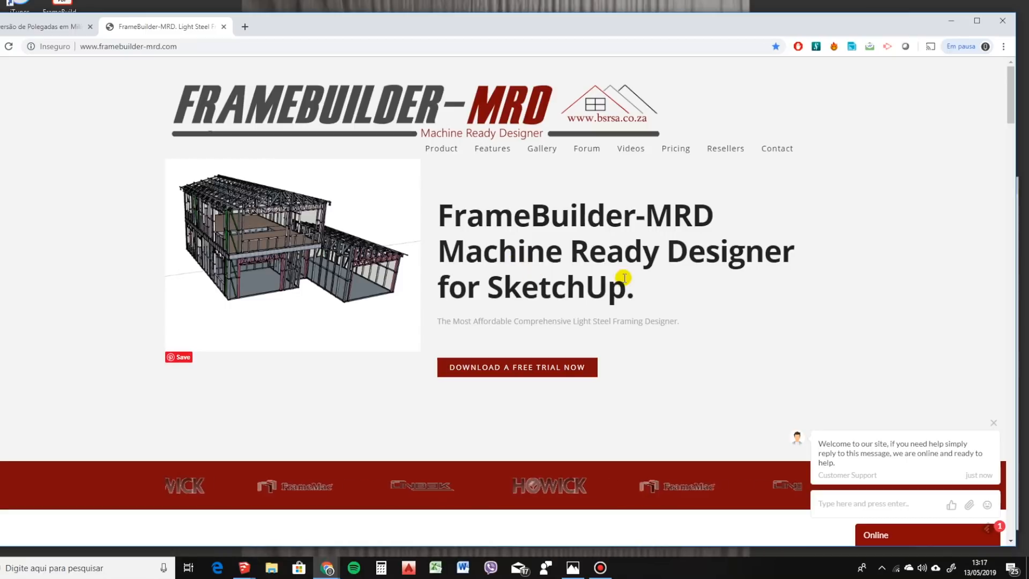
Look through the FrameBuilder-MRD home page's feature overview, from framing and CNC file generation to the designer and extra feature sections.
scroll(620, 276, "down", 1)
scroll(620, 276, "down", 5)
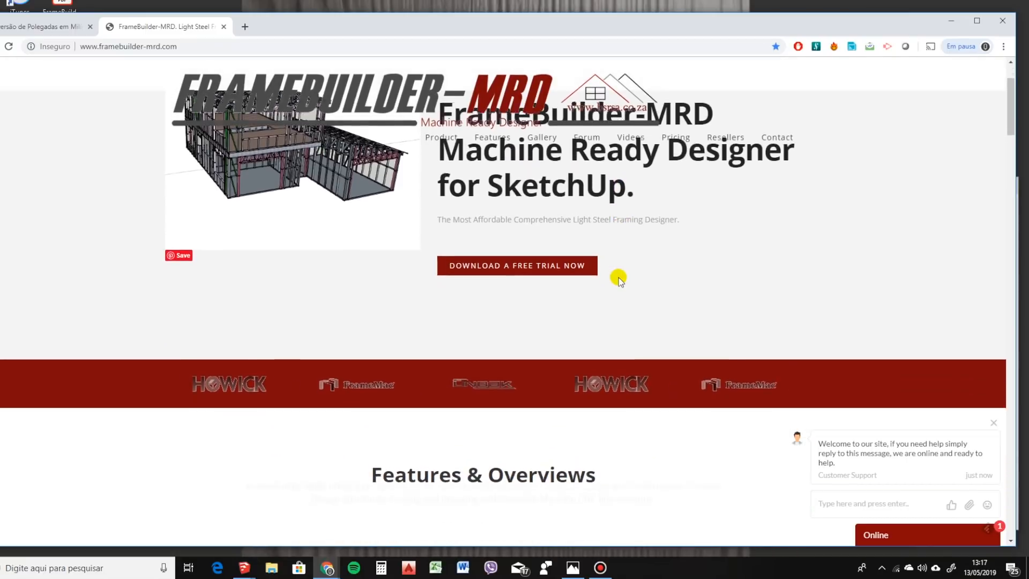
scroll(618, 277, "down", 4)
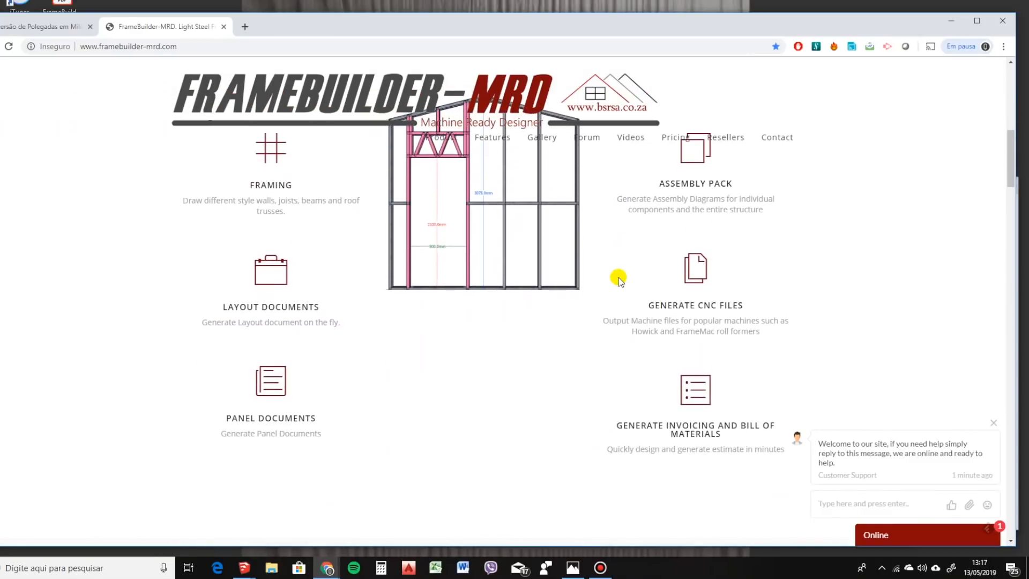
scroll(618, 278, "down", 2)
scroll(618, 277, "down", 5)
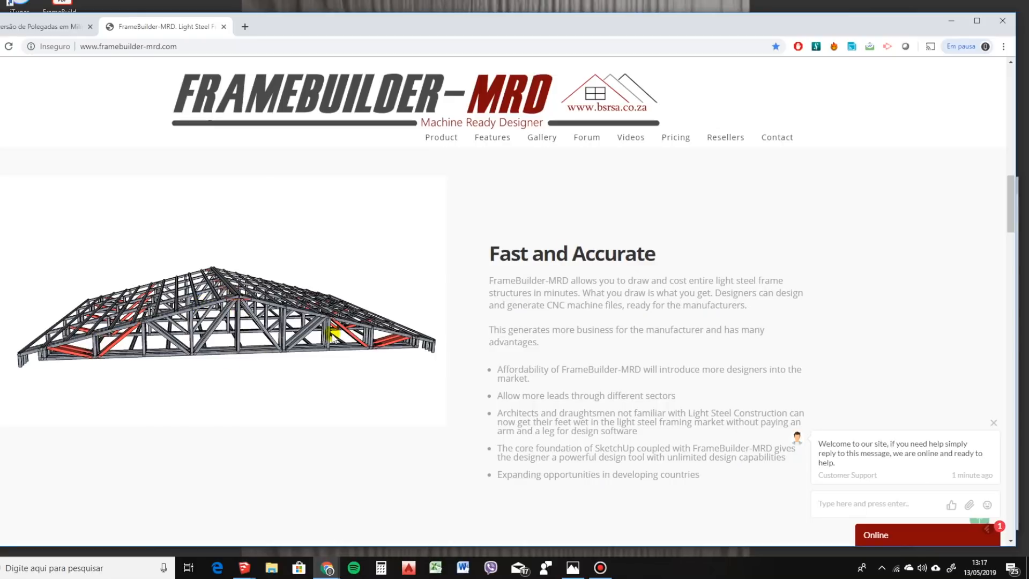
scroll(362, 343, "down", 4)
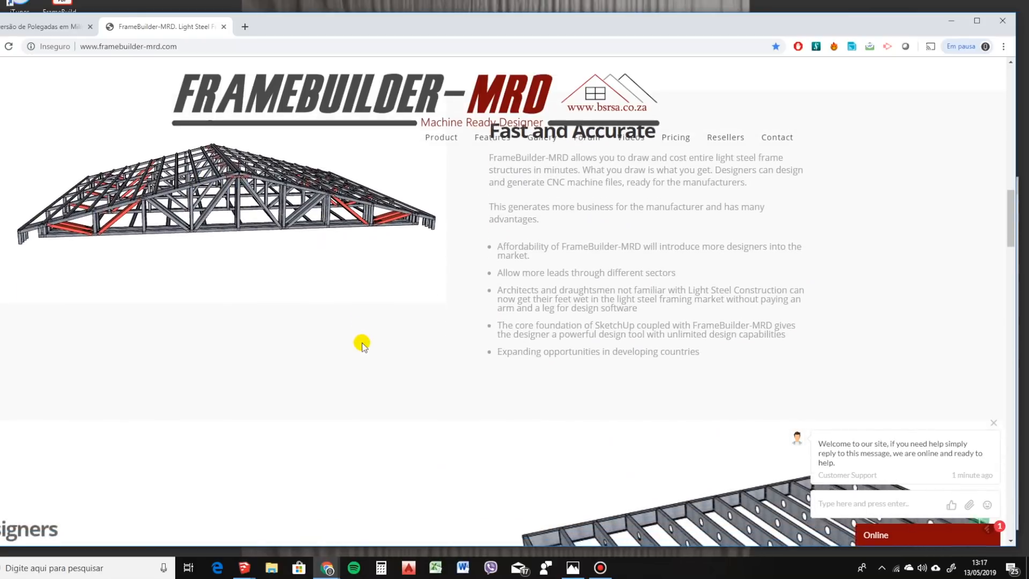
scroll(362, 342, "down", 4)
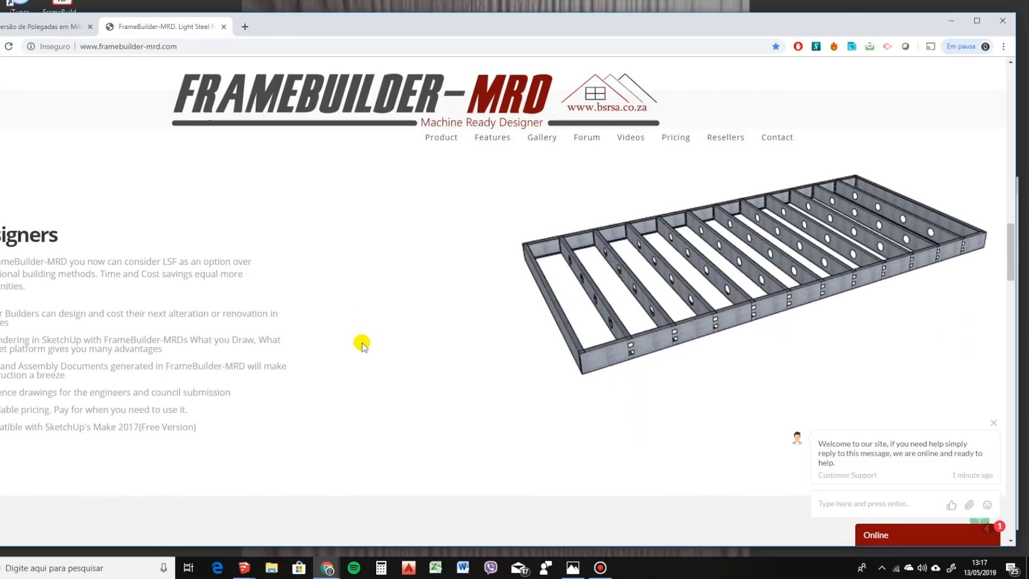
scroll(362, 342, "down", 7)
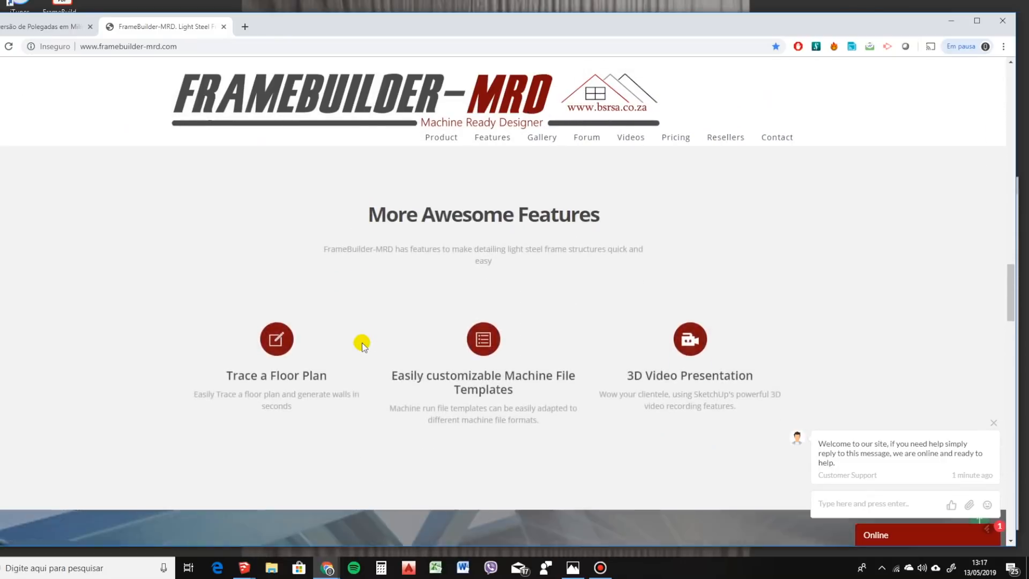
scroll(362, 342, "down", 4)
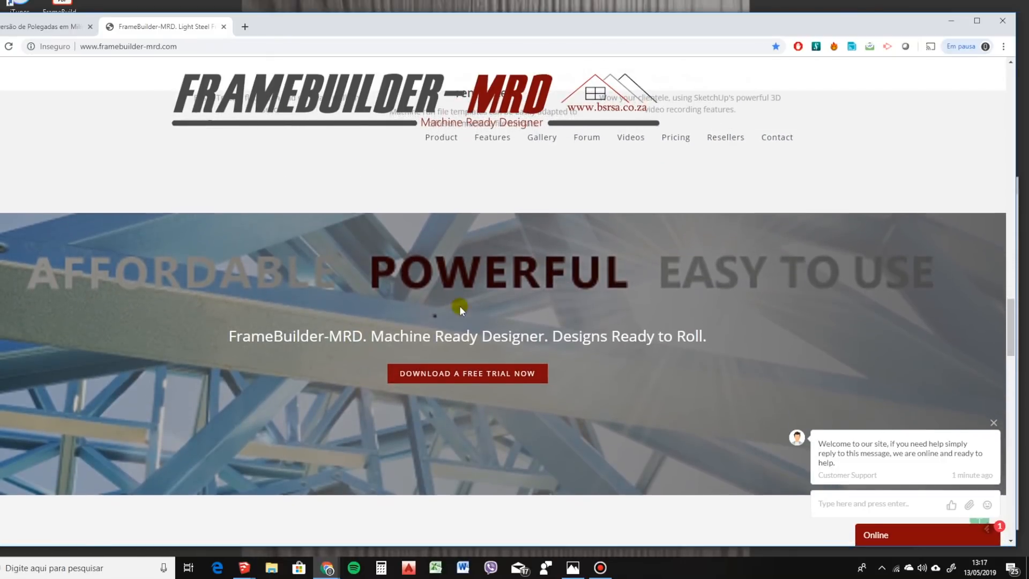
scroll(227, 320, "down", 6)
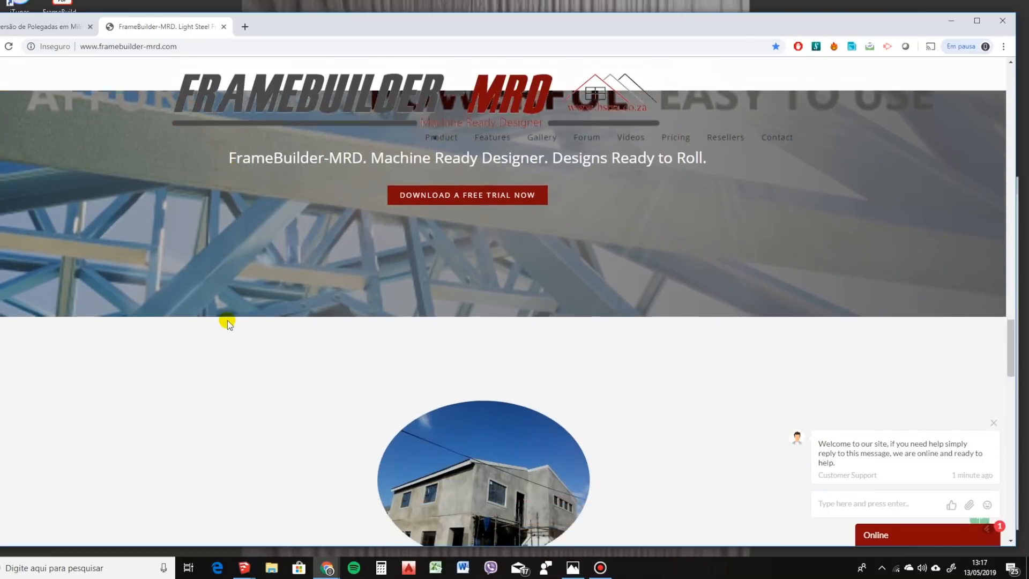
Review the training centre project, pricing plans and reseller listings on the FrameBuilder-MRD page, revisiting the page introduction and the plans.
scroll(386, 324, "down", 5)
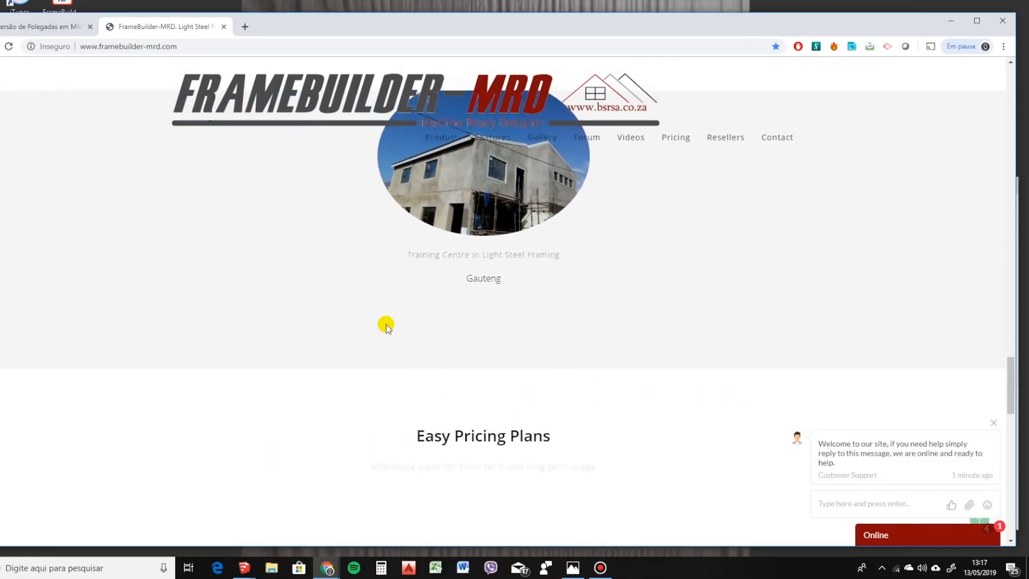
scroll(386, 324, "down", 5)
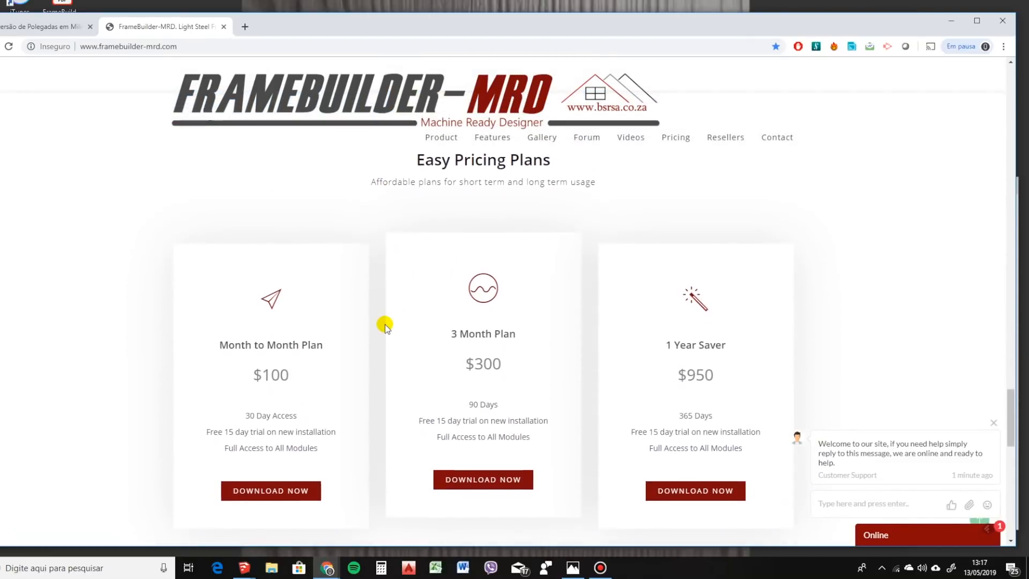
scroll(384, 324, "down", 8)
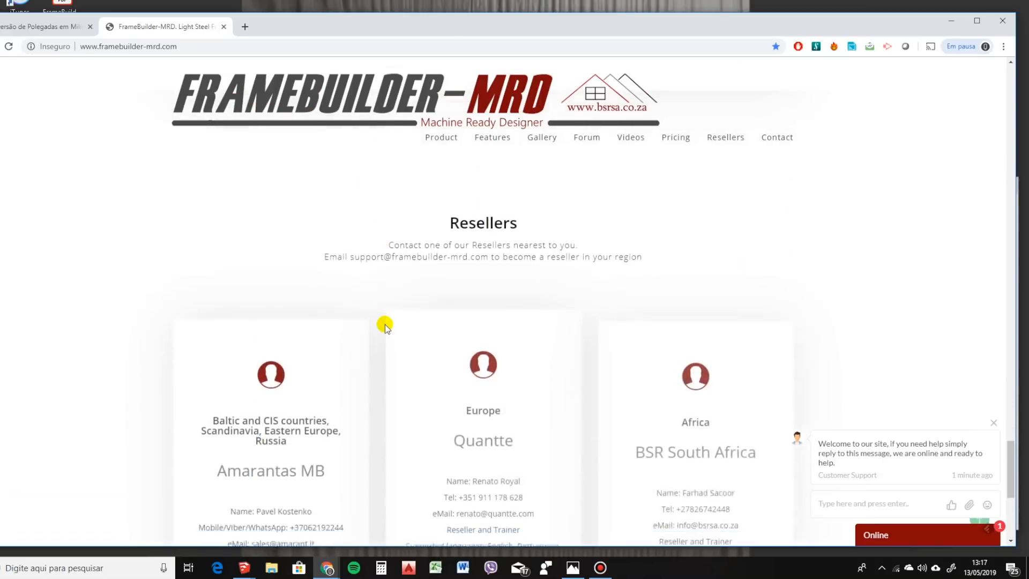
scroll(385, 323, "down", 4)
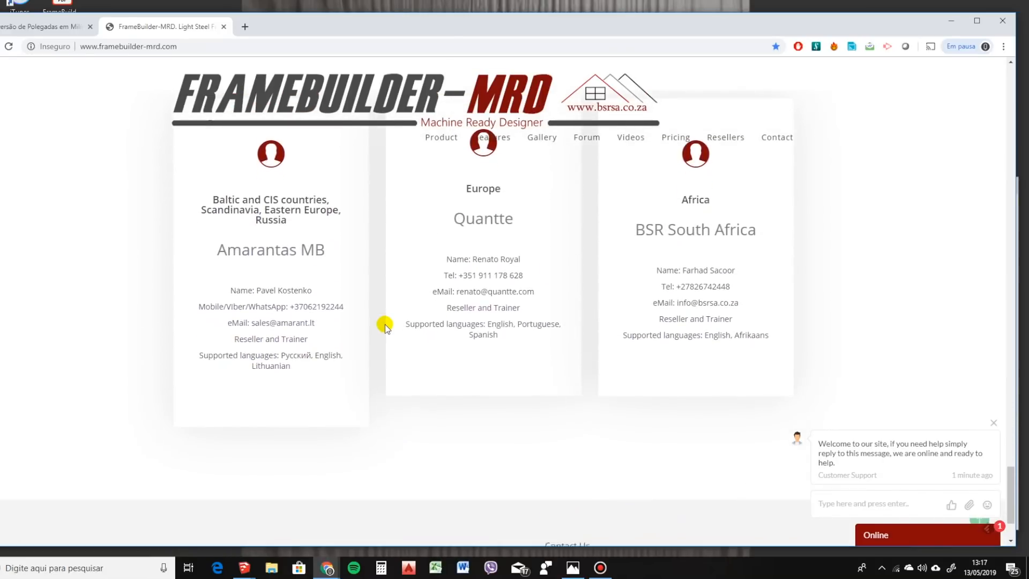
scroll(384, 324, "down", 1)
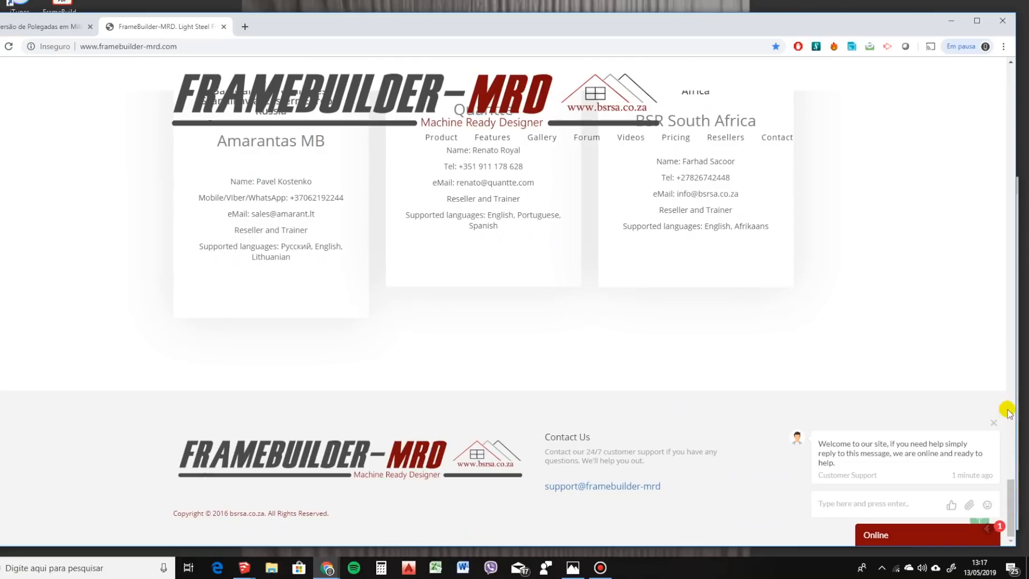
left_click_drag(1017, 481, 1010, 83)
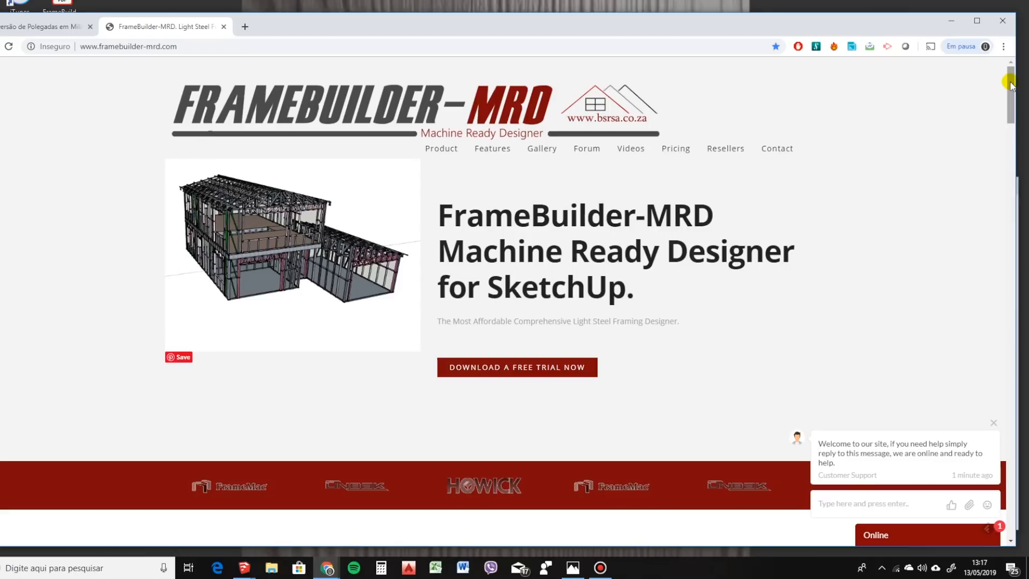
mouse_move(1010, 82)
left_mouse_down()
mouse_move(1016, 93)
mouse_move(1016, 75)
left_mouse_up()
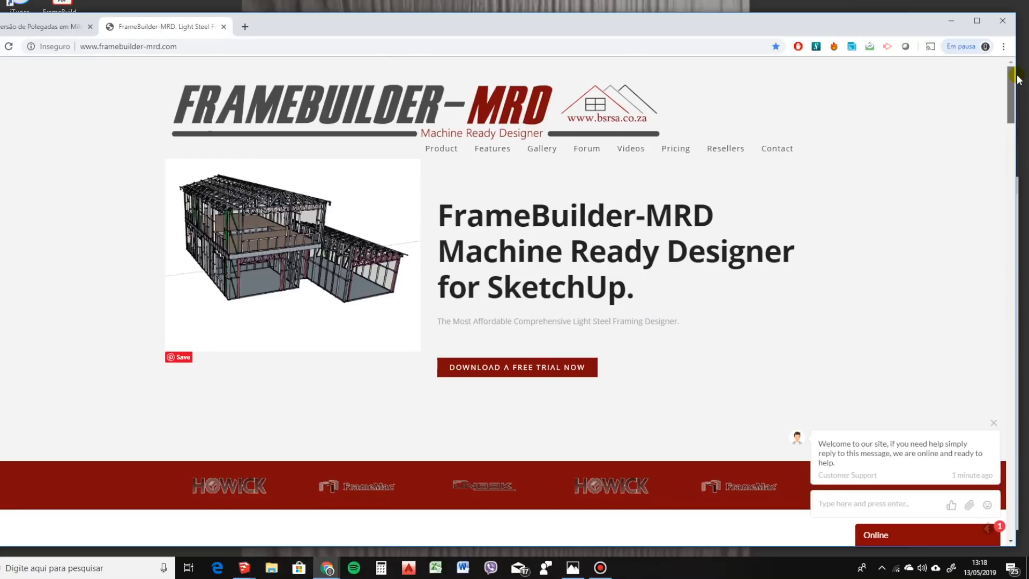
left_click_drag(1017, 84, 1010, 411)
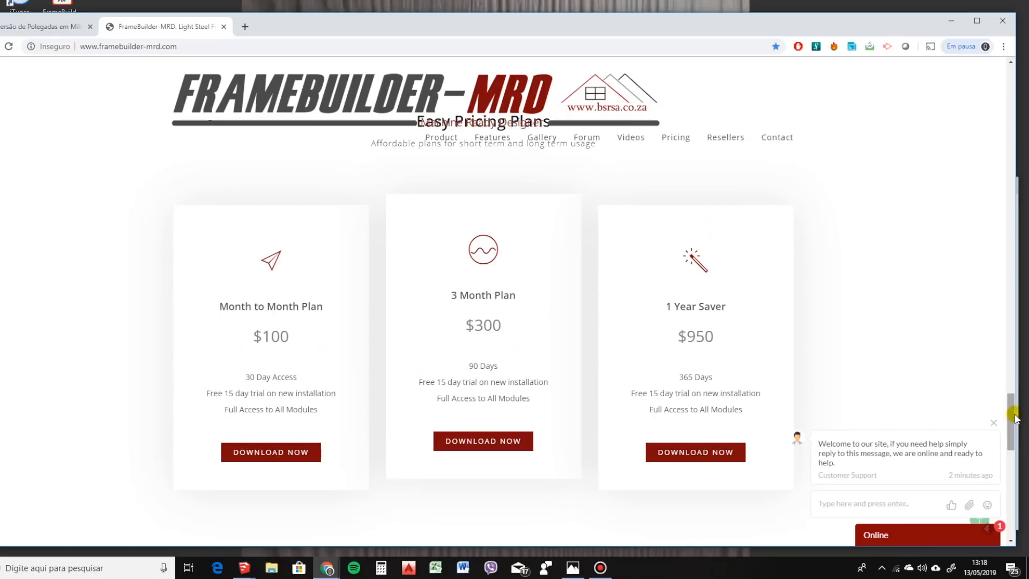
left_click_drag(1010, 412, 1016, 488)
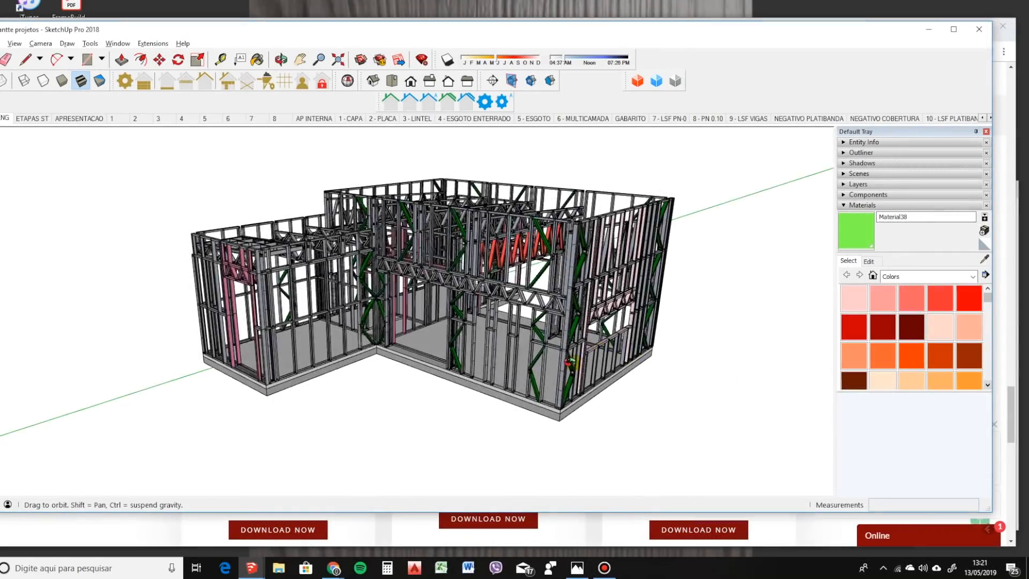
In SketchUp, examine the light steel frame house model's walls, door framing, lattice beams and floor slab from several angles and close up.
middle_click_drag(465, 363, 127, 263)
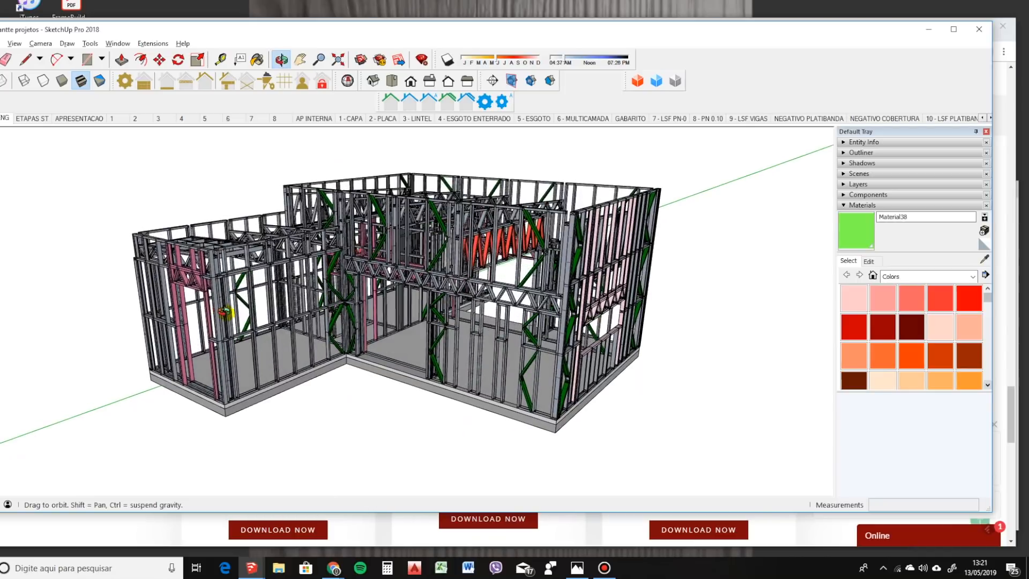
middle_click_drag(221, 313, 410, 270)
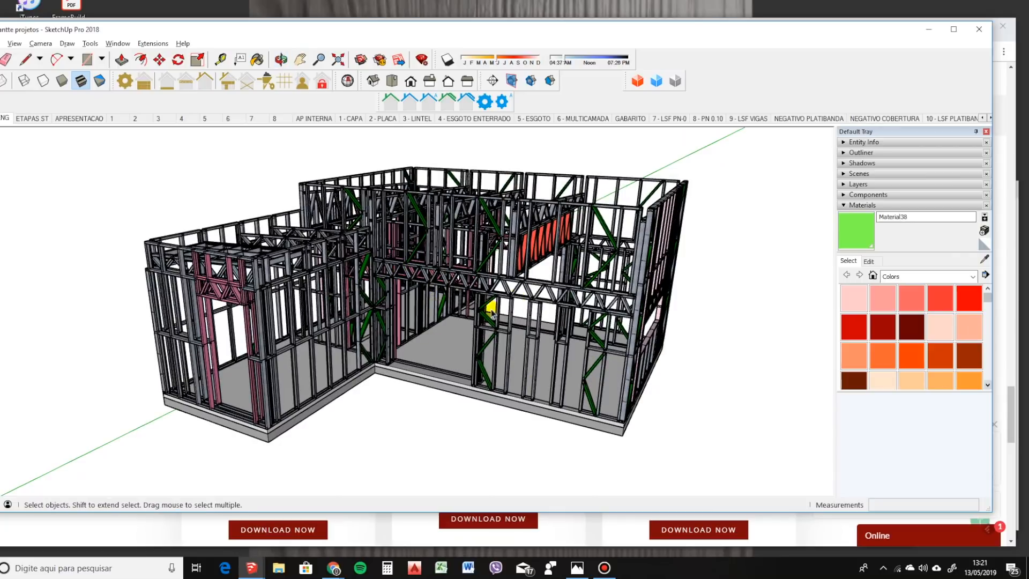
scroll(394, 274, "up", 2)
mouse_move(415, 257)
middle_mouse_down()
mouse_move(490, 231)
mouse_move(536, 161)
mouse_move(557, 222)
mouse_move(536, 216)
mouse_move(477, 249)
mouse_move(363, 270)
middle_mouse_up()
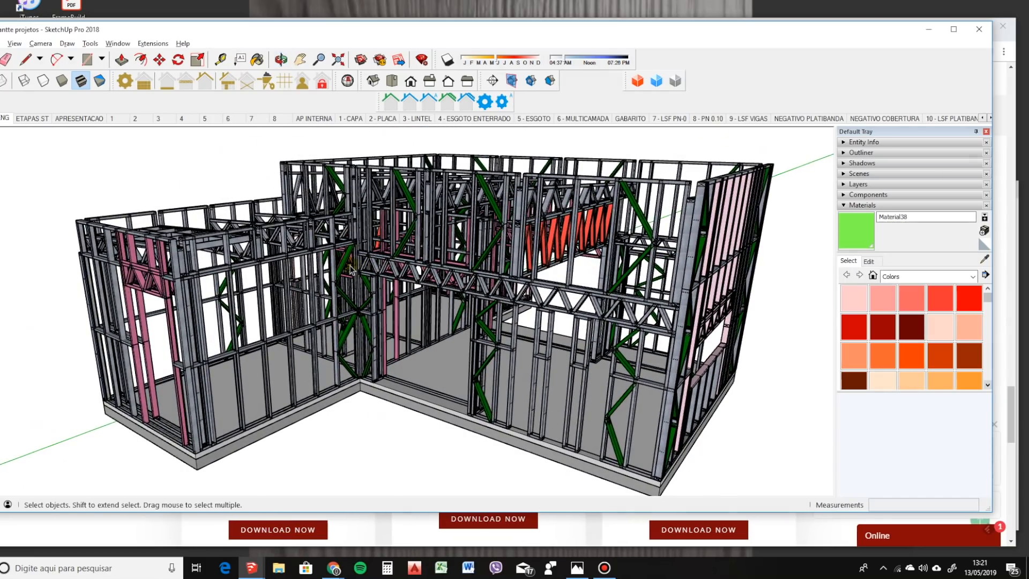
mouse_move(509, 241)
middle_mouse_down()
mouse_move(407, 296)
mouse_move(358, 279)
mouse_move(477, 351)
middle_mouse_up()
scroll(415, 292, "up", 3)
middle_click_drag(395, 273, 417, 277)
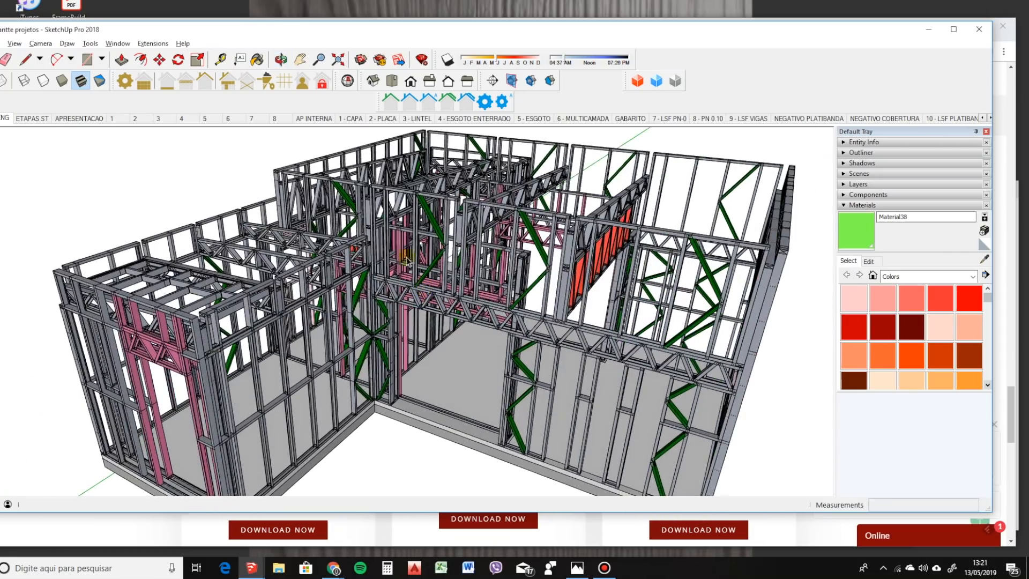
scroll(369, 239, "down", 2)
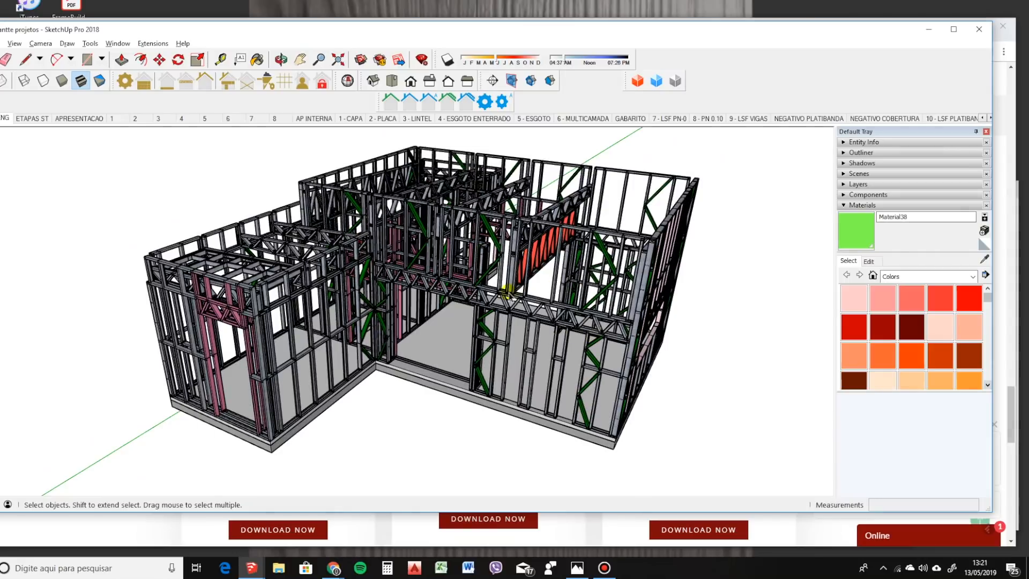
middle_click_drag(452, 321, 443, 283)
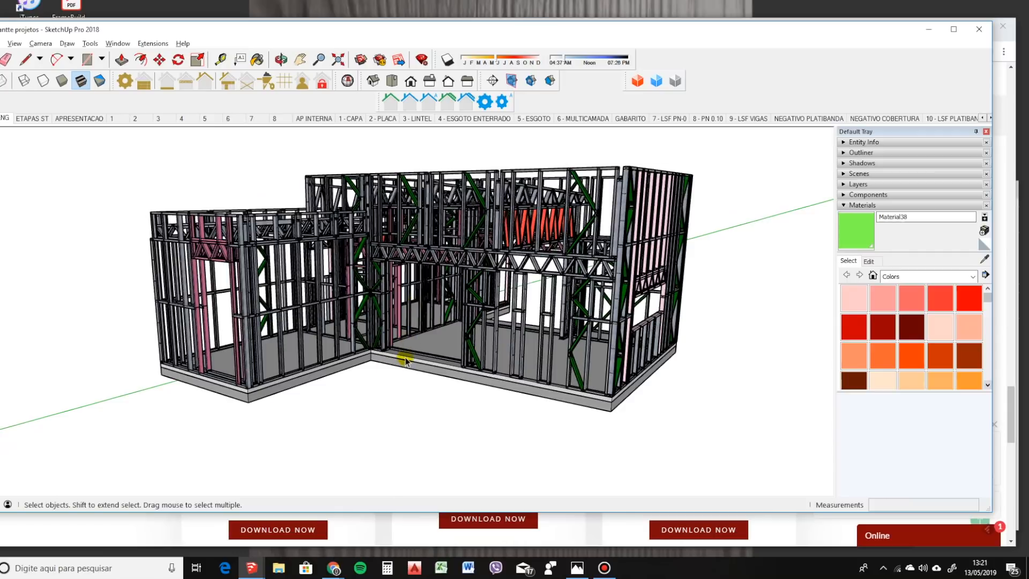
middle_click_drag(396, 362, 428, 386)
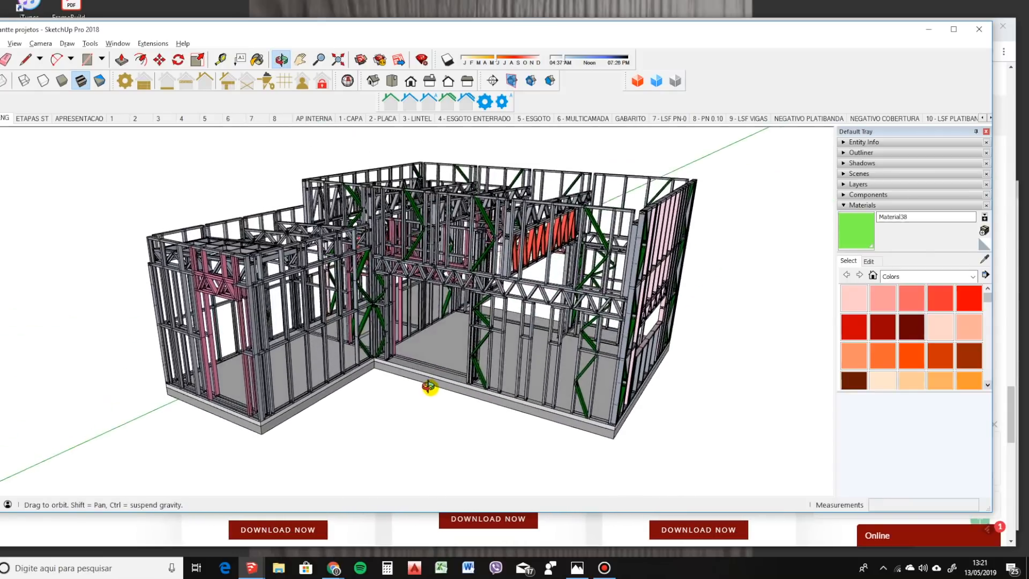
scroll(434, 369, "up", 6)
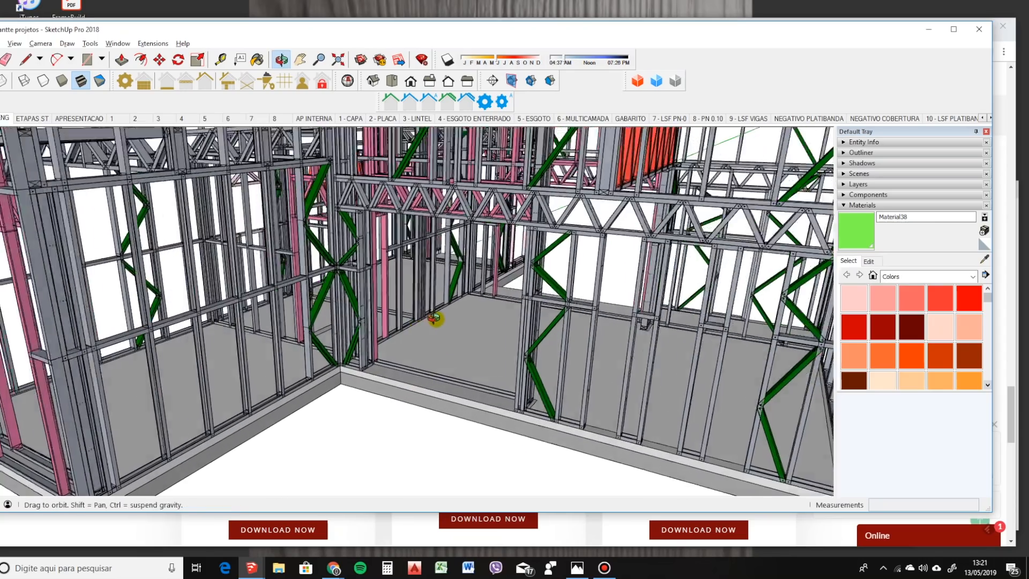
scroll(400, 376, "down", 8)
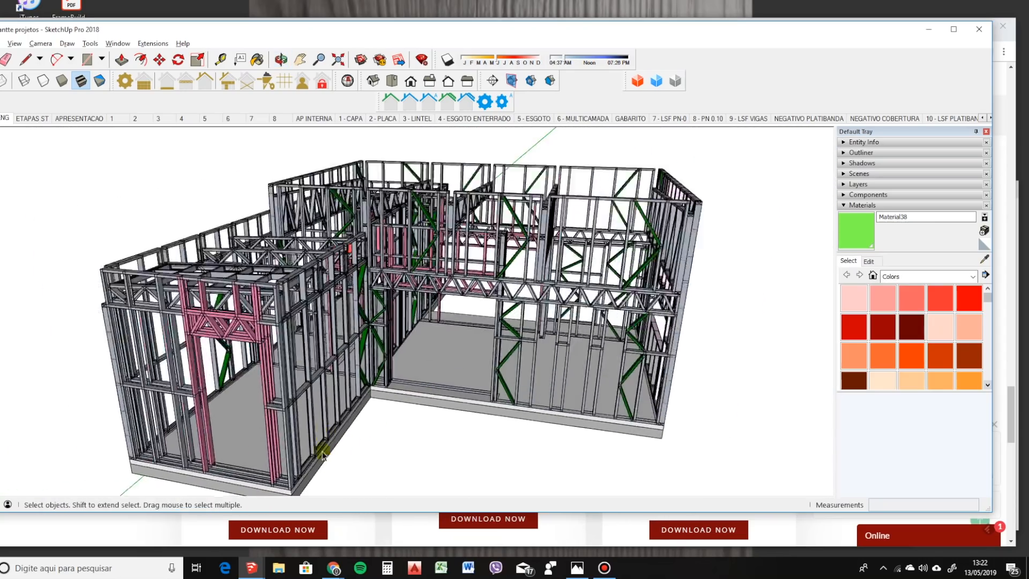
Inspect the steel house's overall structure from above and at low angles, including the green bracing, red truss and side window framing.
middle_click_drag(323, 455, 358, 349)
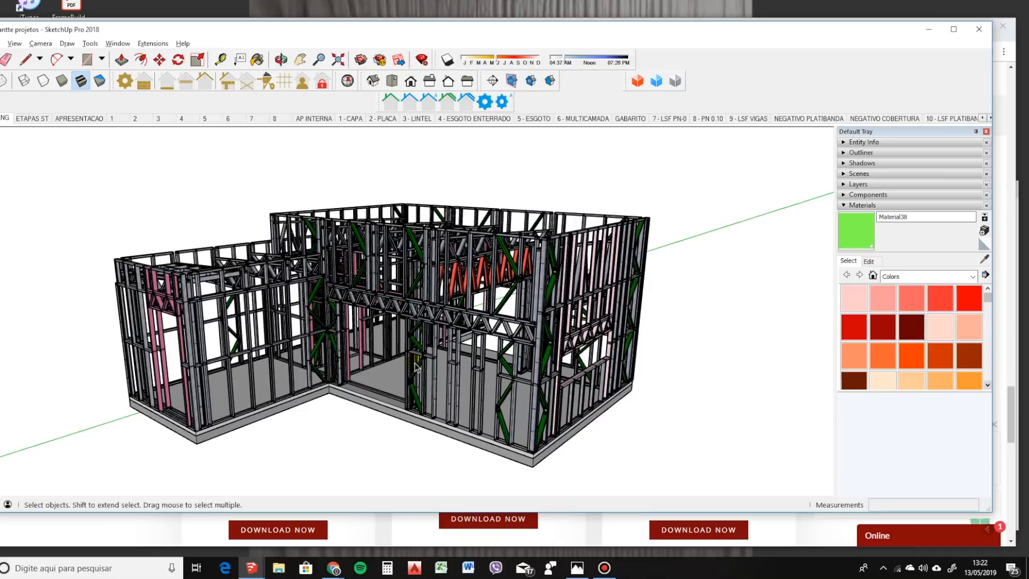
middle_click_drag(434, 366, 476, 354)
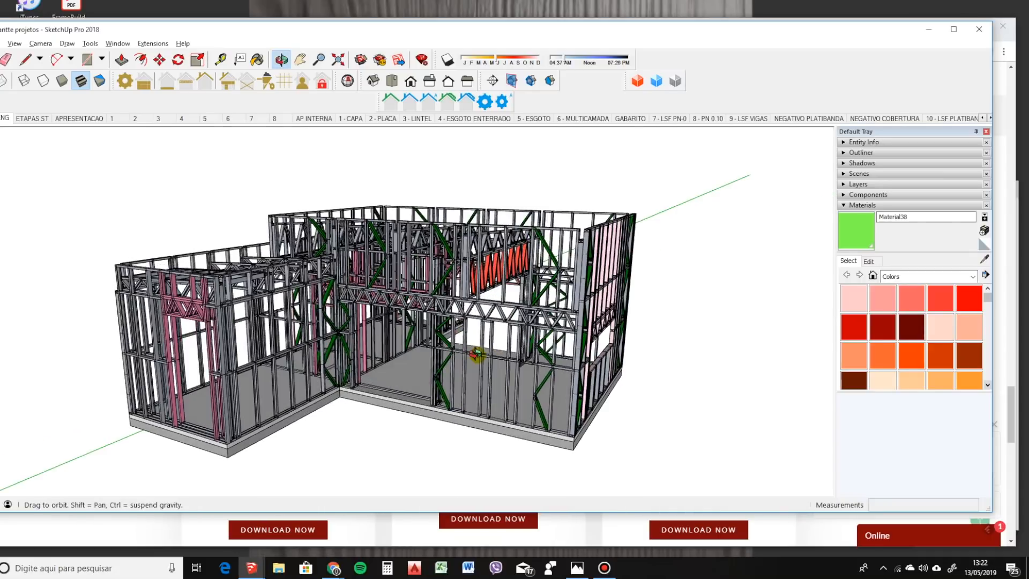
scroll(450, 386, "up", 2)
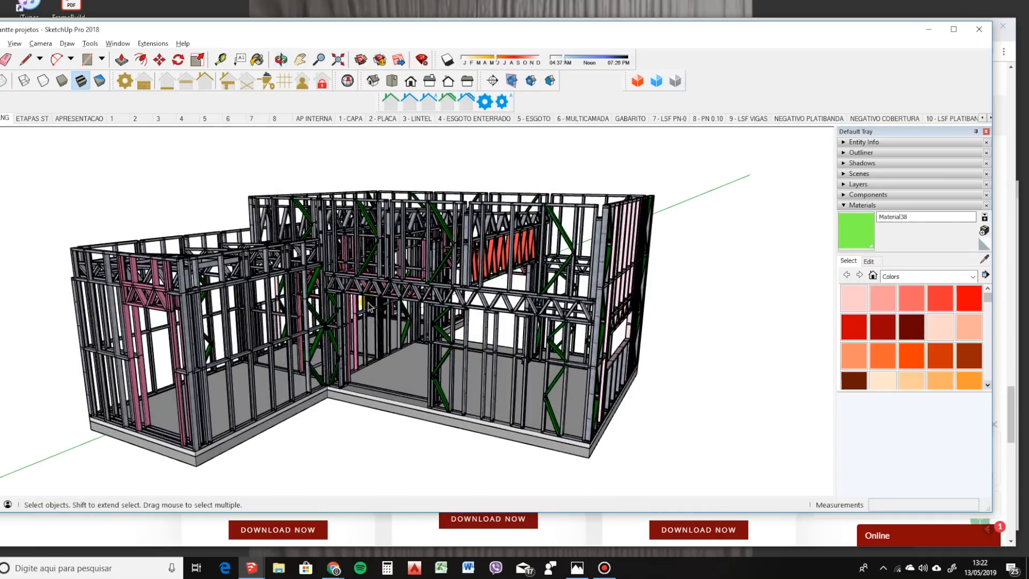
middle_click_drag(378, 329, 365, 365)
middle_click_drag(369, 281, 354, 294)
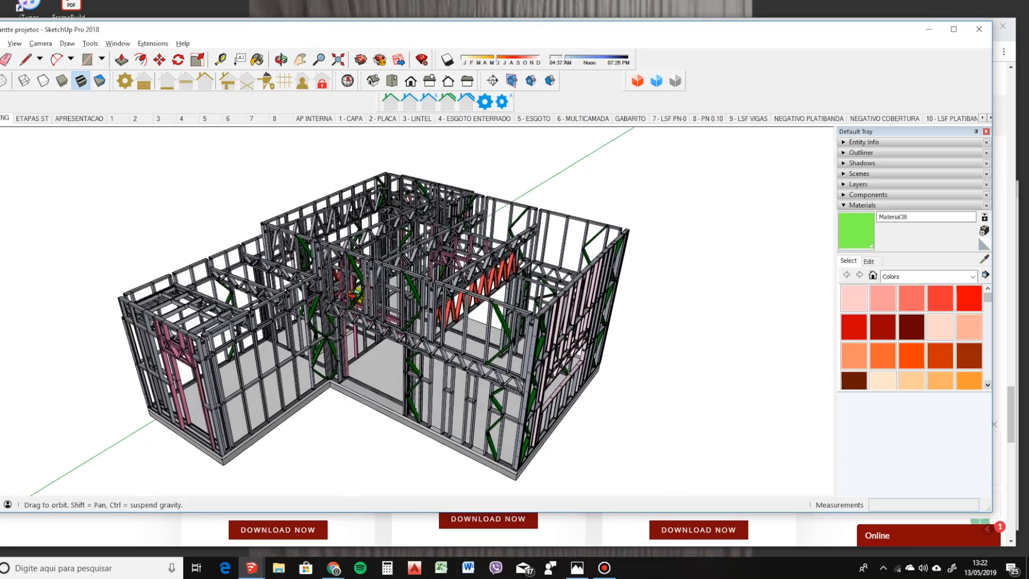
scroll(355, 416, "up", 3)
scroll(357, 397, "down", 3)
middle_click_drag(358, 386, 363, 358)
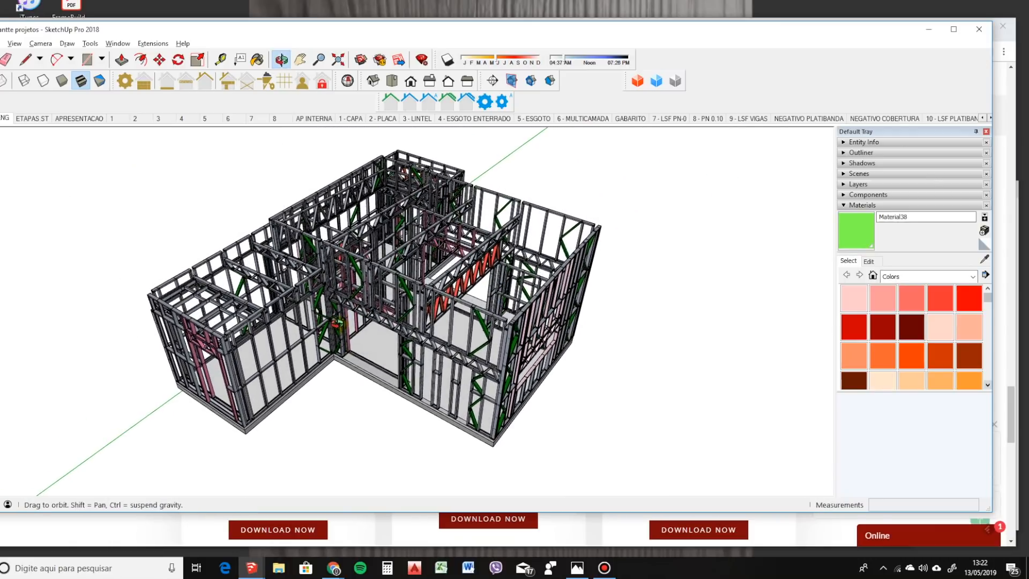
middle_click_drag(341, 297, 385, 215)
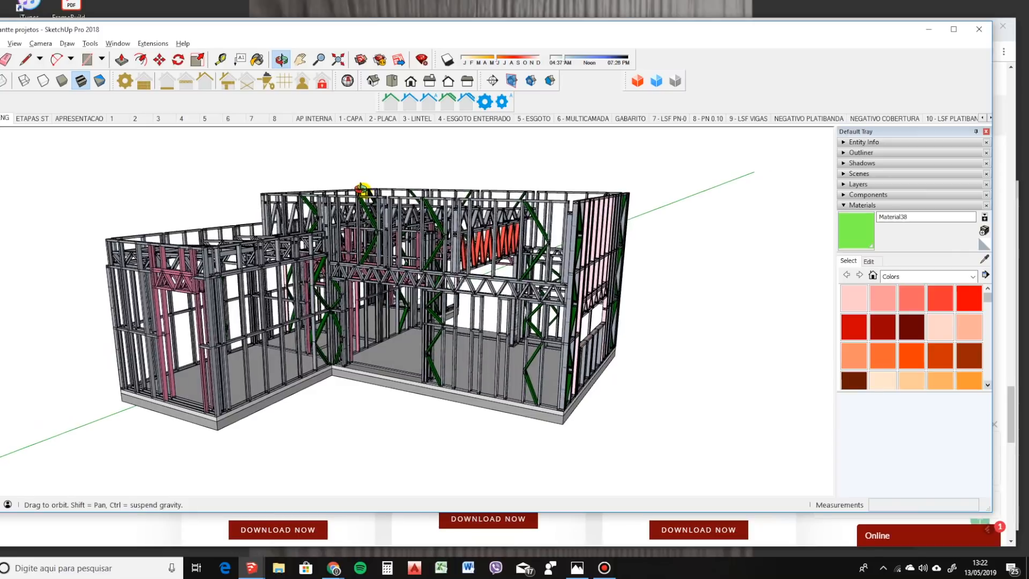
middle_click_drag(375, 263, 438, 203)
left_click_drag(427, 192, 292, 302)
key("space")
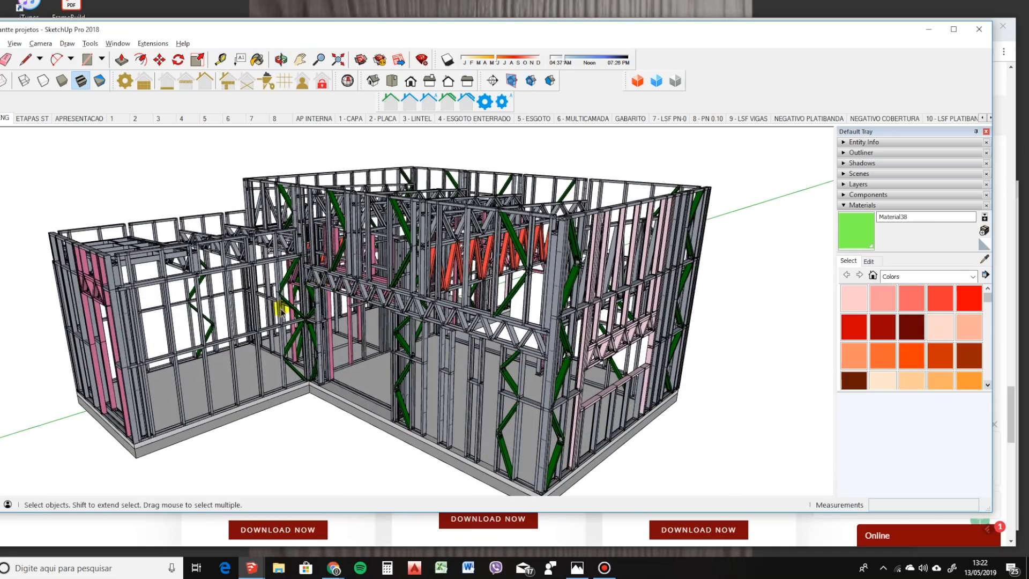
middle_click_drag(352, 282, 343, 312)
scroll(375, 343, "up", 5)
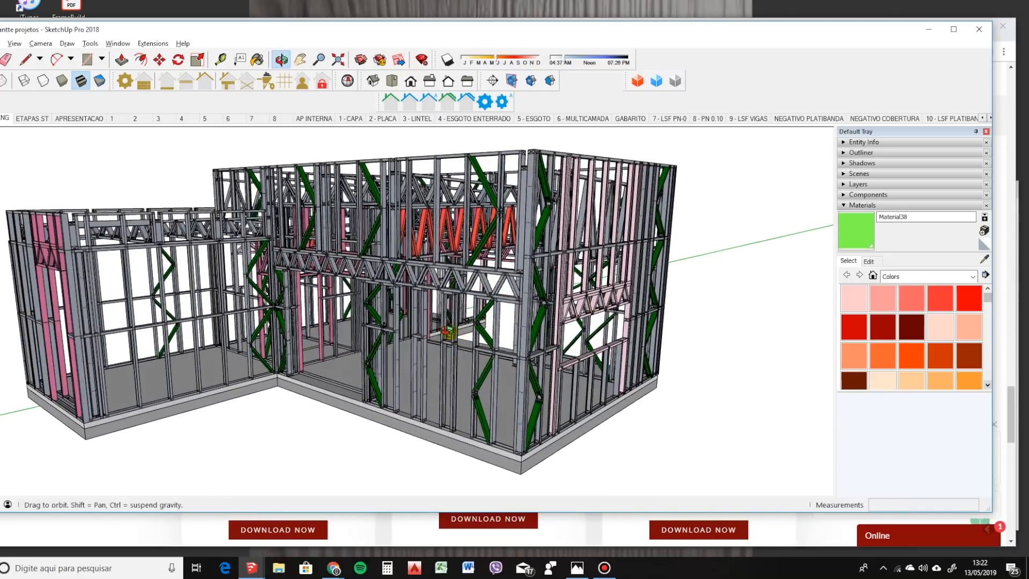
middle_click_drag(252, 311, 213, 333)
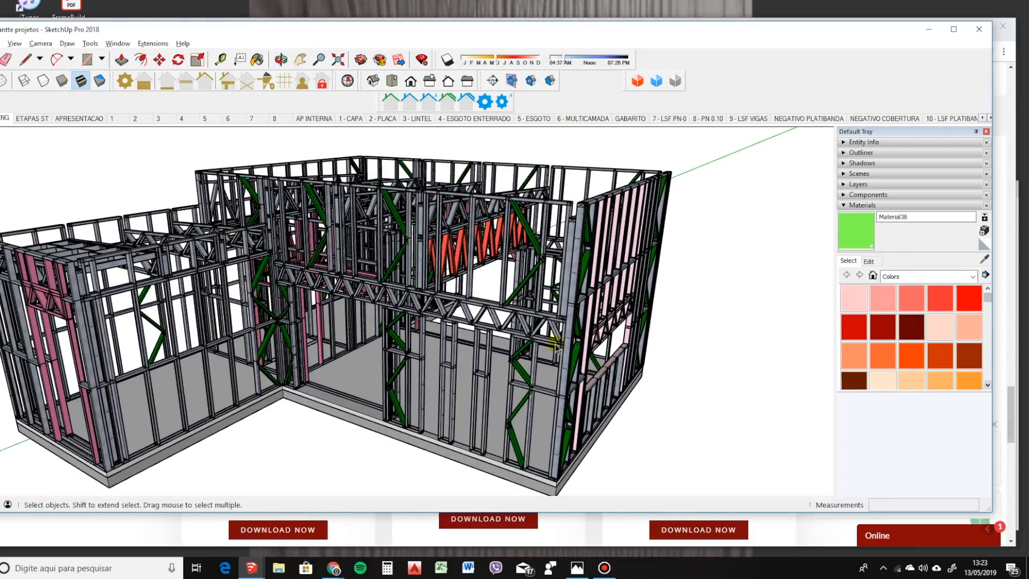
Finish viewing the steel house structure from above and switch to the empty, untitled SketchUp model.
middle_click_drag(217, 356, 286, 343)
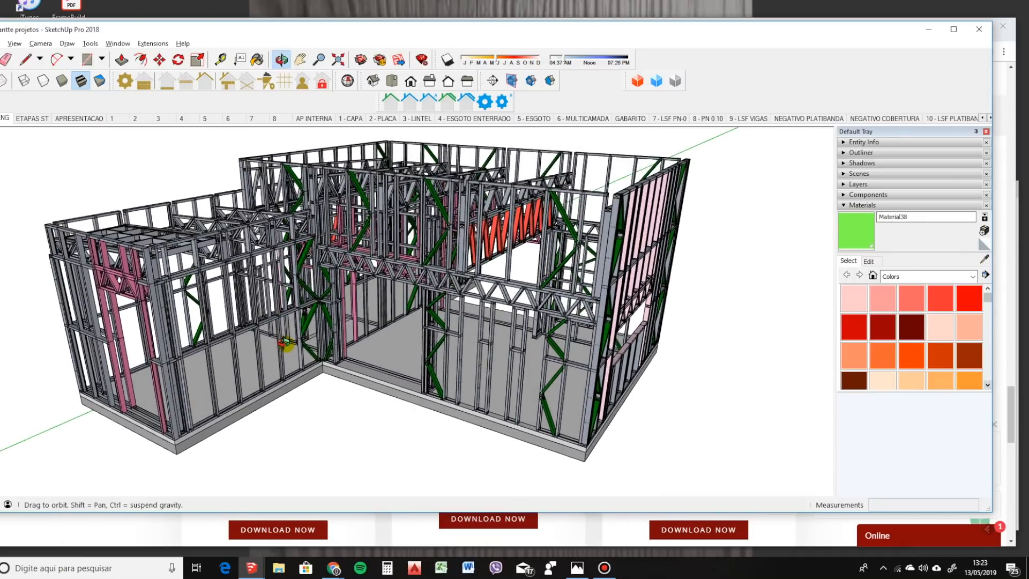
middle_click_drag(357, 334, 369, 333)
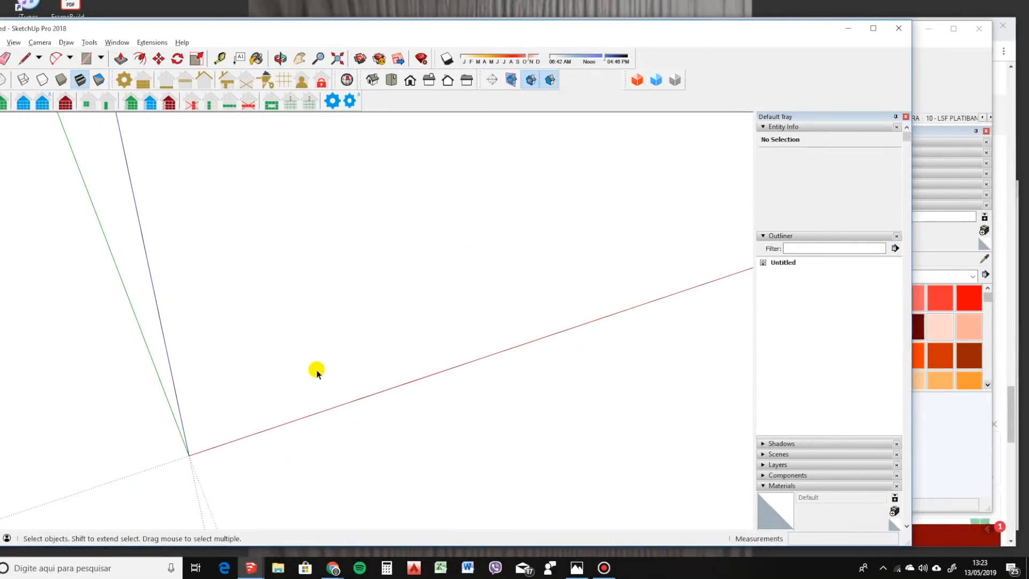
middle_click_drag(317, 374, 415, 300)
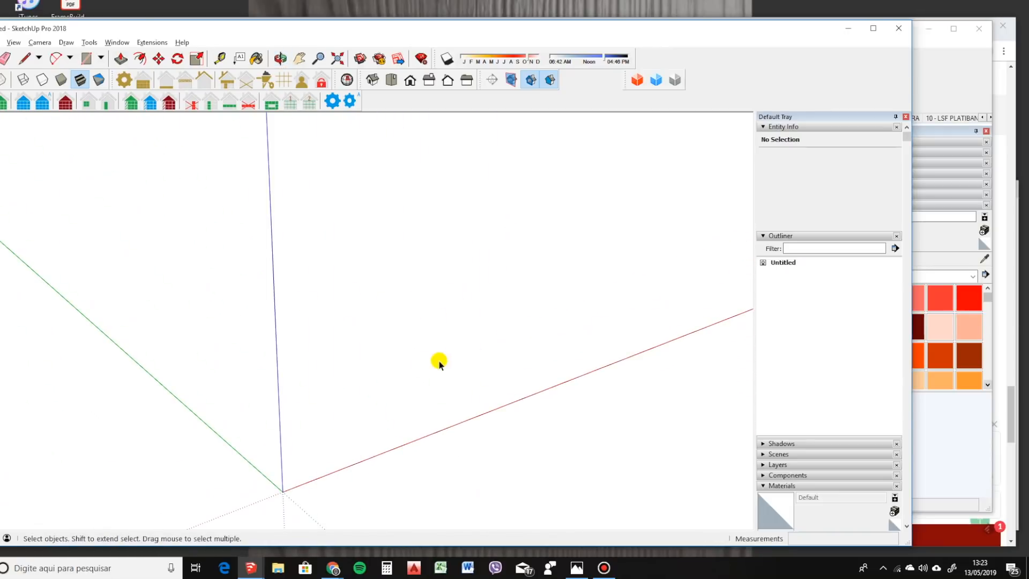
middle_click_drag(446, 460, 370, 499)
middle_click_drag(320, 466, 501, 404)
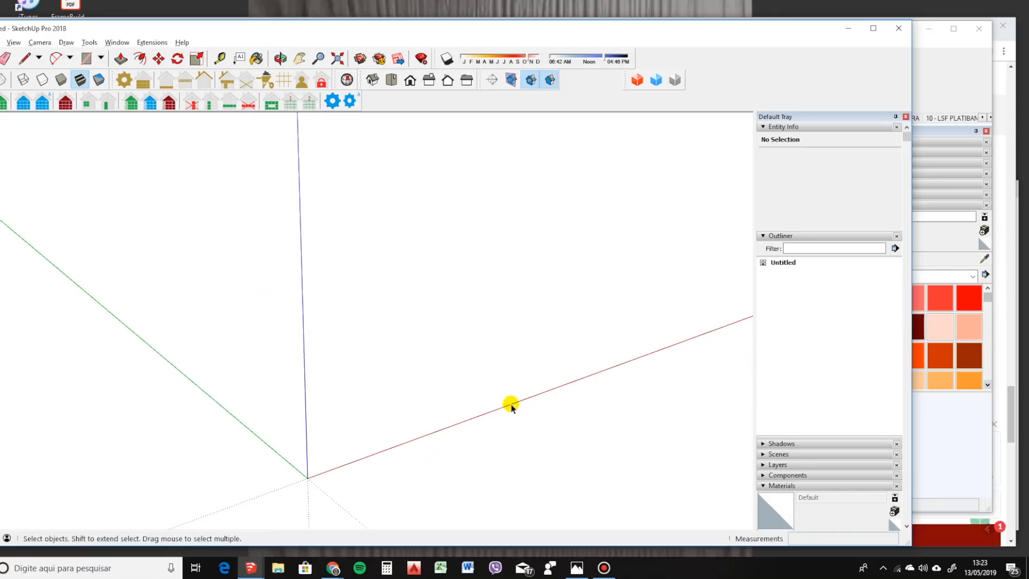
middle_click_drag(487, 359, 491, 351)
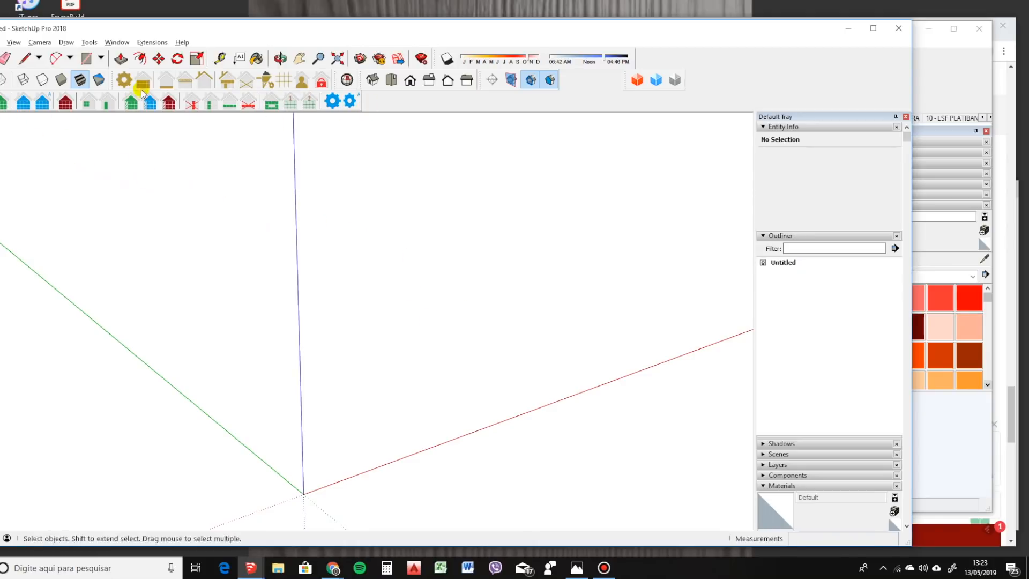
Float the FrameBuilder-MRD Drawing Tools over the drawing area, and review the Global Properties without changing them.
mouse_move(112, 80)
left_mouse_down()
mouse_move(39, 147)
mouse_move(144, 177)
mouse_move(138, 196)
left_mouse_up()
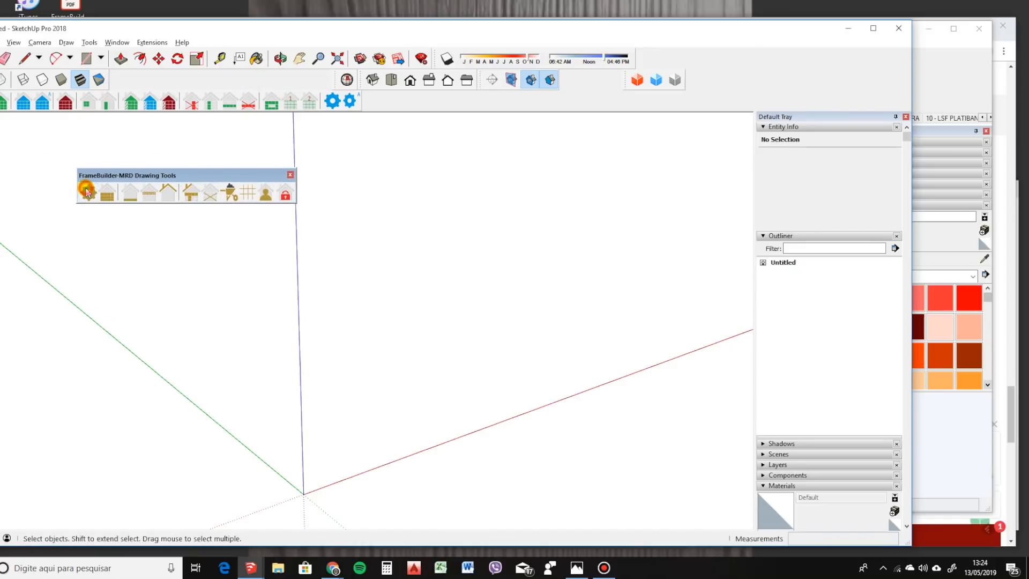
left_click(87, 191)
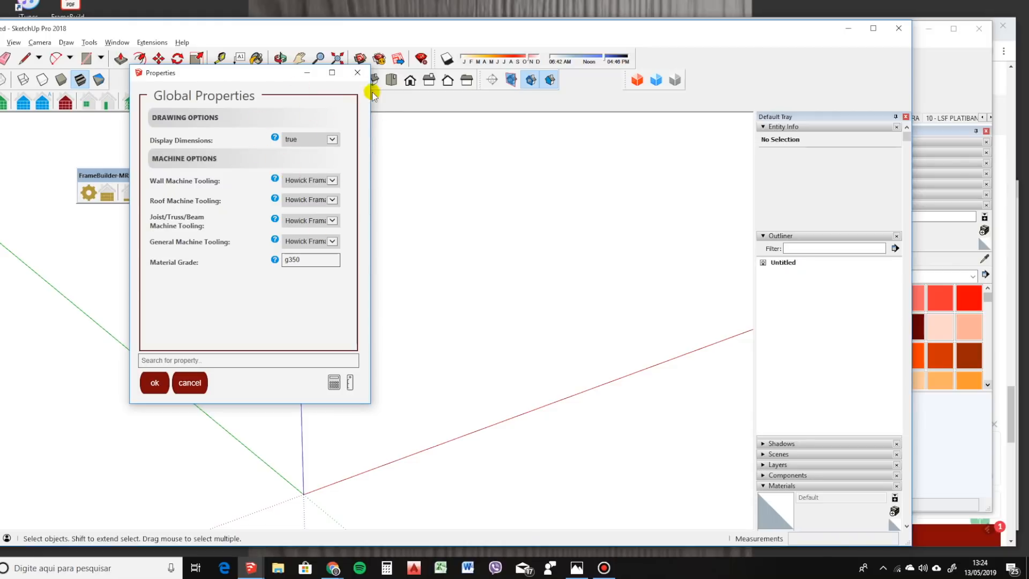
left_click(358, 72)
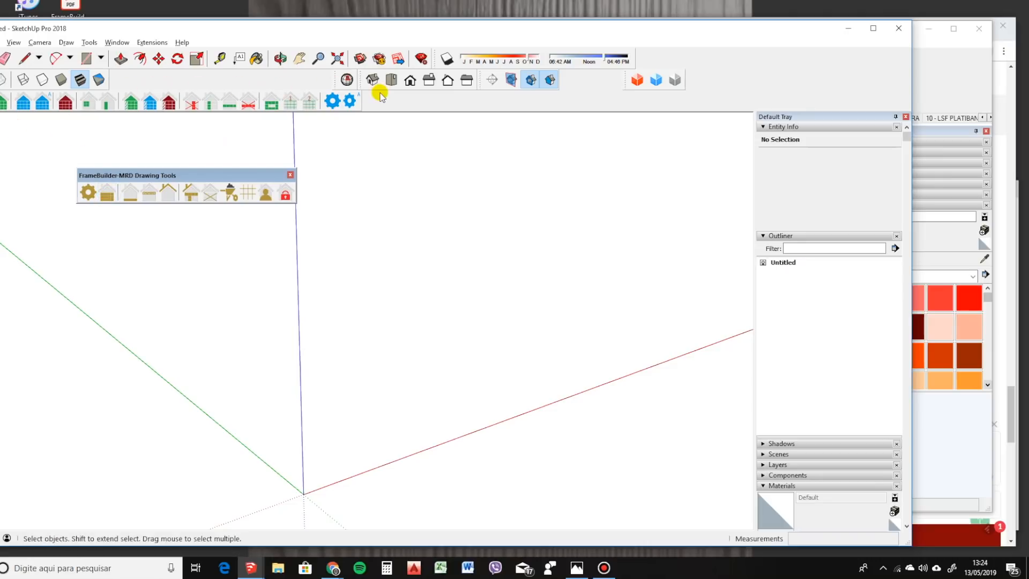
Show the FrameBuilder-MRD tool sets for floors, beams and joists, roofs, and single studs, nogs and braces in turn.
left_click(131, 198)
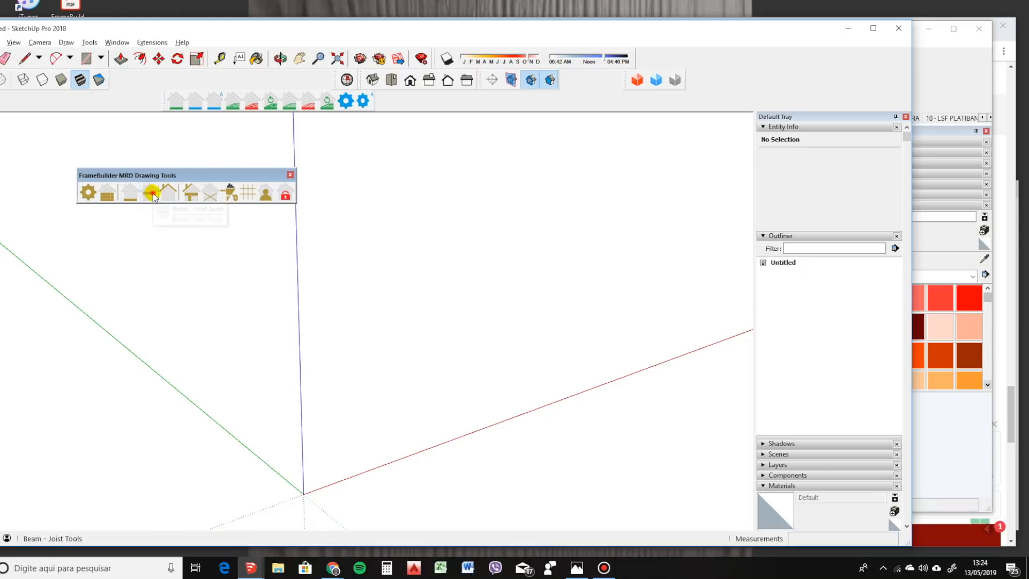
left_click(153, 194)
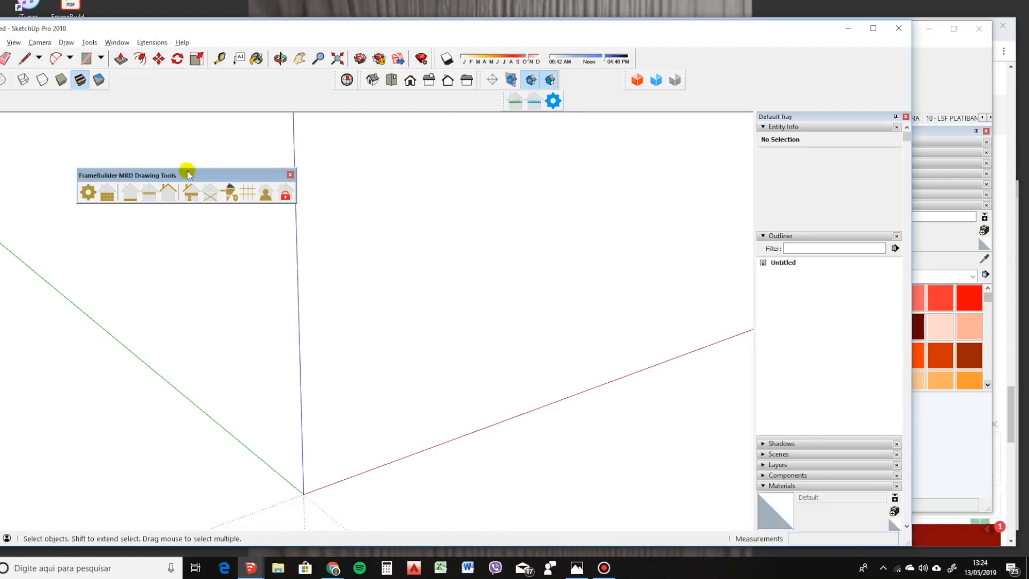
left_click(166, 194)
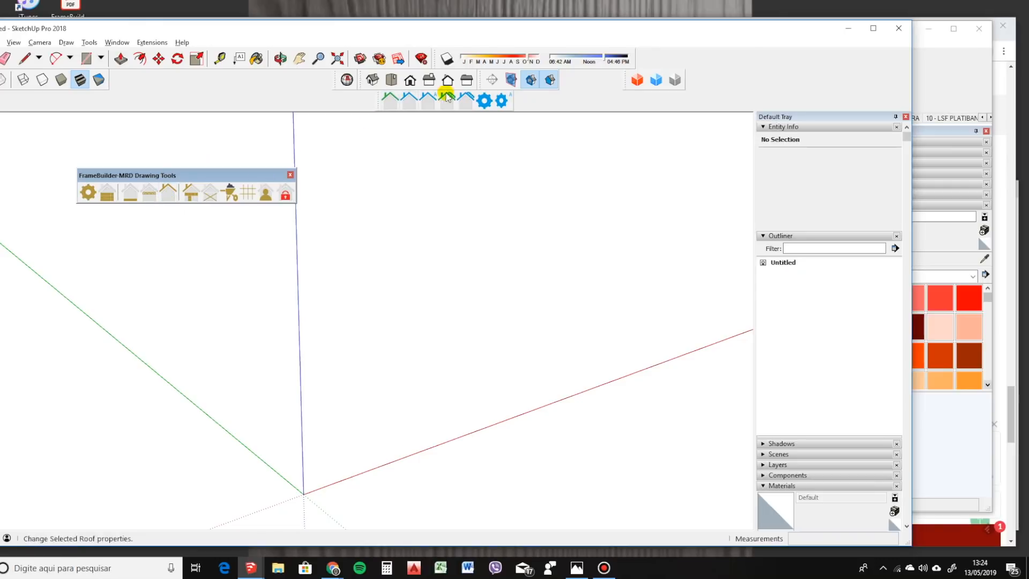
left_click(192, 196)
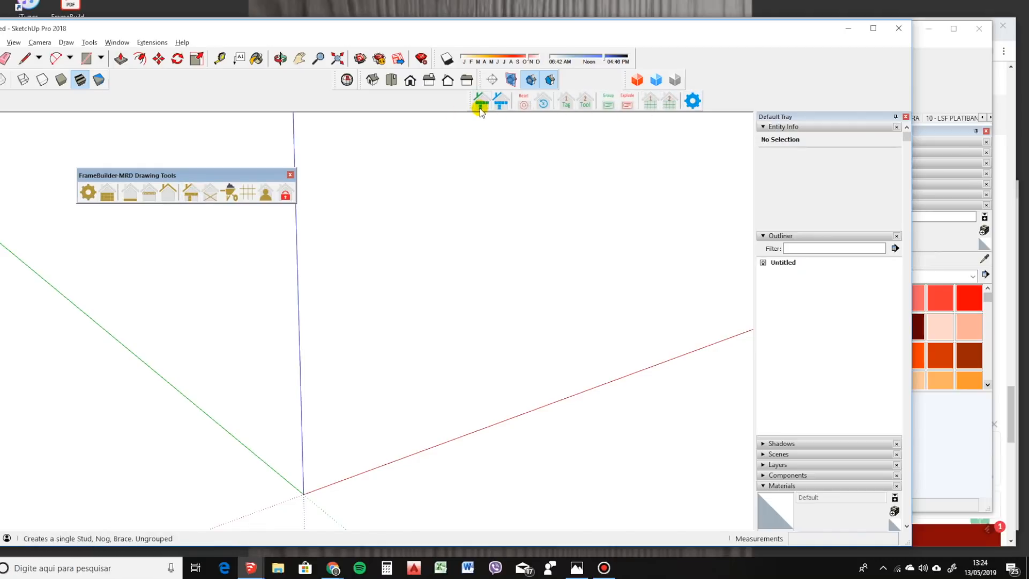
Bring up the cross-bracing tool set, move the floating Drawing Tools clear of it, and close the bracing set.
left_click(211, 196)
left_click(196, 205)
left_click_drag(208, 174, 213, 147)
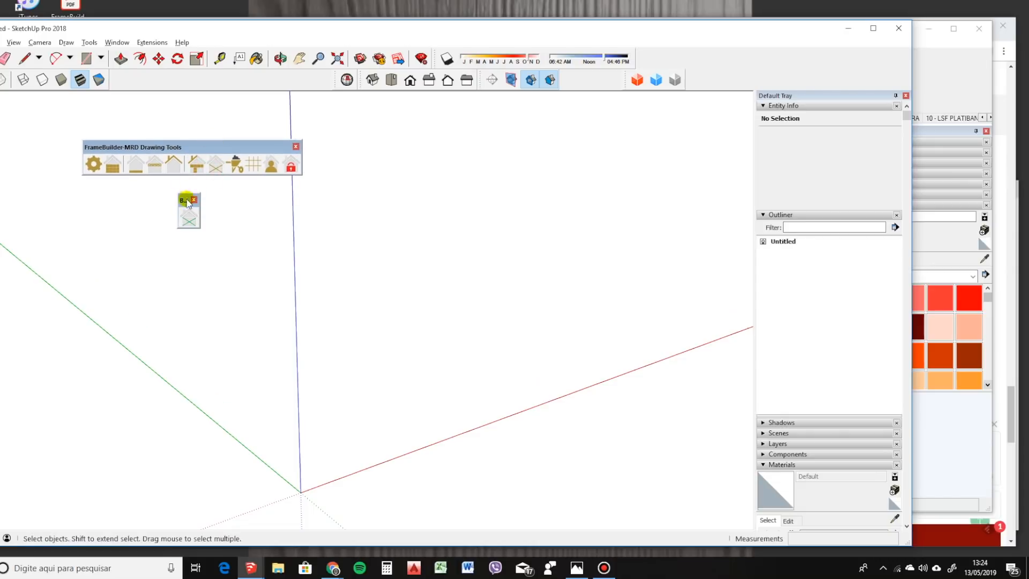
left_click(194, 200)
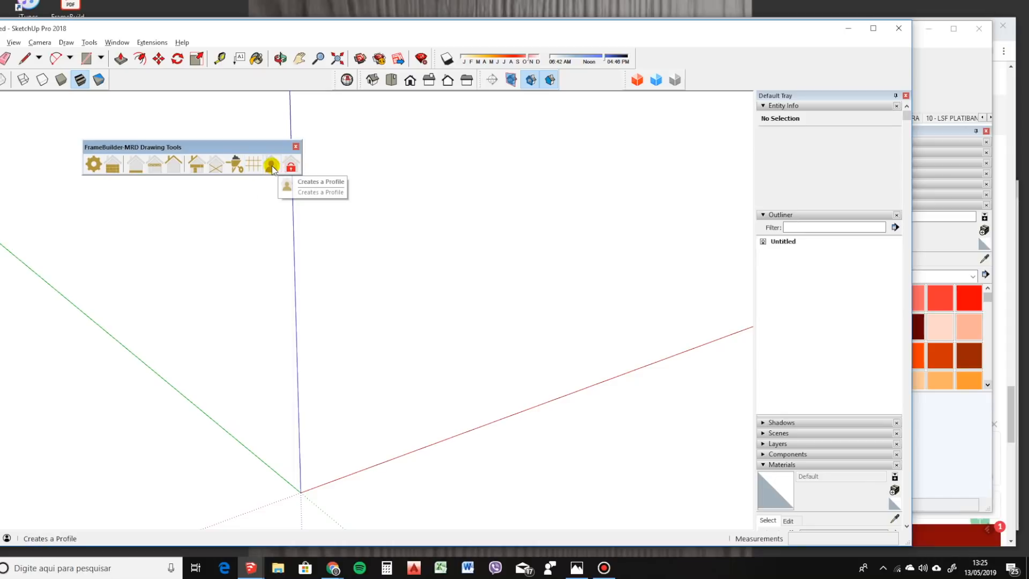
Open the FrameBuilder-MRD login window and read through its License Summary, Current Profile and Getting Started sections.
left_click(292, 167)
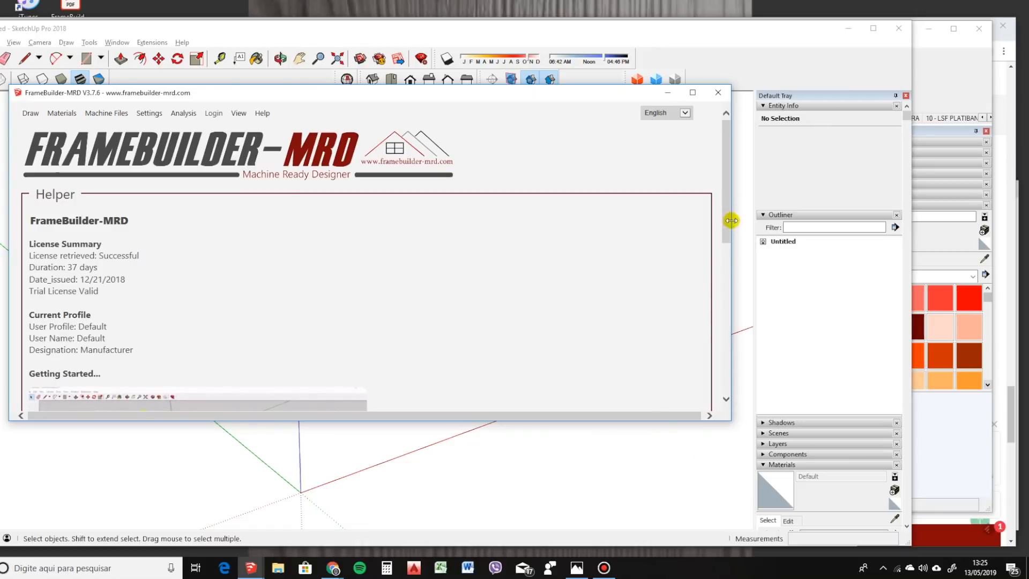
left_click_drag(726, 212, 715, 263)
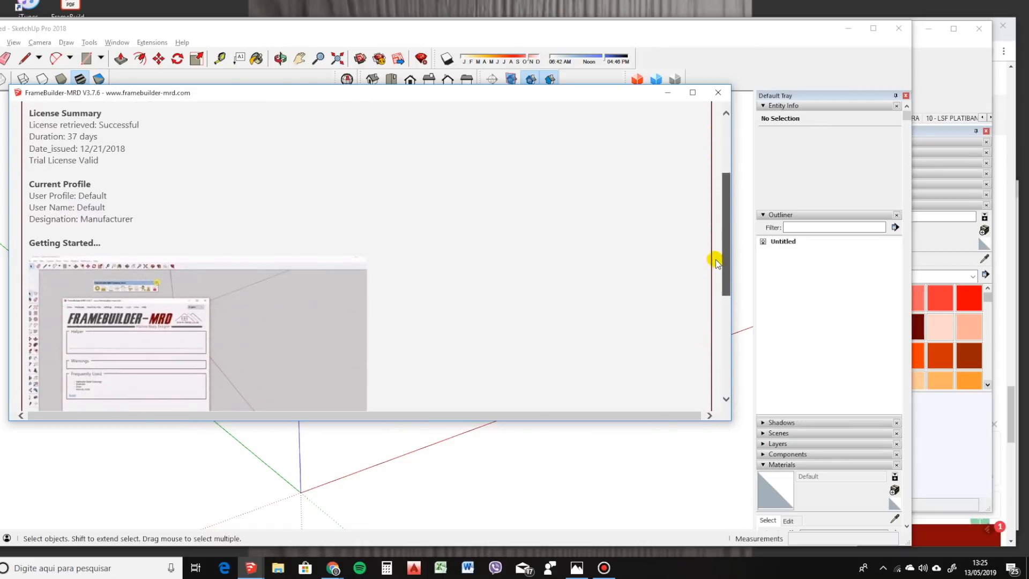
left_click_drag(726, 188, 733, 129)
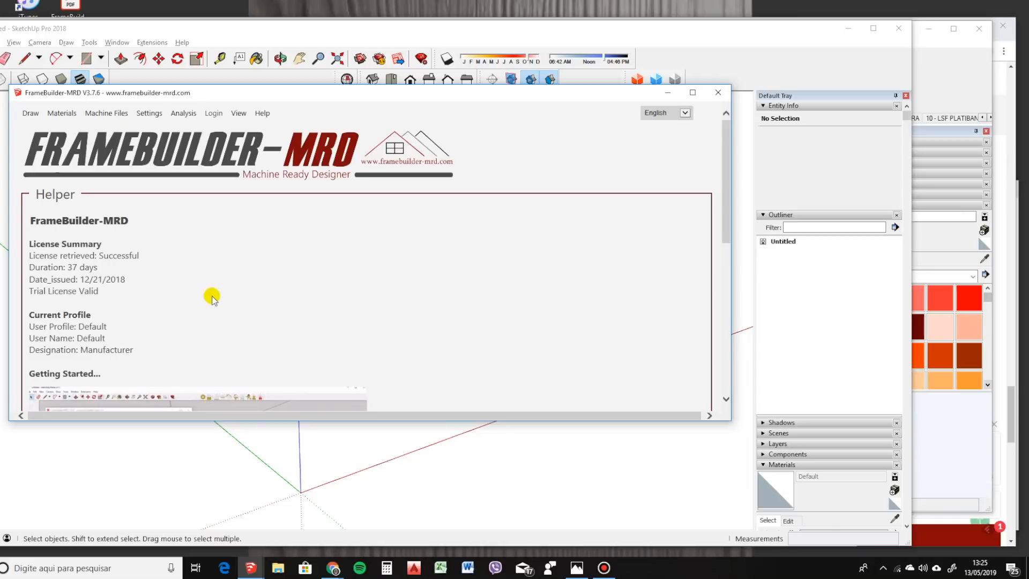
scroll(211, 296, "down", 1)
scroll(211, 296, "down", 1)
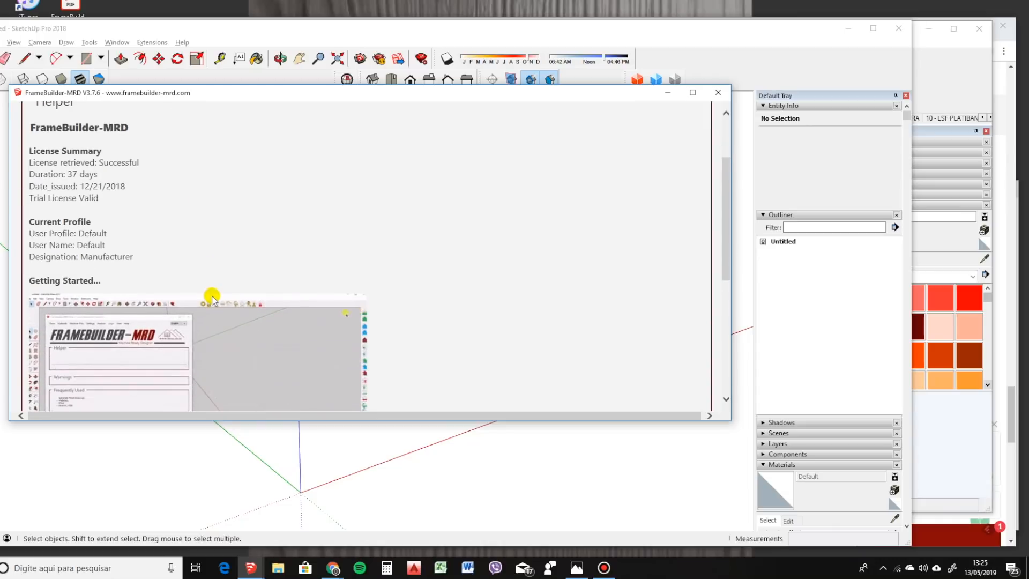
scroll(211, 296, "up", 2)
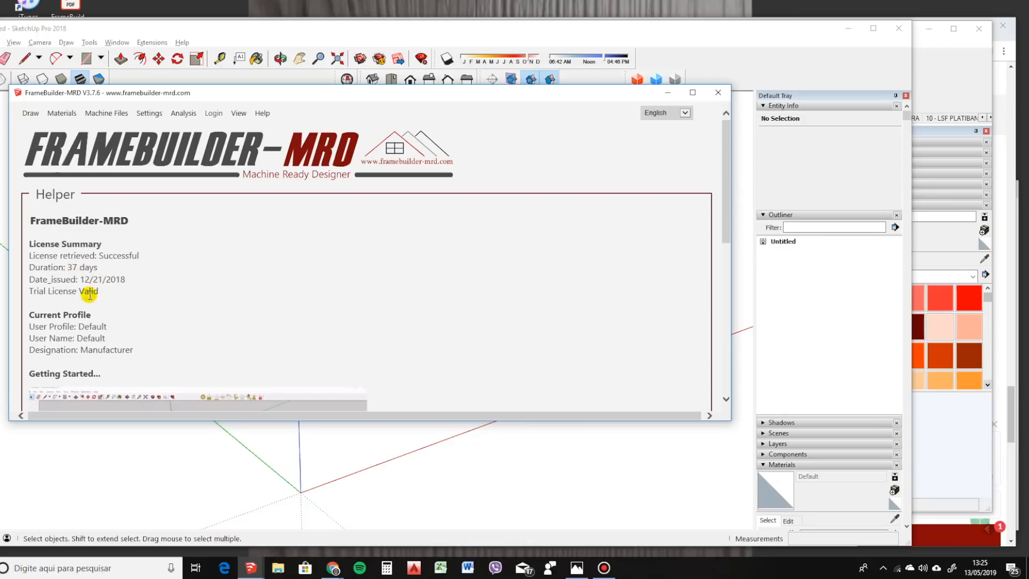
scroll(177, 346, "down", 6)
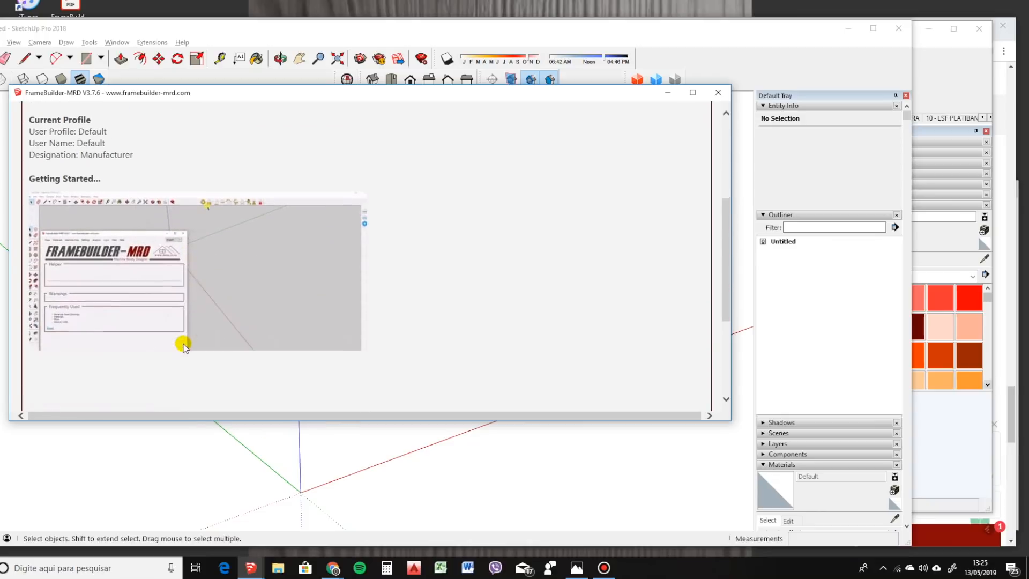
Move the FrameBuilder-MRD window aside, start the Wall Tool, and review its Wall Properties and helper page without changing any setting.
mouse_move(340, 92)
left_mouse_down()
mouse_move(625, 73)
mouse_move(637, 86)
left_mouse_up()
left_click(111, 166)
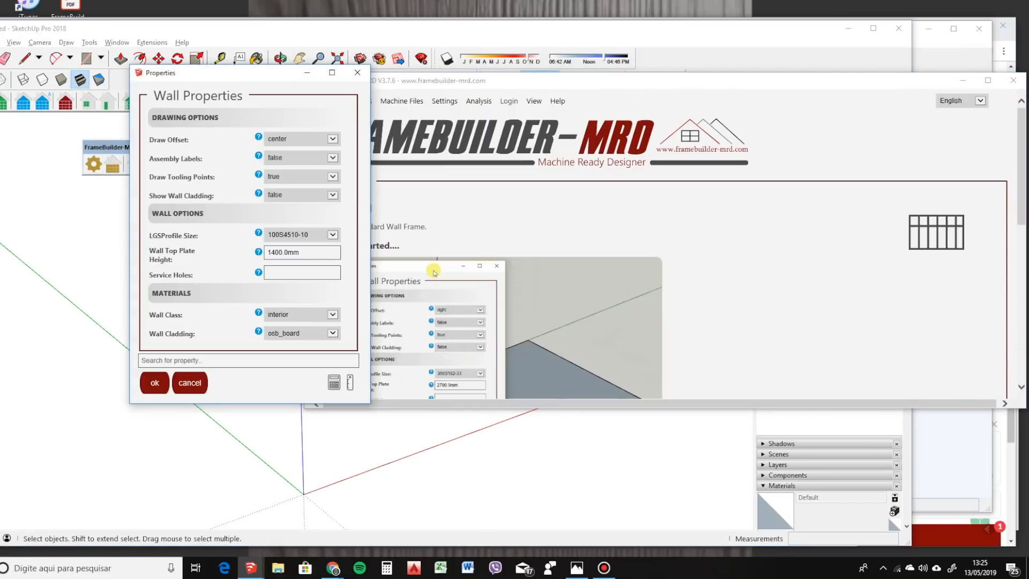
left_click_drag(270, 74, 168, 125)
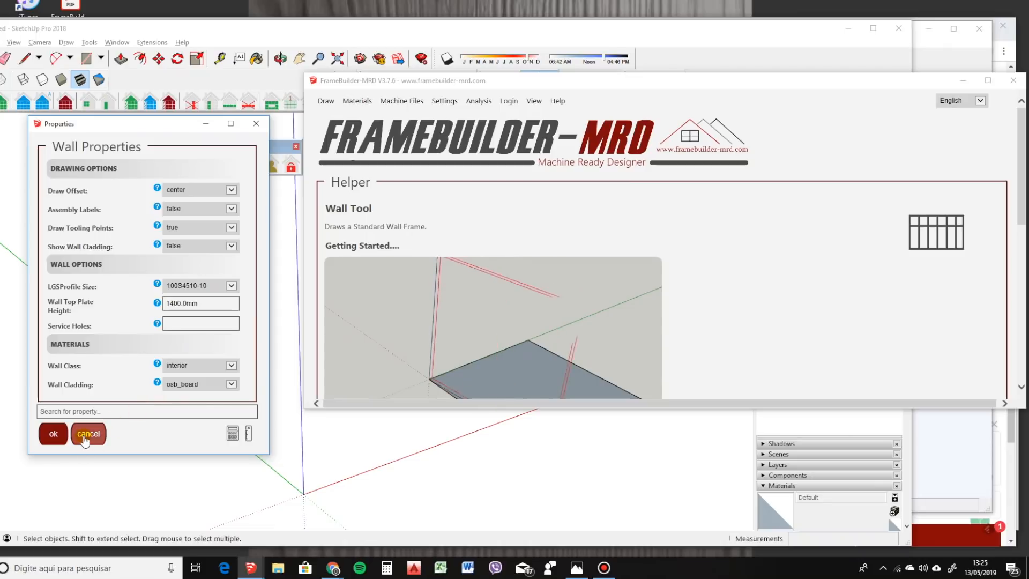
left_click(258, 124)
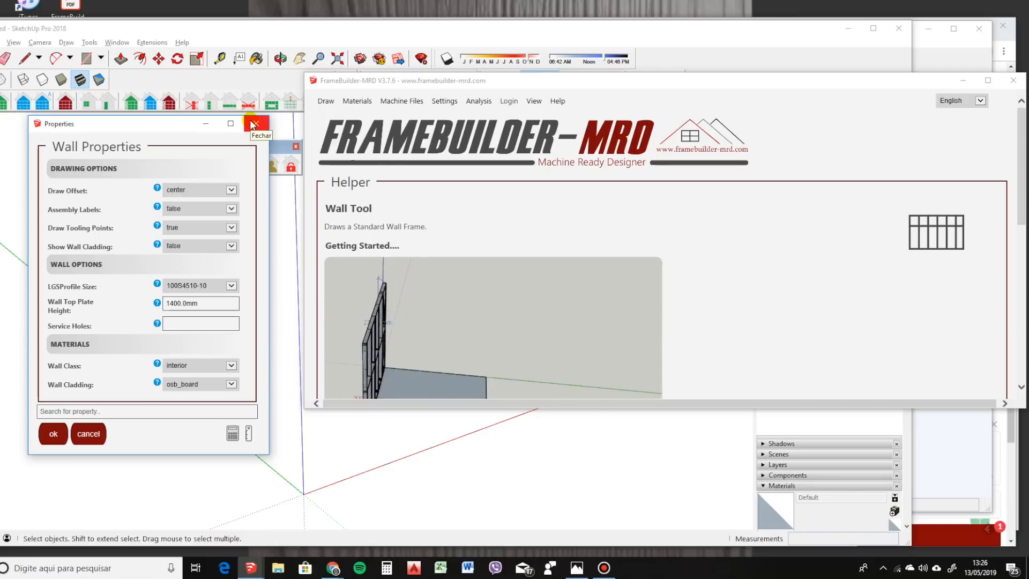
left_click(254, 124)
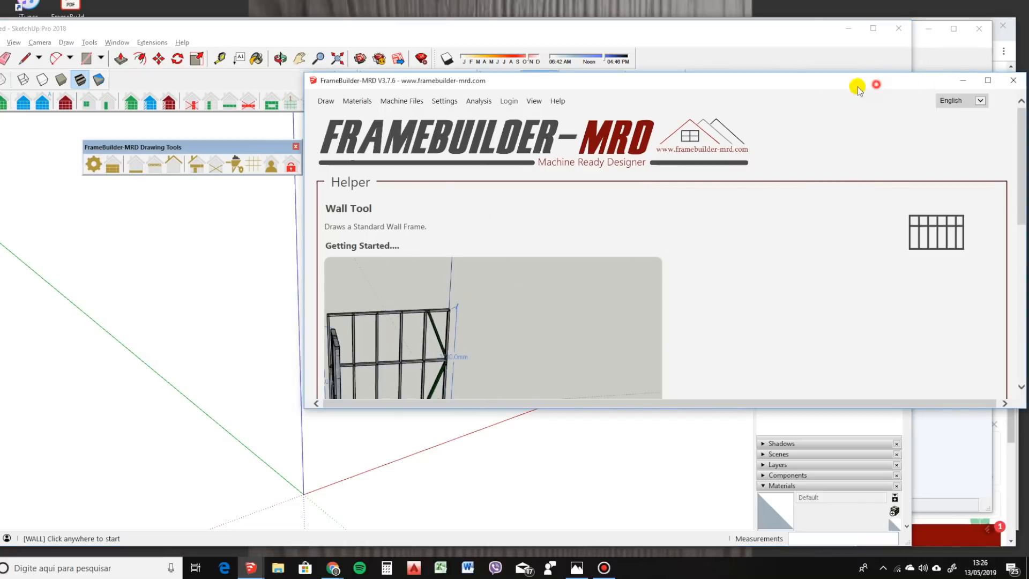
Close the Wall Tool helper window and dock the FrameBuilder-MRD Drawing Tools back with the other tools.
left_click_drag(856, 84, 725, 135)
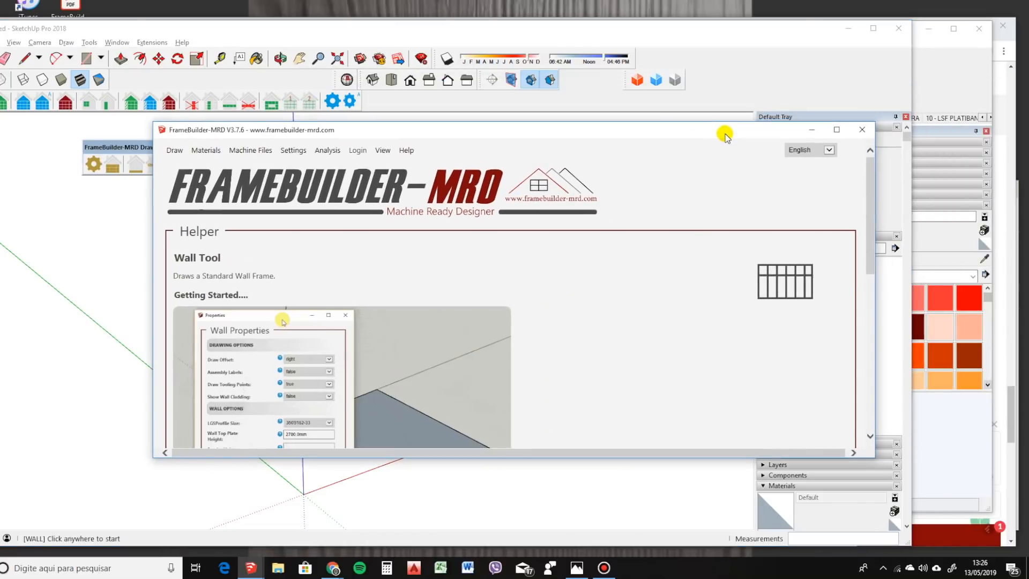
left_click(863, 129)
mouse_move(266, 146)
left_mouse_down()
mouse_move(280, 79)
mouse_move(287, 100)
left_mouse_up()
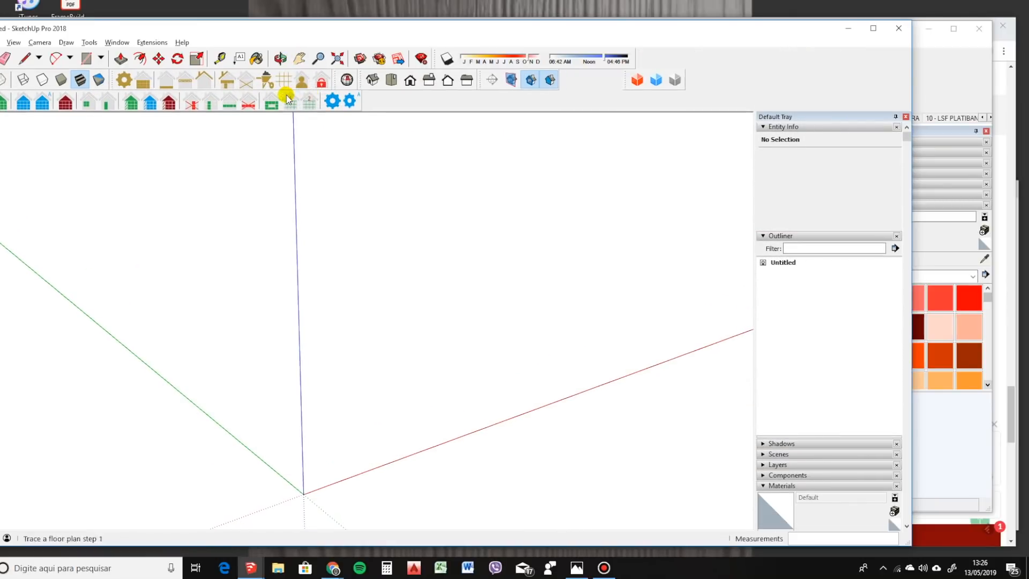
Reopen the FrameBuilder-MRD window and open the structural wall profiles for editing from the wall settings.
left_click(321, 83)
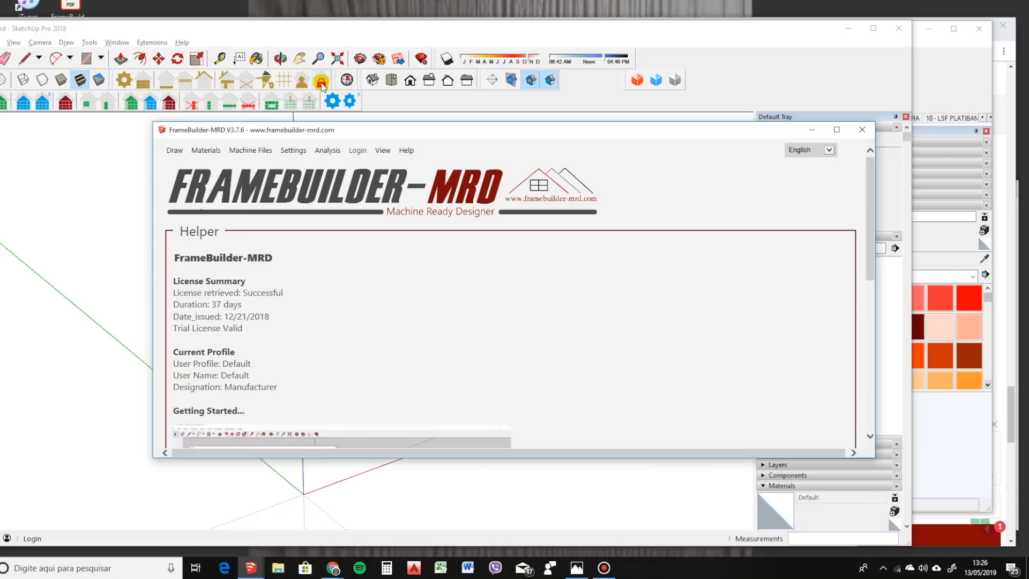
left_click(287, 151)
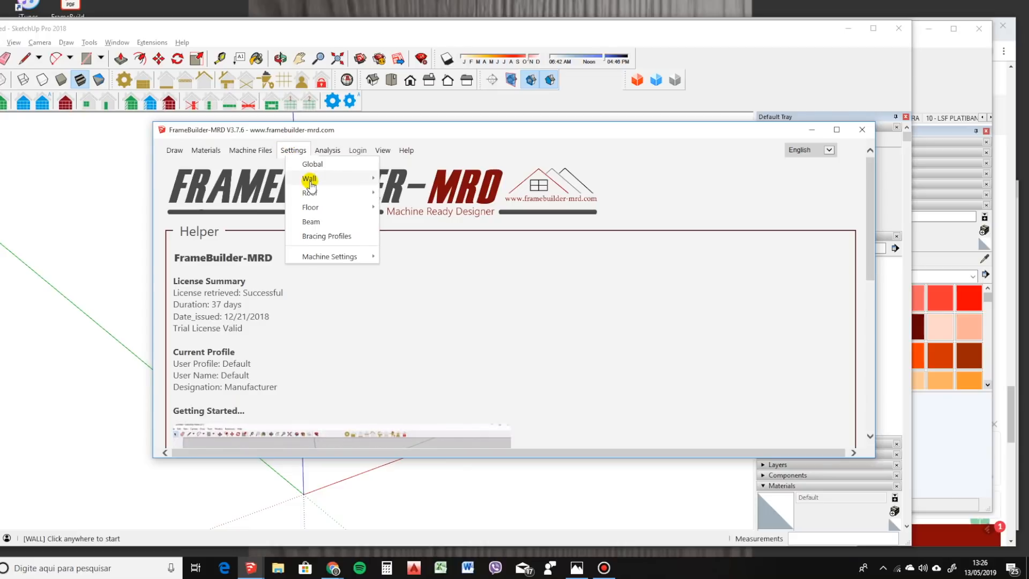
left_click(337, 180)
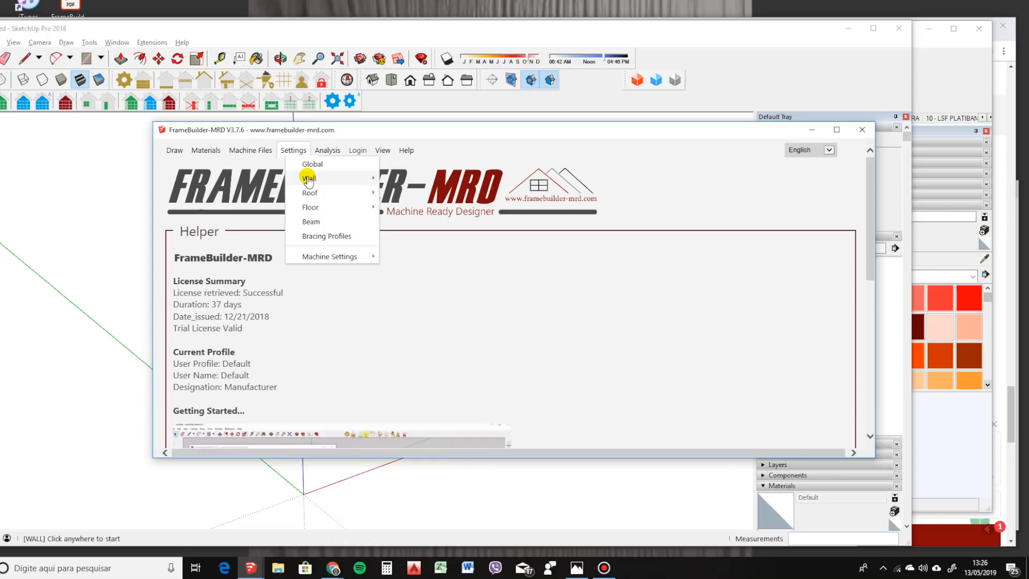
mouse_move(308, 180)
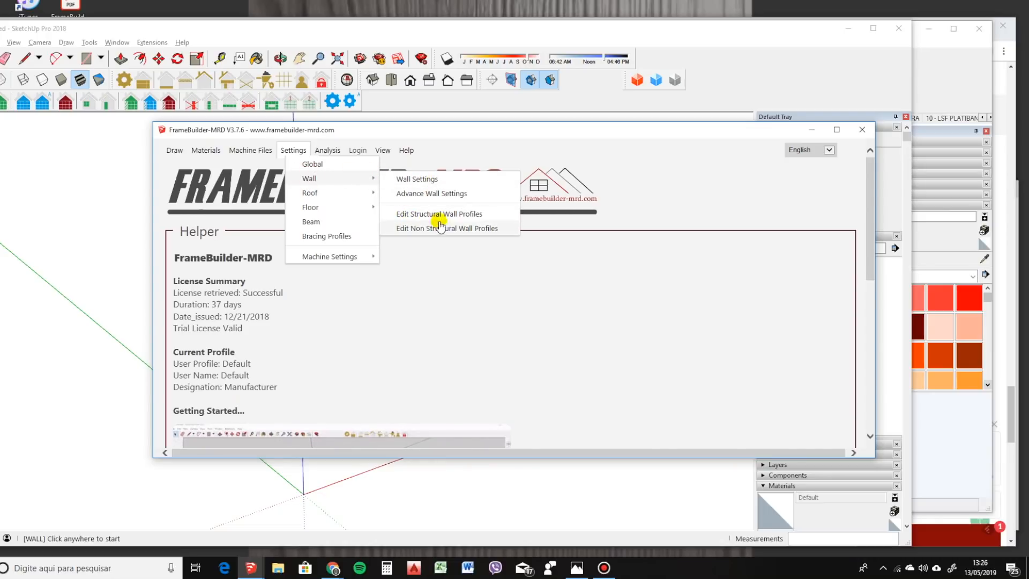
left_click(476, 214)
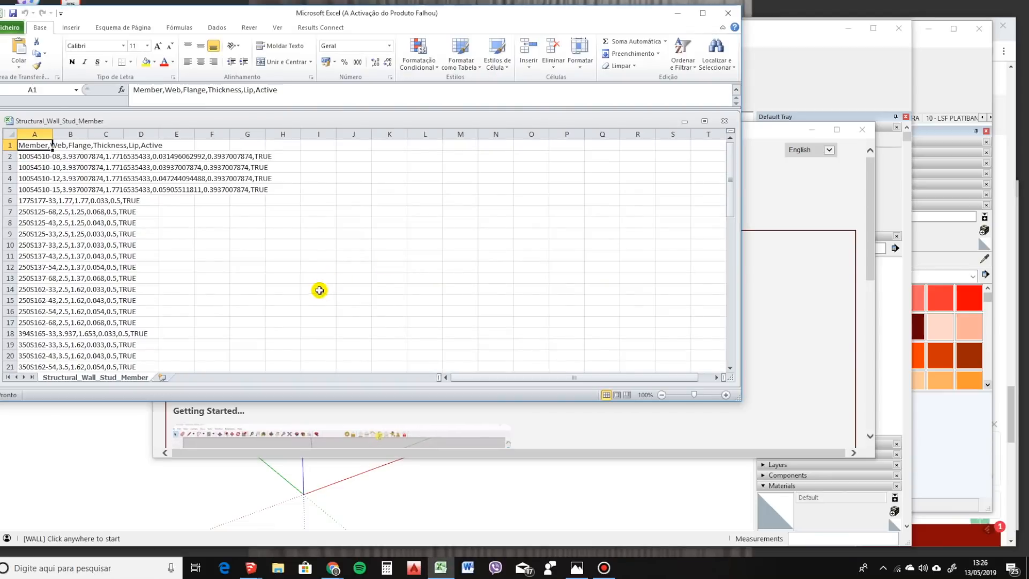
Examine the structural stud list at entry 177S177-33, dismissing the Office activation notice, and enlarge the cold-formed steel framing designators picture.
left_click(183, 245)
left_click(31, 200)
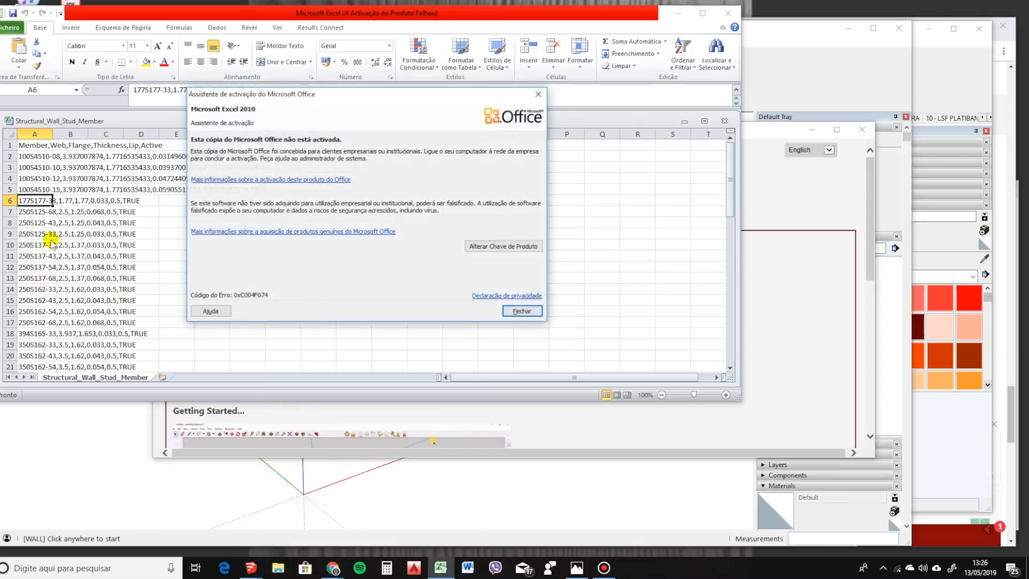
left_click(523, 315)
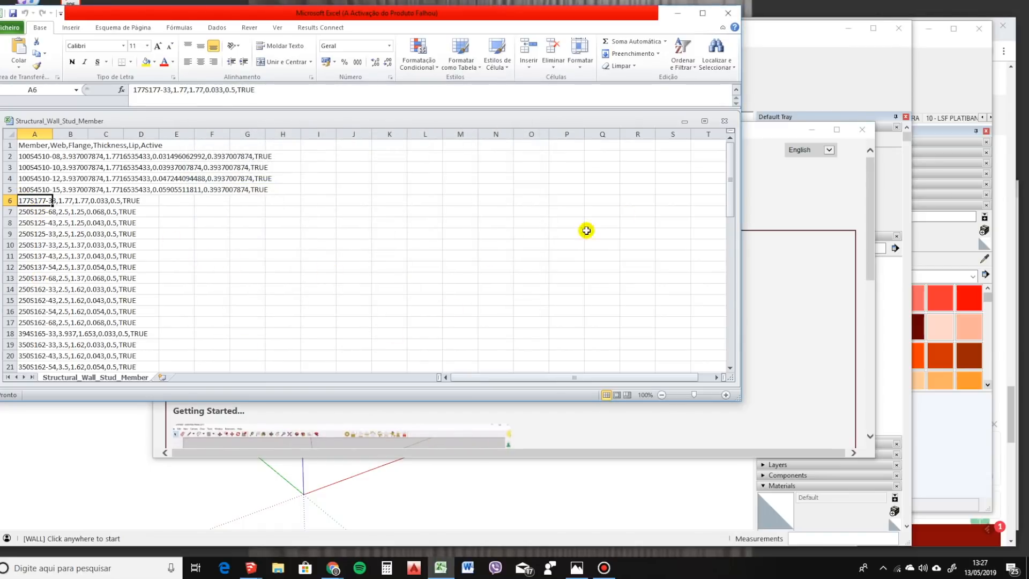
left_click_drag(730, 161, 694, 137)
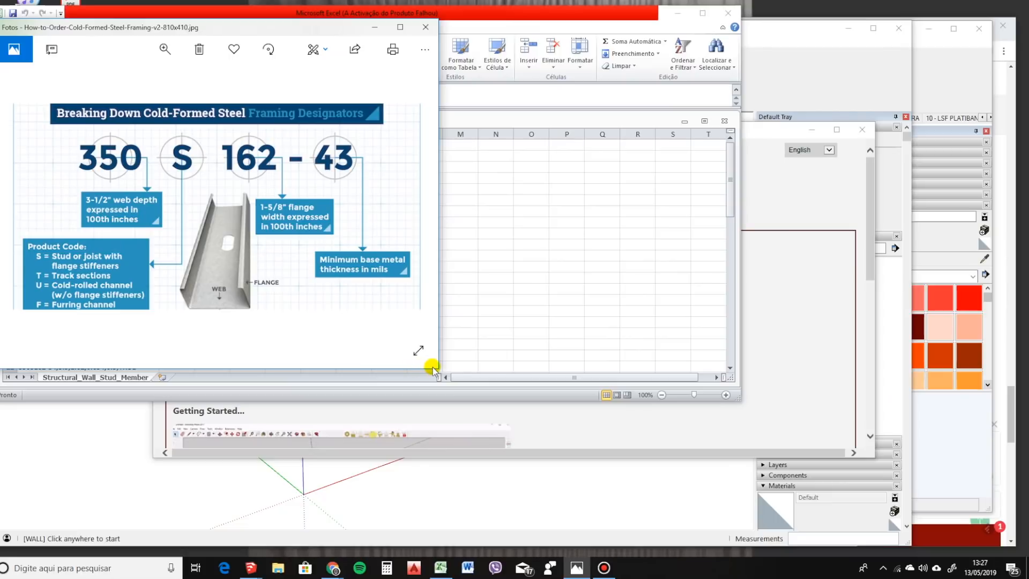
left_click_drag(440, 367, 735, 439)
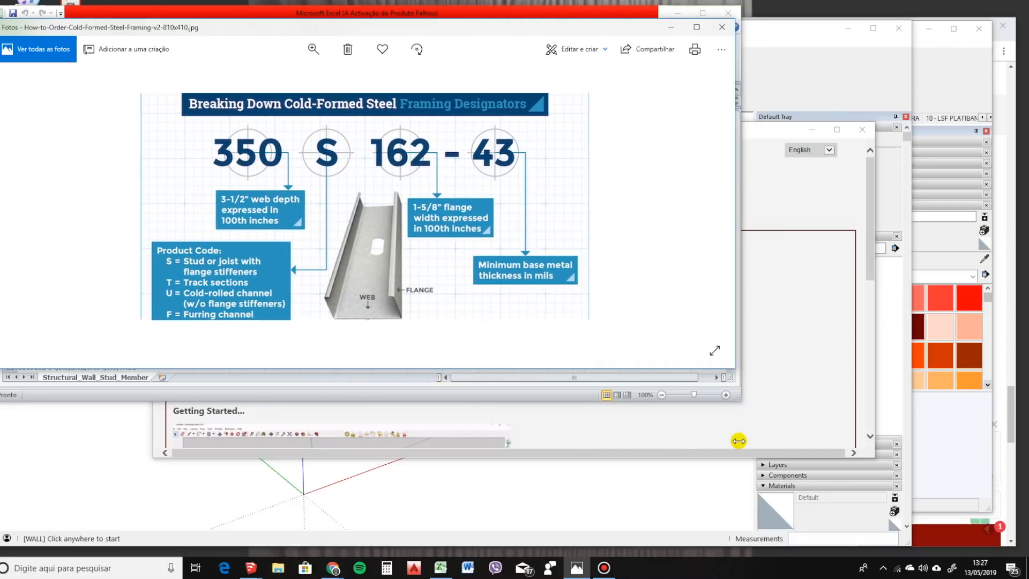
Move the framing designators picture off the stud list and compare it with the 350S162-33 entry in cell A19.
left_click_drag(524, 32, 746, 59)
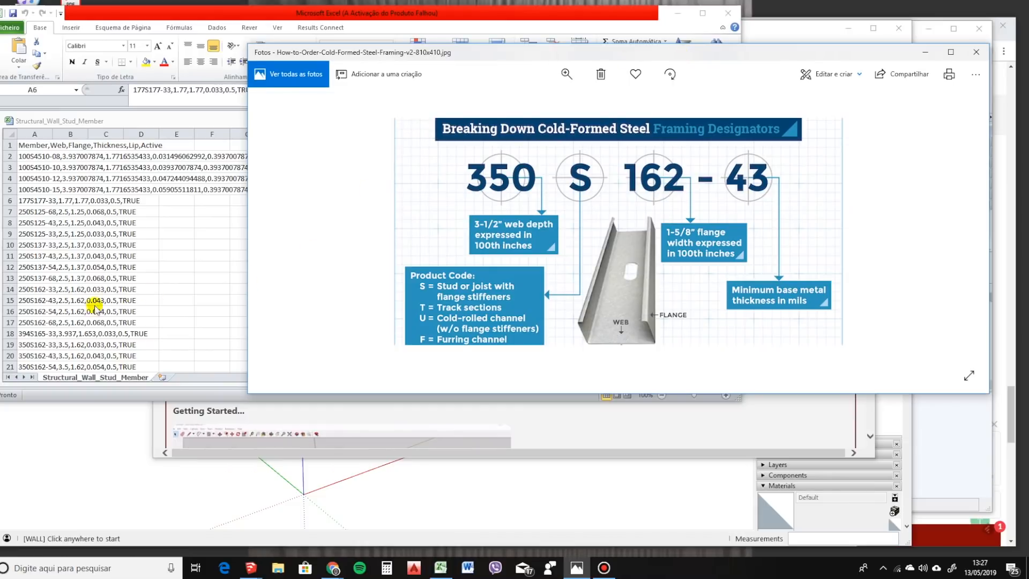
left_click(26, 344)
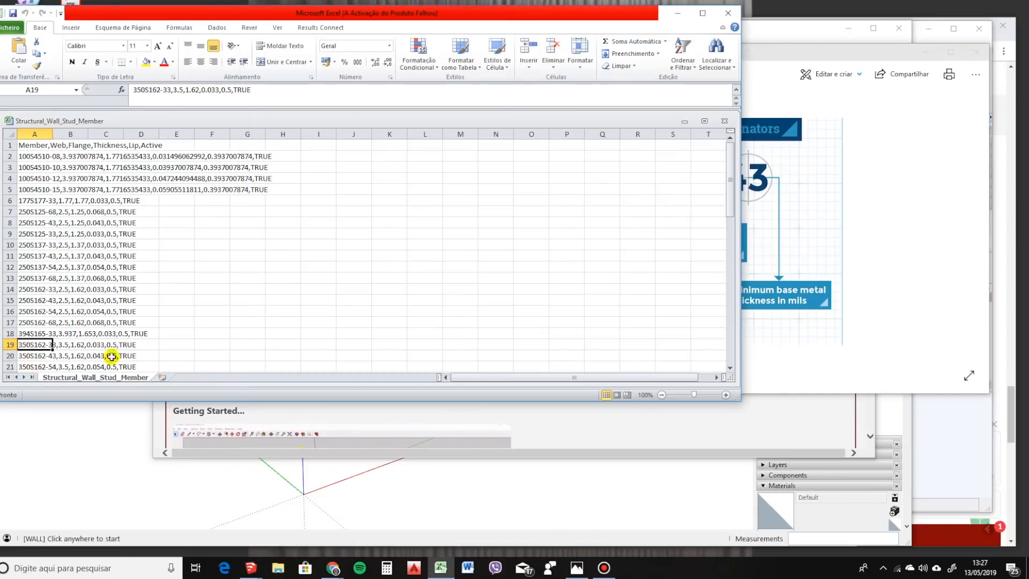
left_click(759, 318)
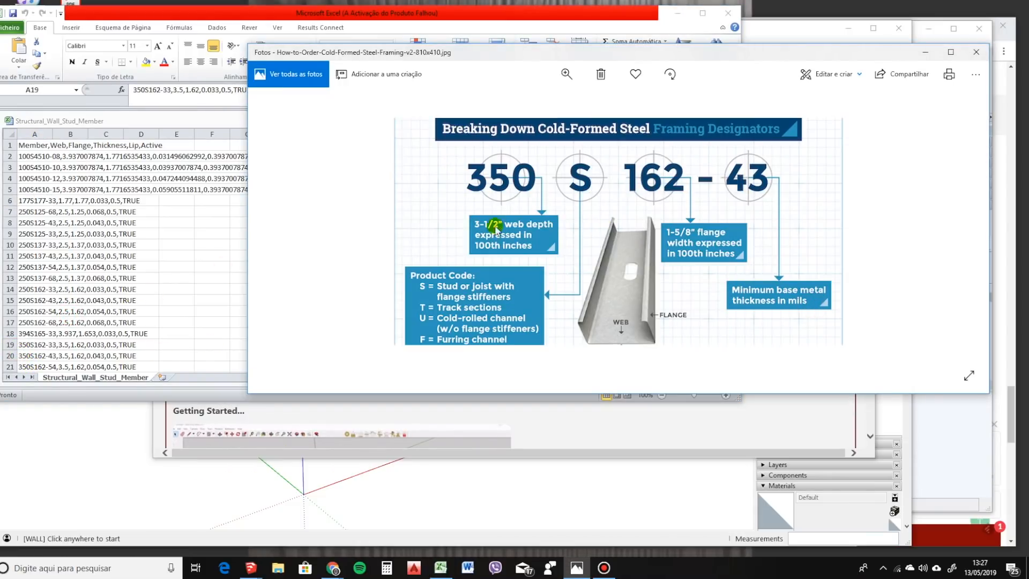
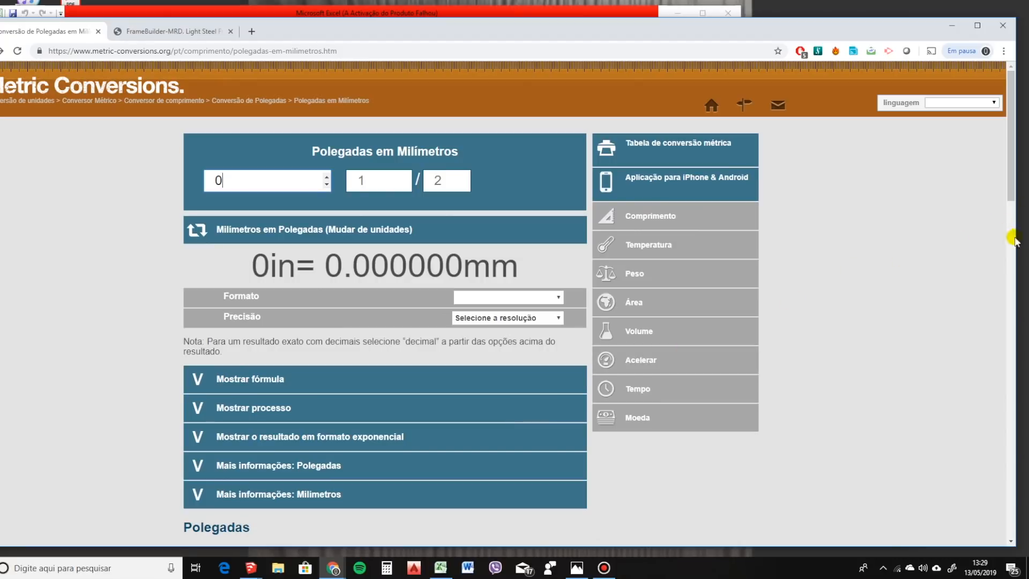
Arrange the designators picture beside the Metric Conversions page and convert the 3.50 inch web depth to millimetres.
scroll(868, 223, "down", 10)
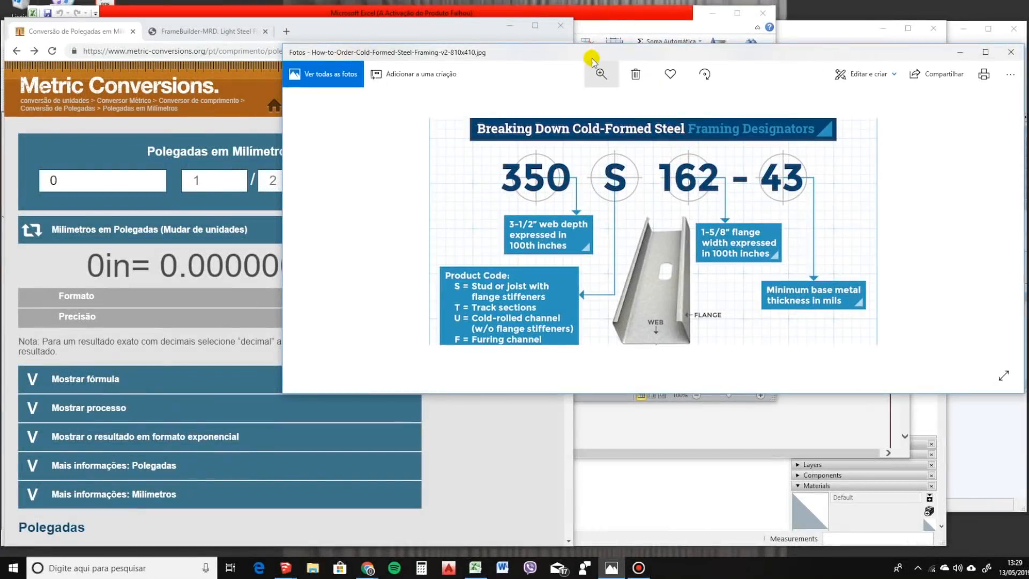
left_click_drag(588, 44, 746, 58)
left_click_drag(96, 180, 37, 176)
type("350")
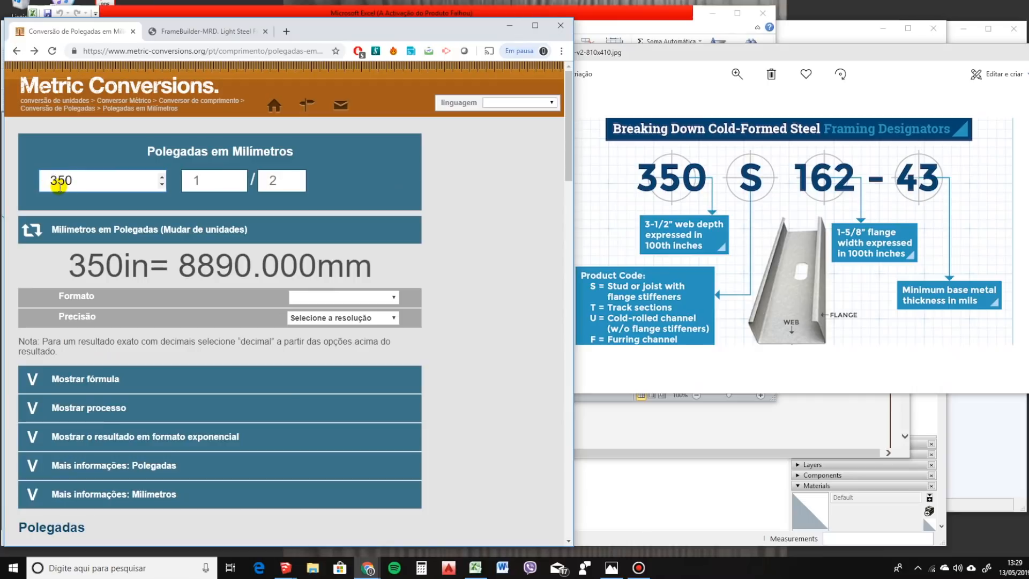
left_click_drag(57, 181, 64, 181)
type(".")
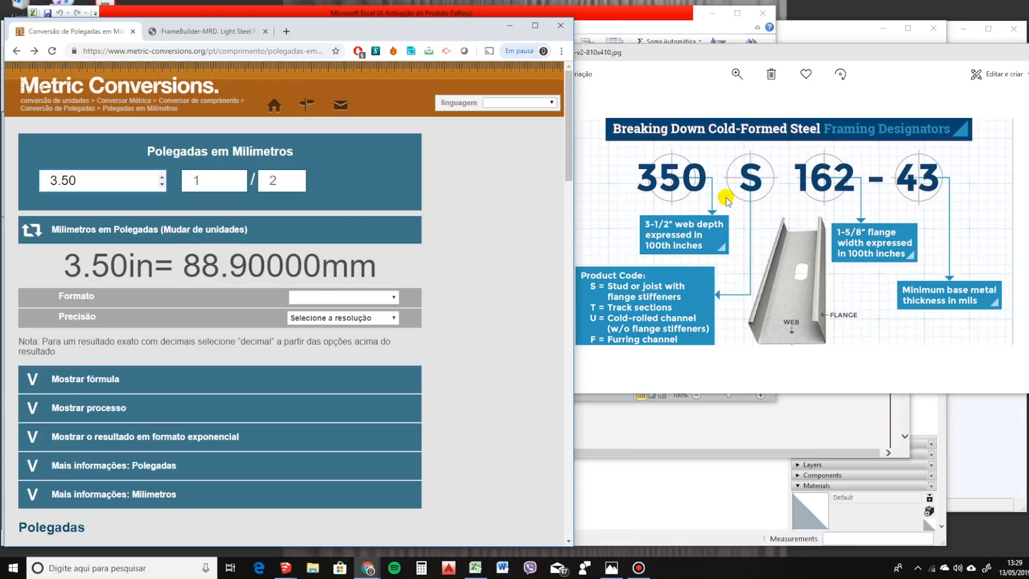
Convert the designator's flange width of 1.62 inches to millimetres.
scroll(288, 235, "down", 2)
scroll(289, 238, "up", 2)
scroll(76, 180, "up", 11)
left_click_drag(78, 181, 25, 175)
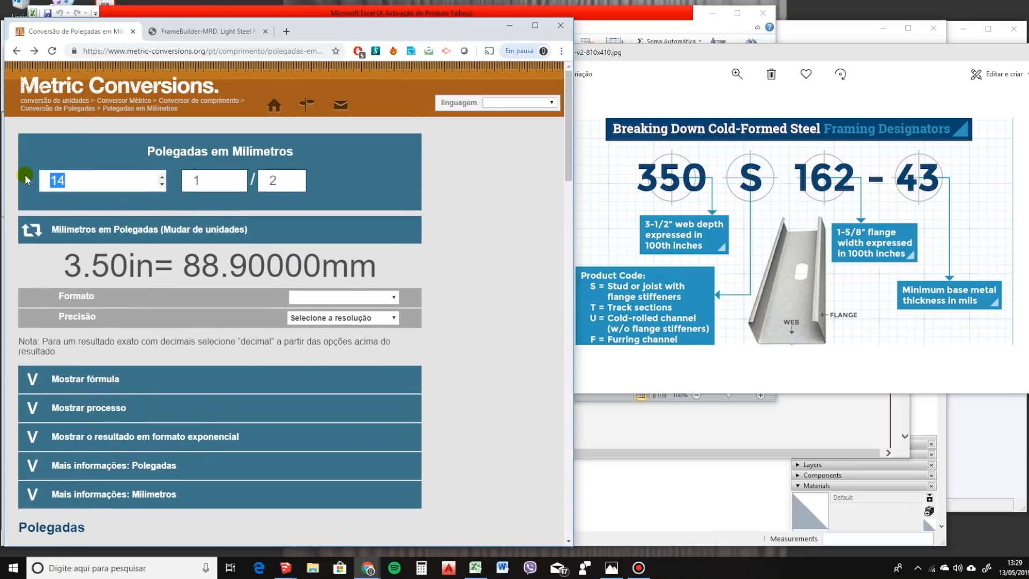
type("162")
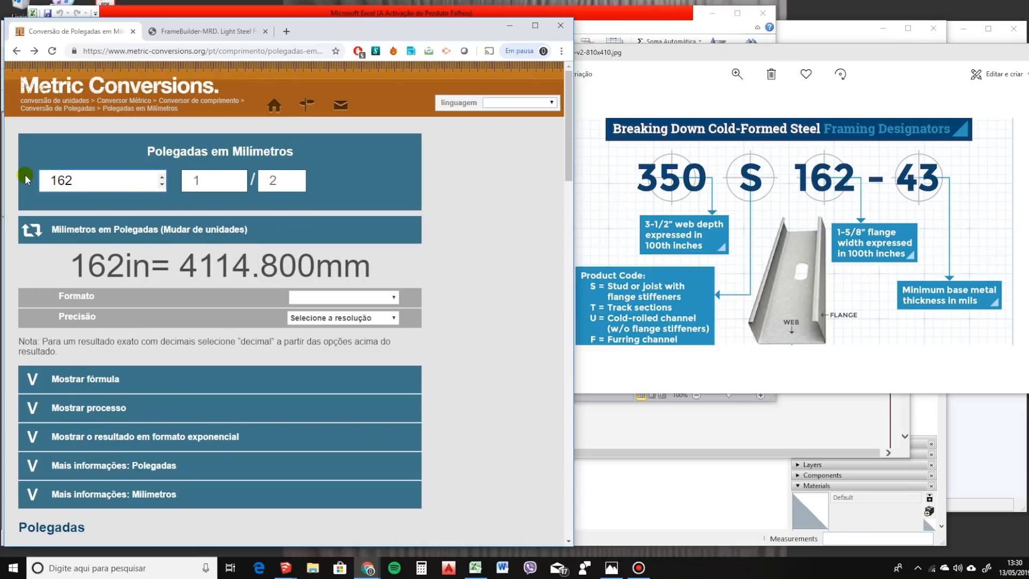
key("Left")
type(".")
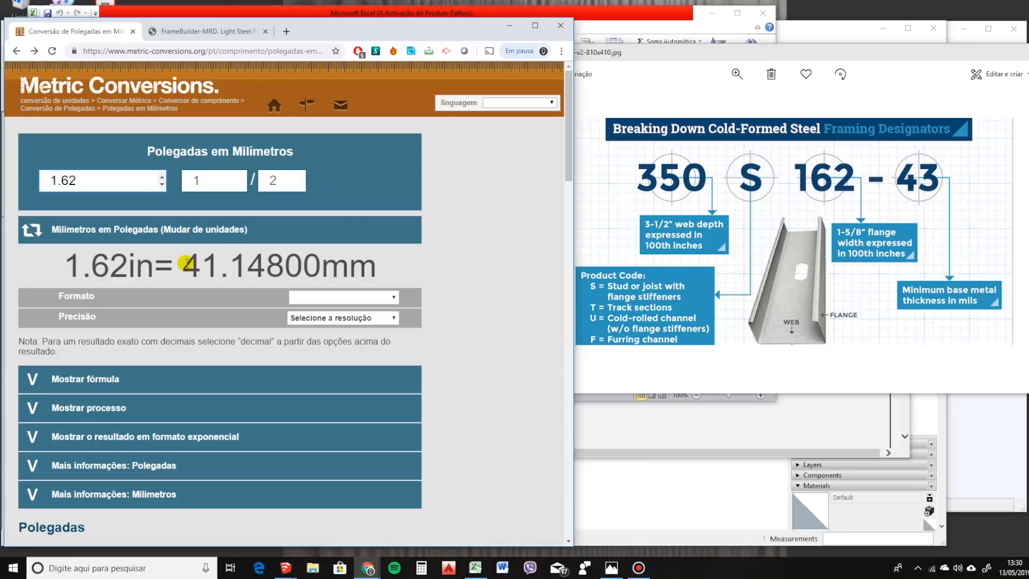
Convert the designator's base metal thickness of .043 inches to millimetres.
left_click_drag(96, 180, 42, 180)
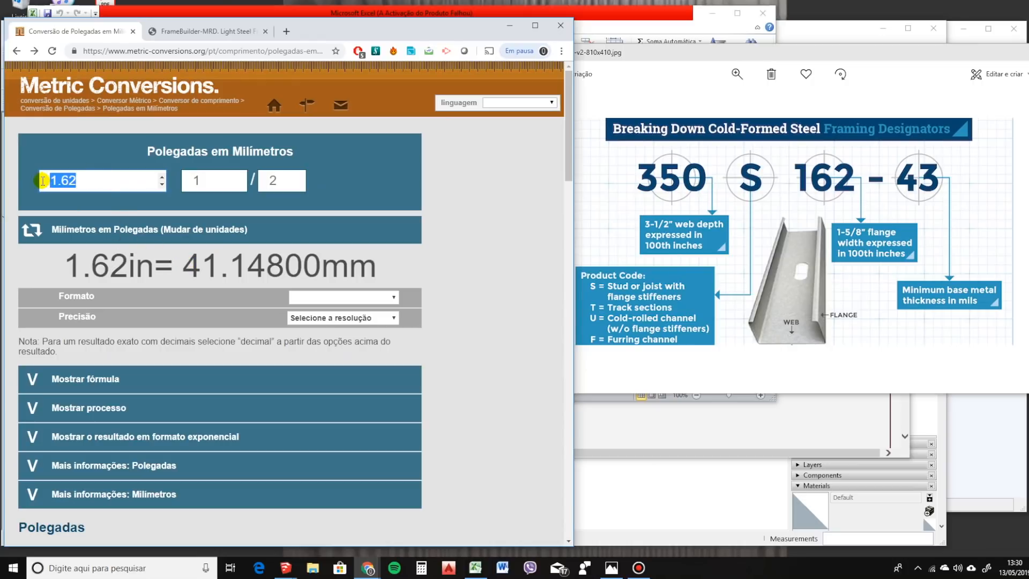
type(".43")
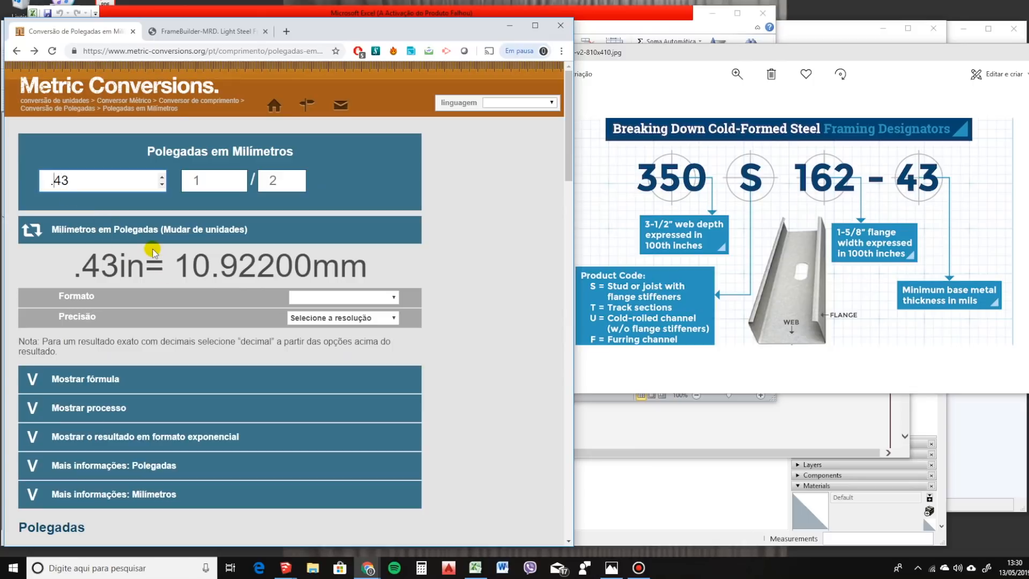
type("0")
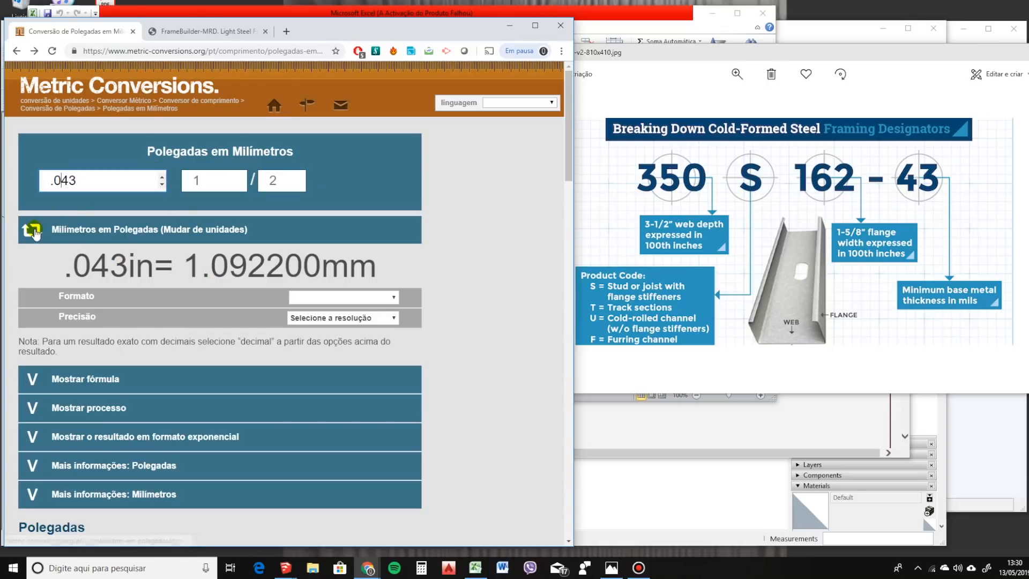
Switch the converter to millimetres to inches, try a small value, and clear the input again.
left_click(34, 230)
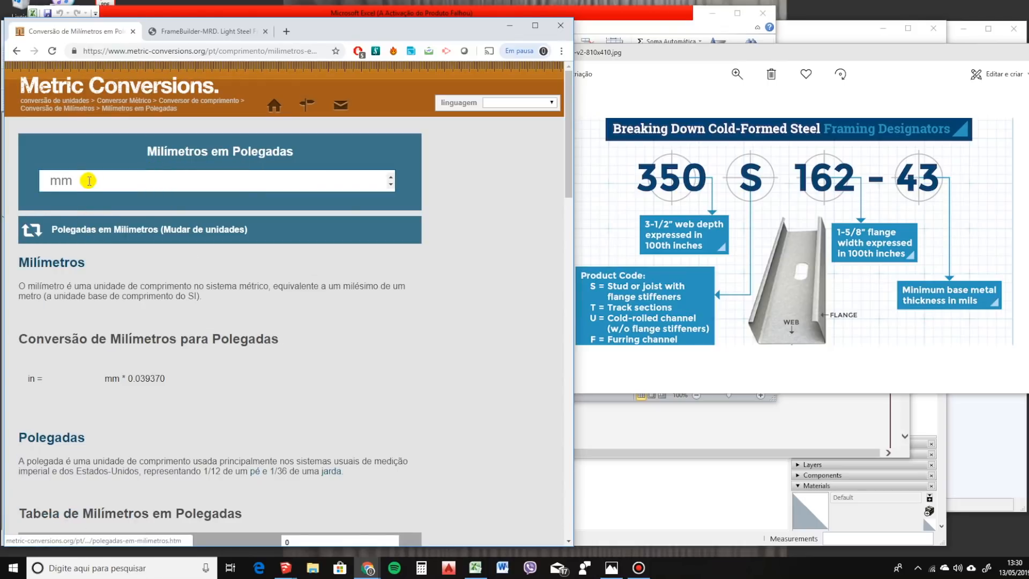
scroll(167, 295, "down", 2)
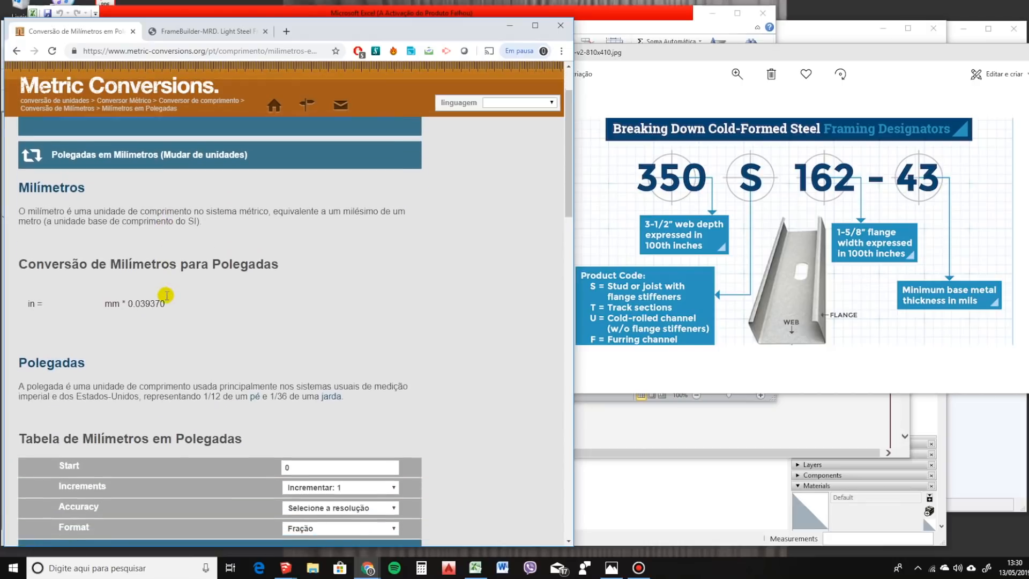
scroll(166, 296, "up", 2)
left_click(107, 176)
type("1")
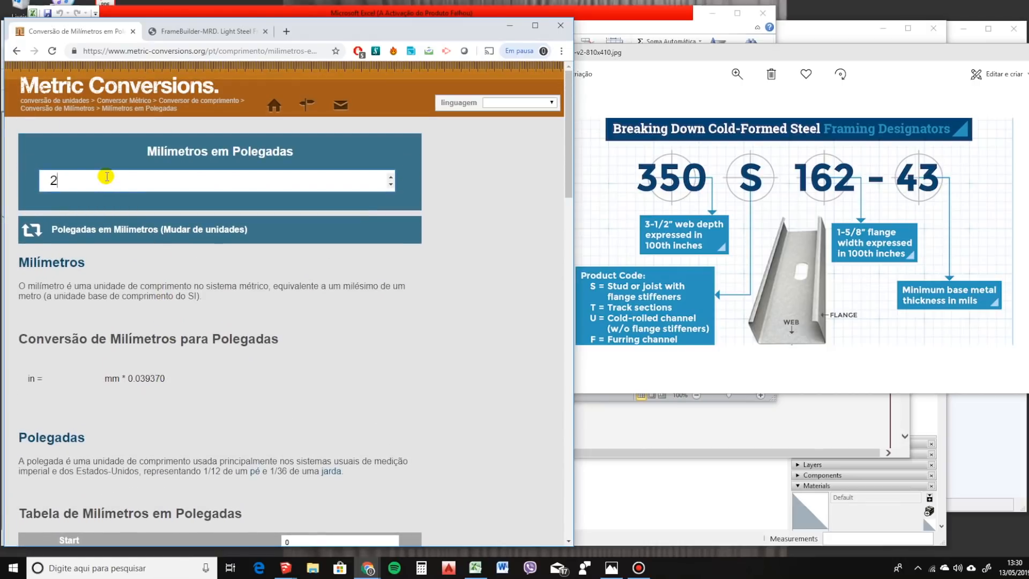
left_click_drag(107, 180, 2, 185)
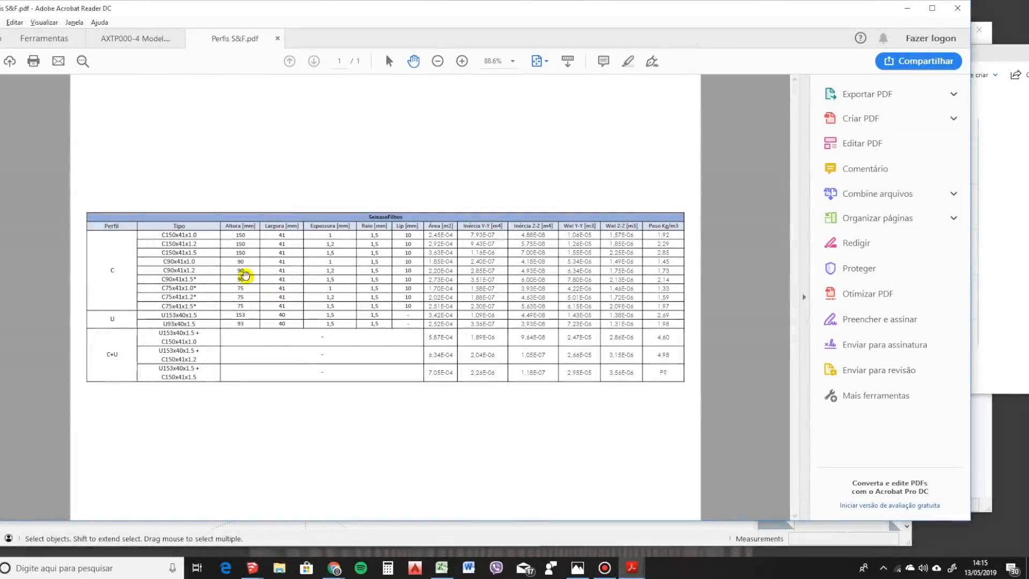
Enlarge the profile table in Perfis S&F.pdf, and copy the inch equivalent of the C90 profile's 90 mm height from the converter.
left_click(463, 61)
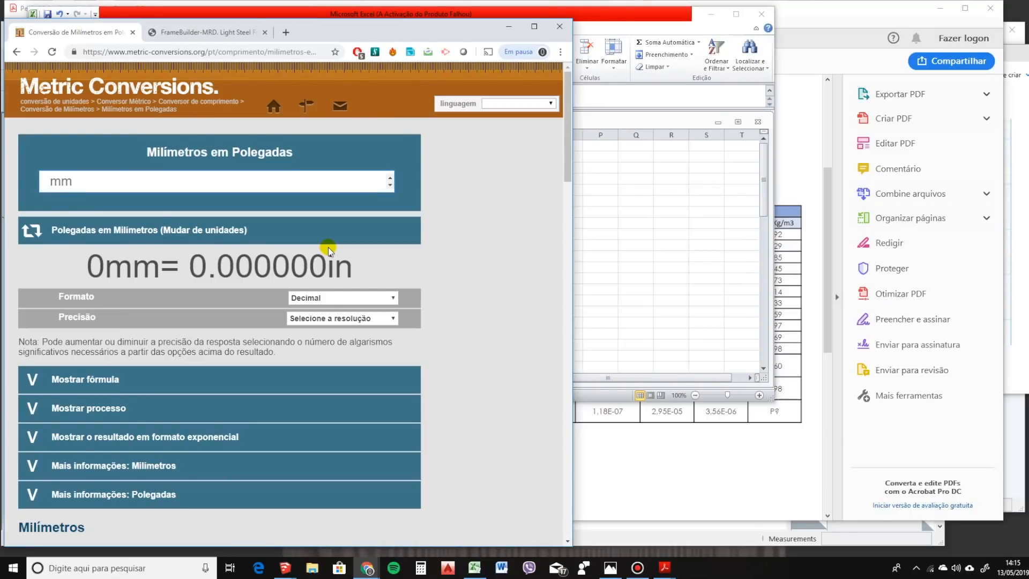
type("90")
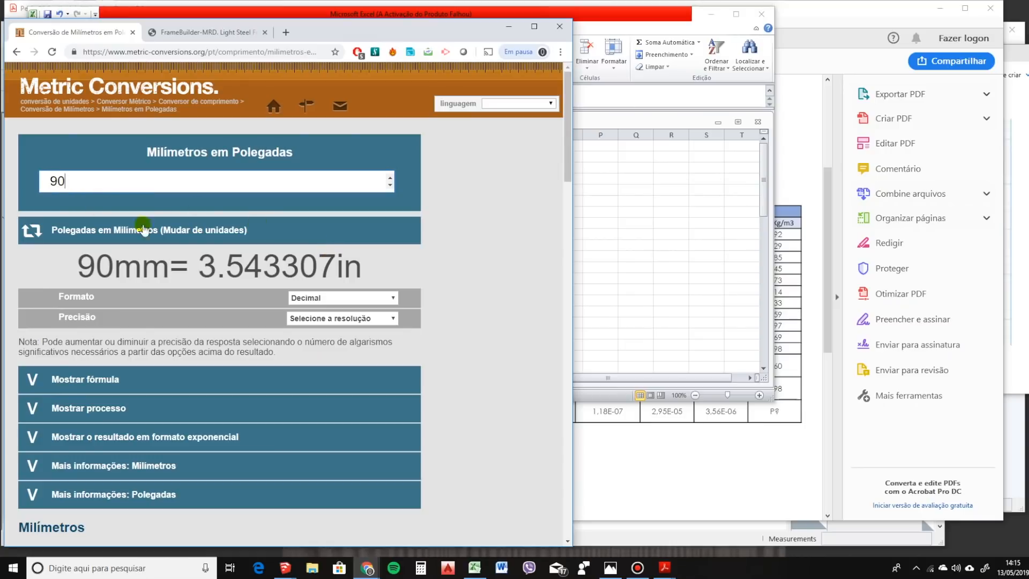
left_click_drag(201, 261, 329, 276)
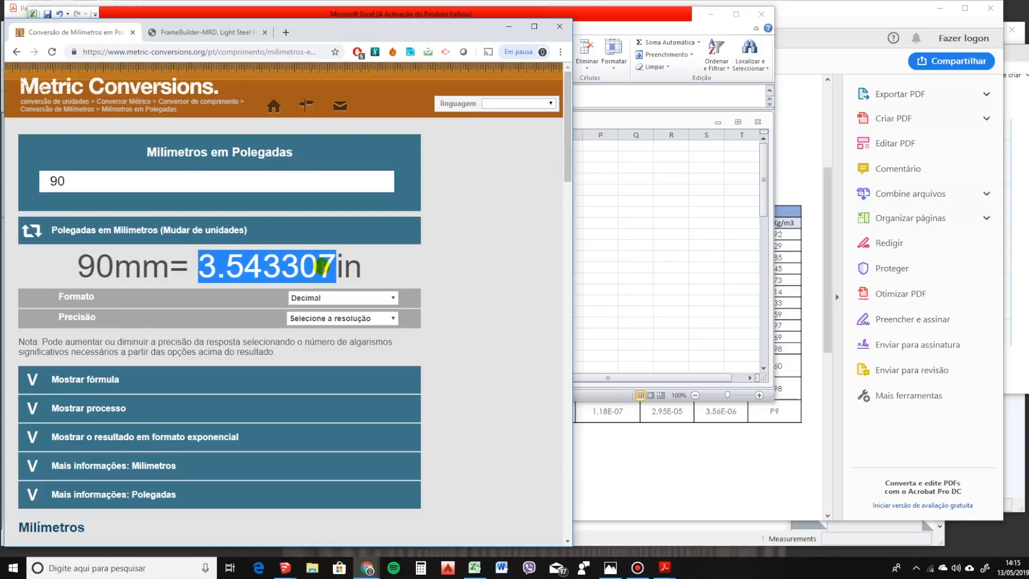
right_click(329, 278)
left_click(358, 275)
Switch to the Structural_Wall_Stud_Member sheet in Excel and insert an empty row 2 above the 100S4510-08 entry.
key("alt+Tab")
key("alt+Tab")
key("alt+Tab")
key("alt+Tab")
key("alt+Tab")
key("alt+Tab")
key("alt+Tab")
key("alt+Tab")
key("alt+Tab")
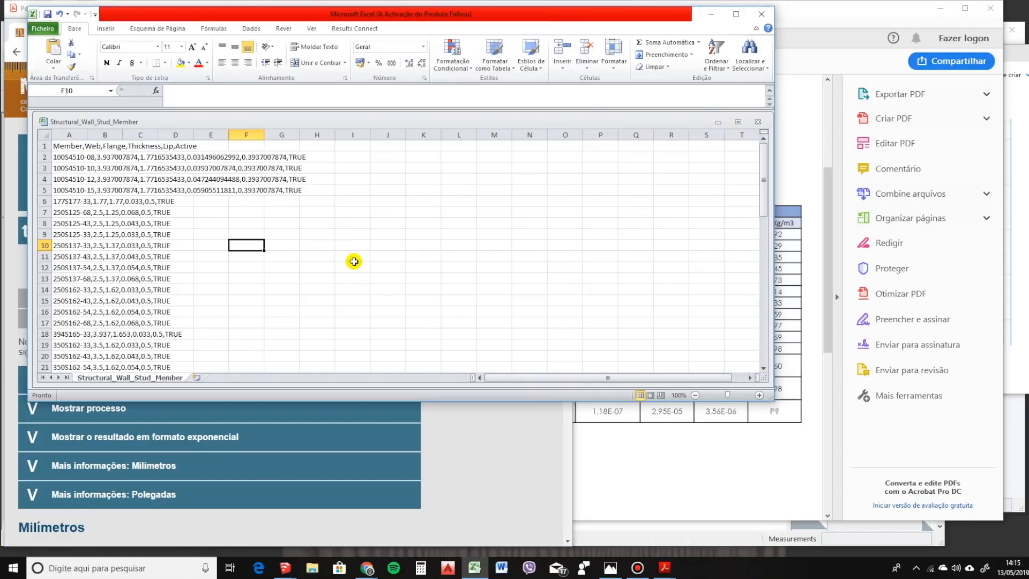
left_click(184, 226)
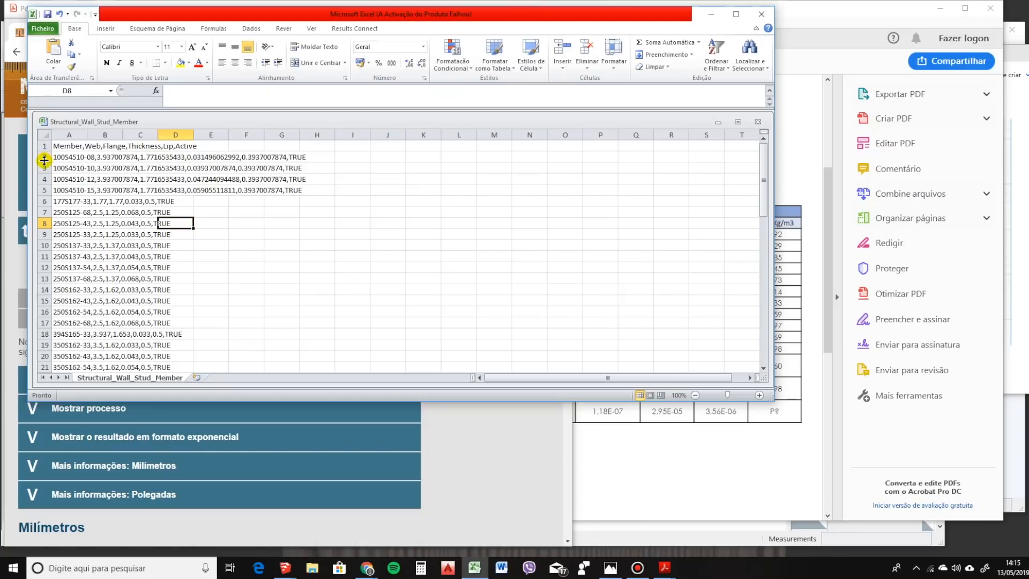
right_click(41, 157)
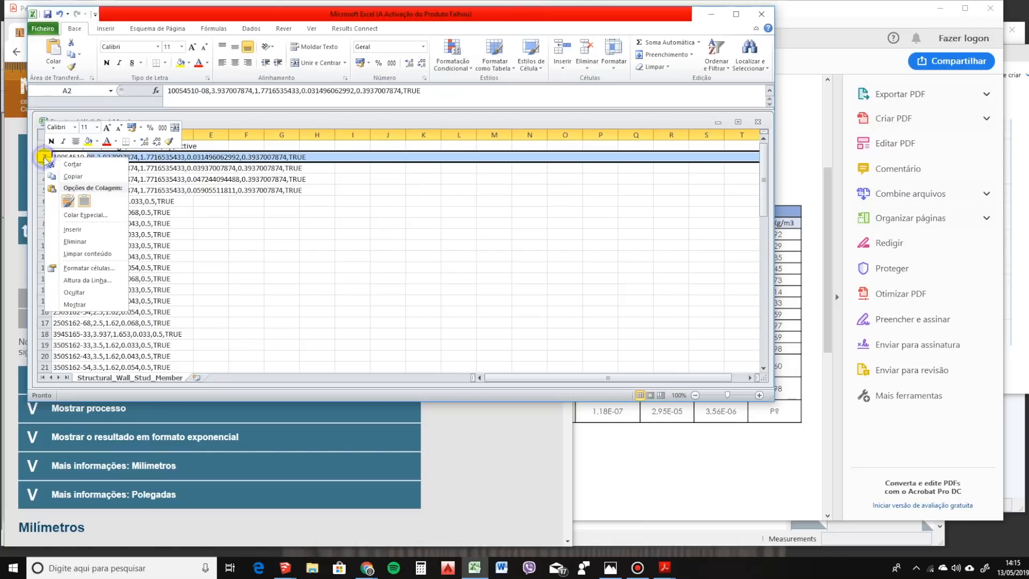
left_click(80, 229)
left_click(66, 157)
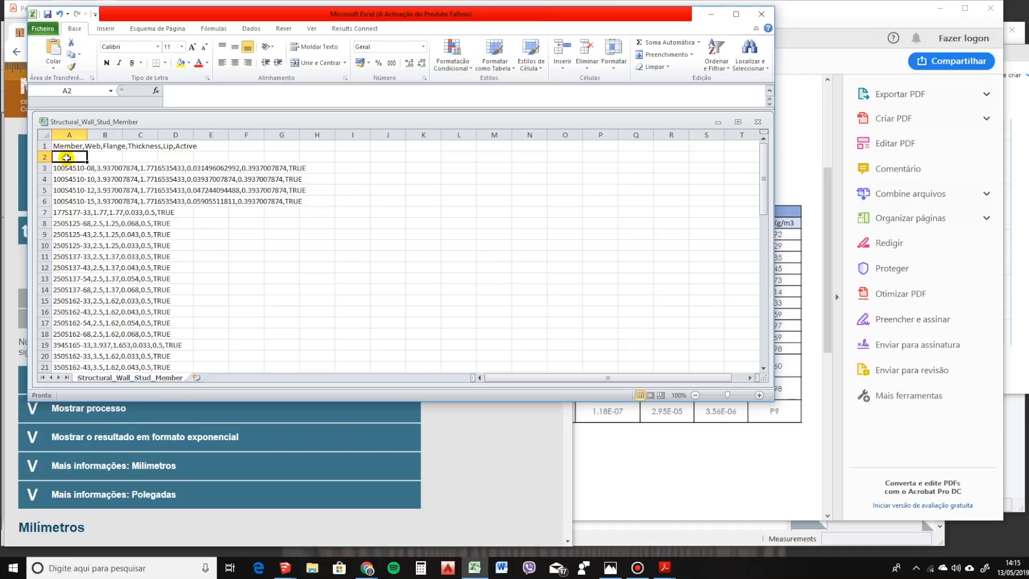
Start a new stud entry in A2 with the member name 90S4110-10 and the copied web value 3.543307, separated by a comma.
type("90S4110-10,")
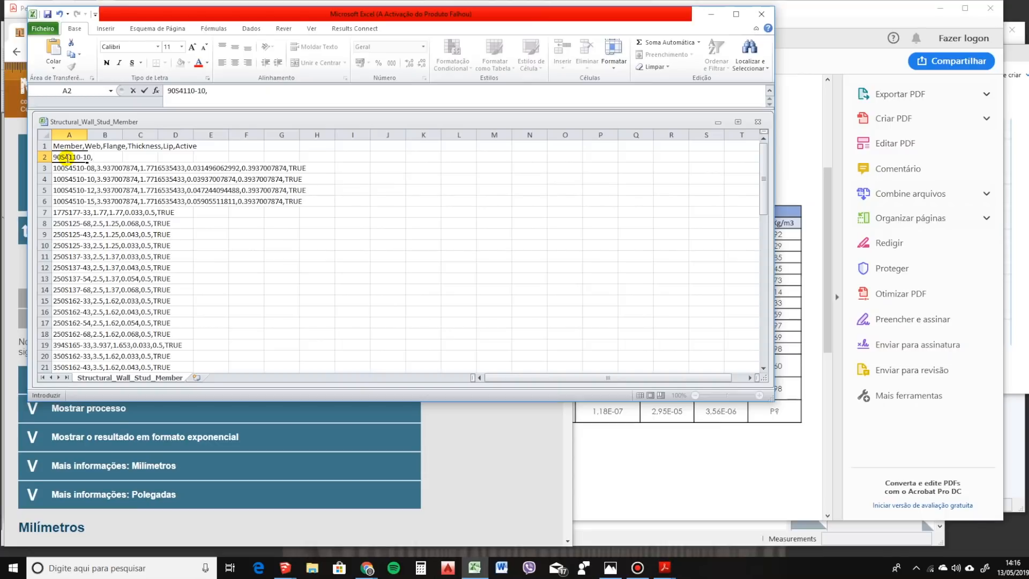
key("alt+Tab")
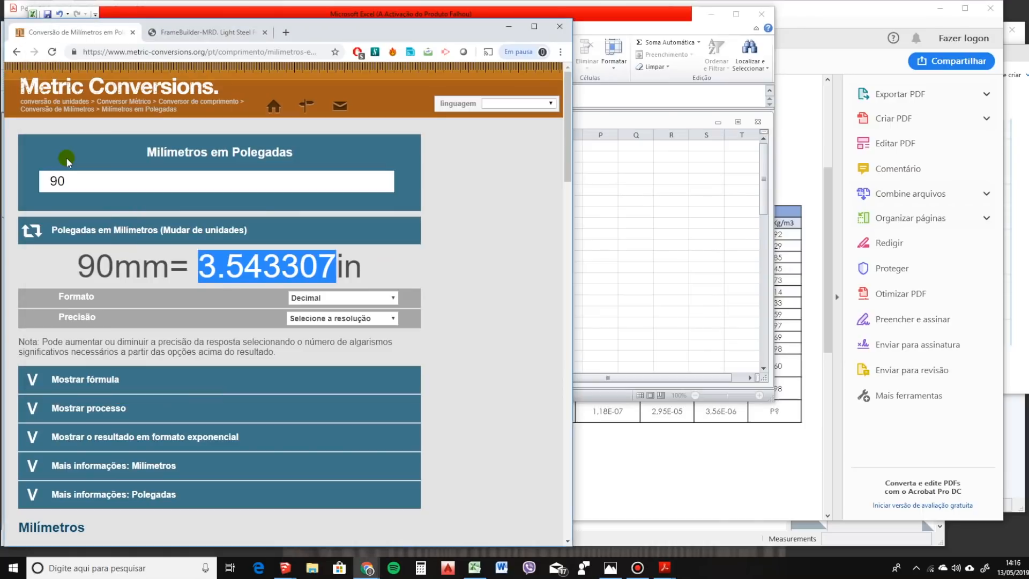
key("alt+Tab")
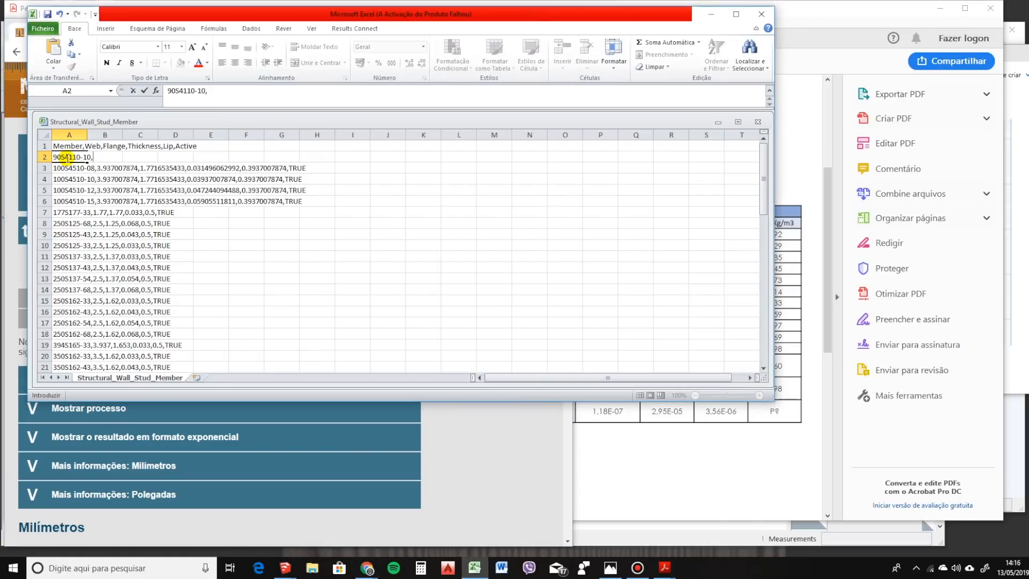
key("ctrl+v")
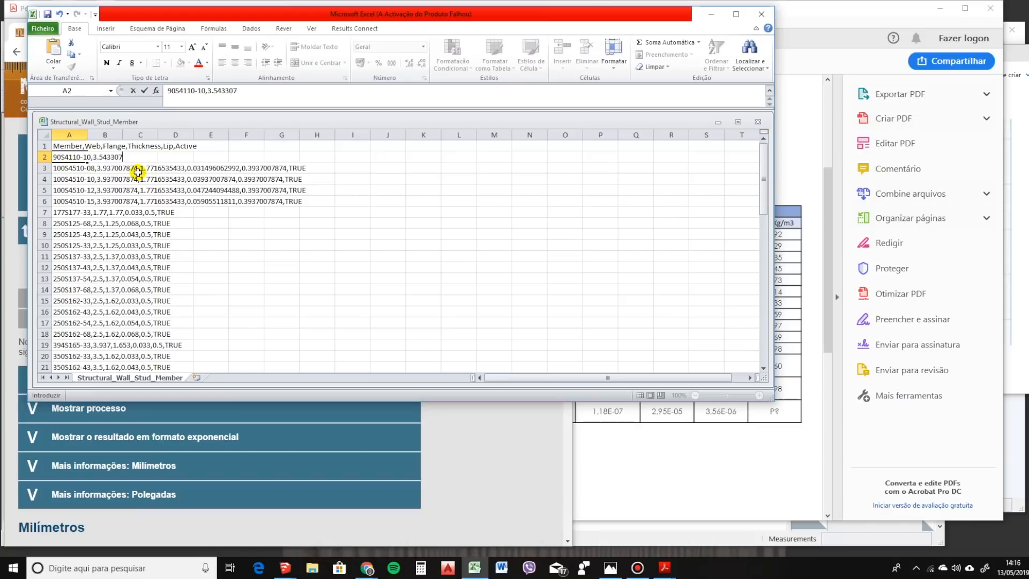
Convert the 41 mm flange to inches and append 1.614173 and a comma to the new stud entry in A2.
key("alt+Tab")
left_click_drag(119, 182, 36, 175)
type("41")
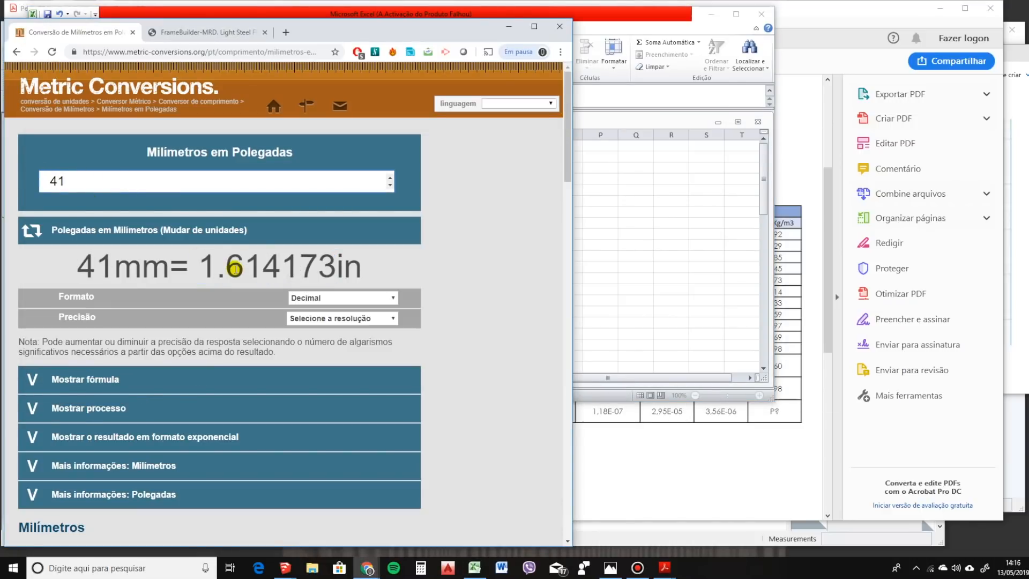
left_click(202, 262)
left_click_drag(252, 263, 327, 269)
right_click(328, 270)
left_click(346, 279)
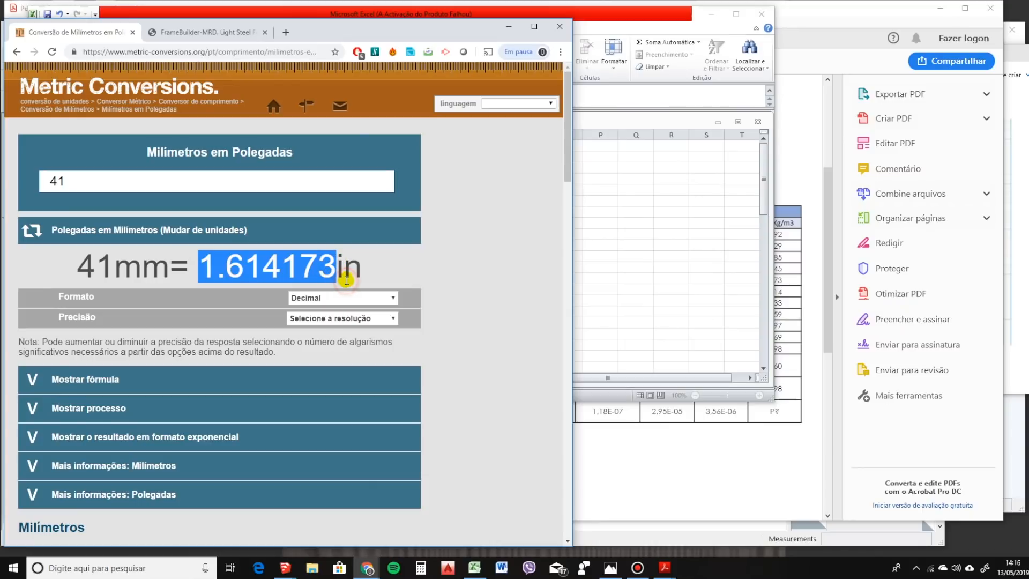
key("alt+Tab")
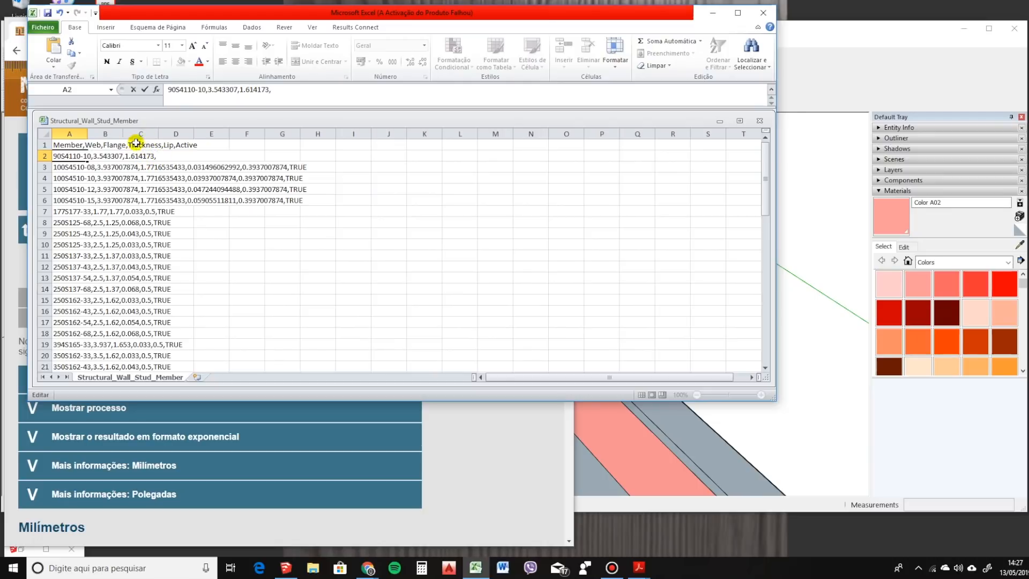
Copy the inch equivalent of the 1 mm thickness from the converter and append 0.03937008 and a comma to the stud entry in A2.
key("alt+Tab")
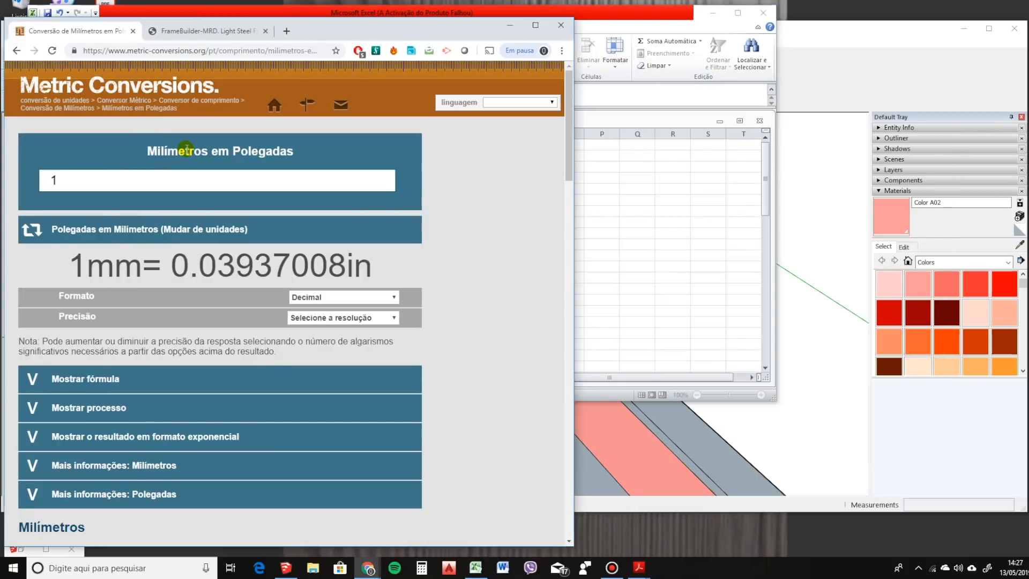
left_click(128, 181)
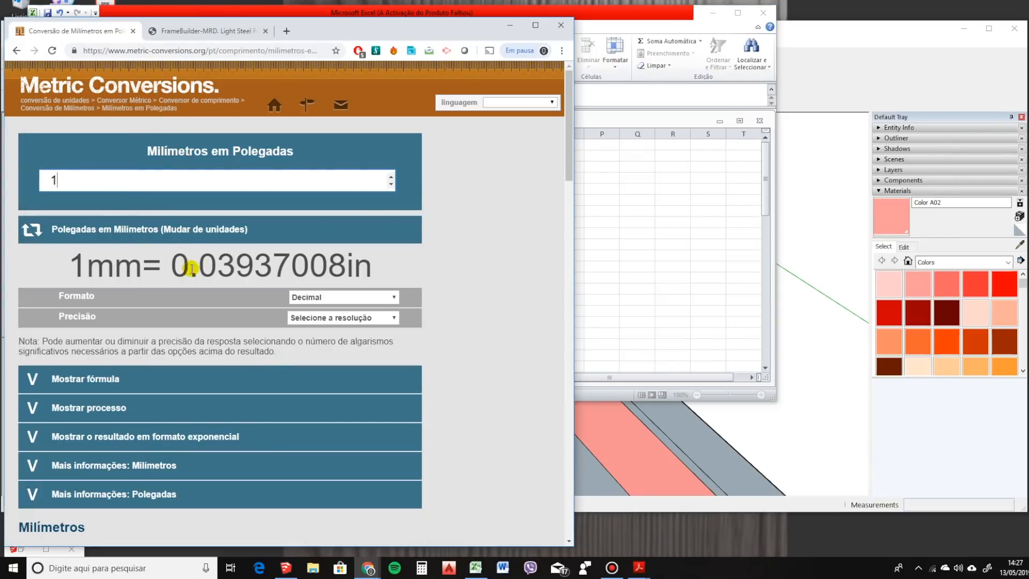
left_click_drag(171, 266, 342, 272)
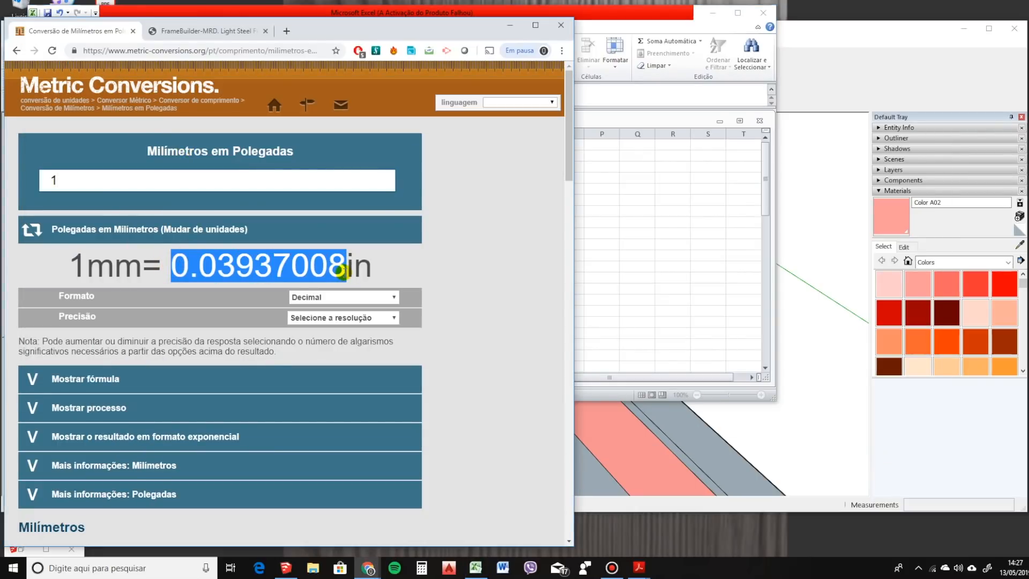
key("alt+Tab")
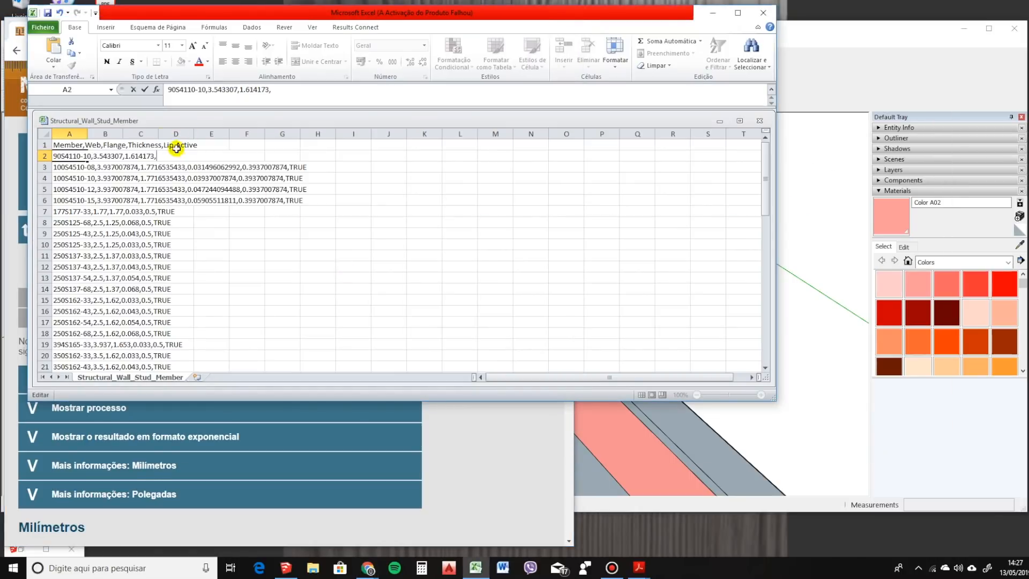
key("ctrl+v")
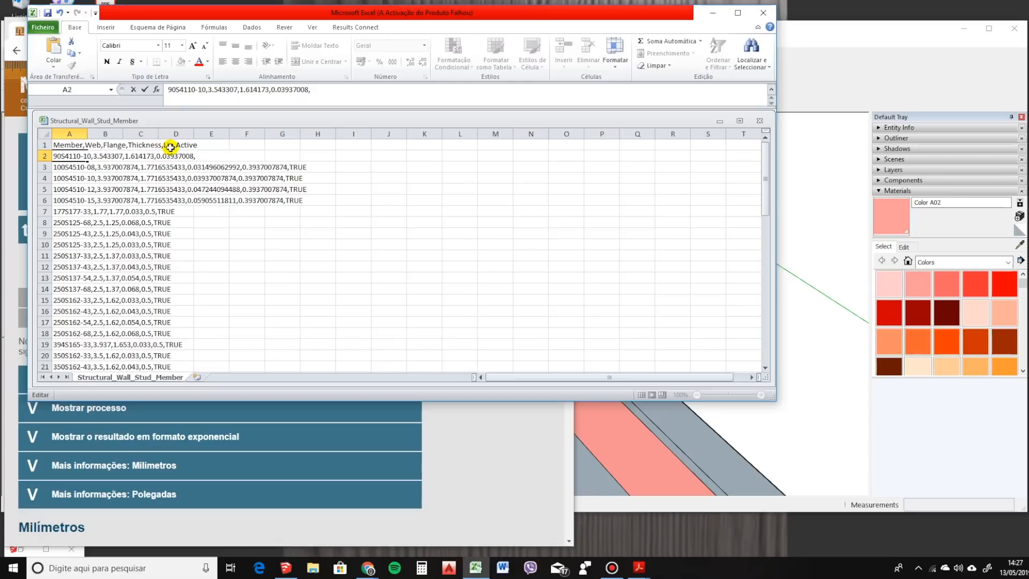
Convert the 10 mm lip to inches and complete the stud entry in A2 with 0.3937008,TRUE.
key("alt+Tab")
left_click(148, 179)
type("0")
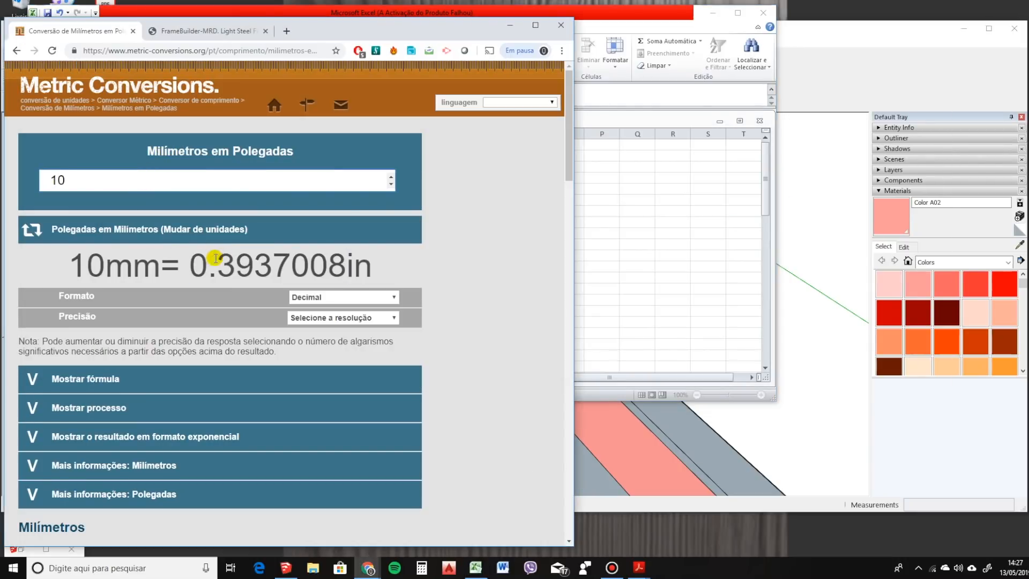
left_click_drag(191, 272, 342, 272)
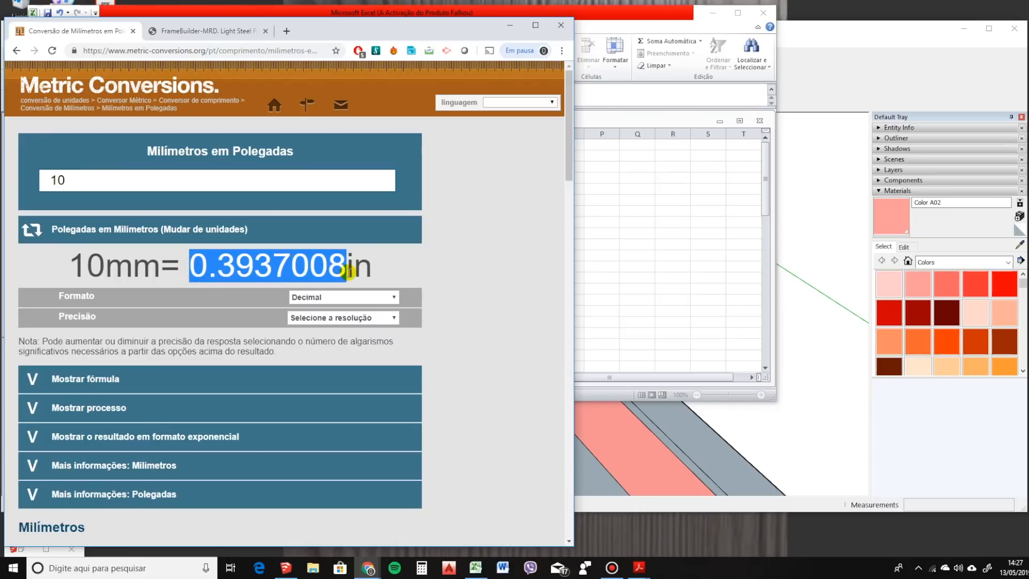
key("alt+Tab")
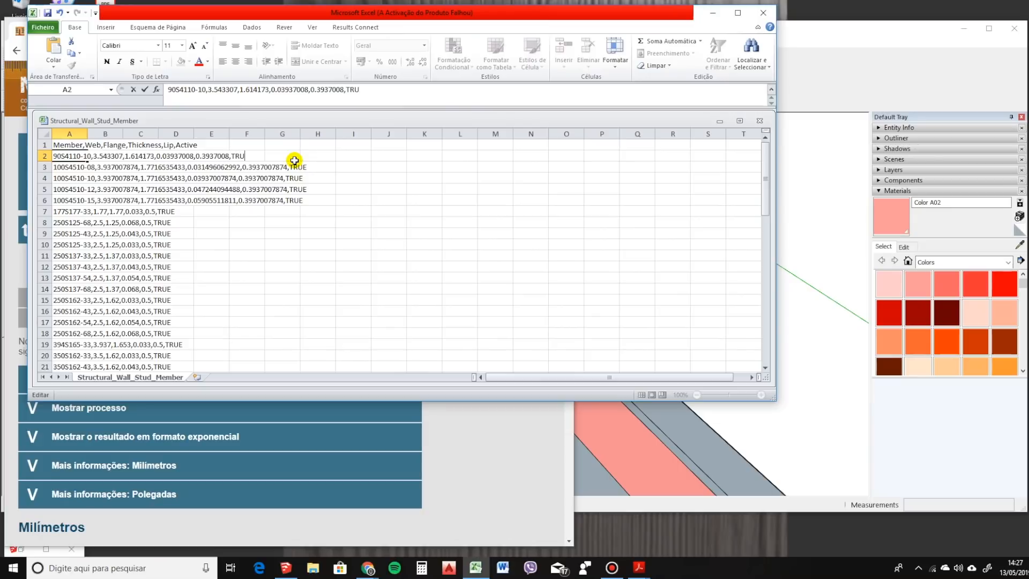
key("Return")
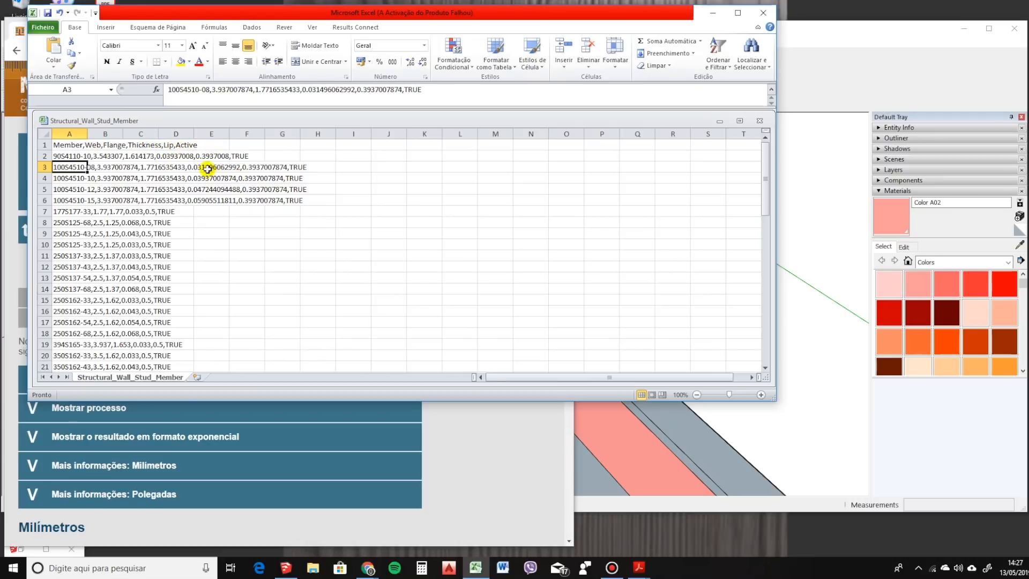
Close the workbook and save the changes, replacing the existing Structural_Wall_Stud_Member.csv in the Engineering profiles folder.
left_click(220, 245)
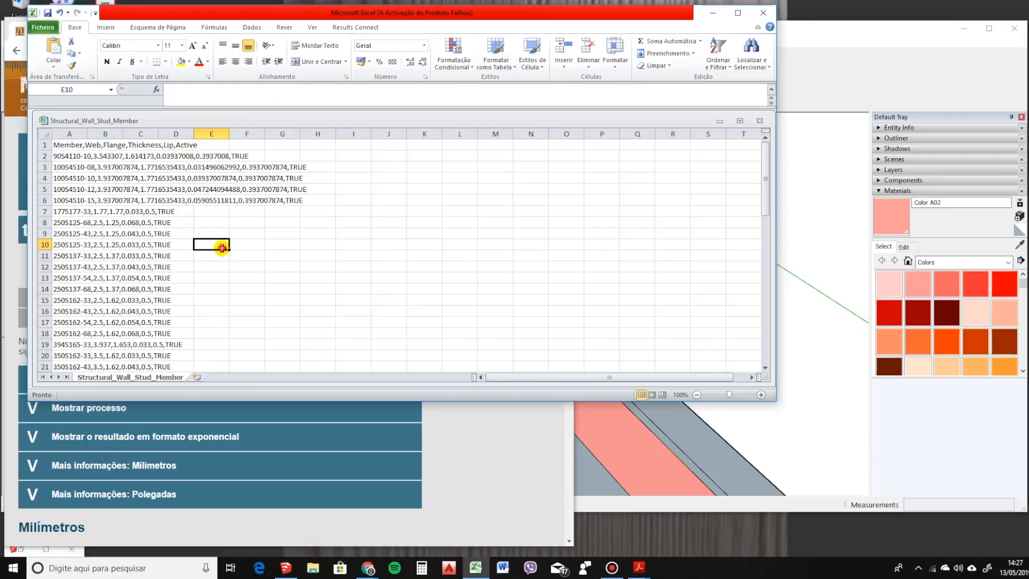
left_click(763, 12)
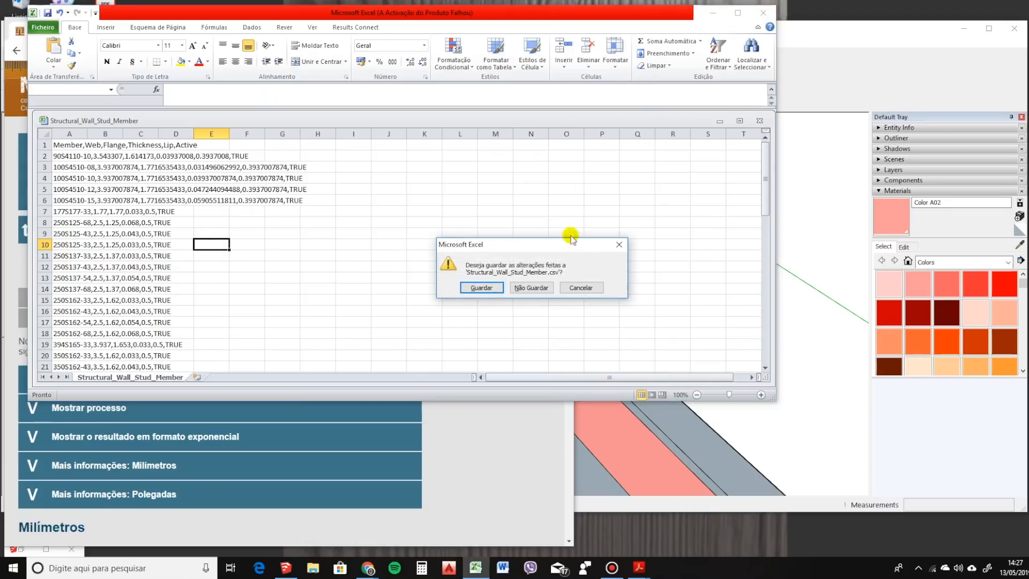
left_click(483, 284)
left_click(311, 252)
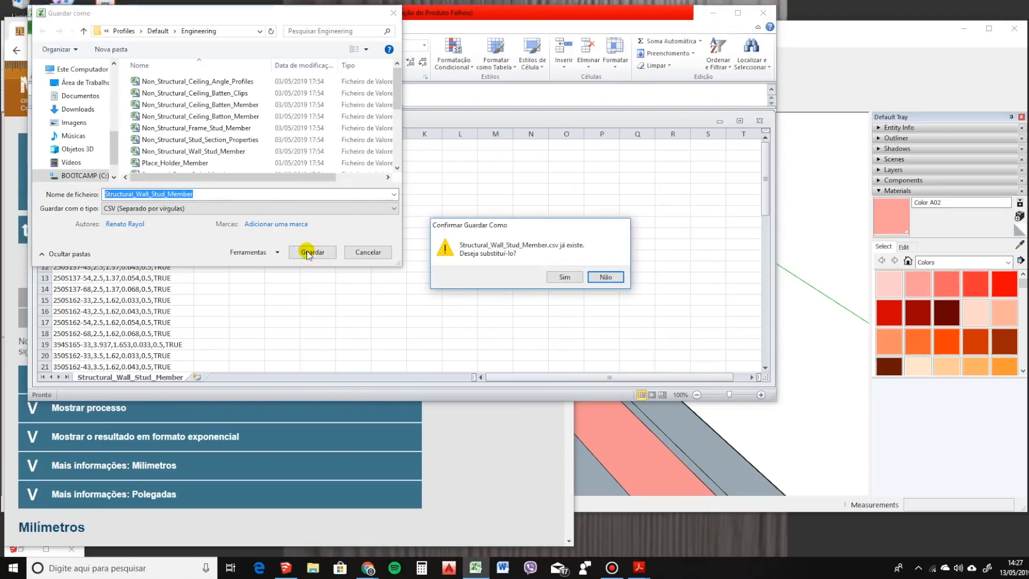
left_click(564, 276)
left_click(458, 313)
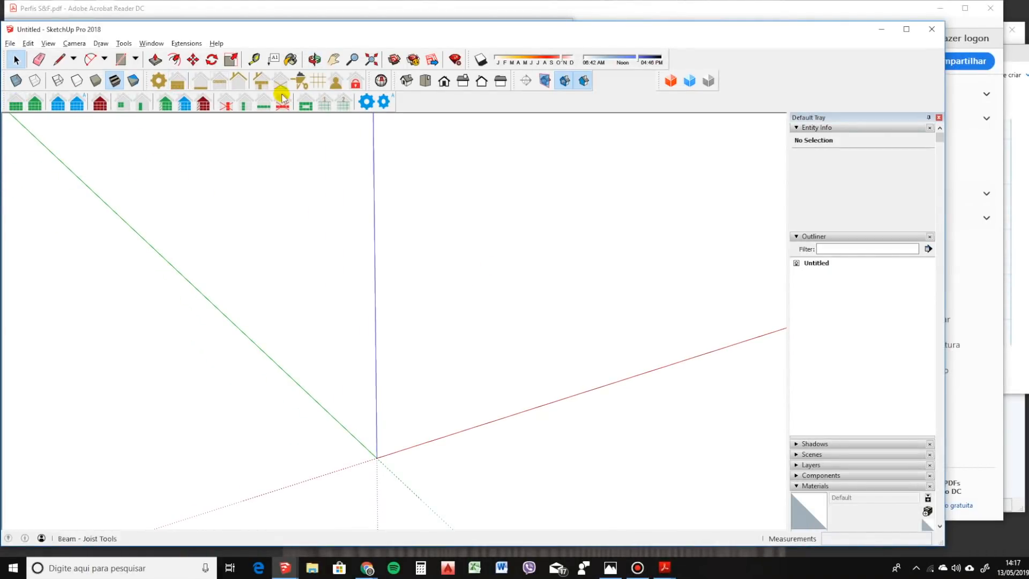
Check in SketchUp's wall properties that 90S4110-10 can be chosen as the Wall LGSProfile Size, and close the dialog without applying.
left_click(367, 103)
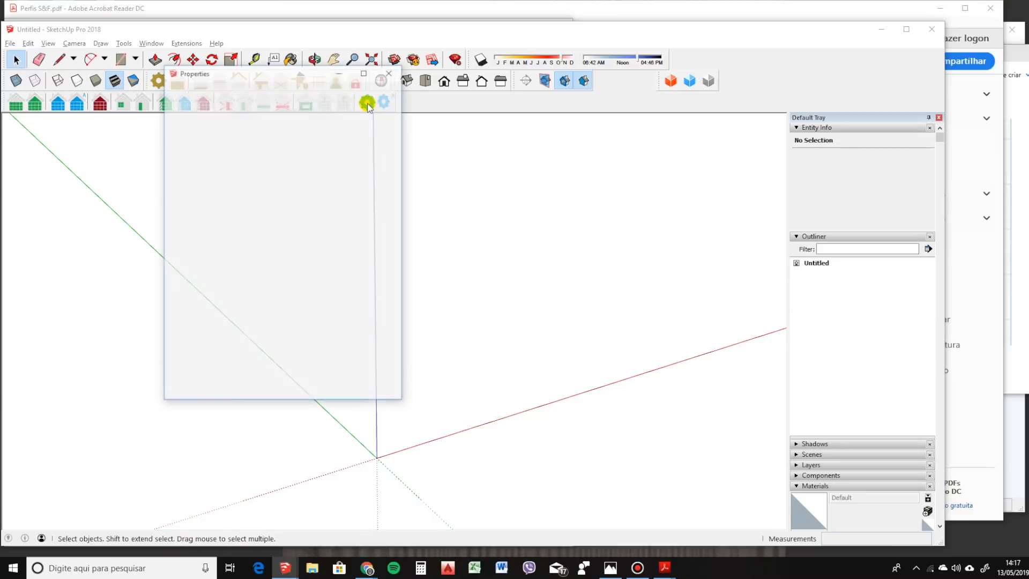
left_click(357, 240)
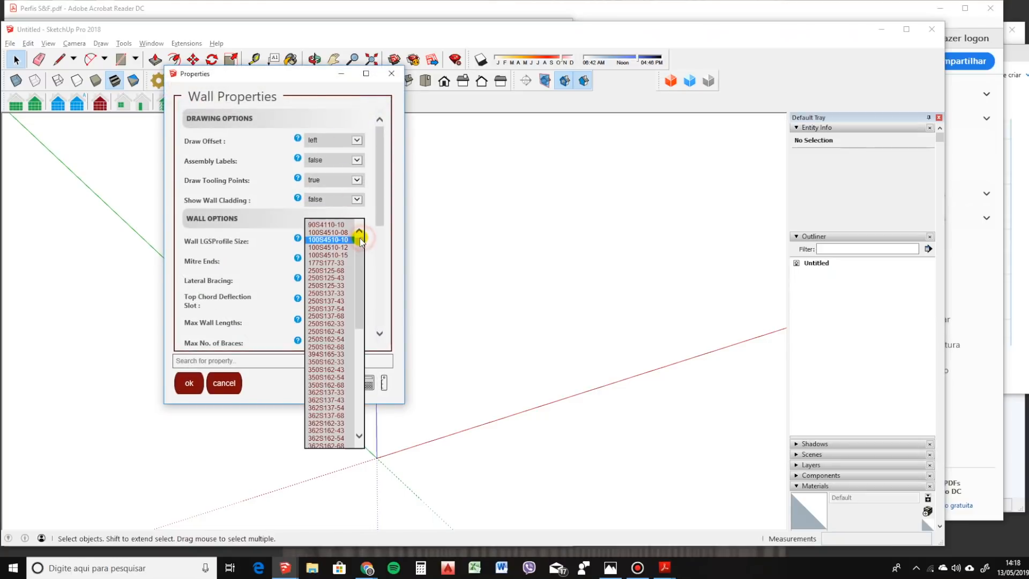
left_click(333, 225)
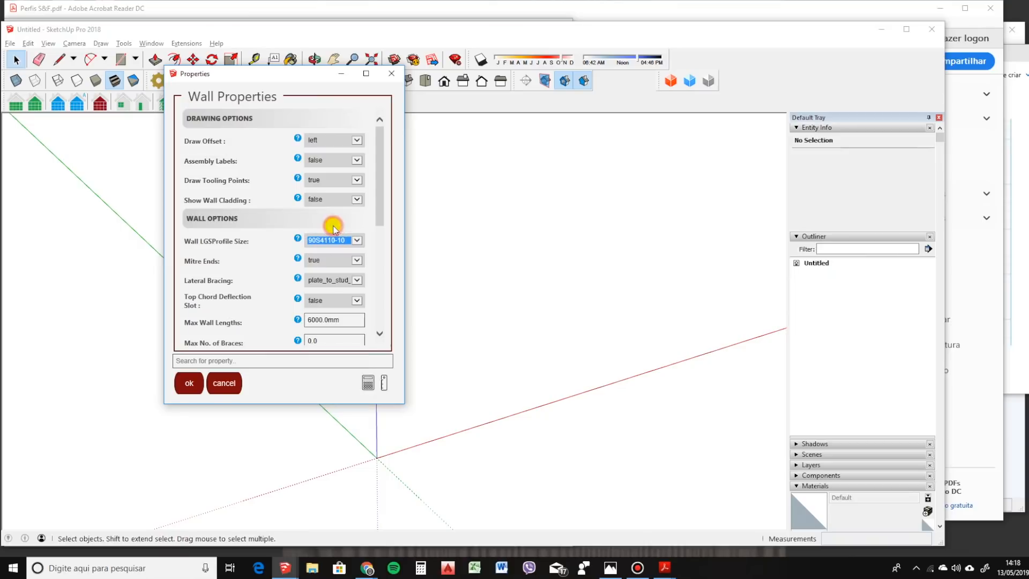
left_click(391, 73)
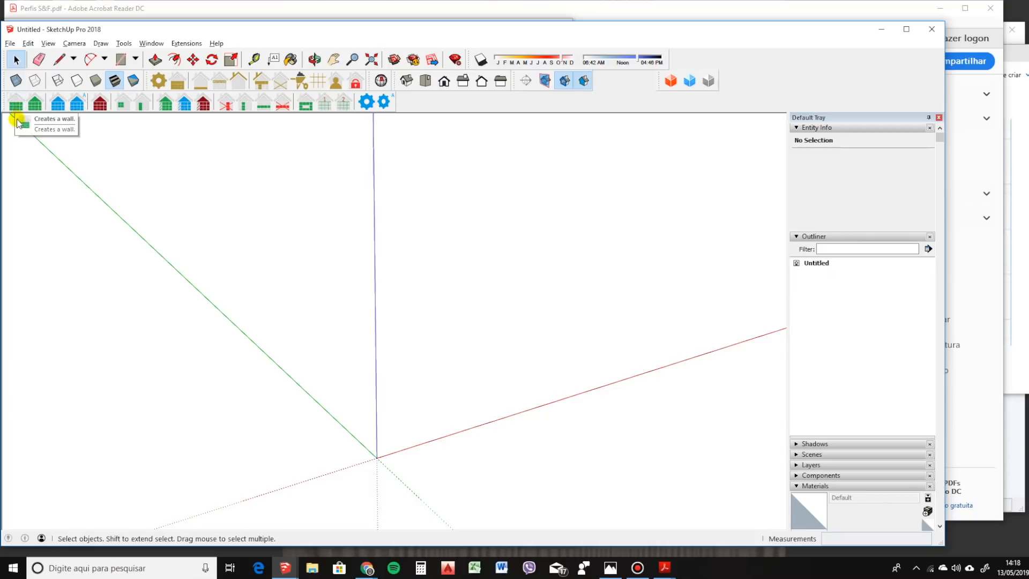
left_click(39, 97)
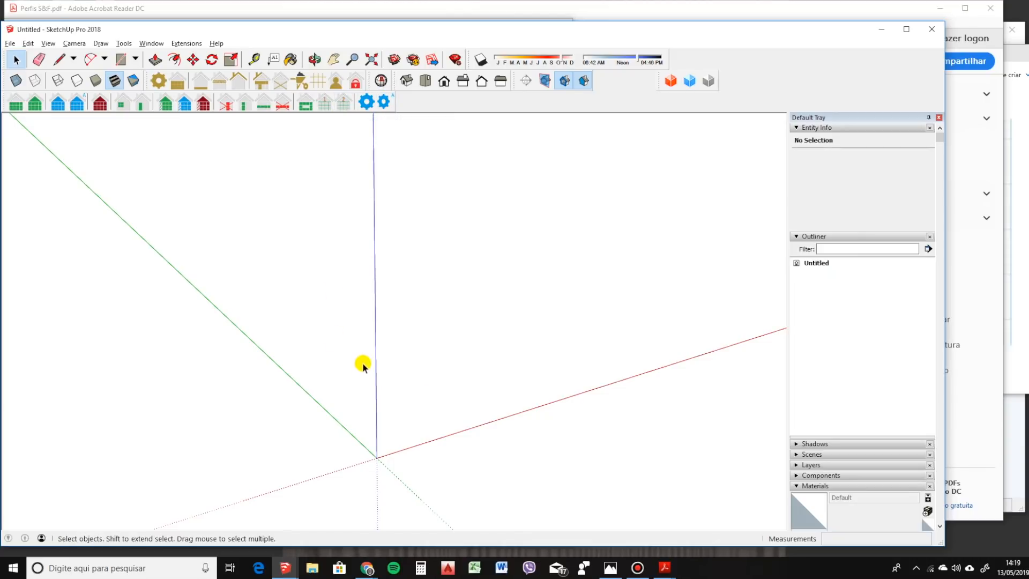
Draw a 3000 by 4000 mm rectangle on the ground plane beside the origin.
key("r")
left_click(383, 447)
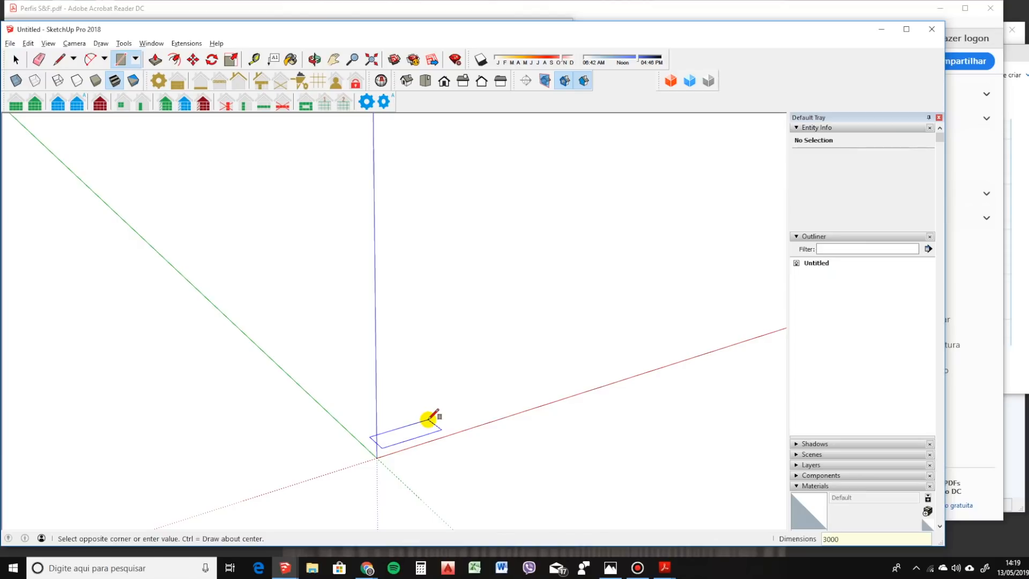
type("3000;4000")
key("Return")
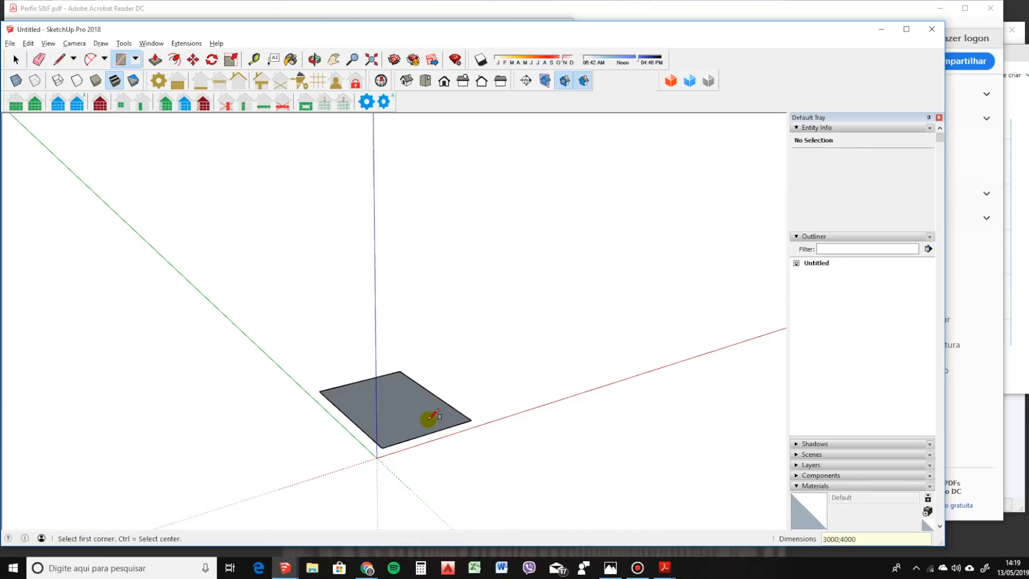
Offset the rectangle's outline 60 mm inward.
key("space")
scroll(434, 415, "up", 3)
middle_click_drag(434, 416, 275, 478)
scroll(319, 448, "up", 3)
left_click(322, 448)
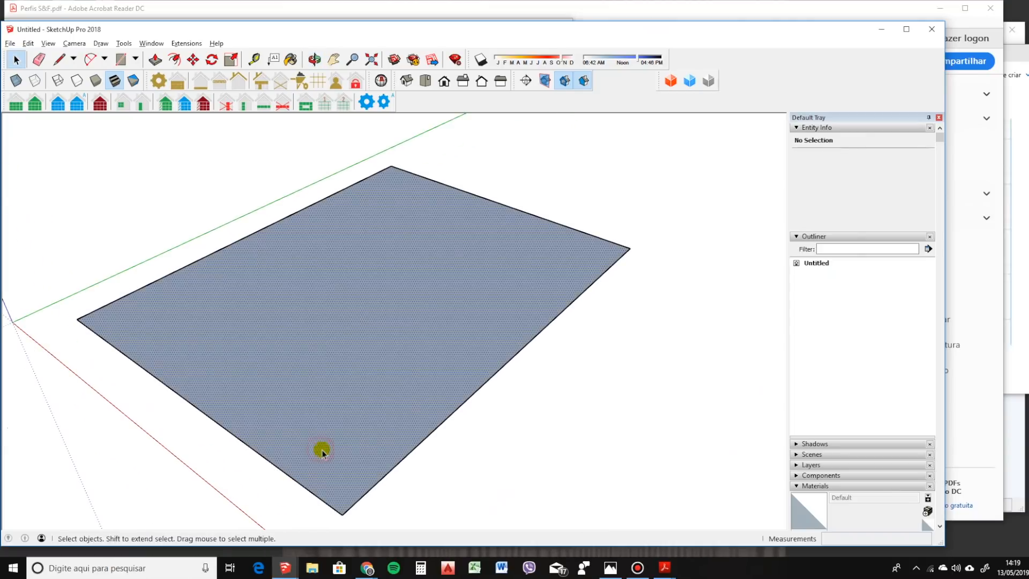
key("f")
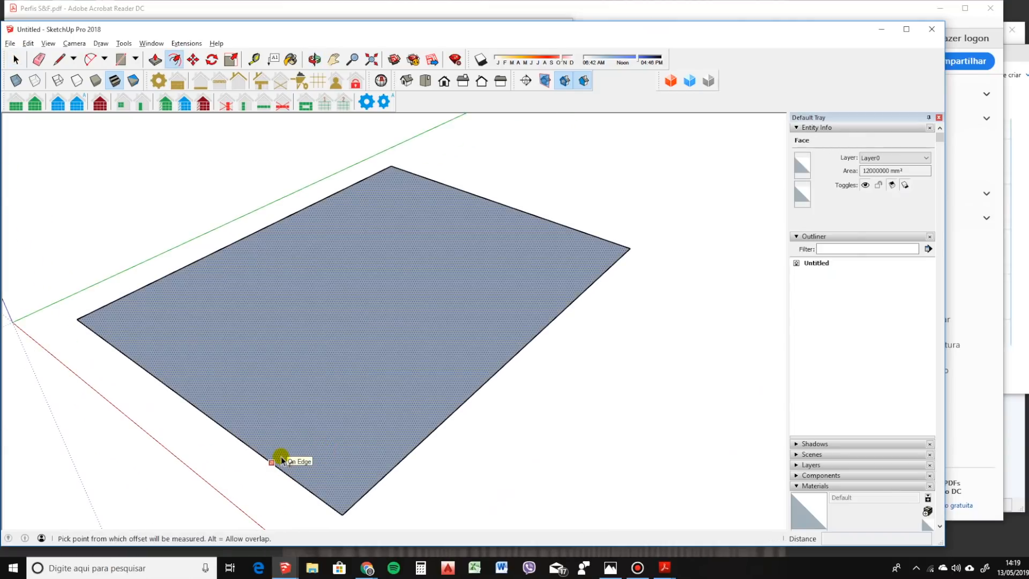
left_click(282, 460)
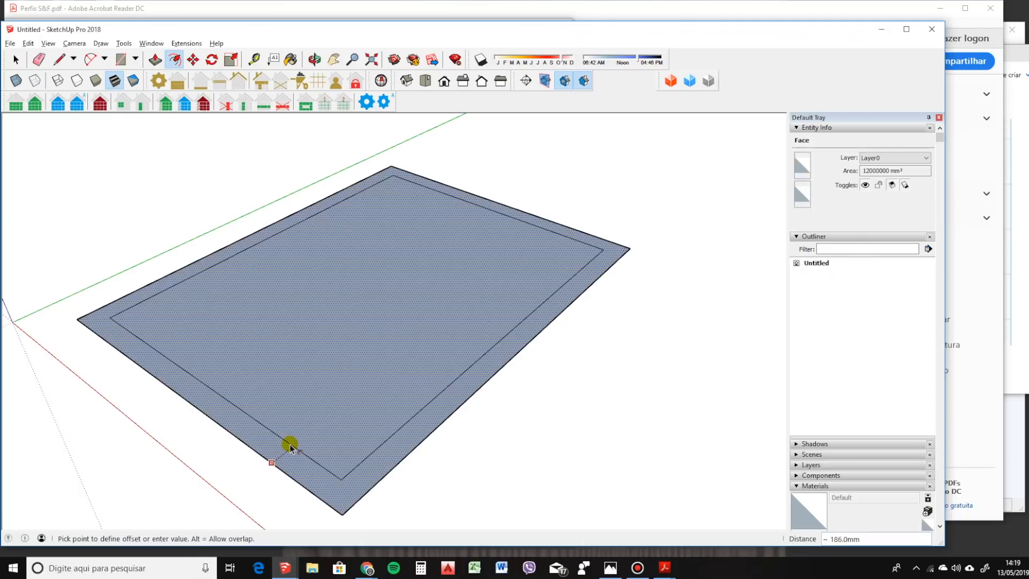
type("60")
key("Return")
Offset the inner face's outline another 12 mm inward.
key("space")
left_click(290, 443)
key("f")
left_click(275, 453)
key("Return")
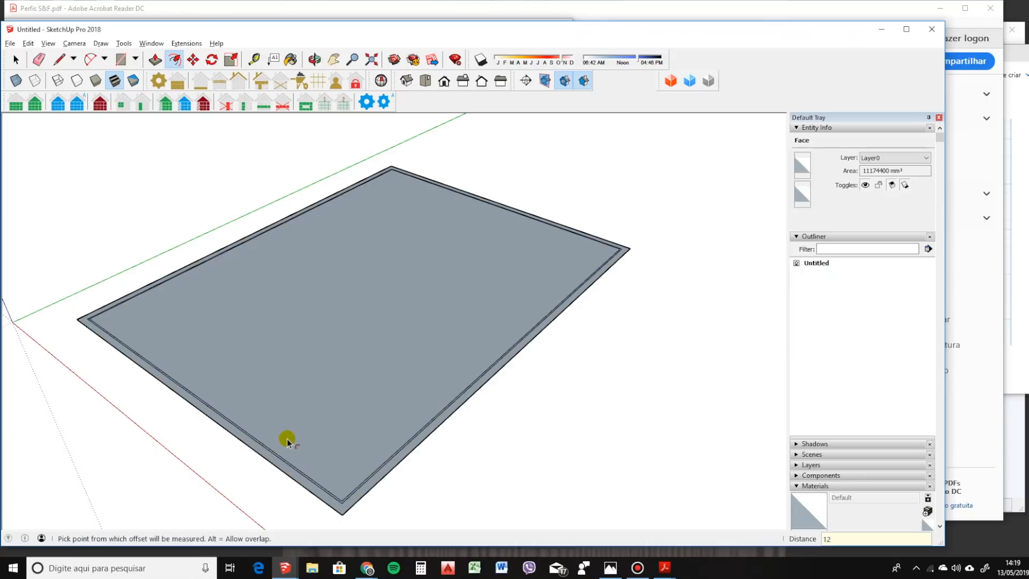
Offset the innermost face's outline 90 mm inward to form the stud band.
key("space")
left_click(289, 441)
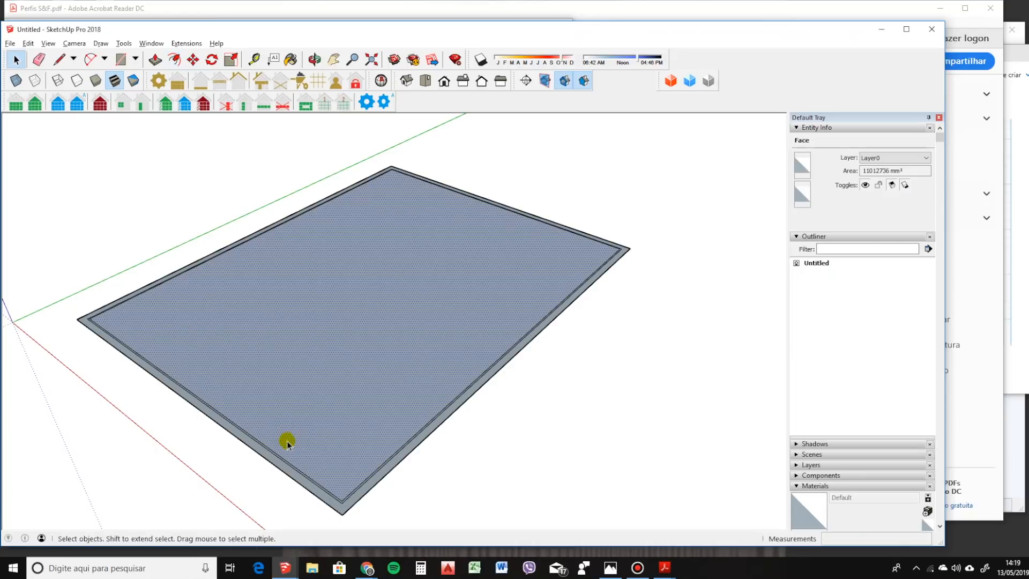
key("f")
left_click(276, 454)
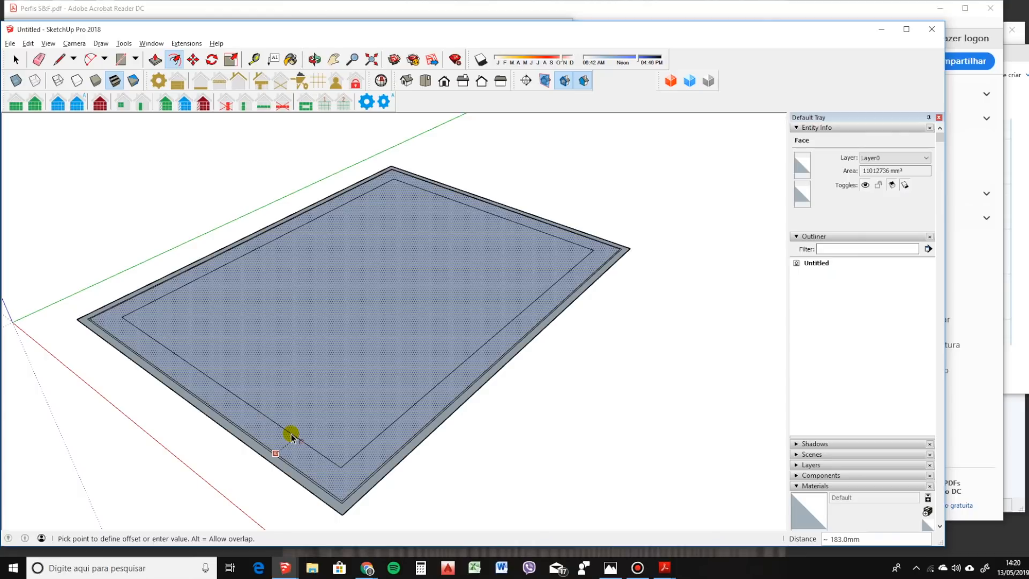
type("90")
key("Return")
Paint the 90 mm wide stud band with Color A02.
key("b")
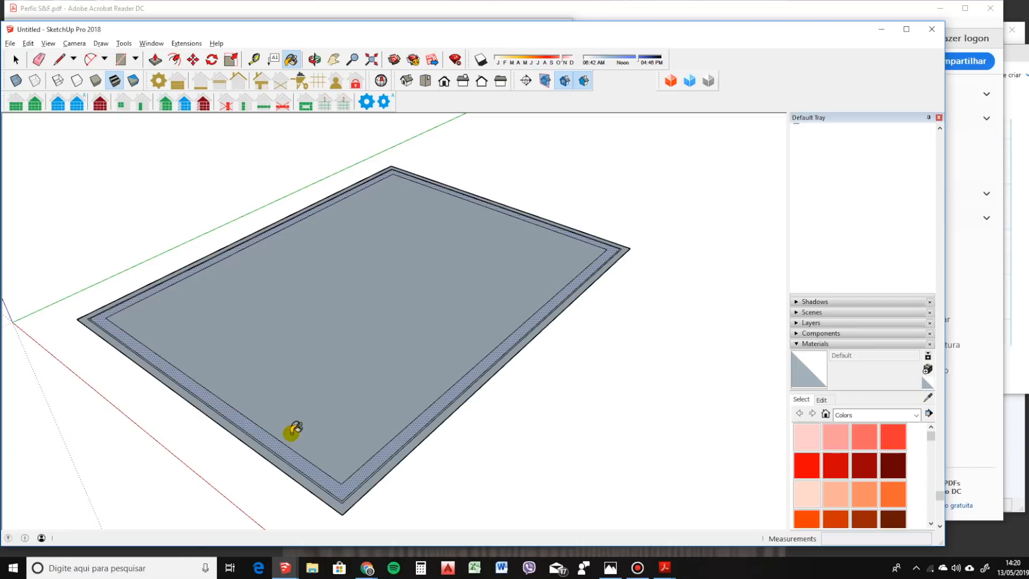
left_click(835, 437)
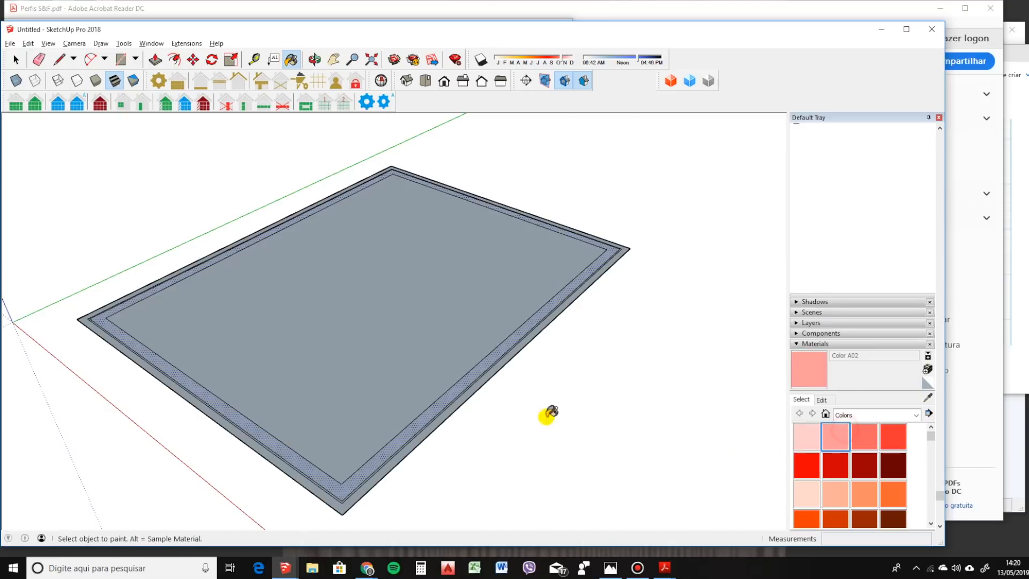
left_click(438, 398)
Draw lines across the painted band at both ends of its near long side to separate that strip.
mouse_move(436, 397)
middle_mouse_down()
mouse_move(305, 432)
mouse_move(312, 427)
middle_mouse_up()
key("l")
scroll(213, 462, "up", 3)
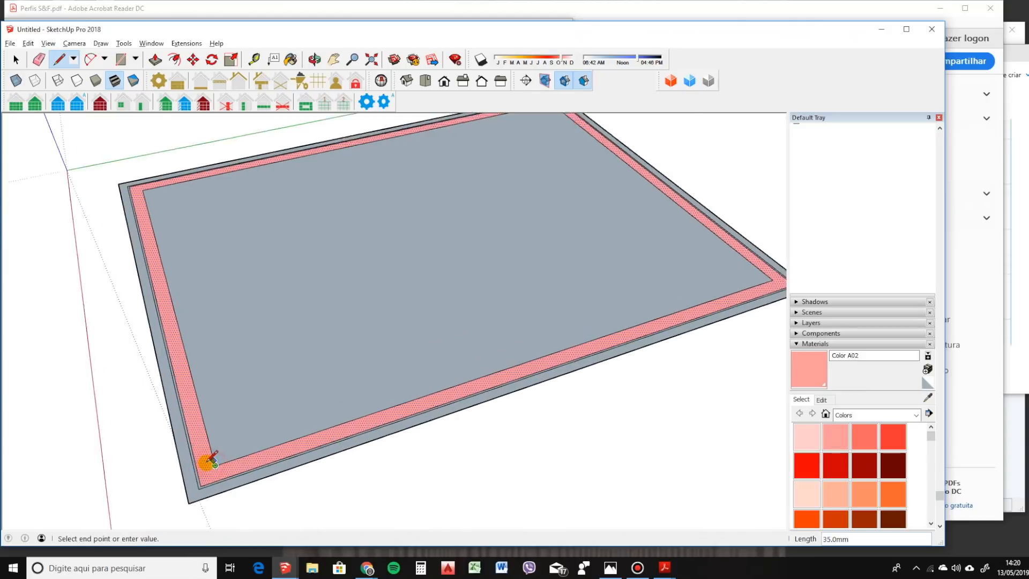
left_click(216, 465)
scroll(216, 466, "down", 3)
scroll(680, 309, "up", 4)
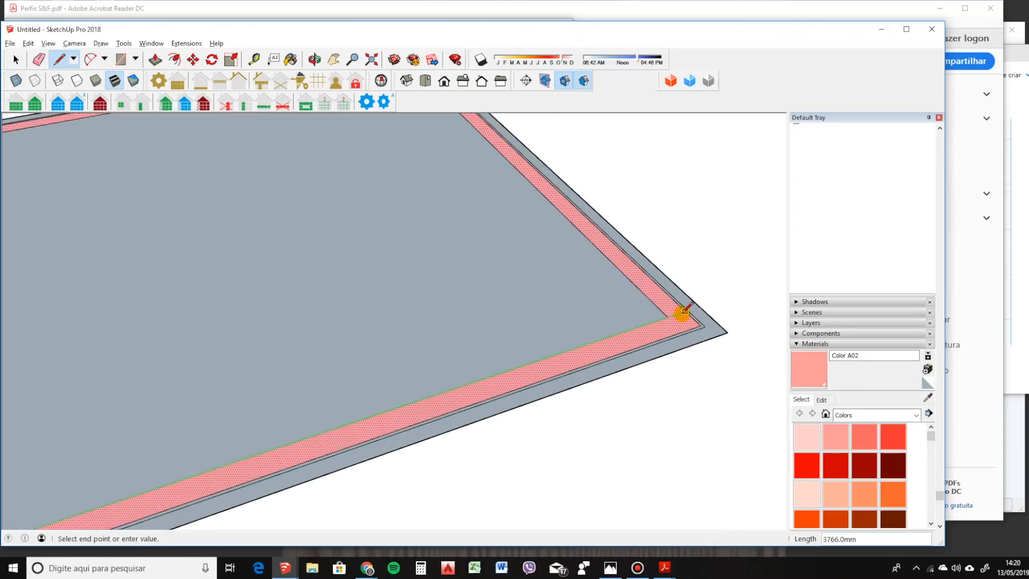
left_click(683, 306)
scroll(620, 362, "down", 1)
scroll(619, 362, "down", 3)
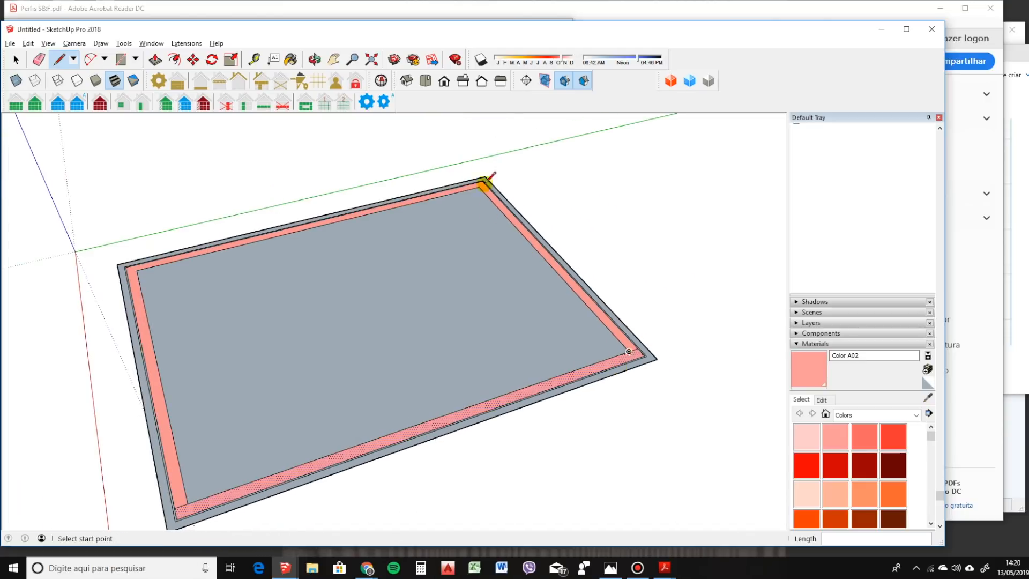
Draw lines across the painted band at the far corners to separate the remaining wall strips.
scroll(480, 197, "up", 2)
left_click(478, 196)
scroll(485, 183, "up", 2)
left_click(507, 186)
scroll(600, 311, "down", 3)
left_click(567, 262)
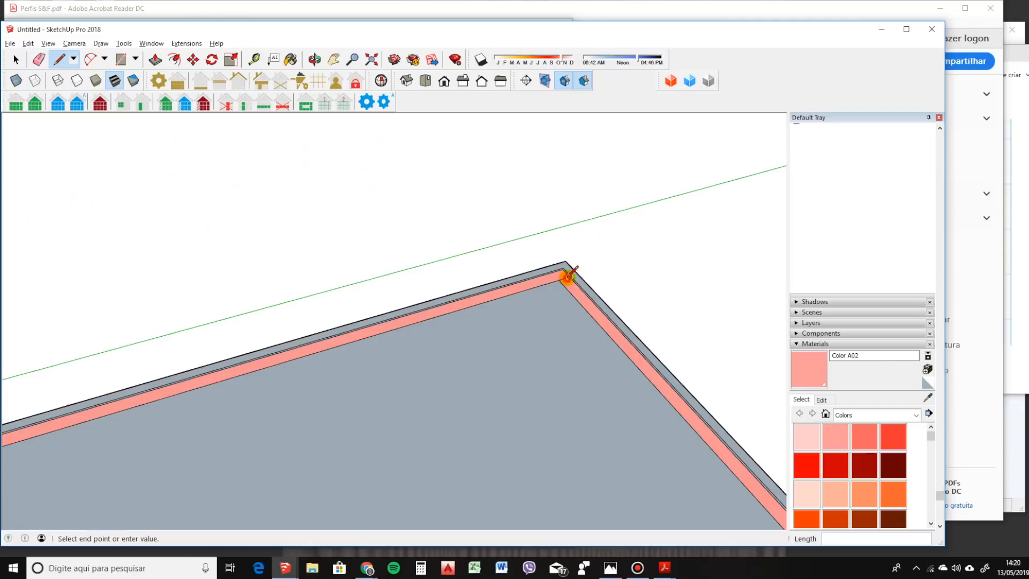
scroll(568, 266, "down", 2)
left_click(232, 377)
Select the plan geometry with its offset wall outlines and make it a group.
key("space")
double_click(318, 388)
key("ctrl+g")
scroll(322, 386, "down", 3)
scroll(483, 423, "up", 1)
middle_click_drag(483, 423, 531, 395)
scroll(444, 338, "down", 2)
middle_click_drag(436, 349, 427, 411)
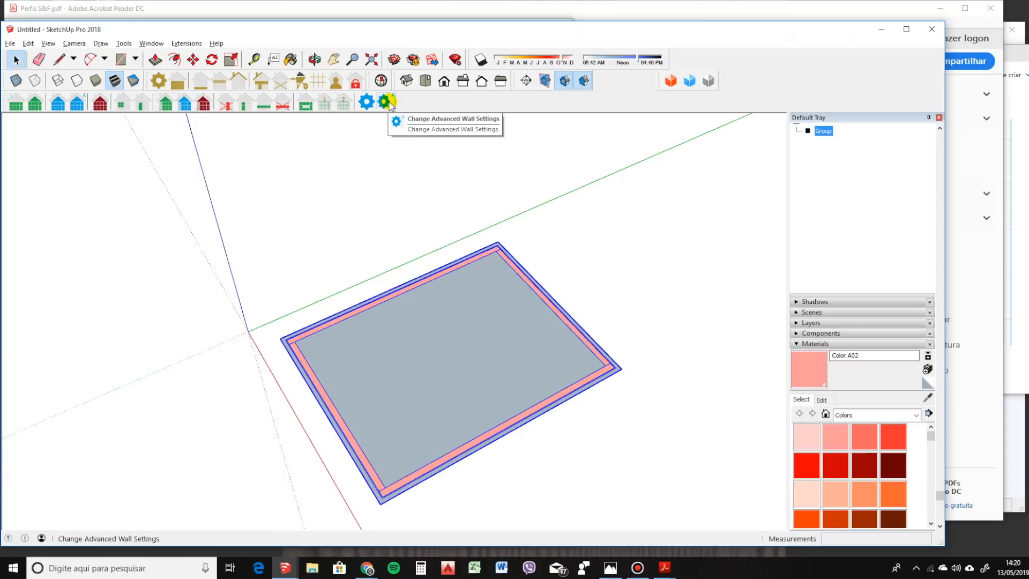
Open the wall properties, move the dialog clear of the model, and review the Draw Offset options, keeping left.
left_click(367, 102)
left_click_drag(346, 75, 699, 103)
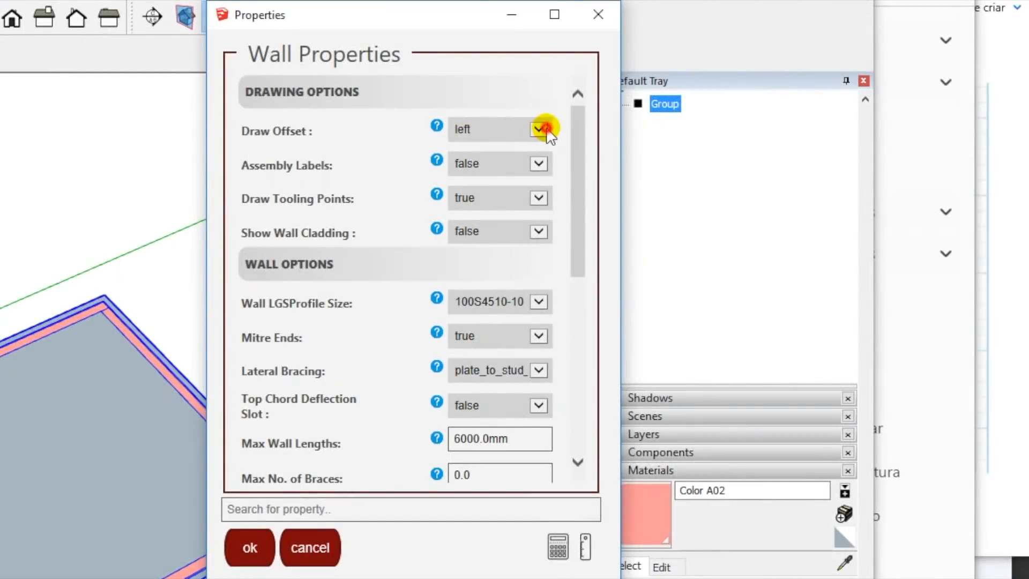
left_click(538, 128)
left_click(538, 129)
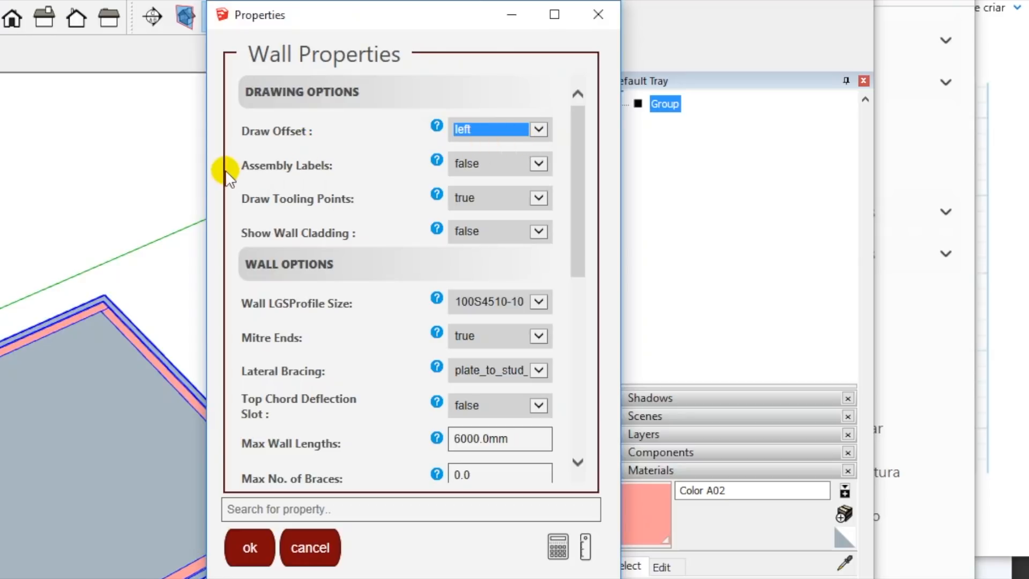
Review the Assembly Labels and Draw Tooling Points options in the wall properties.
left_click_drag(246, 165, 336, 159)
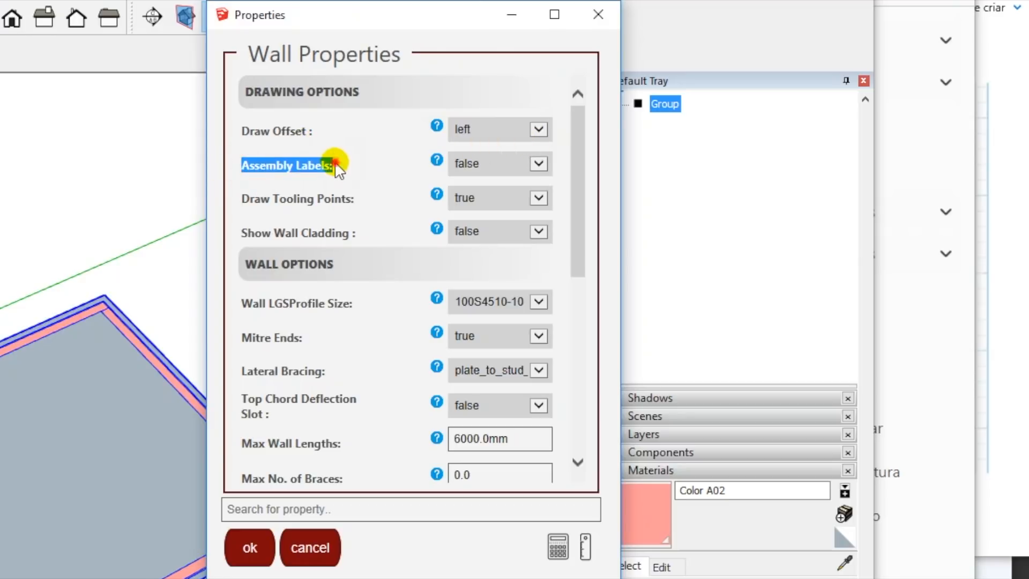
left_click(340, 160)
left_click_drag(242, 167, 305, 167)
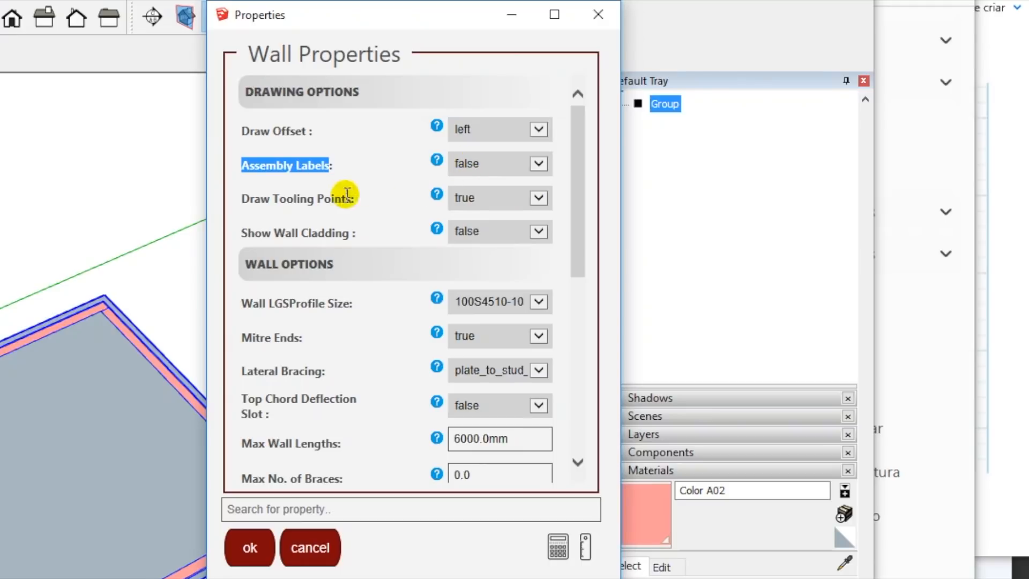
left_click(248, 196)
left_click_drag(295, 199, 313, 200)
left_click(316, 198)
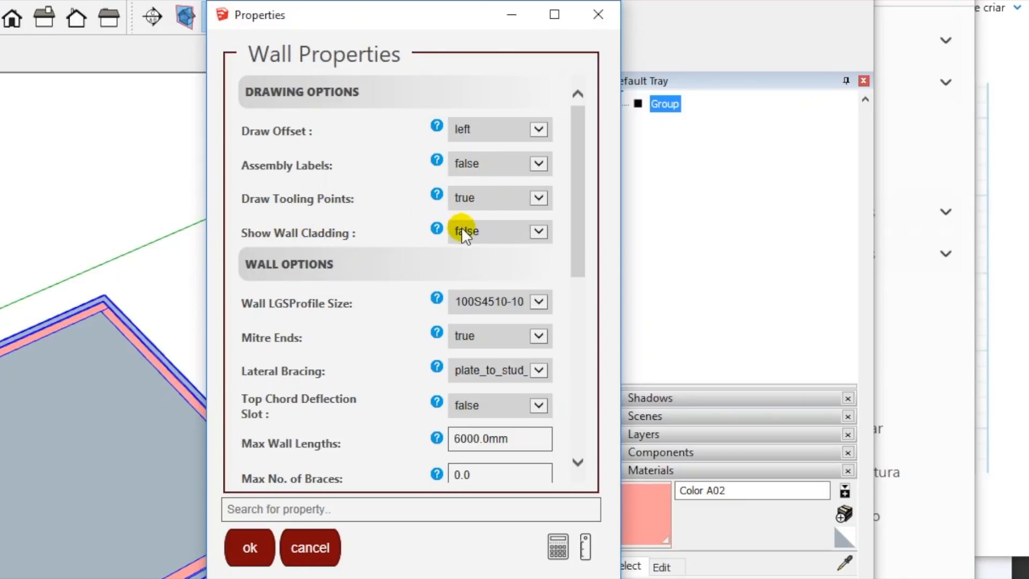
Set the wall LGS profile size to 90S4110-10 in the wall options.
scroll(300, 158, "down", 1)
scroll(316, 148, "down", 2)
scroll(464, 149, "up", 1)
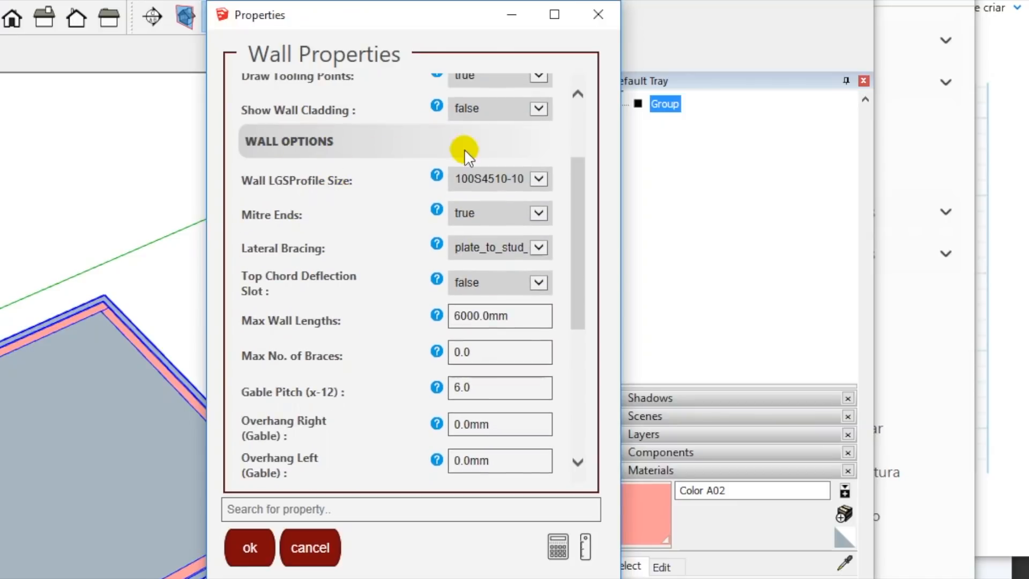
left_click(539, 179)
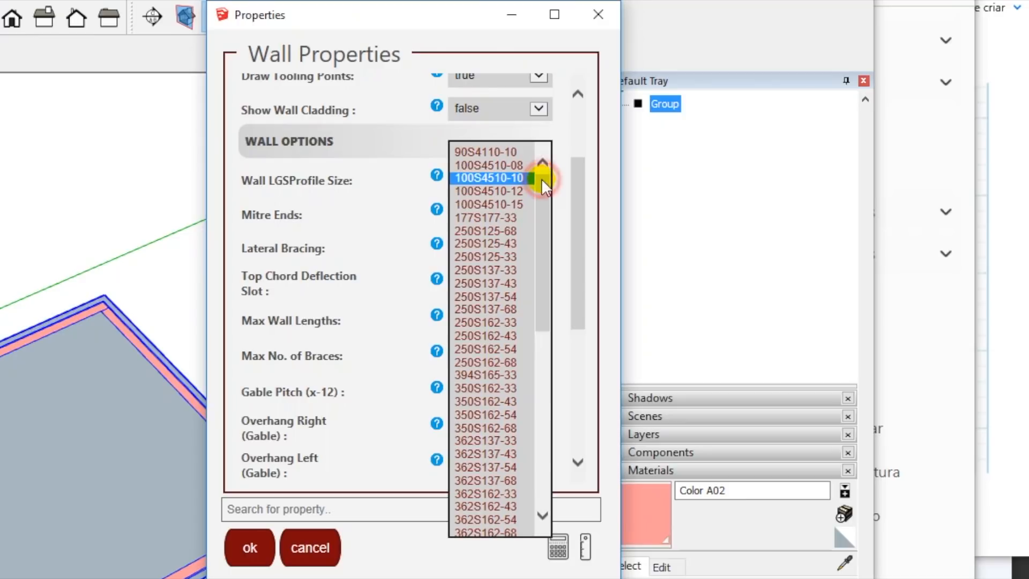
left_click_drag(544, 283, 537, 246)
left_click(481, 152)
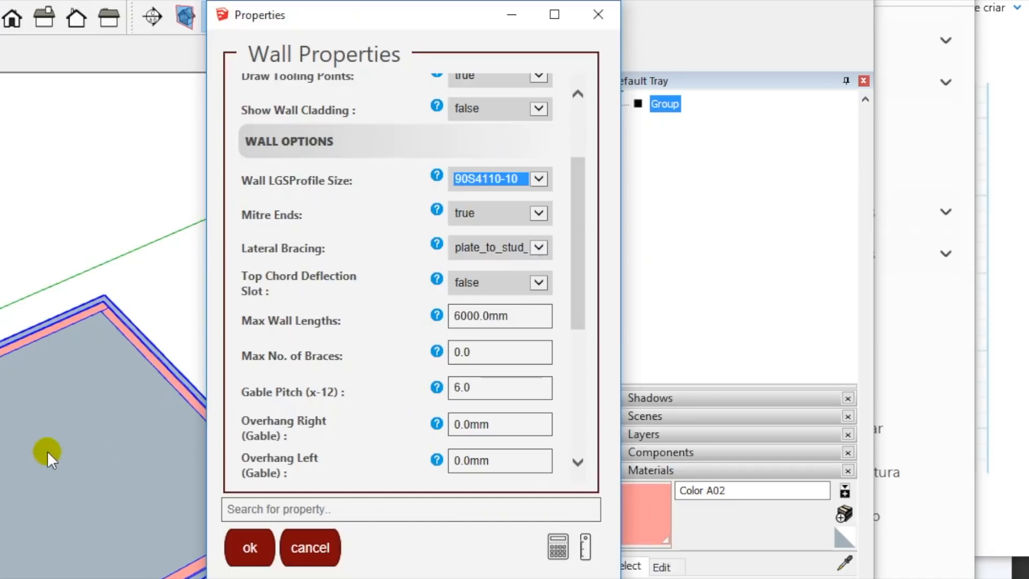
Review the Mitre Ends and Lateral Bracing choices, keeping true and plate_to_stud_K.
left_click(488, 222)
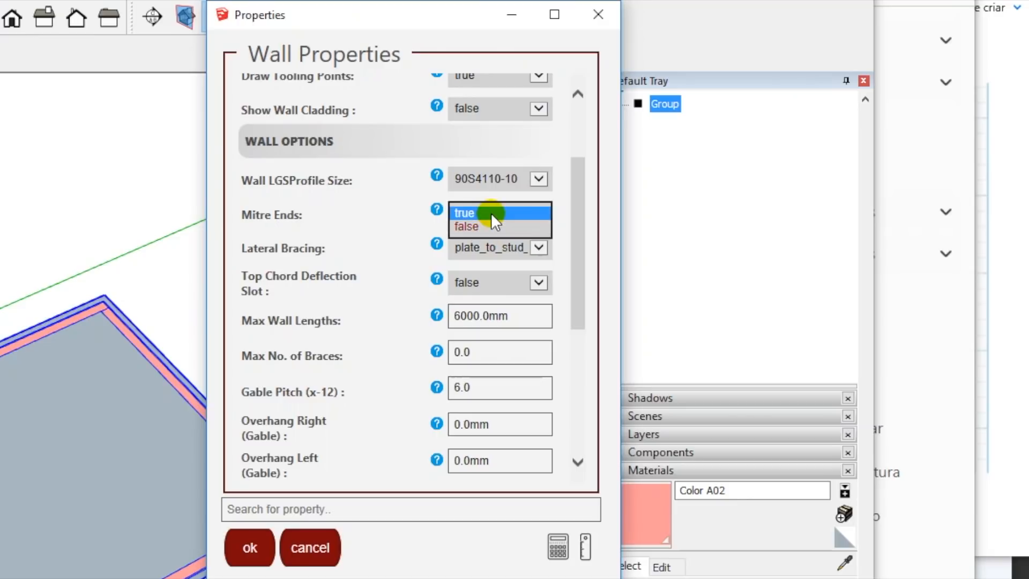
left_click(491, 213)
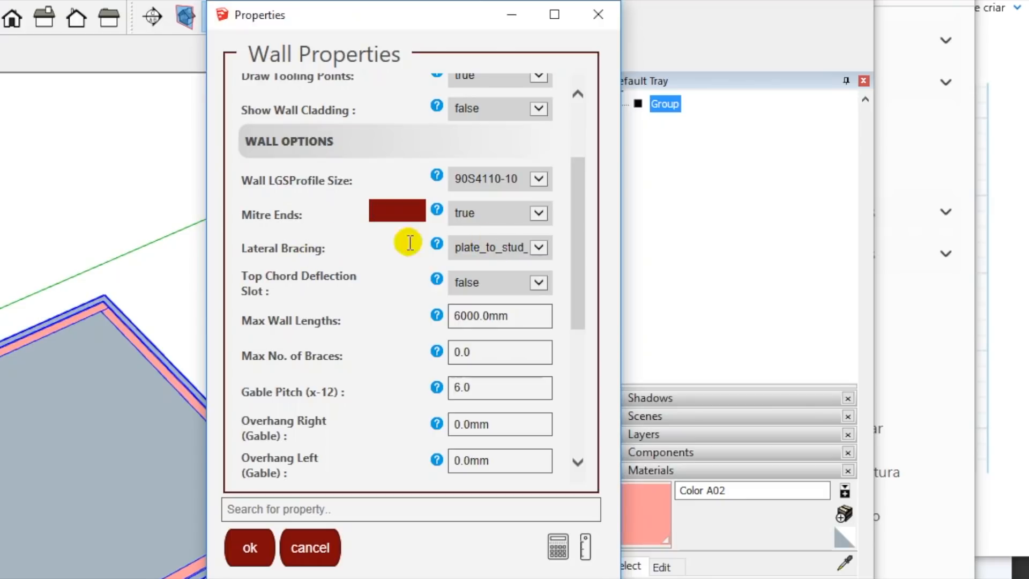
left_click(539, 247)
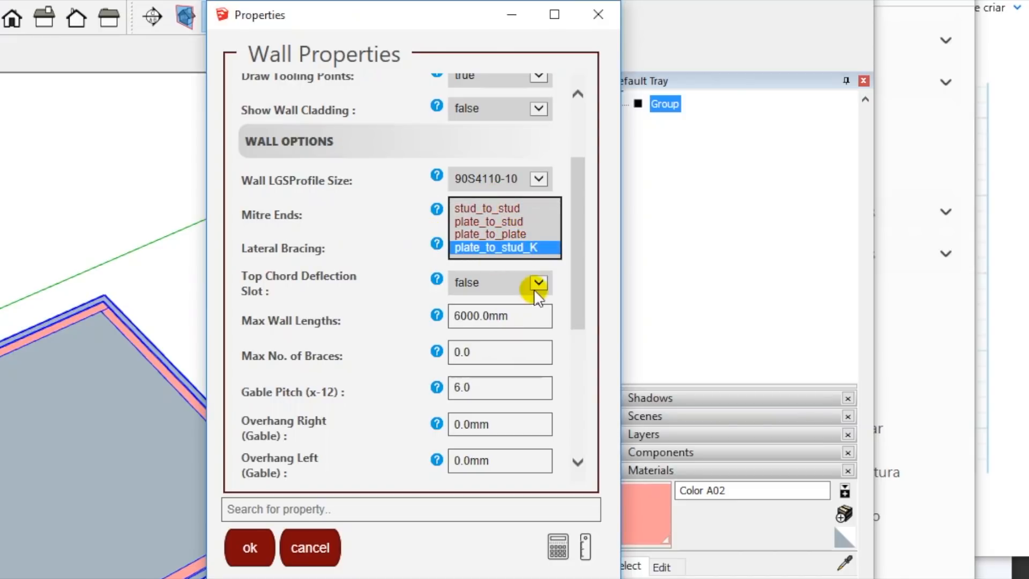
left_click(560, 276)
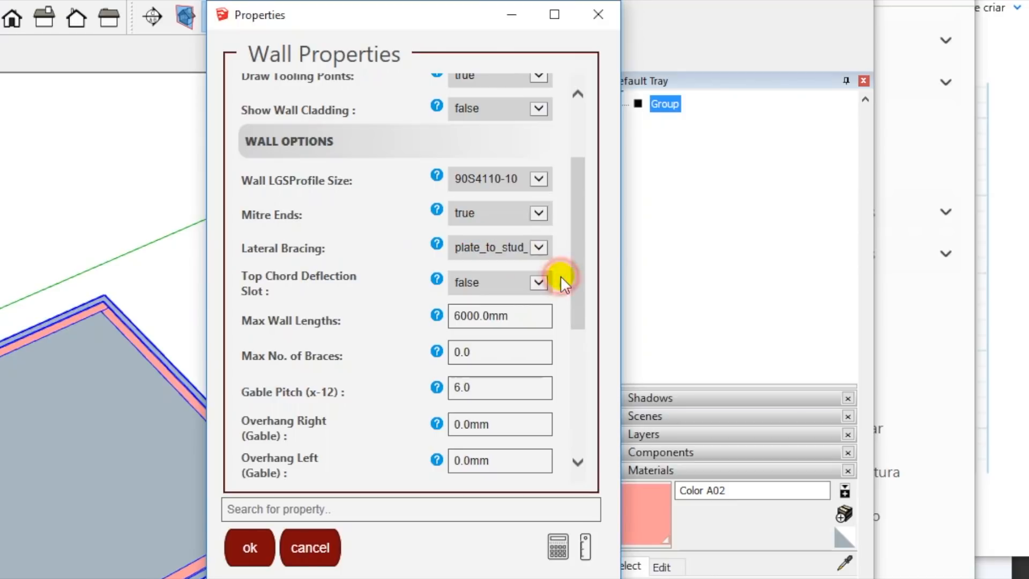
Set the wall top plate height to 3000 mm.
left_click_drag(582, 235, 597, 293)
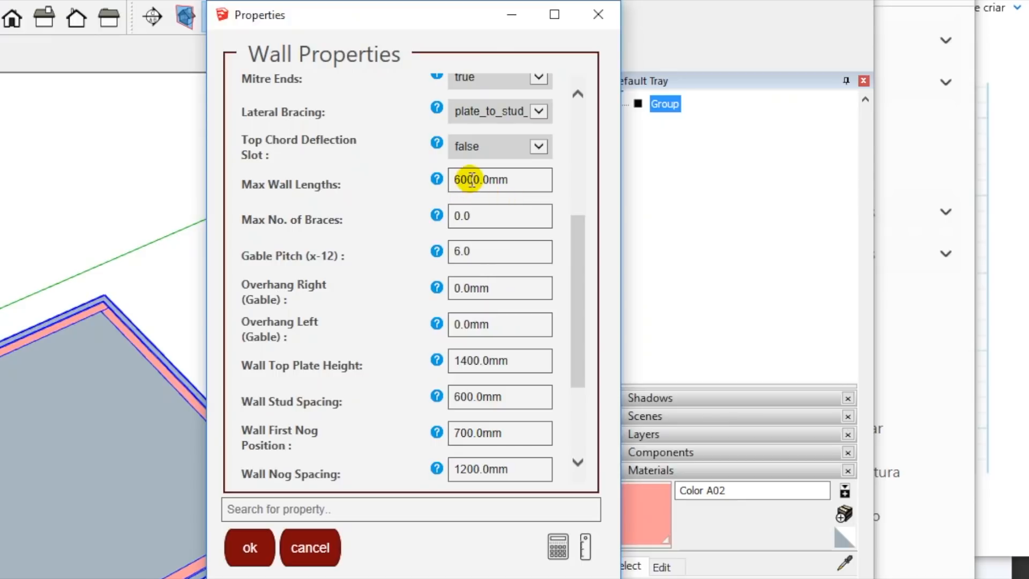
scroll(570, 271, "down", 3)
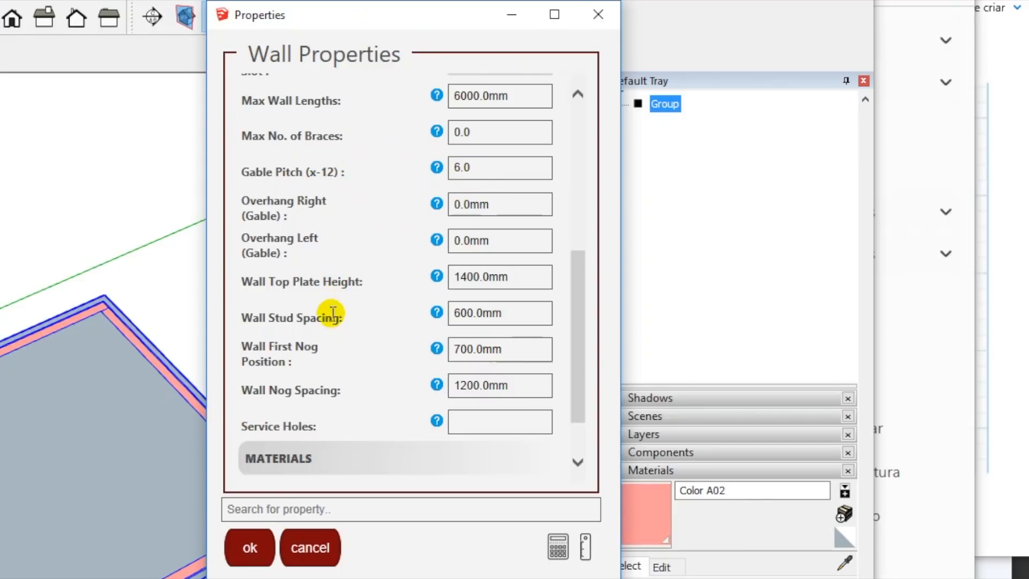
left_click_drag(581, 298, 582, 325)
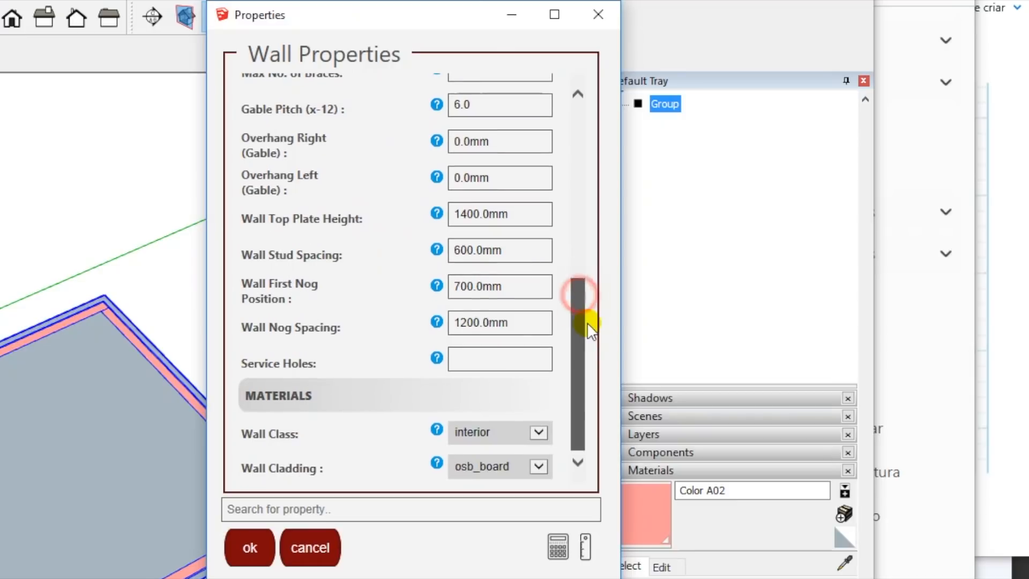
left_click(459, 215)
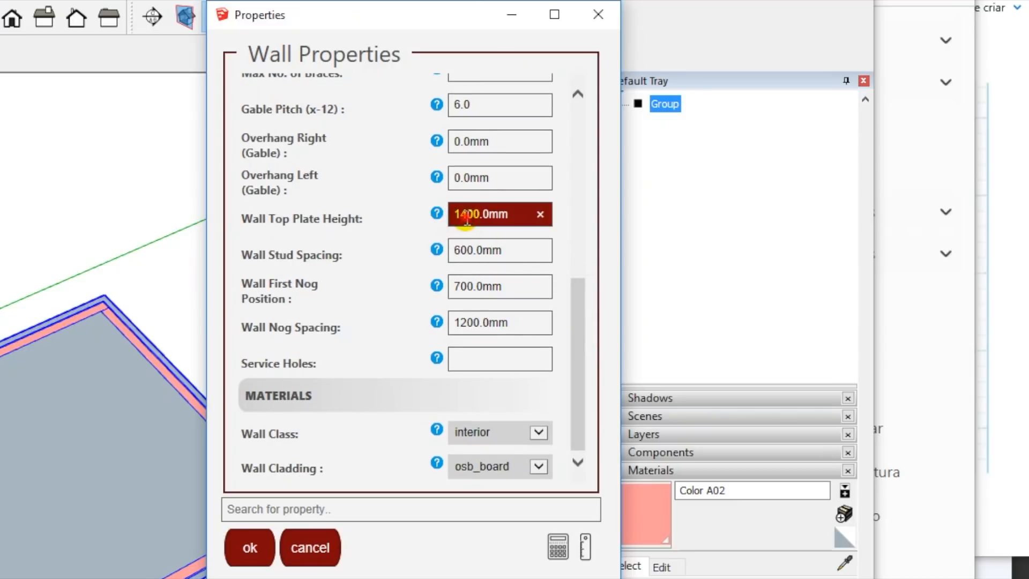
key("Delete")
key("BackSpace")
type("30")
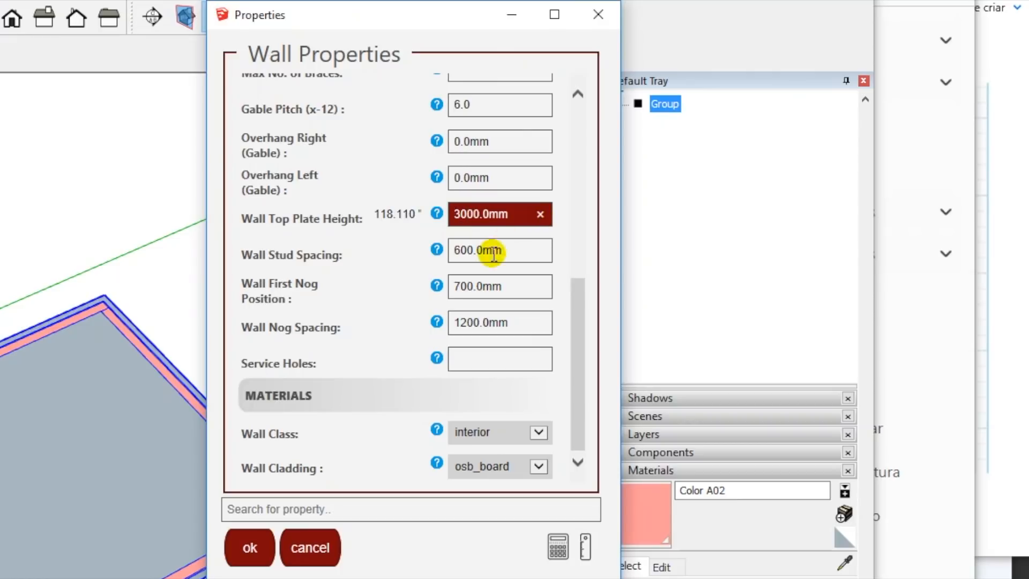
Set both the first nog position and the nog spacing to 1500 mm, and apply the wall properties.
left_click(470, 255)
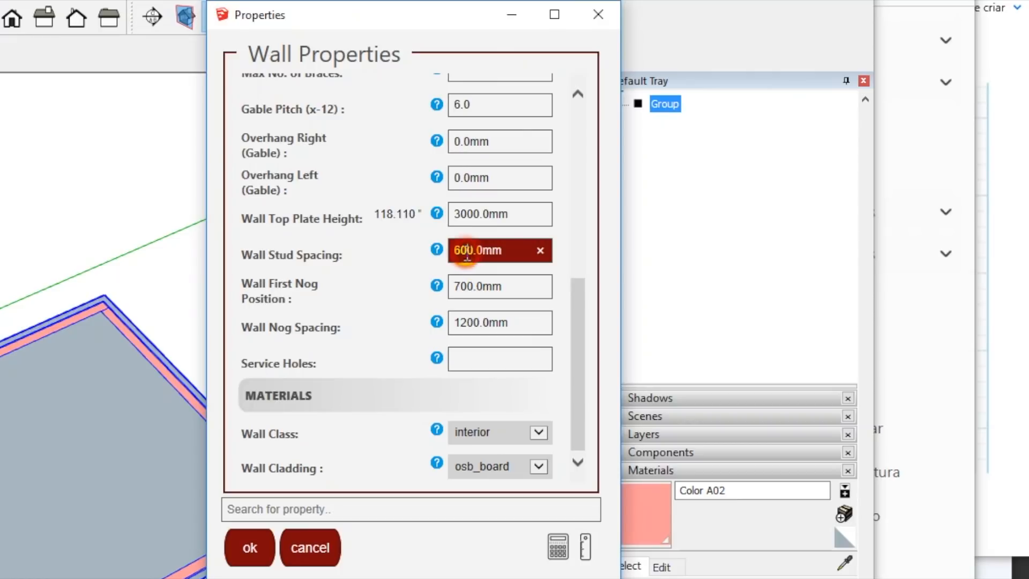
double_click(461, 286)
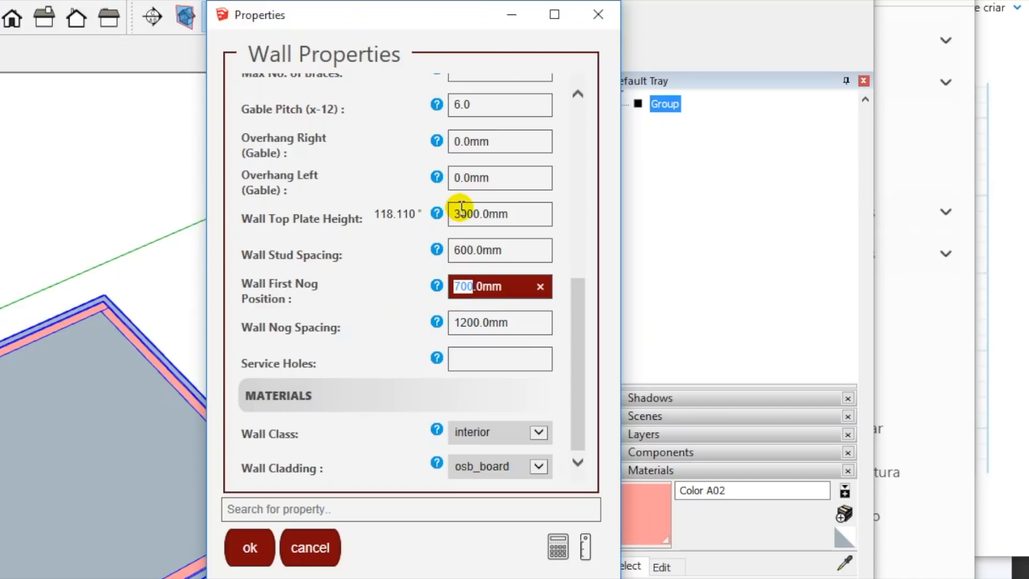
type("15")
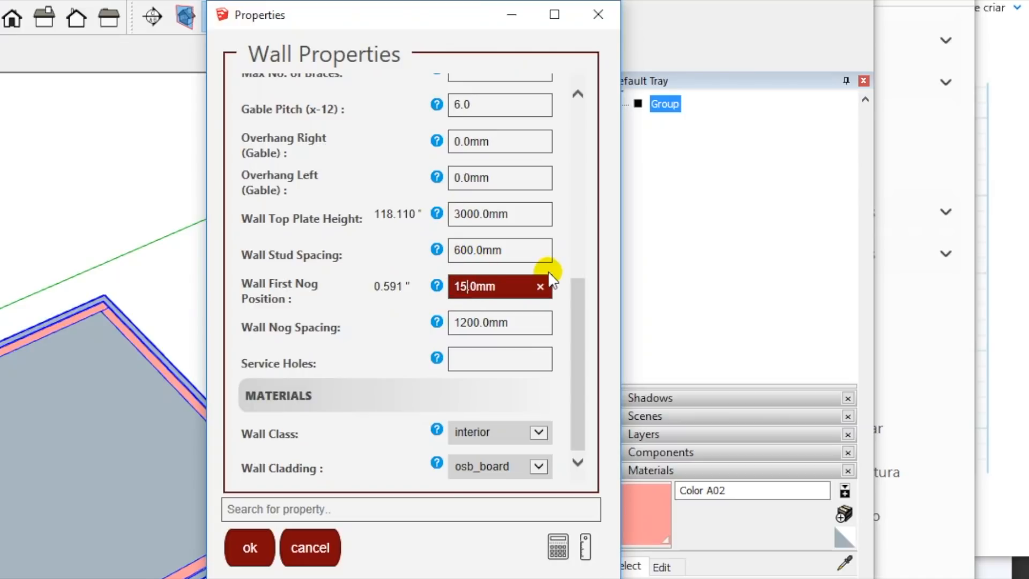
key("Tab")
type("1")
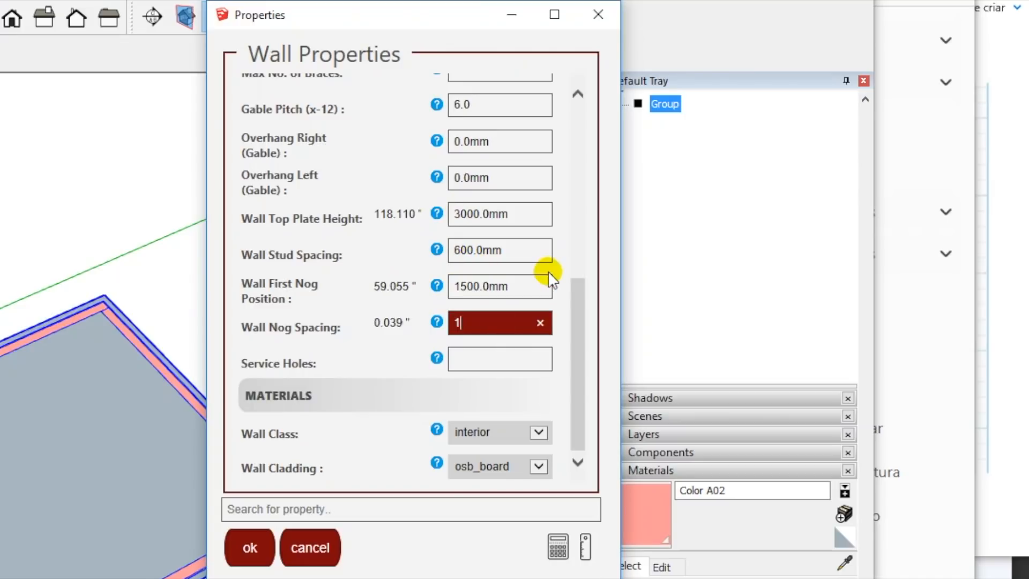
type("500")
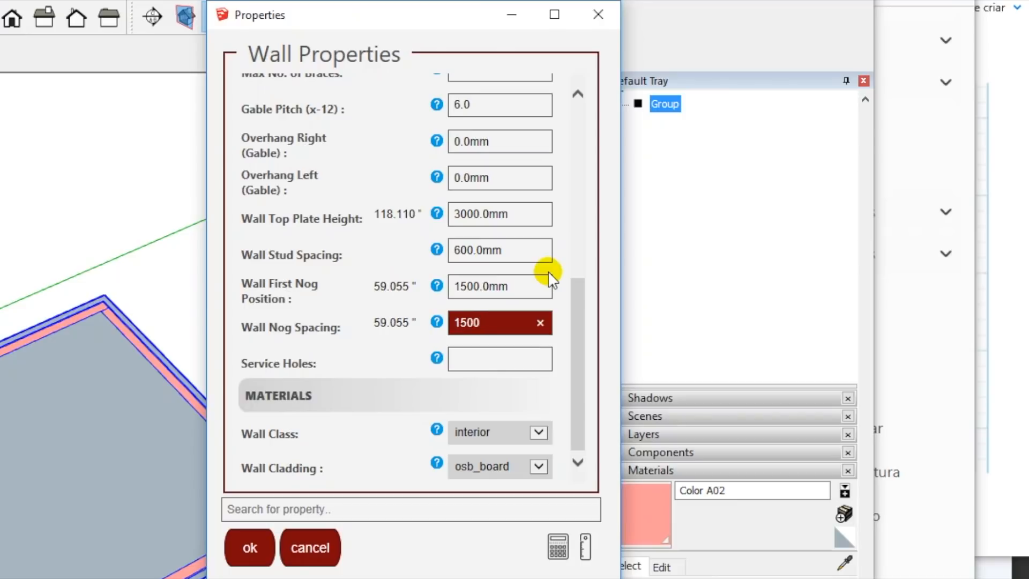
left_click(517, 358)
left_click_drag(579, 354, 579, 378)
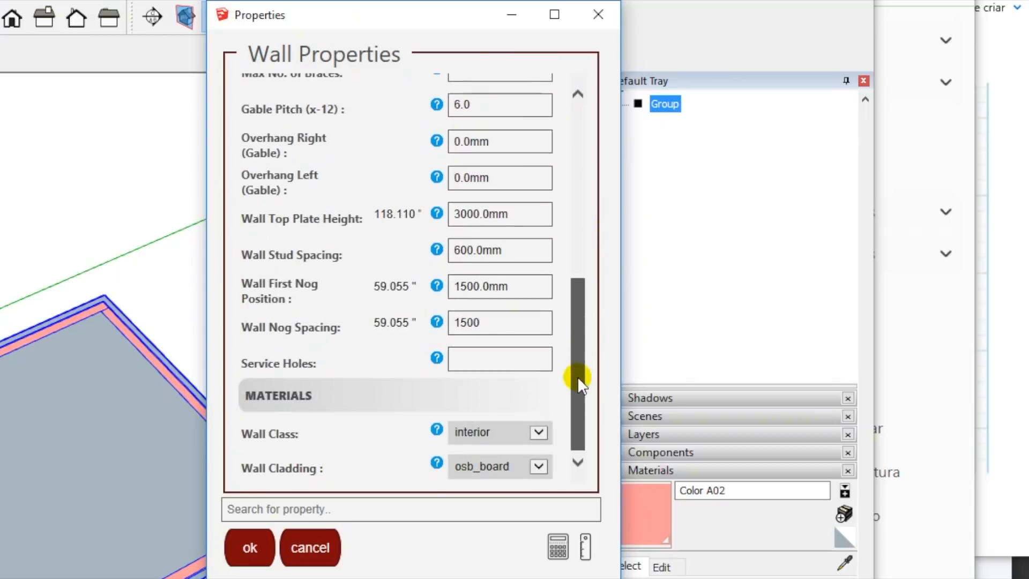
left_click(252, 550)
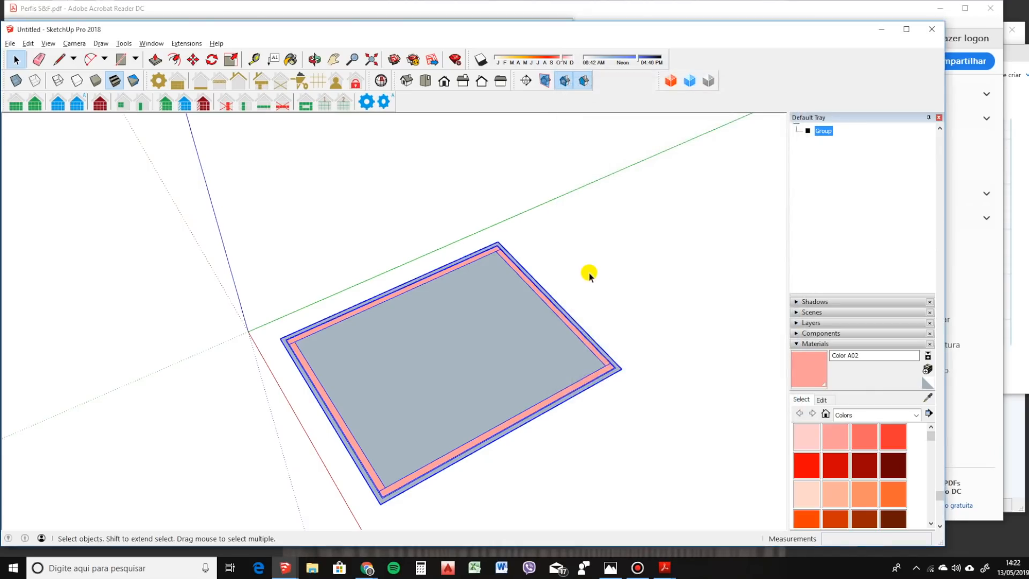
Deselect the group, start creating a wall to inspect its available LGS profile sizes, and cancel its properties.
left_click(593, 217)
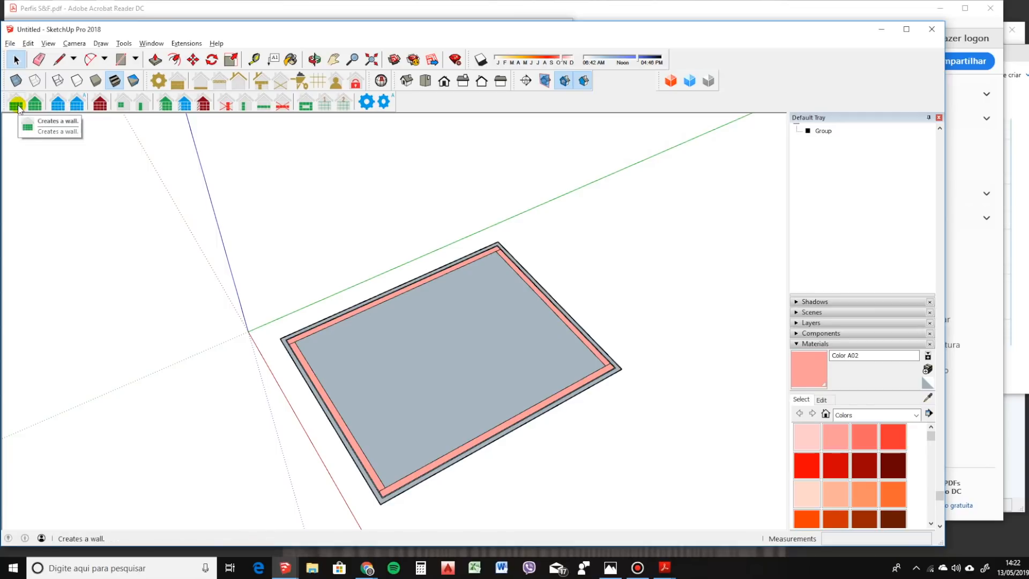
left_click(17, 104)
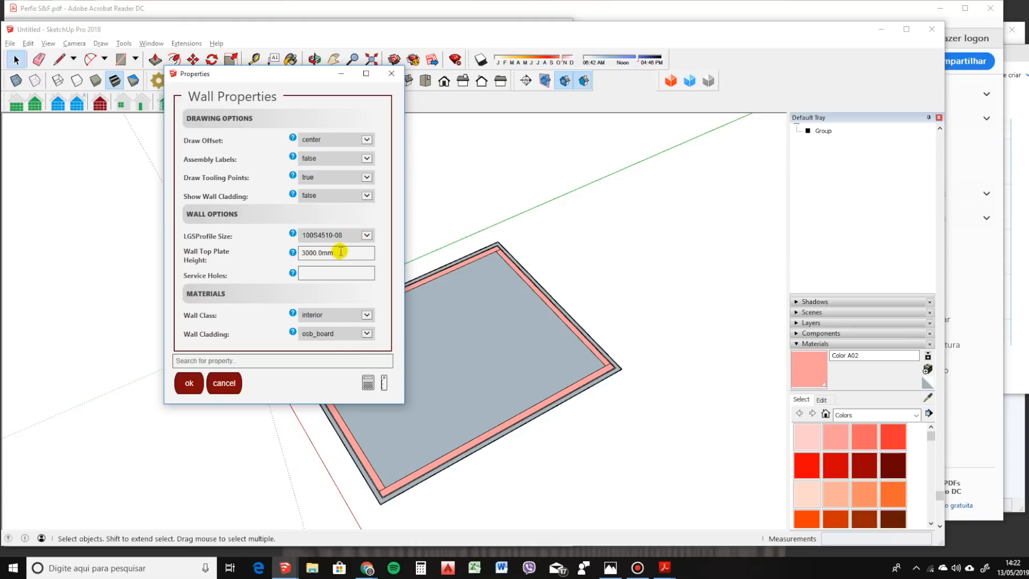
left_click(367, 236)
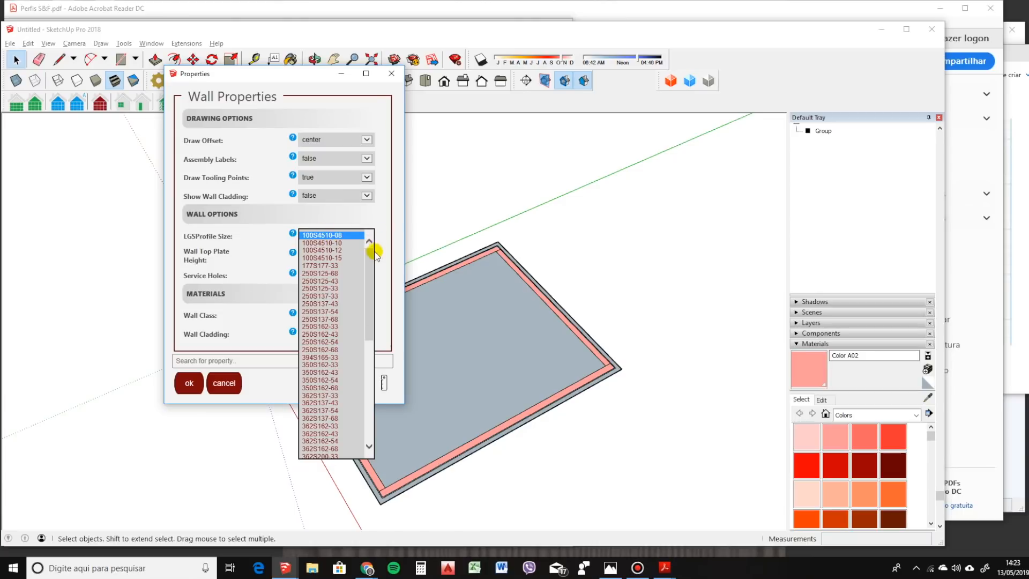
left_click(224, 382)
left_click(224, 383)
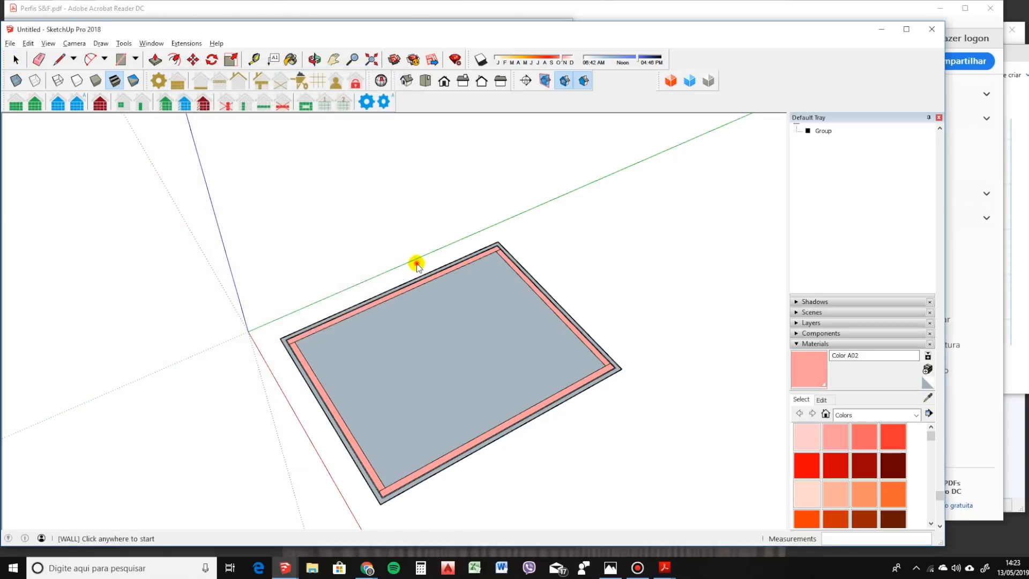
Save the model to the desktop under the name framebuilder.
left_click(8, 43)
left_click(54, 98)
scroll(343, 273, "up", 2)
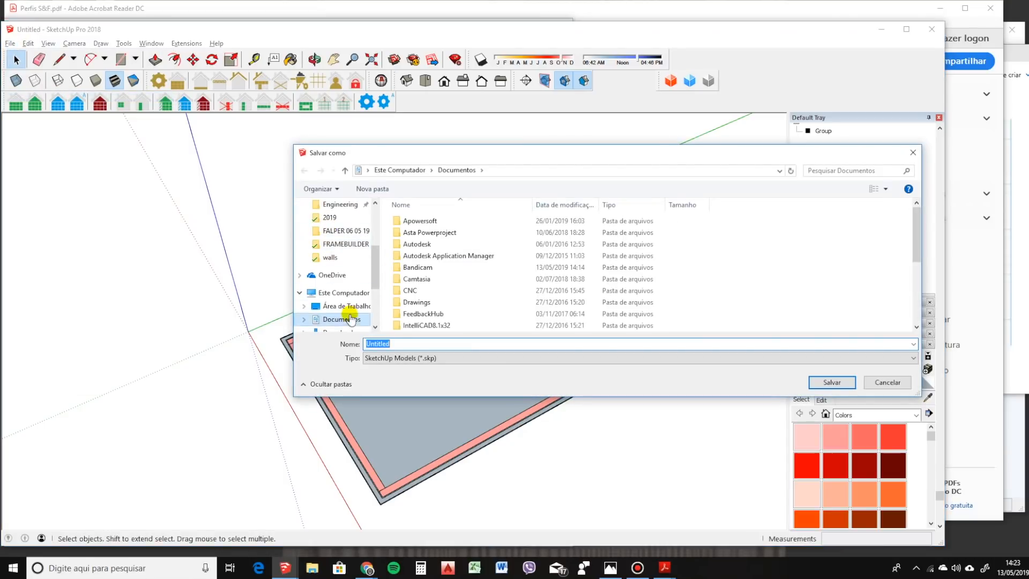
left_click(347, 306)
double_click(404, 340)
type("framebuilder")
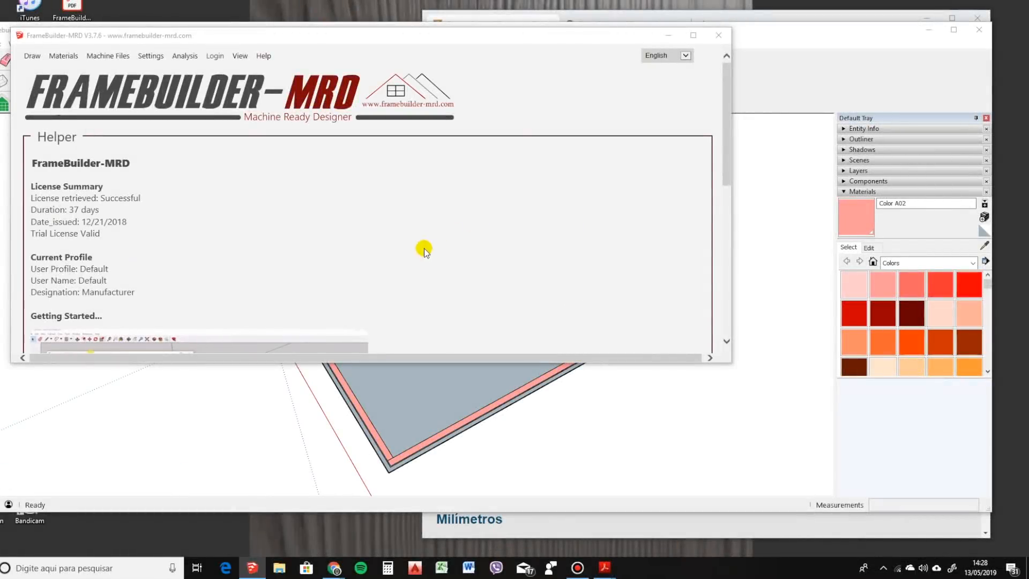
Close the FrameBuilder-MRD start window and check the stored wall profile, top plate height and nog settings in the wall properties.
mouse_move(727, 88)
left_mouse_down()
mouse_move(730, 118)
mouse_move(730, 92)
left_mouse_up()
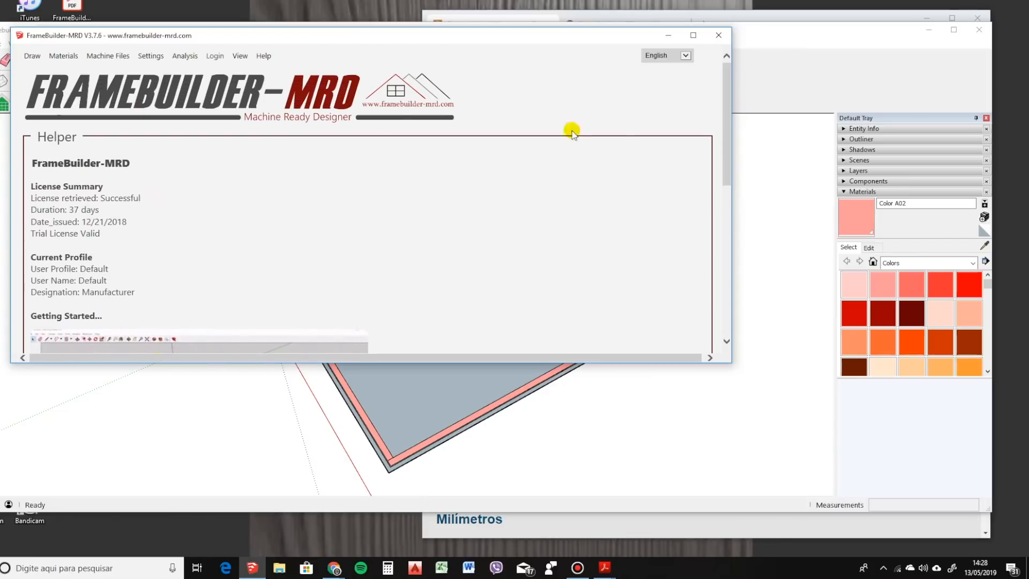
left_click(719, 35)
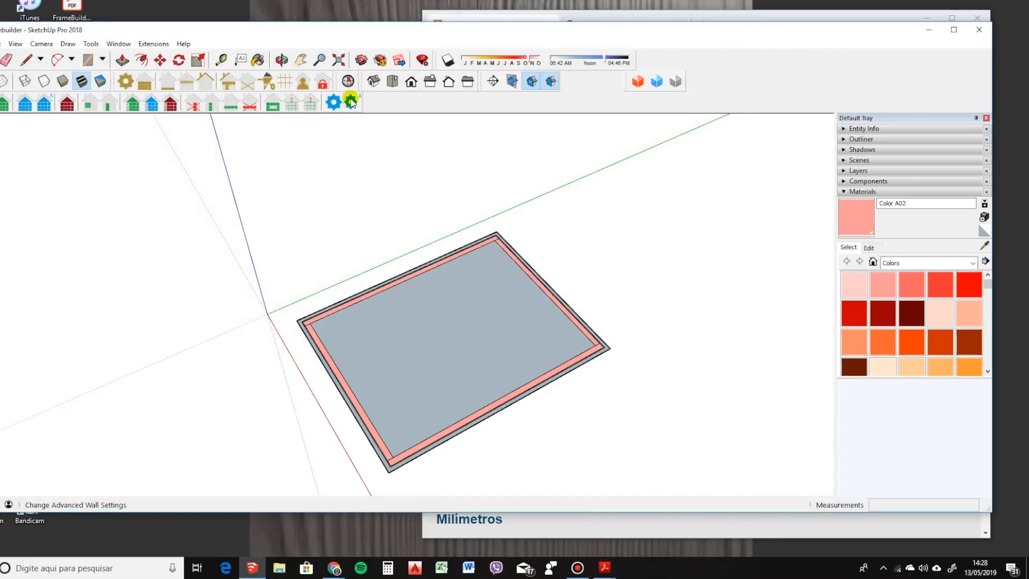
left_click(334, 101)
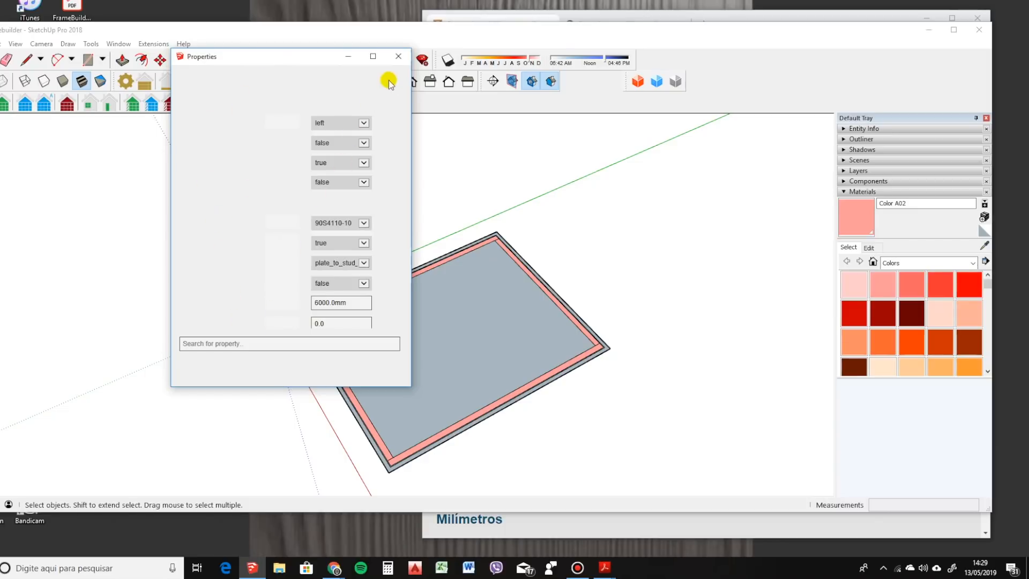
left_click(398, 60)
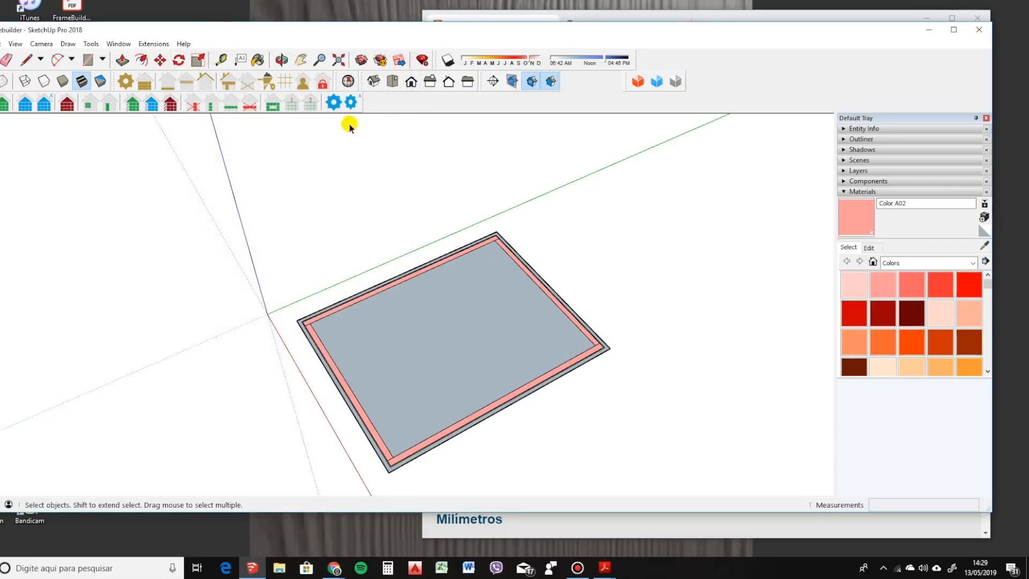
left_click(331, 102)
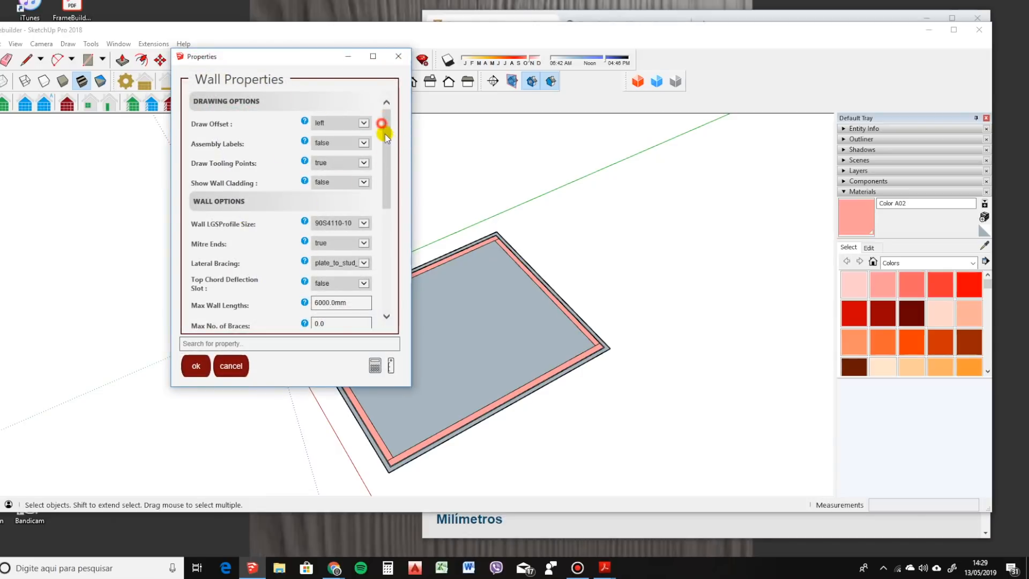
mouse_move(390, 160)
left_mouse_down()
mouse_move(391, 260)
mouse_move(391, 207)
left_mouse_up()
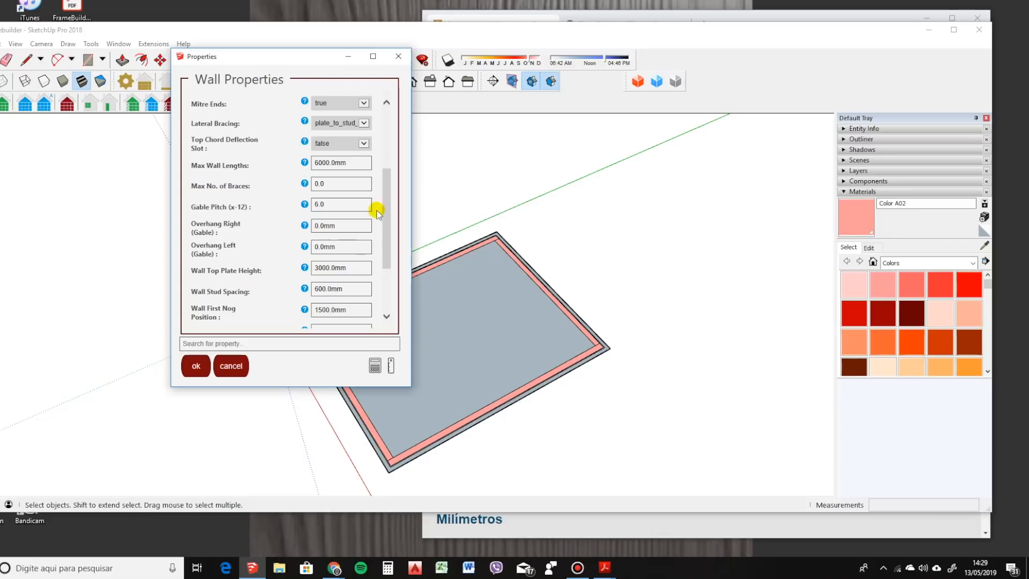
left_click(398, 56)
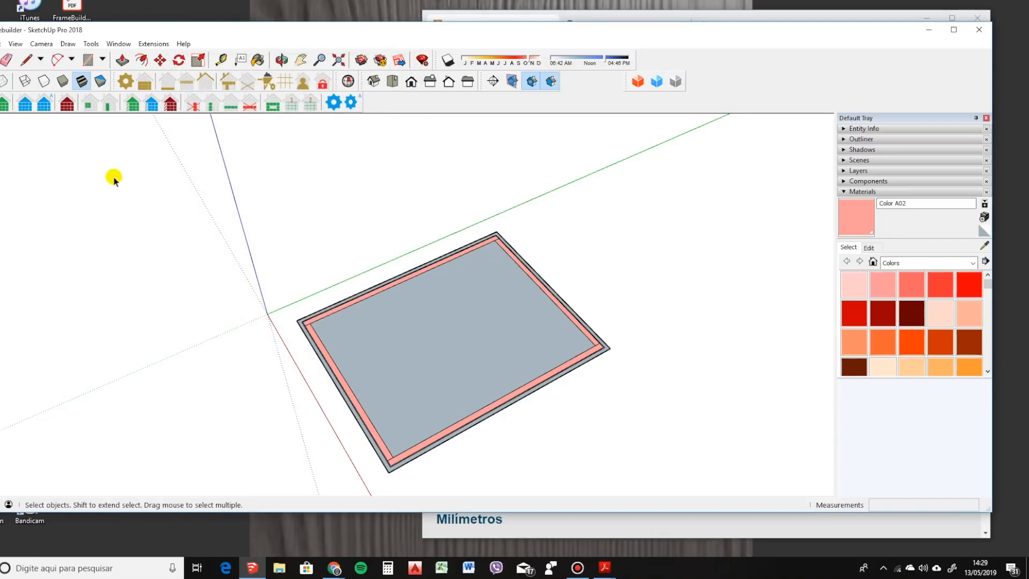
Frame a wall with its Draw Offset set to left along the long pink strip beside the green axis, from corner to corner.
middle_click_drag(218, 213, 248, 289)
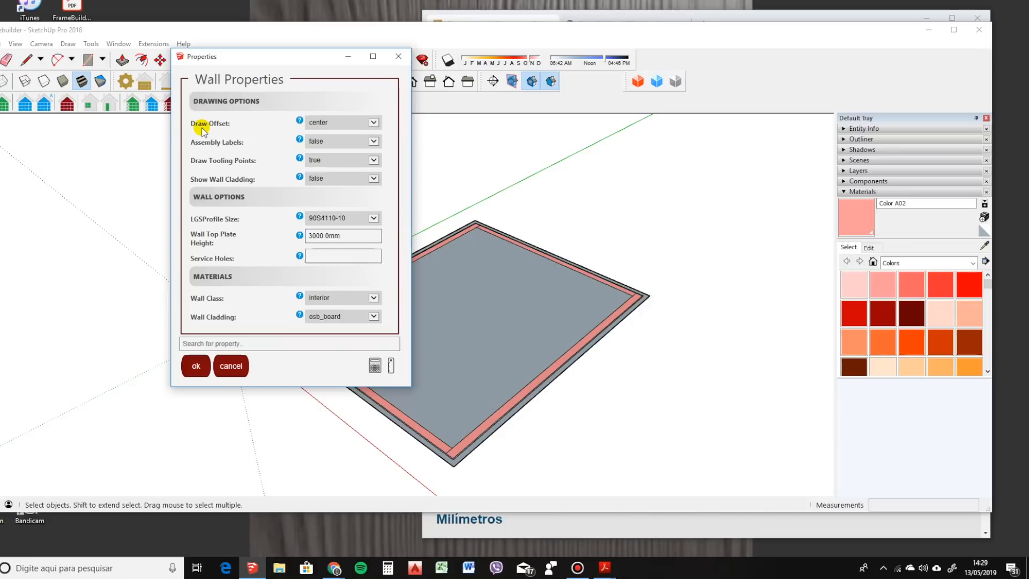
left_click(373, 123)
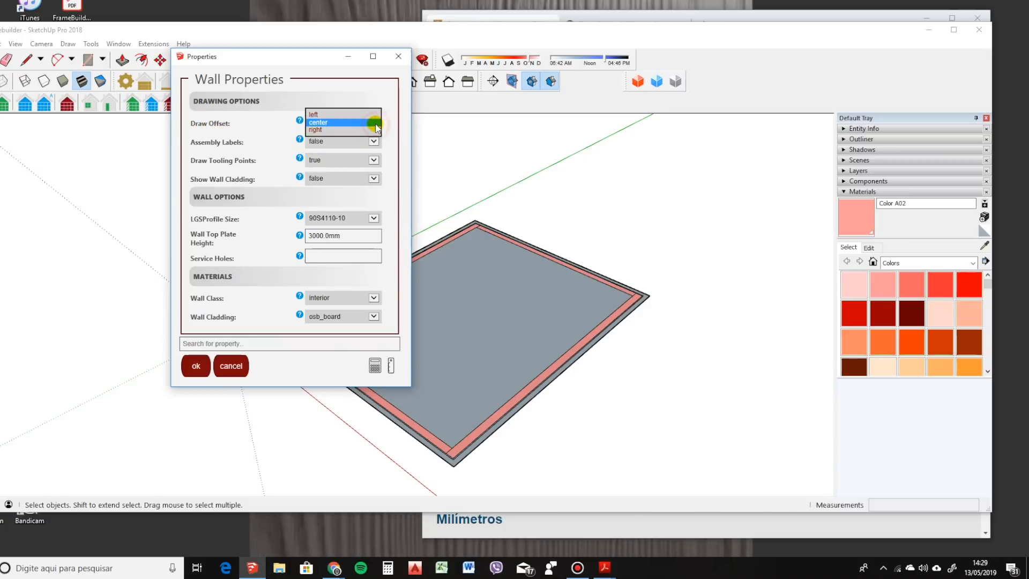
left_click(332, 114)
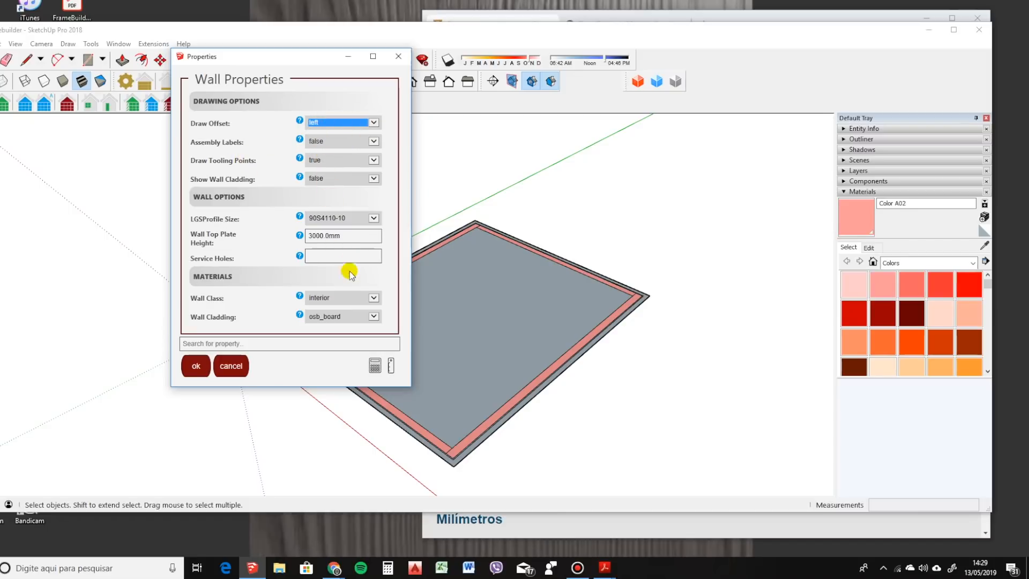
left_click(195, 367)
scroll(316, 326, "up", 8)
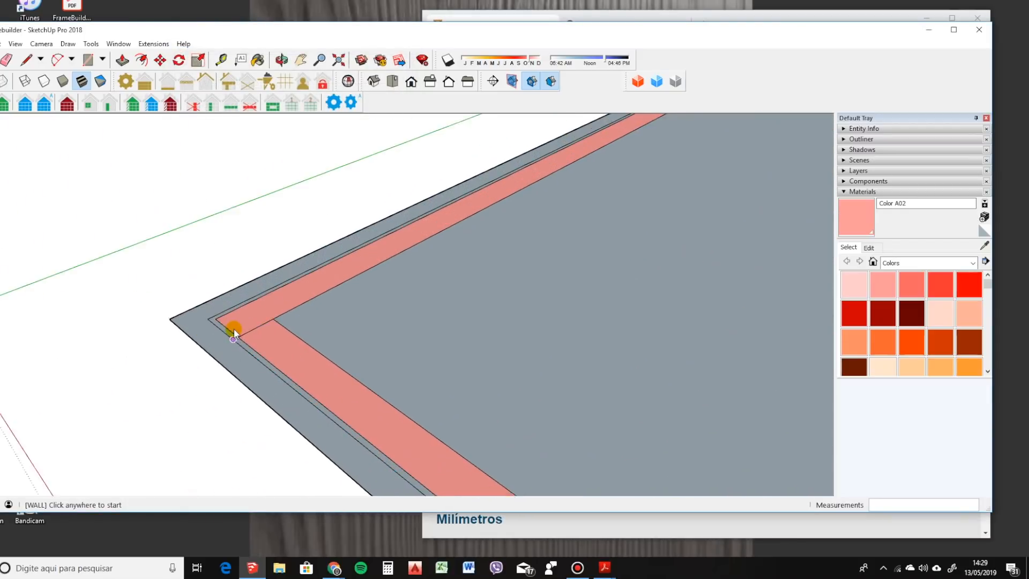
left_click(238, 337)
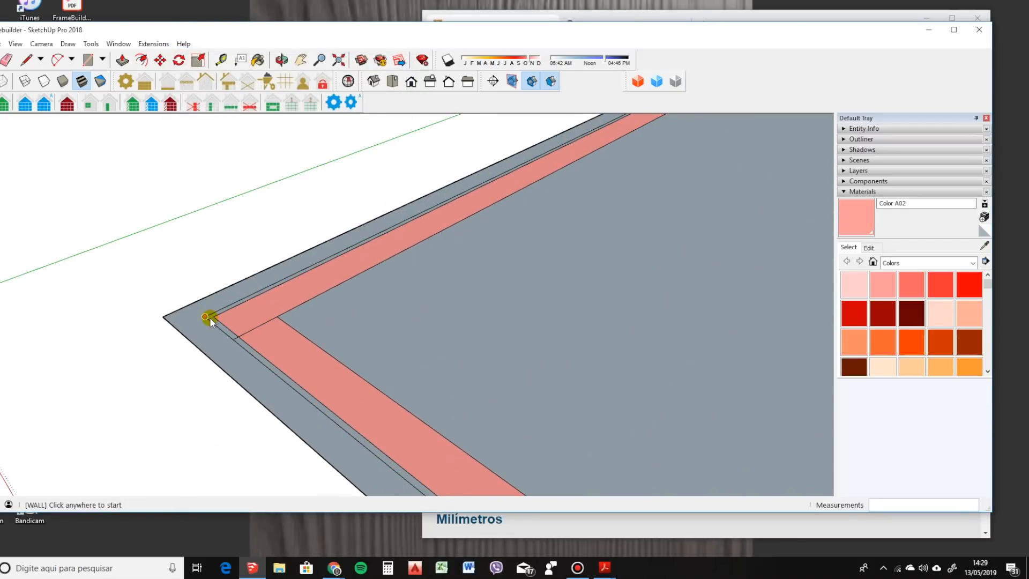
left_click(213, 316)
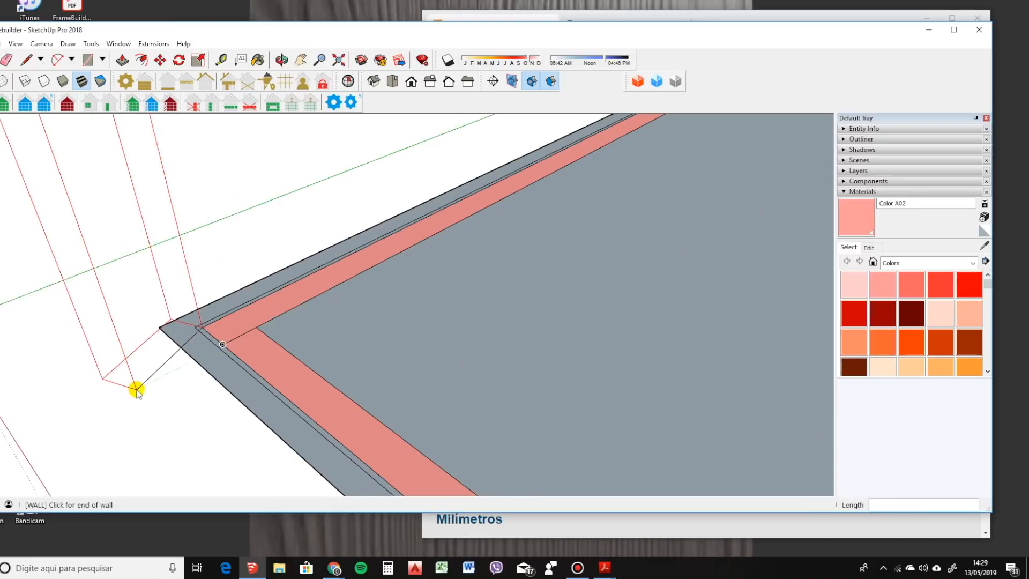
scroll(247, 384, "down", 5)
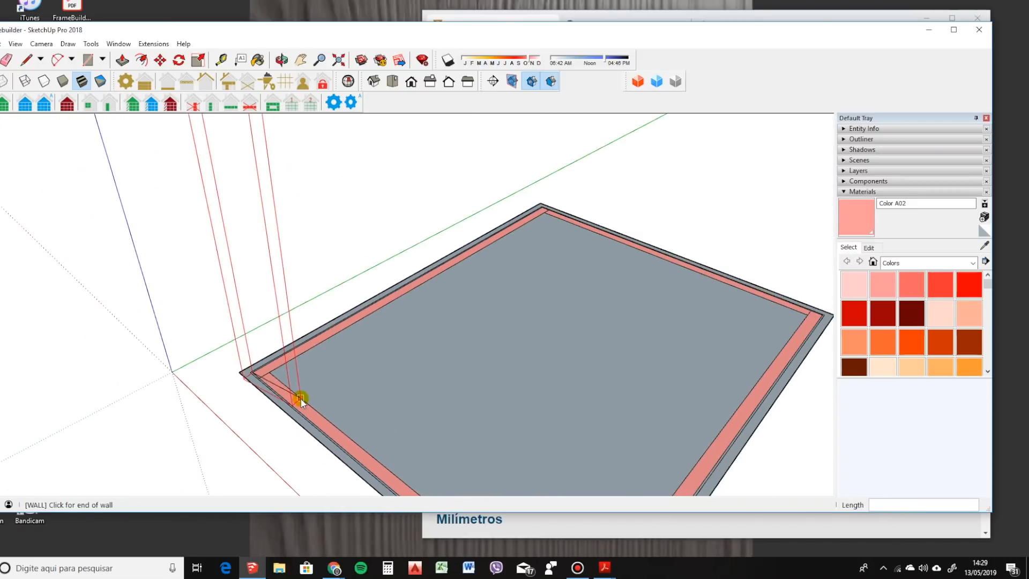
scroll(538, 220, "up", 5)
scroll(538, 221, "up", 3)
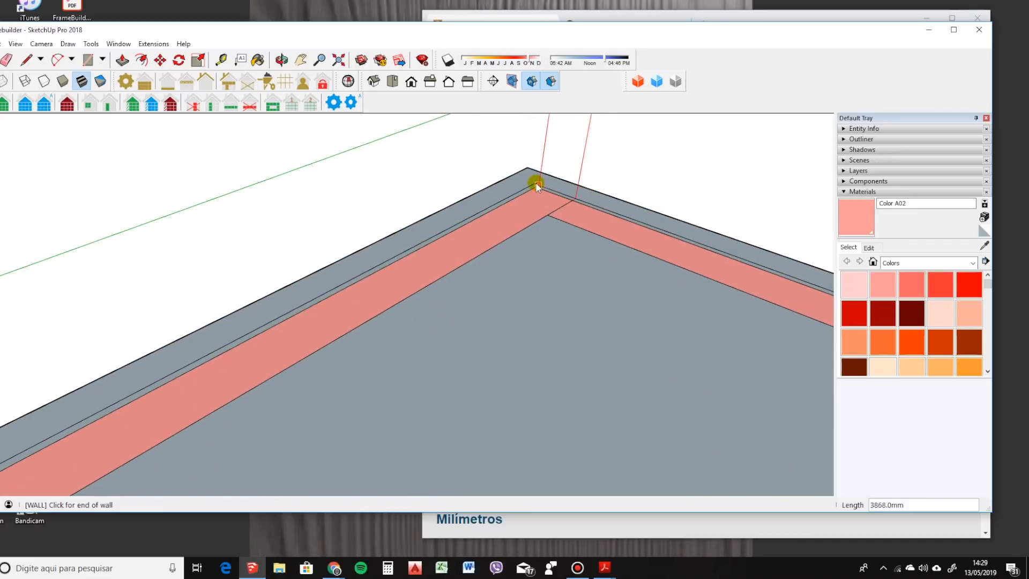
left_click(534, 191)
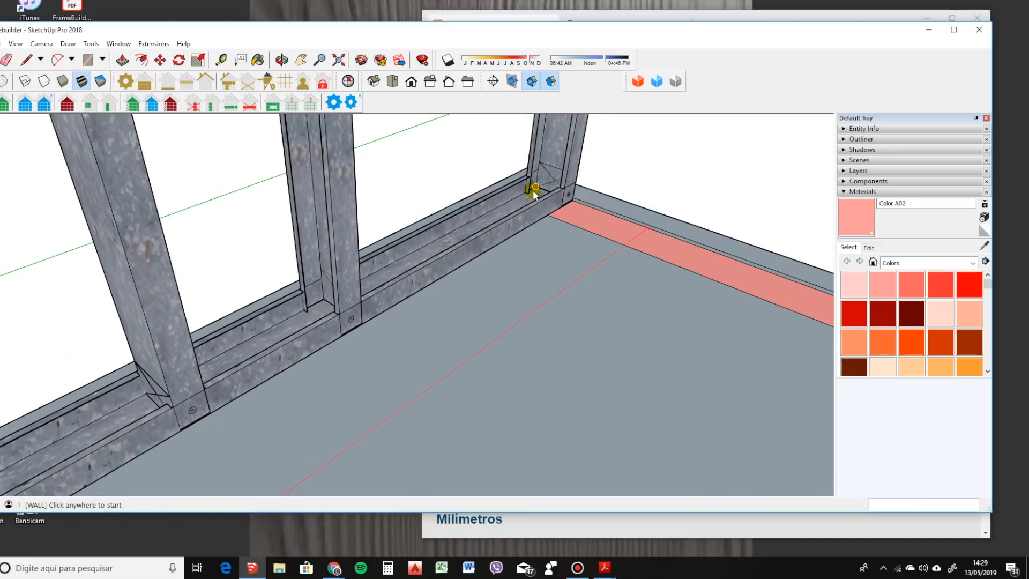
Inspect the new wall's end corner and measure the end stud's flange width and web width.
scroll(520, 255, "down", 5)
middle_click_drag(464, 312, 246, 327)
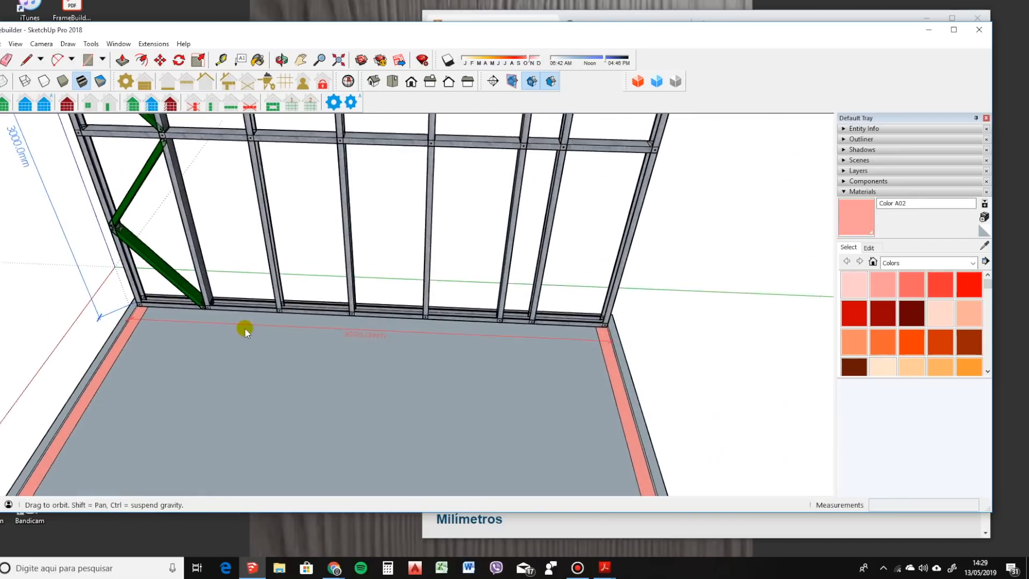
scroll(342, 326, "down", 2)
middle_click_drag(316, 328, 234, 259)
scroll(234, 259, "up", 6)
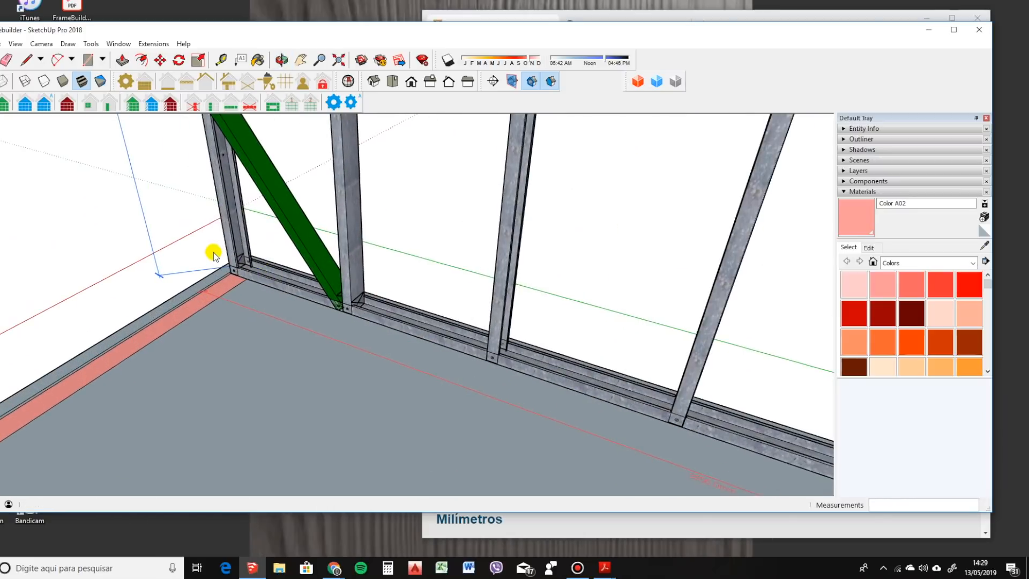
scroll(241, 277, "up", 3)
middle_click_drag(236, 271, 409, 301)
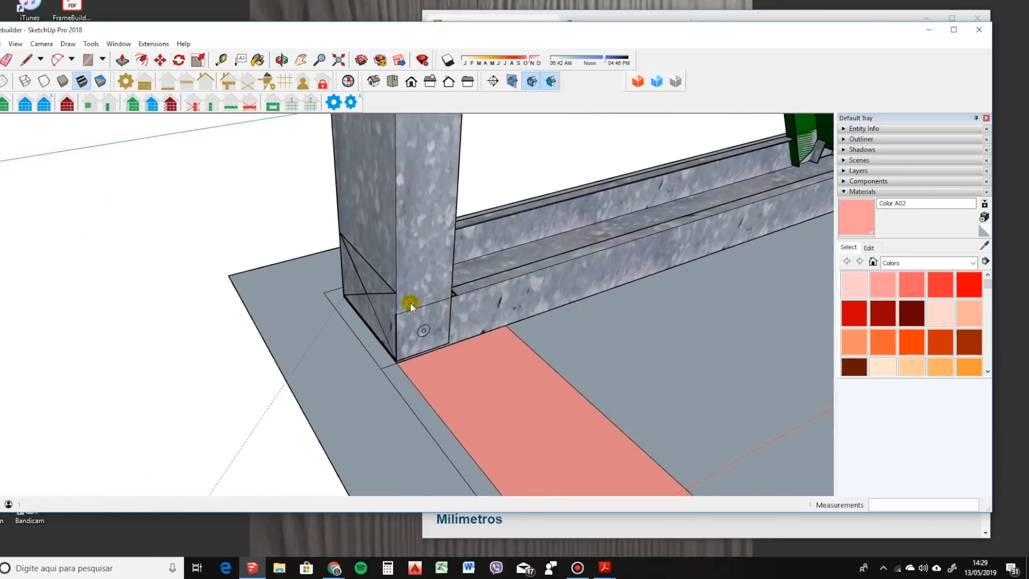
scroll(455, 289, "up", 2)
key("t")
scroll(455, 289, "up", 3)
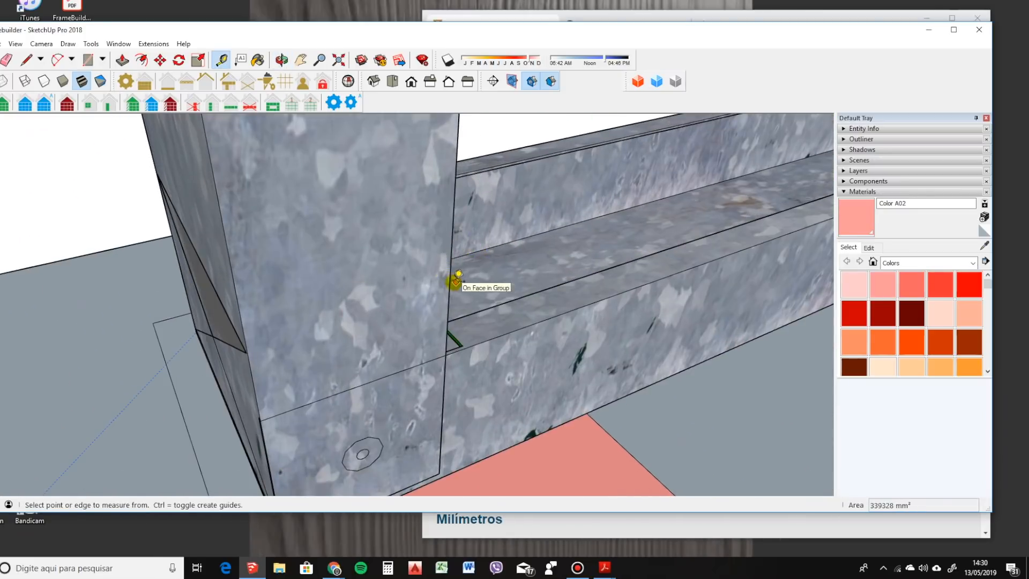
left_click(450, 280)
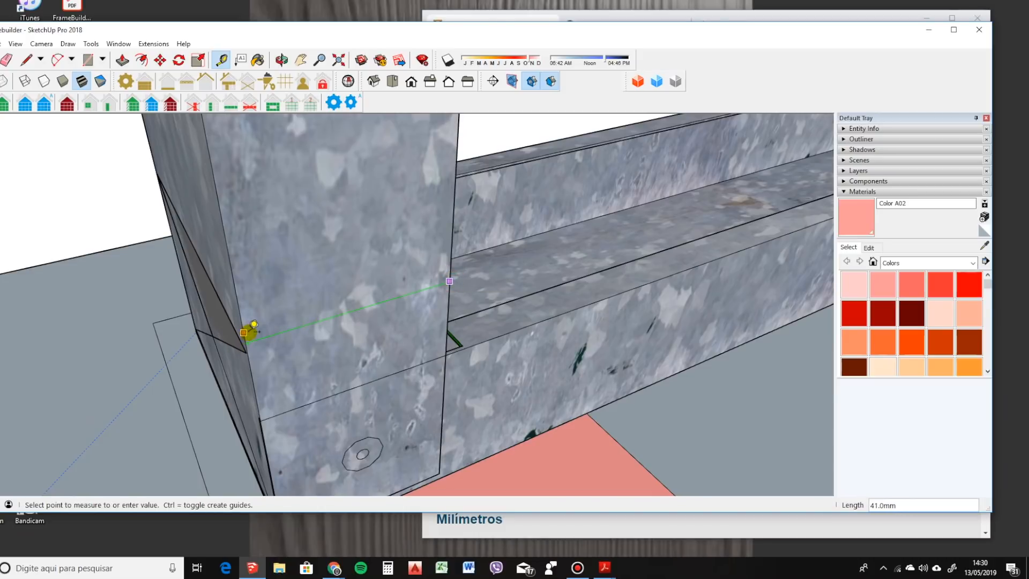
left_click(242, 316)
middle_click_drag(242, 316, 239, 338)
left_click(224, 330)
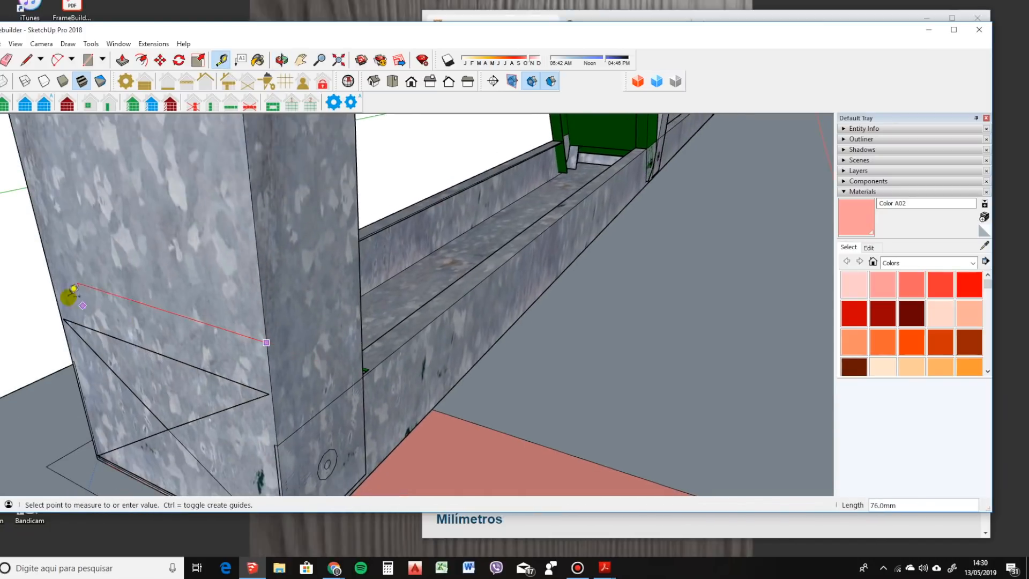
left_click(50, 273)
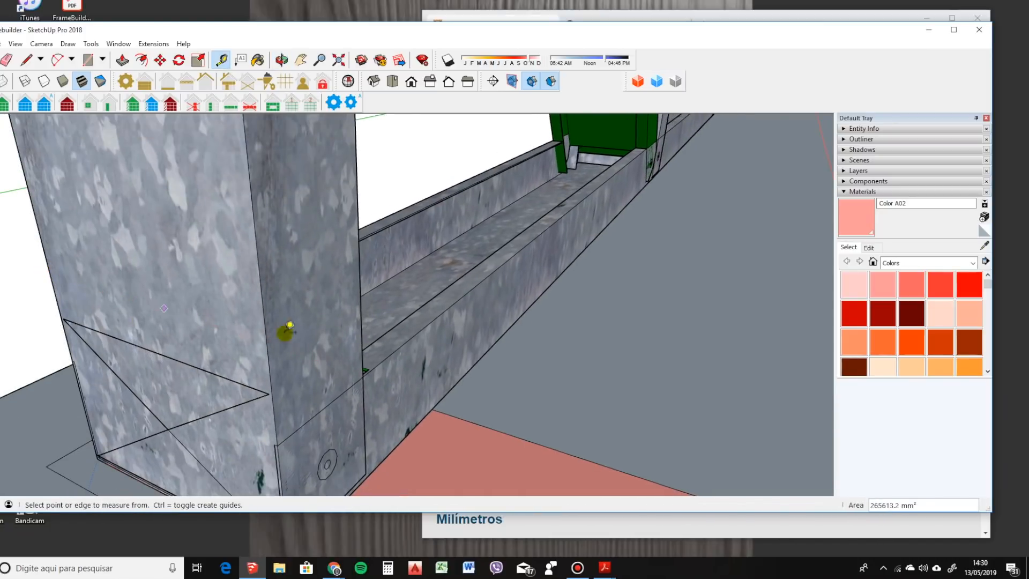
Measure the lip width and the sheet thickness of the wall's bottom track.
scroll(424, 320, "up", 2)
left_click(387, 316)
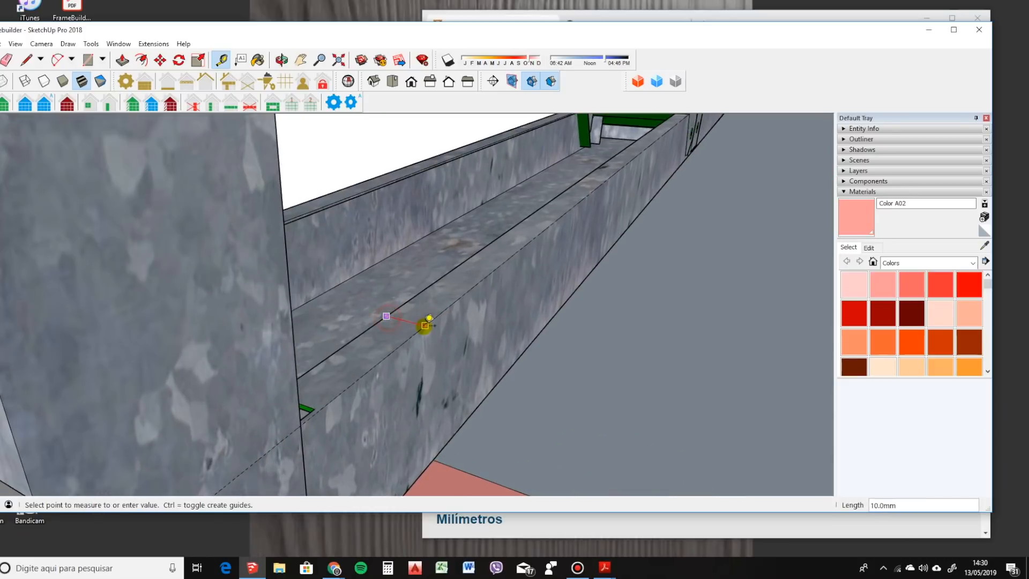
middle_click_drag(425, 325, 56, 360)
left_click(301, 267)
scroll(427, 179, "up", 3)
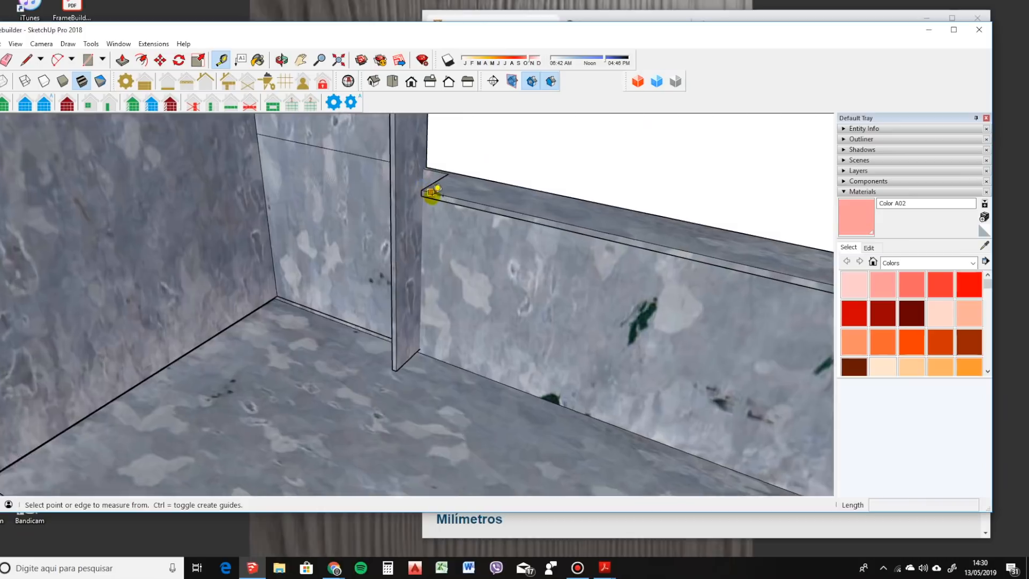
left_click(452, 205)
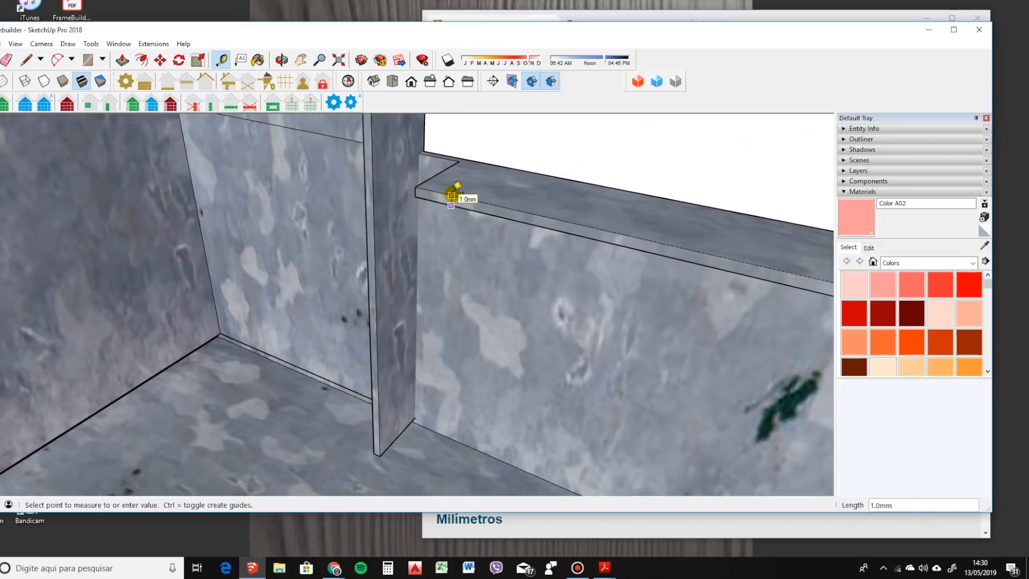
key("space")
scroll(429, 214, "down", 10)
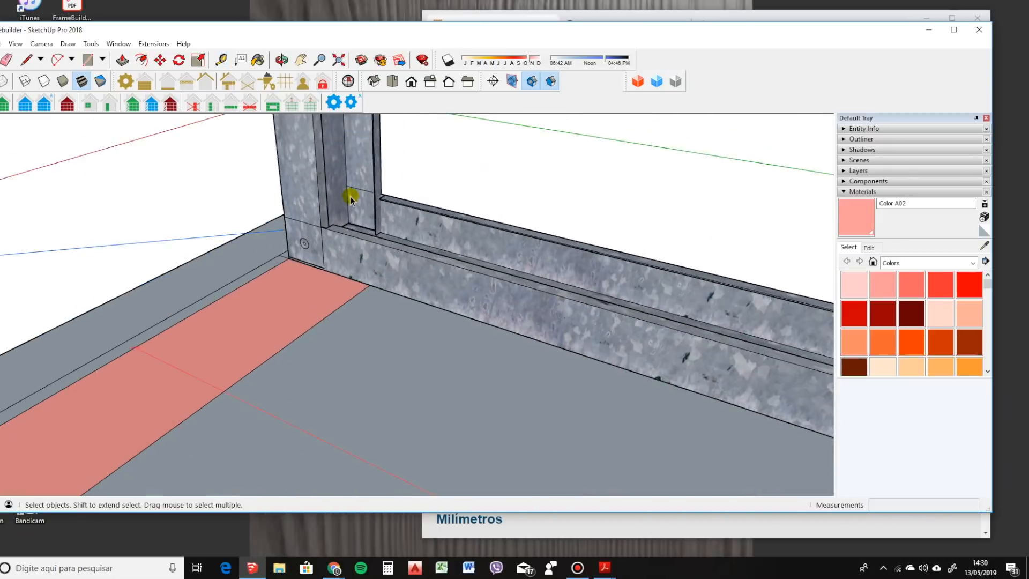
middle_click_drag(333, 223, 313, 289)
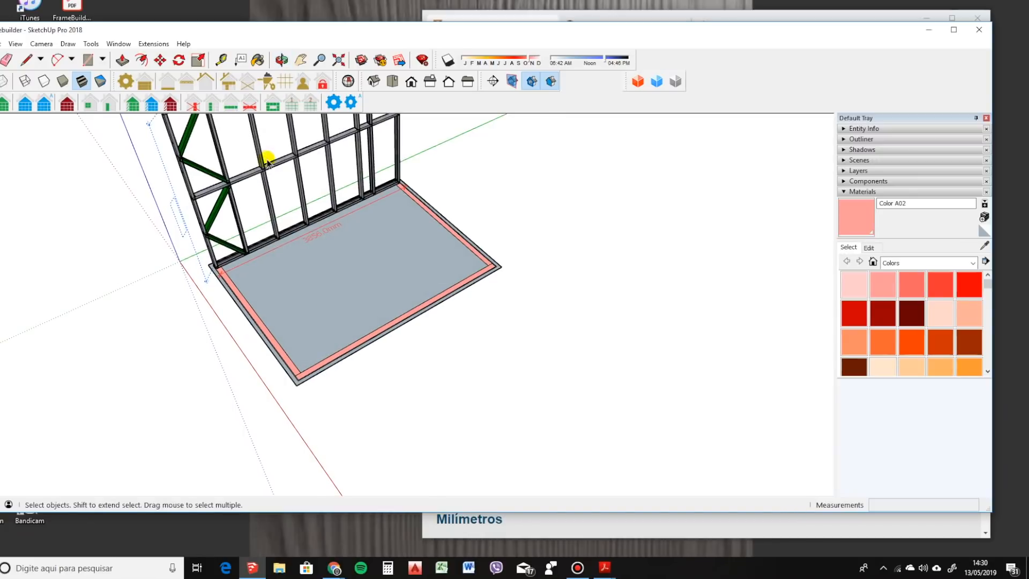
Try to frame a wall with left Draw Offset along the opposite long side, drawn in the same direction as the first wall.
left_click(2, 103)
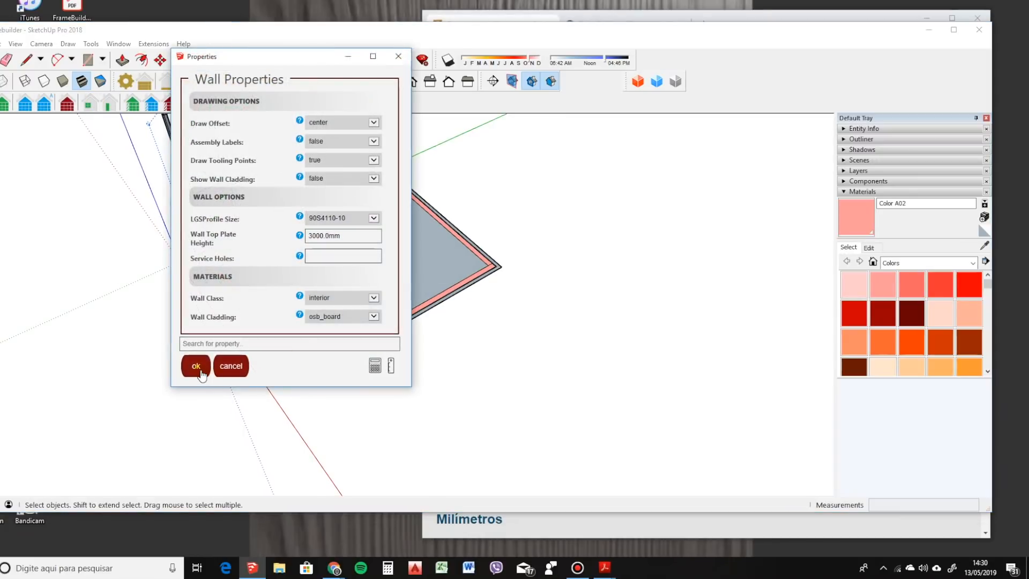
left_click(336, 122)
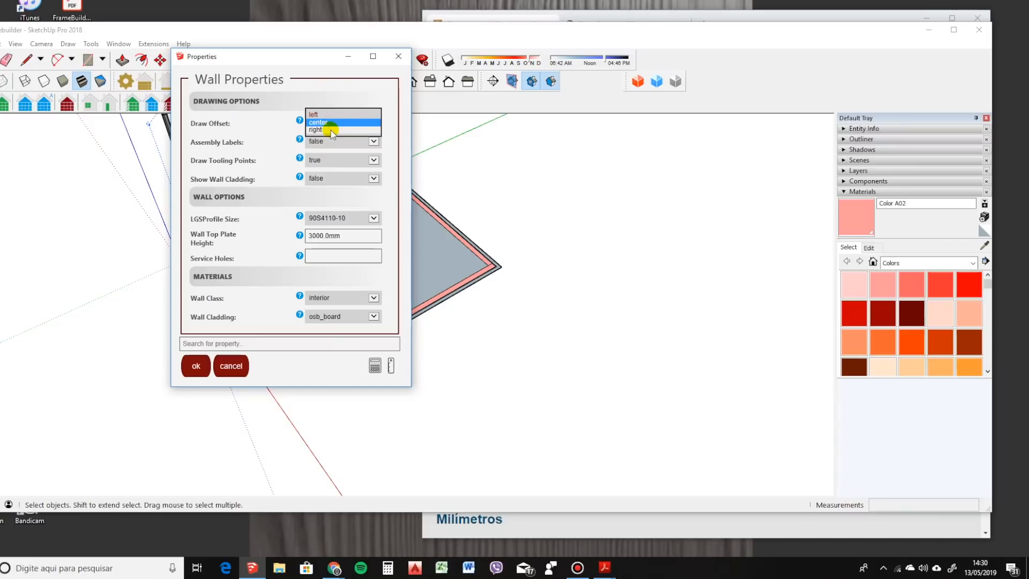
left_click(326, 114)
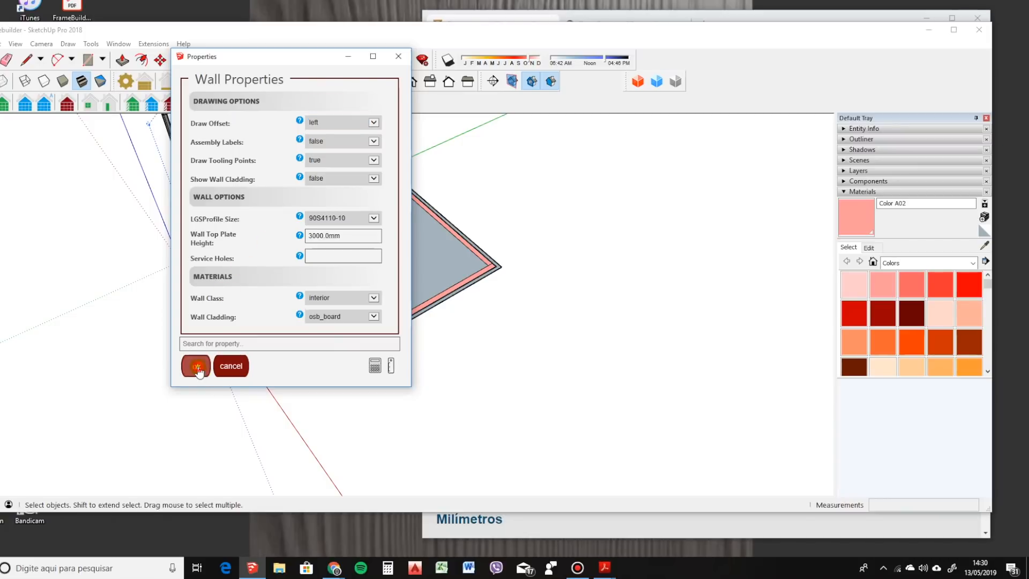
left_click(197, 368)
scroll(289, 378, "up", 5)
left_click(292, 381)
middle_click_drag(253, 409, 402, 295)
scroll(533, 239, "up", 3)
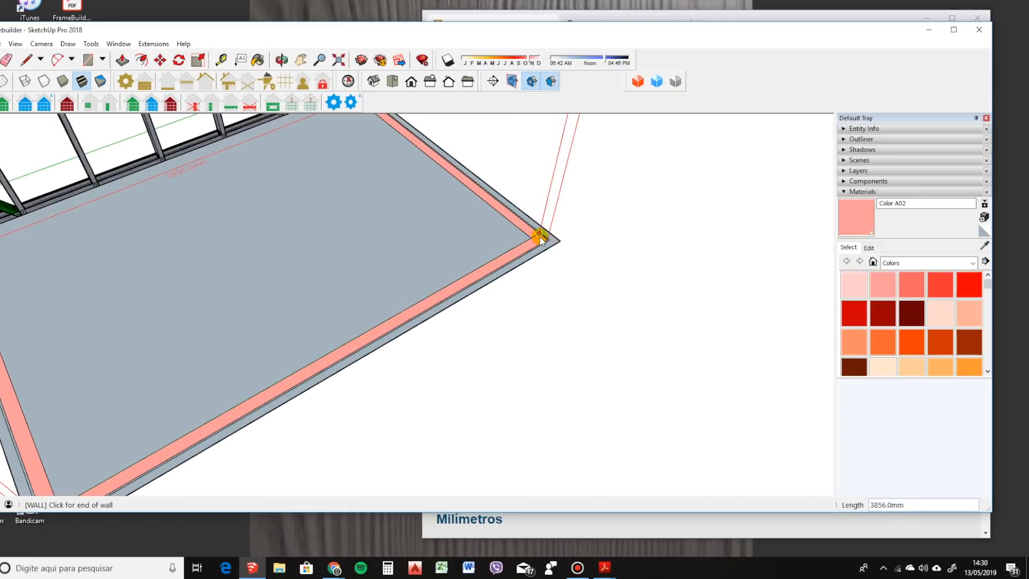
left_click(539, 239)
scroll(407, 276, "down", 5)
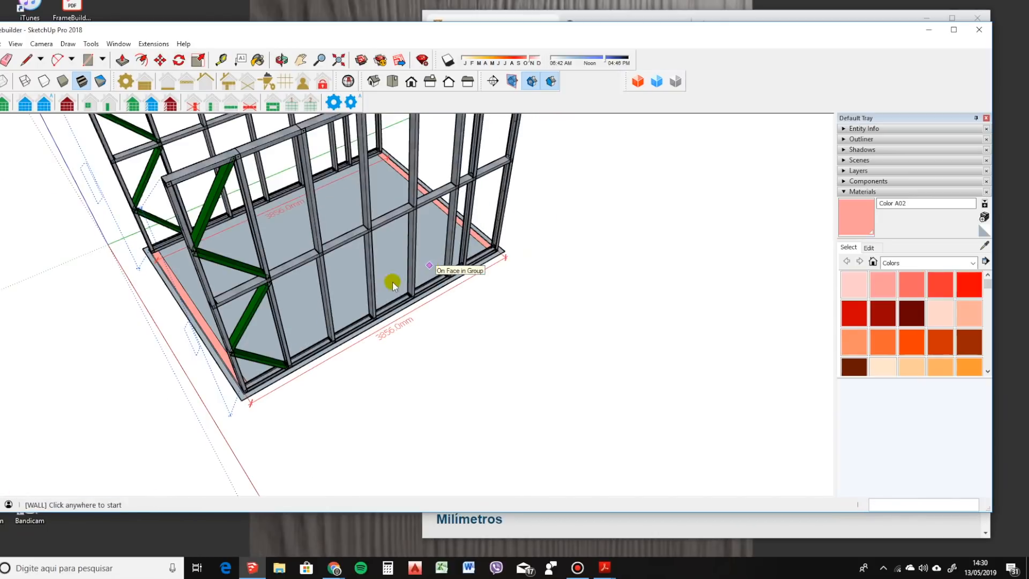
middle_click_drag(345, 274, 241, 271)
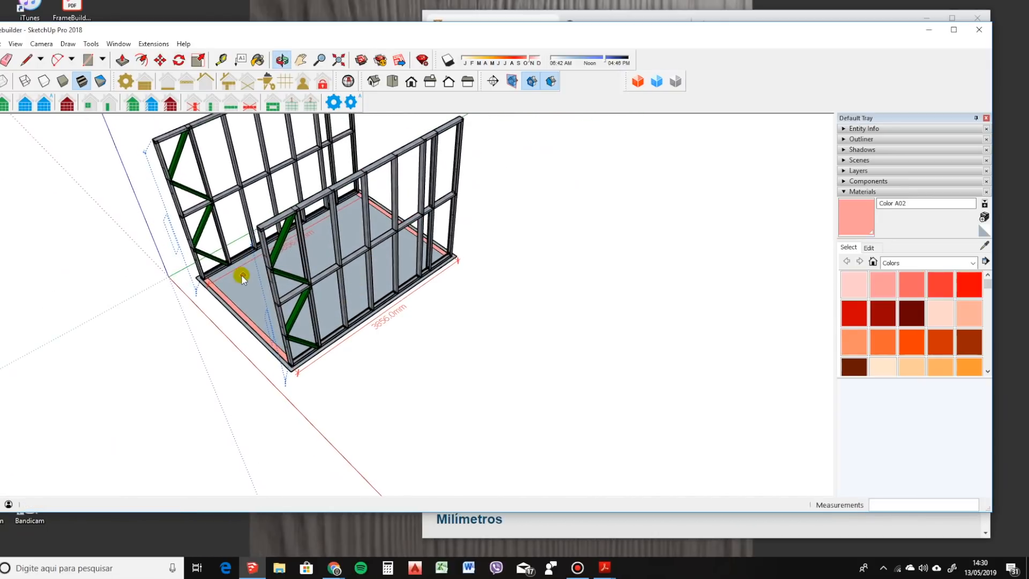
Delete the wall just framed along the opposite long side.
scroll(182, 291, "up", 3)
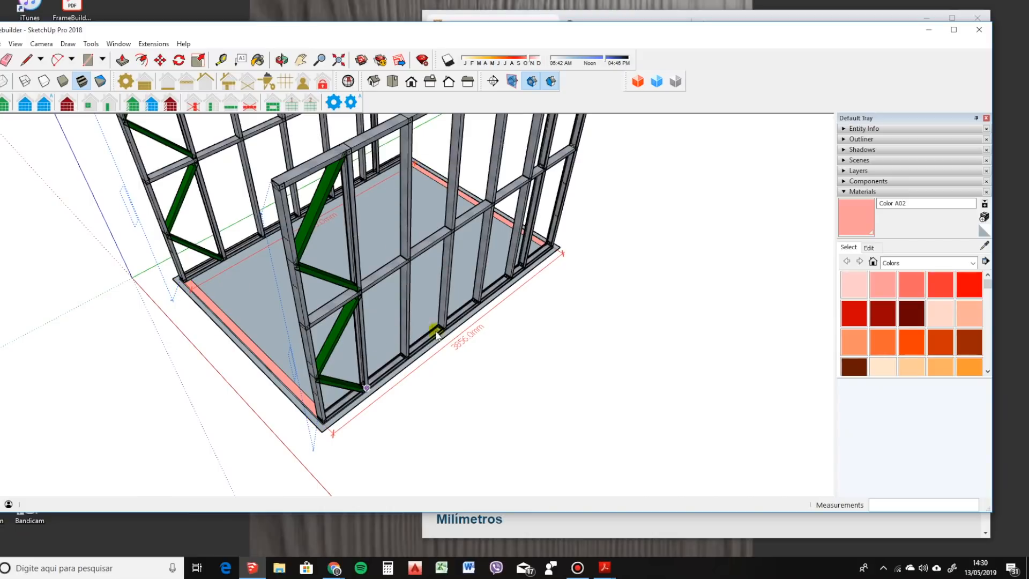
left_click(516, 242)
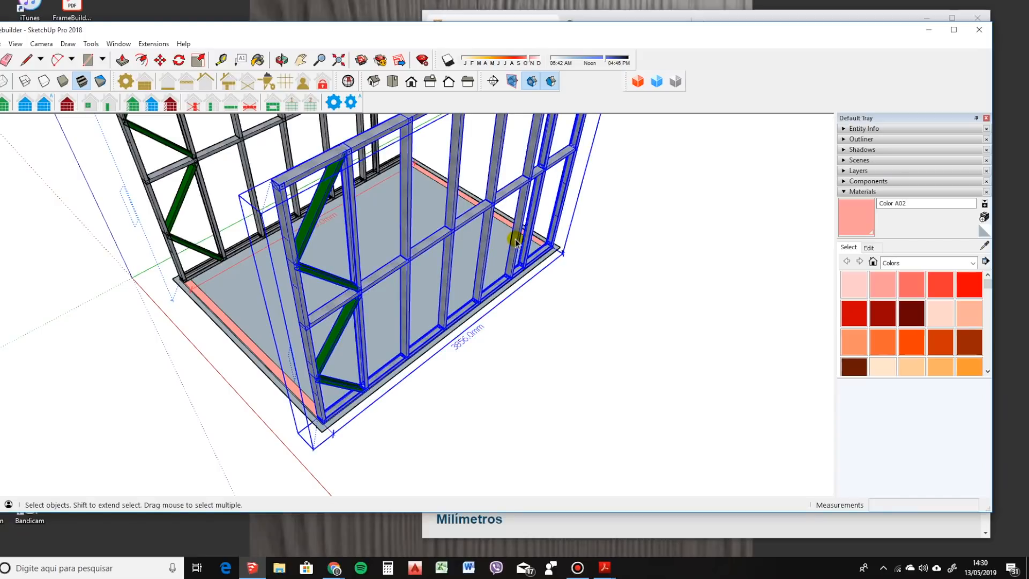
key("Delete")
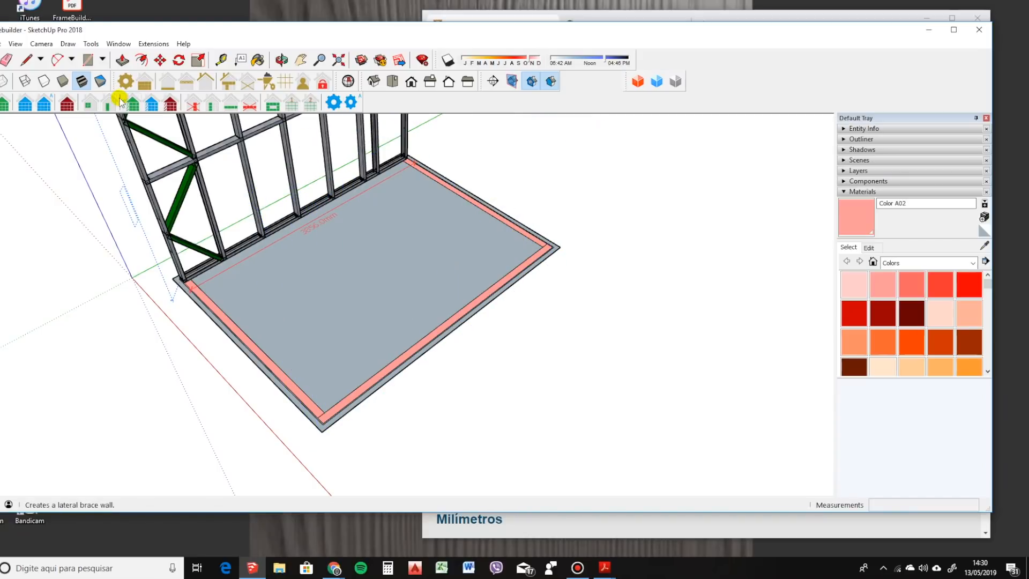
Frame a wall with left Draw Offset along the opposite long side, drawn in the reverse direction of the first wall.
left_click(67, 102)
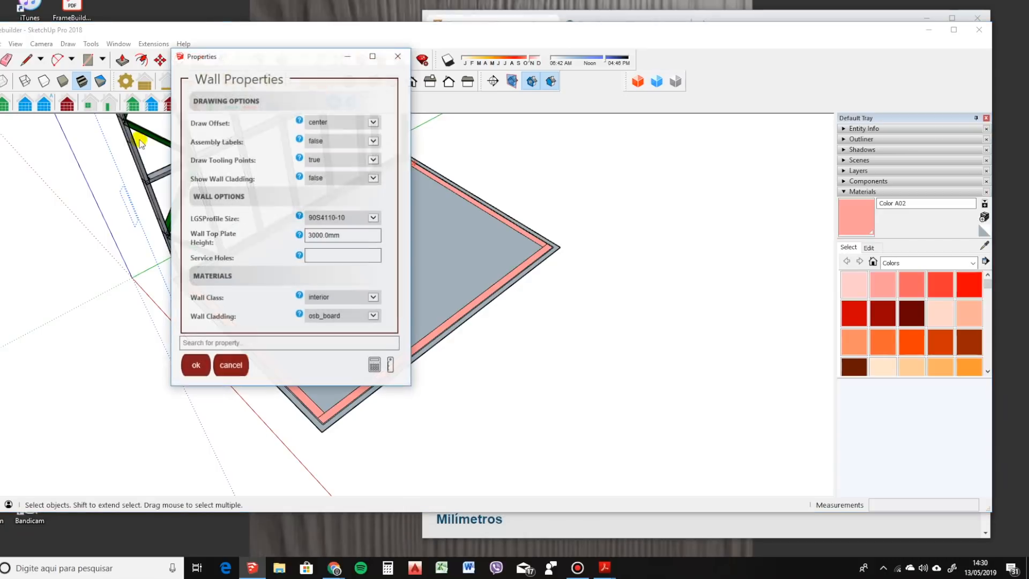
left_click(373, 121)
left_click(336, 114)
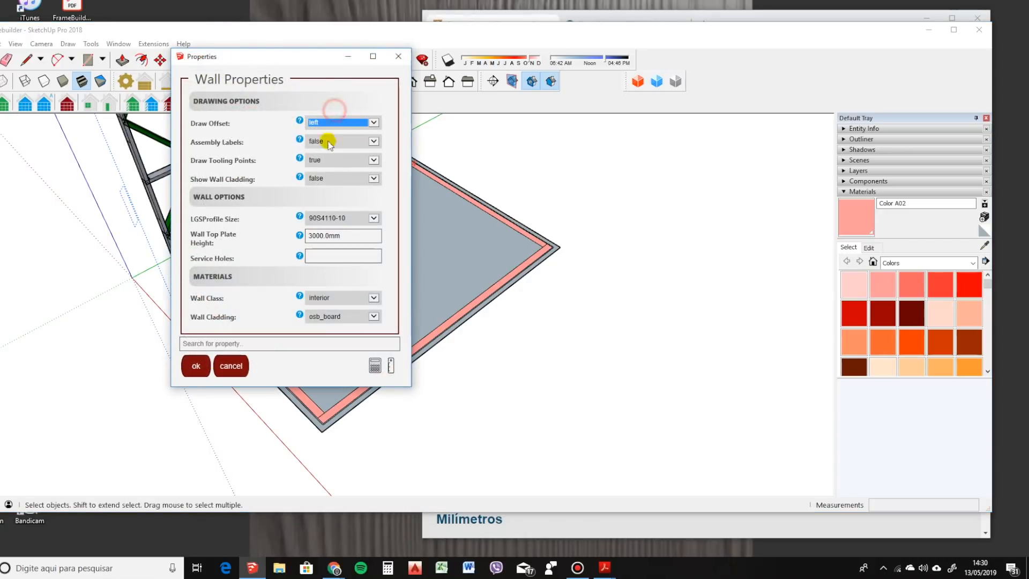
left_click(195, 365)
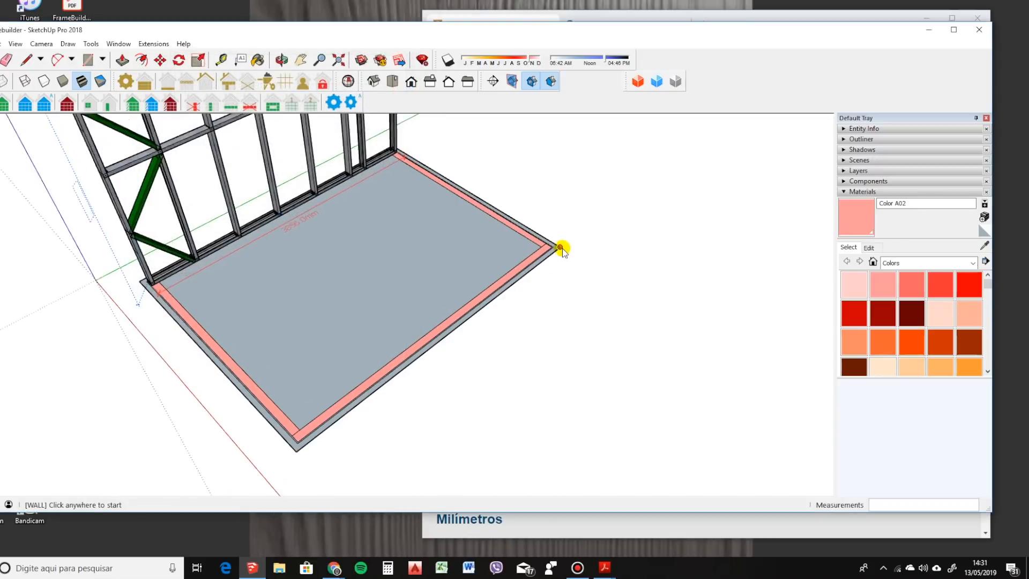
scroll(558, 248, "up", 5)
left_click(560, 256)
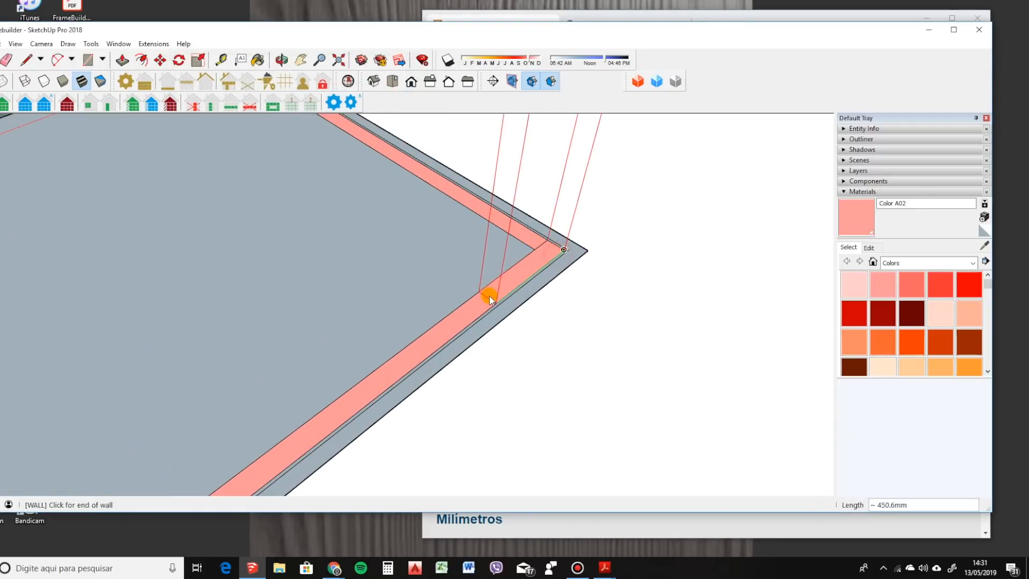
scroll(517, 212, "down", 5)
scroll(268, 422, "up", 3)
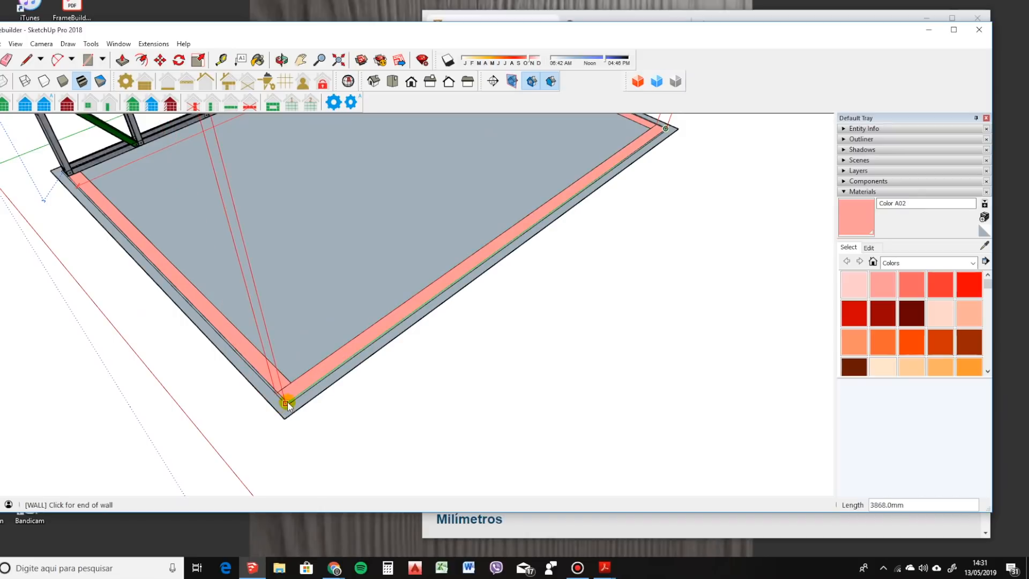
left_click(287, 402)
Examine the new wall's studs and bottom track and compare their position on the layout with the first wall.
scroll(359, 349, "down", 4)
mouse_move(363, 321)
middle_mouse_down()
mouse_move(276, 280)
mouse_move(381, 200)
mouse_move(569, 167)
mouse_move(489, 299)
middle_mouse_up()
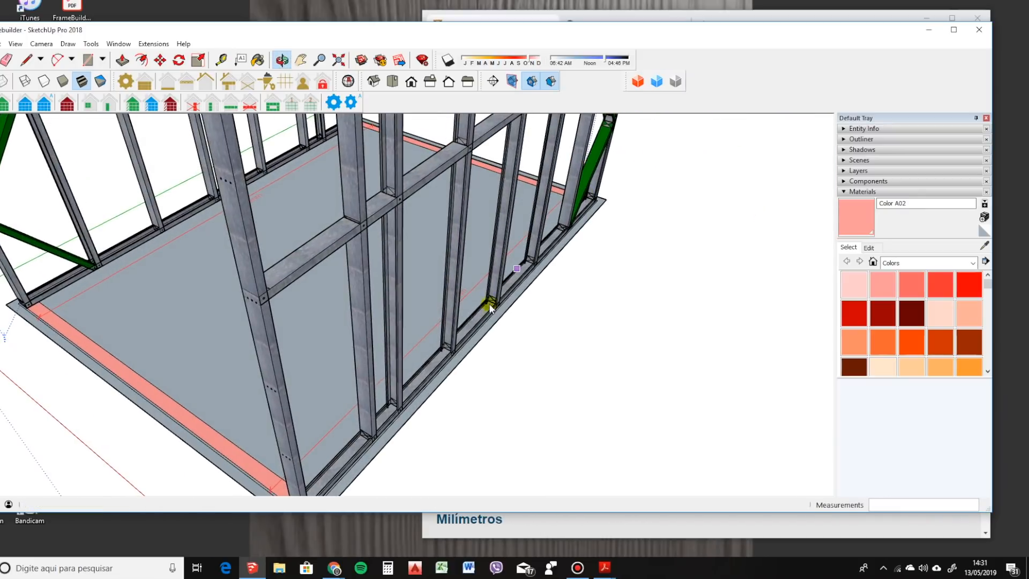
scroll(149, 195, "up", 5)
middle_click_drag(166, 238, 208, 297)
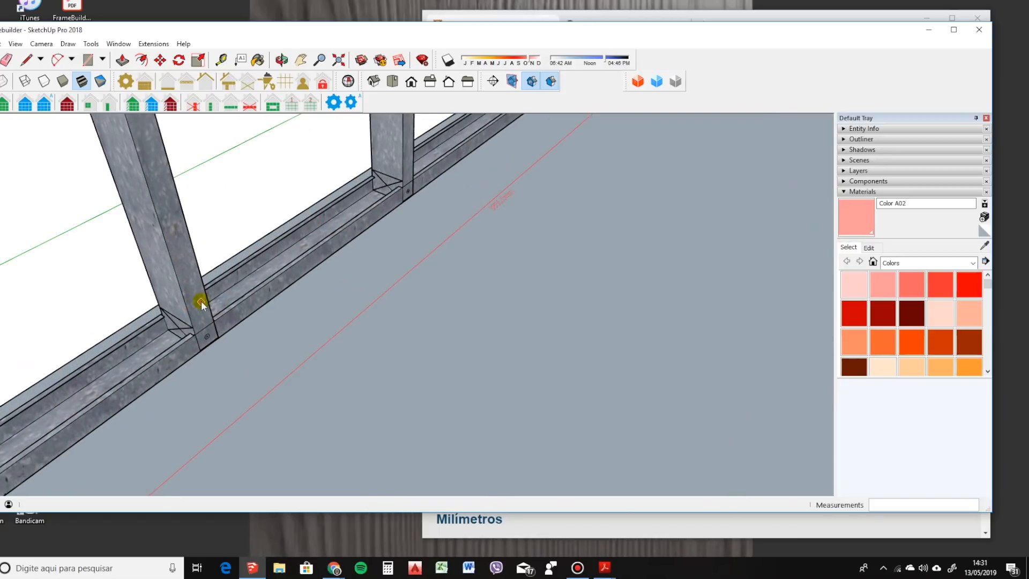
scroll(203, 297, "down", 2)
mouse_move(207, 292)
middle_mouse_down()
mouse_move(278, 218)
mouse_move(441, 294)
mouse_move(353, 315)
mouse_move(410, 346)
mouse_move(471, 345)
middle_mouse_up()
scroll(432, 355, "up", 3)
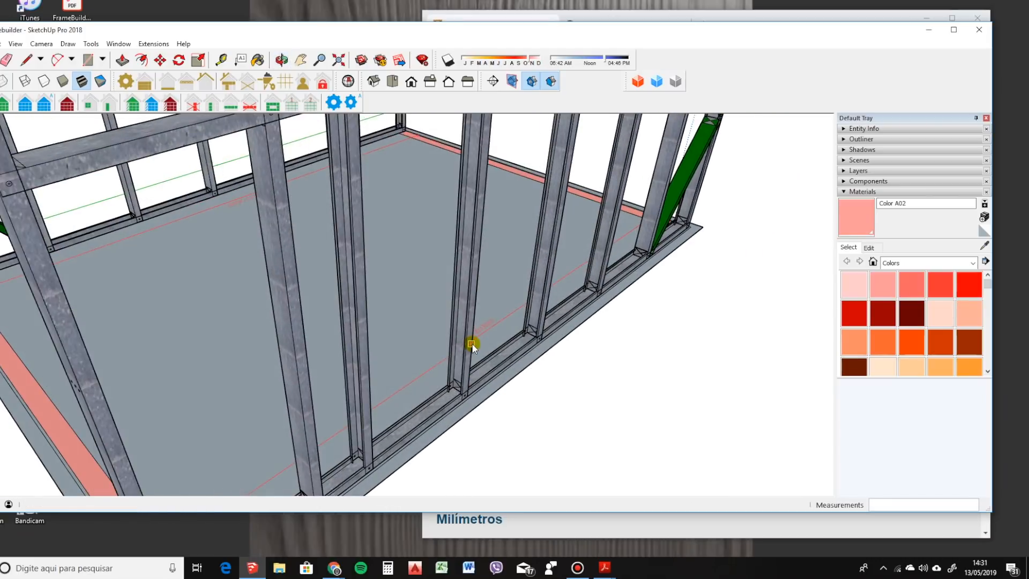
scroll(471, 344, "down", 3)
Delete both framed walls along the two long sides, leaving only the floor layout.
left_click(526, 282)
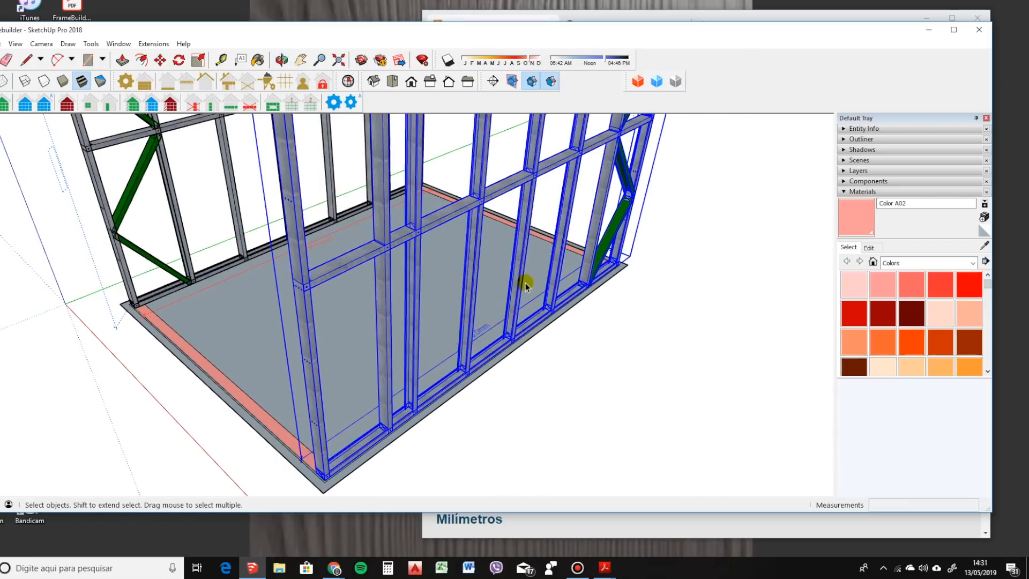
key("Delete")
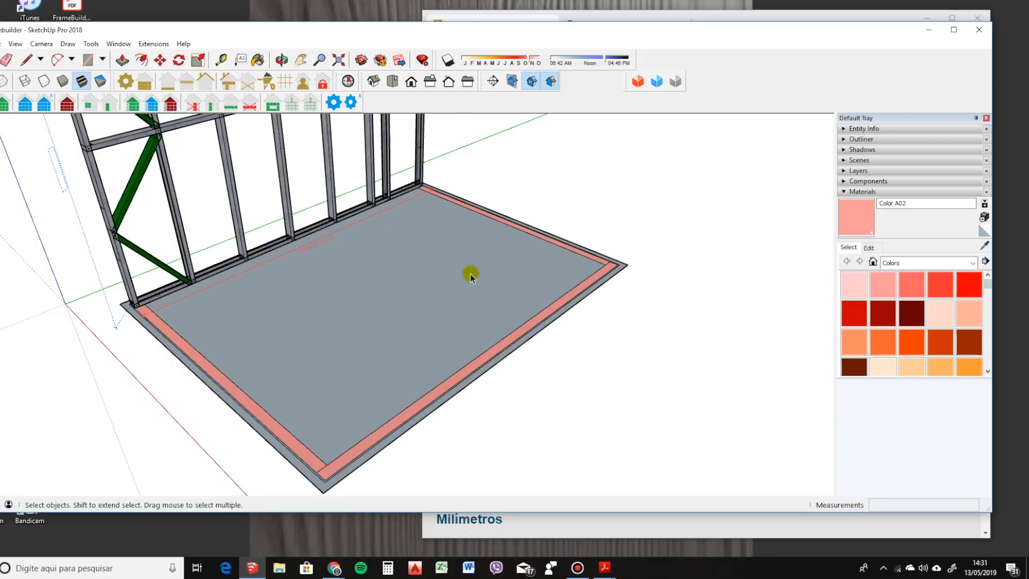
scroll(522, 338, "down", 3)
middle_click_drag(522, 337, 456, 228)
left_click_drag(411, 155, 411, 155)
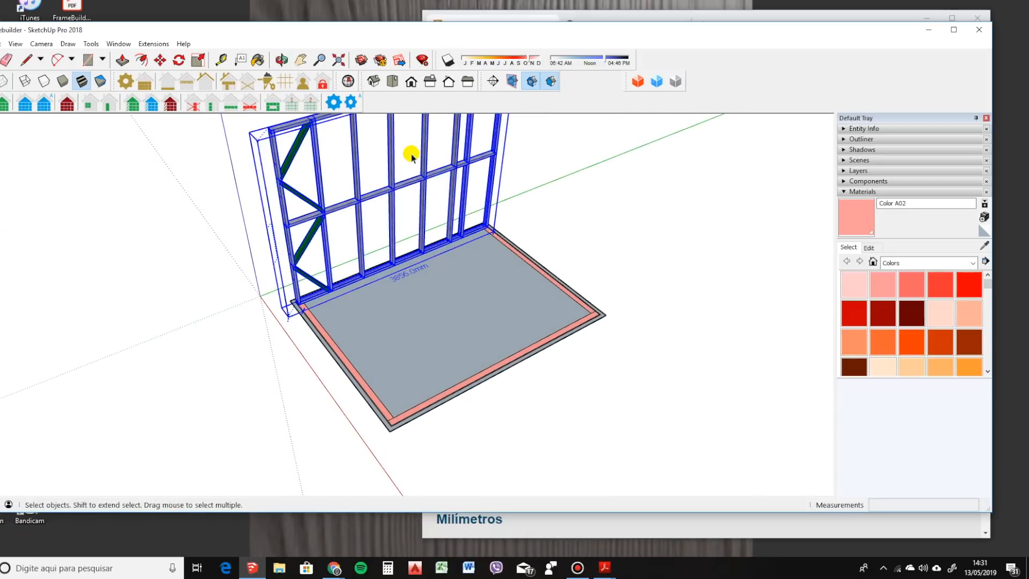
key("Delete")
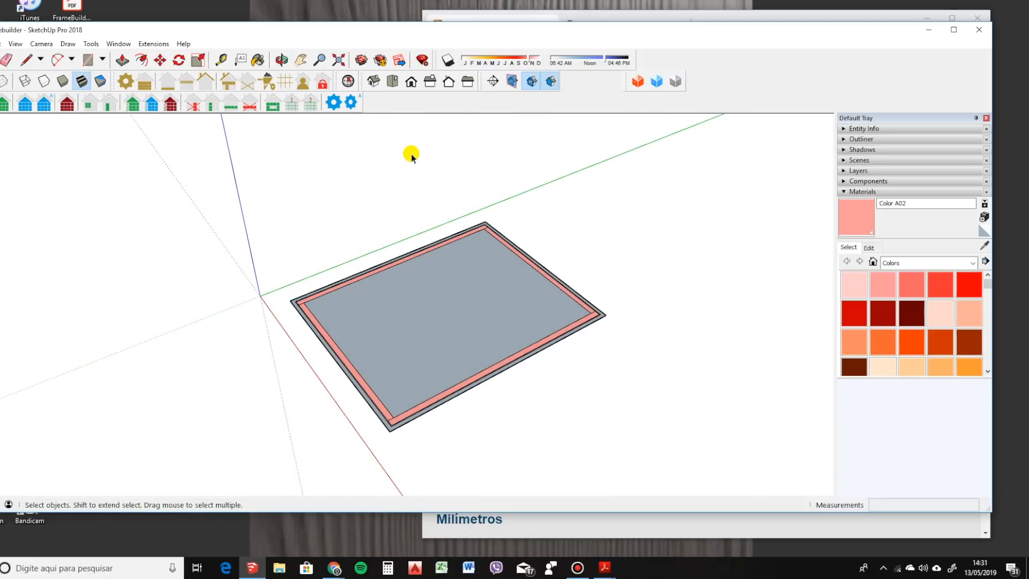
Trace the long side nearest the green axis from corner to corner with the Trace tool, using left Draw Offset.
left_click(294, 103)
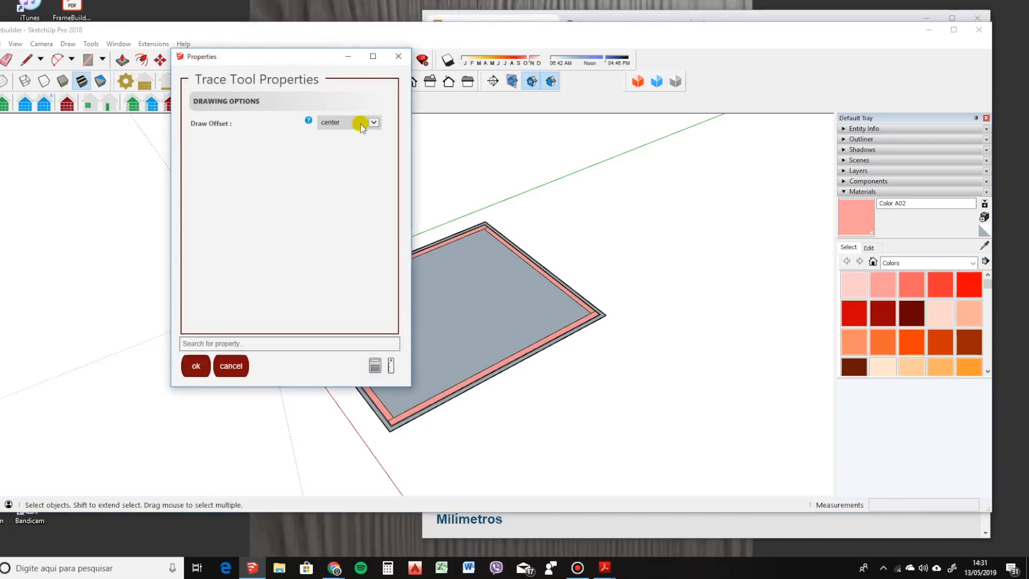
left_click(374, 121)
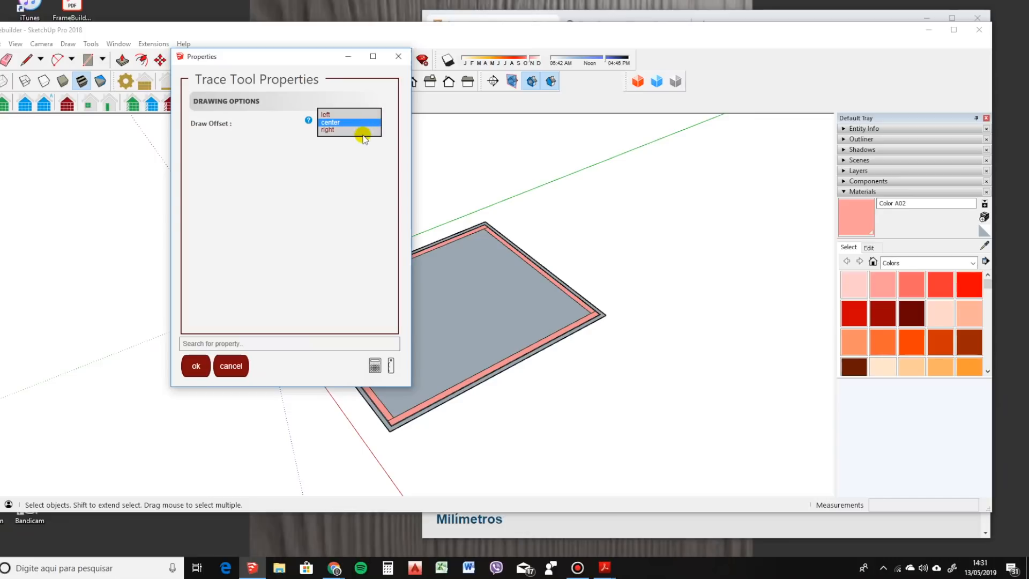
left_click(352, 114)
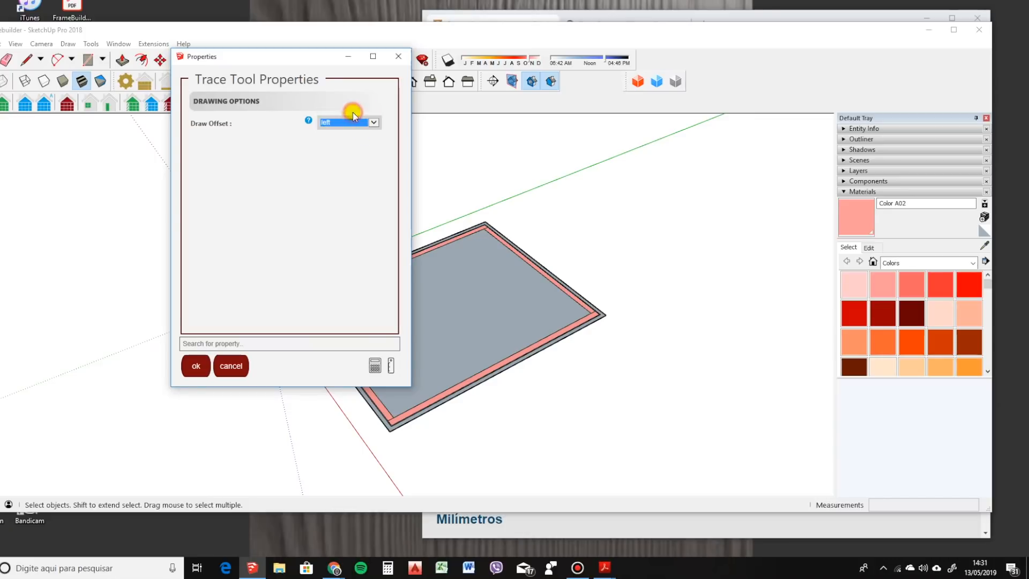
left_click(196, 366)
scroll(304, 305, "up", 5)
left_click(246, 296)
scroll(289, 343, "up", 2)
scroll(329, 387, "down", 5)
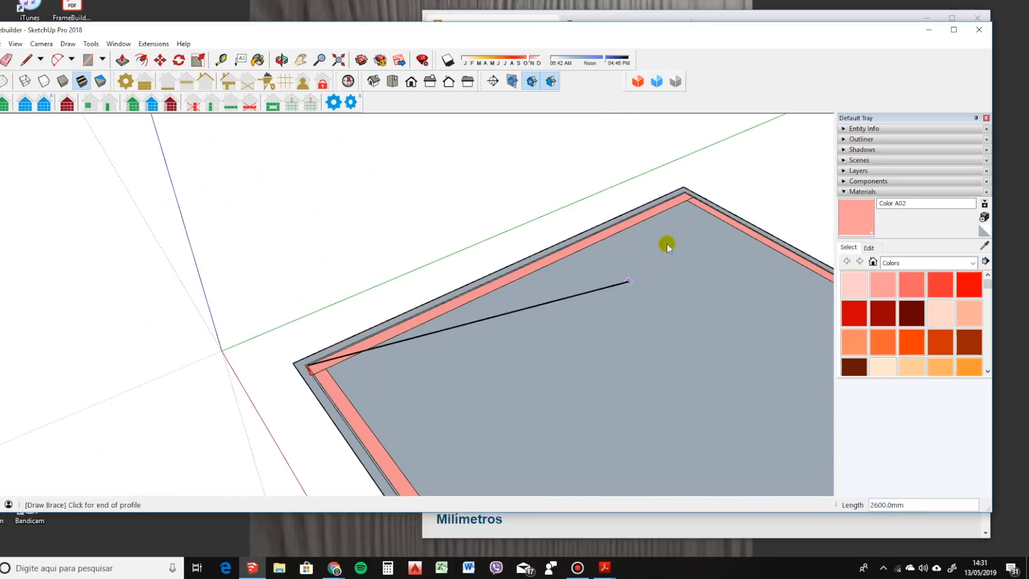
scroll(686, 182, "up", 5)
left_click(660, 195)
middle_click_drag(574, 246, 541, 256)
scroll(540, 252, "down", 6)
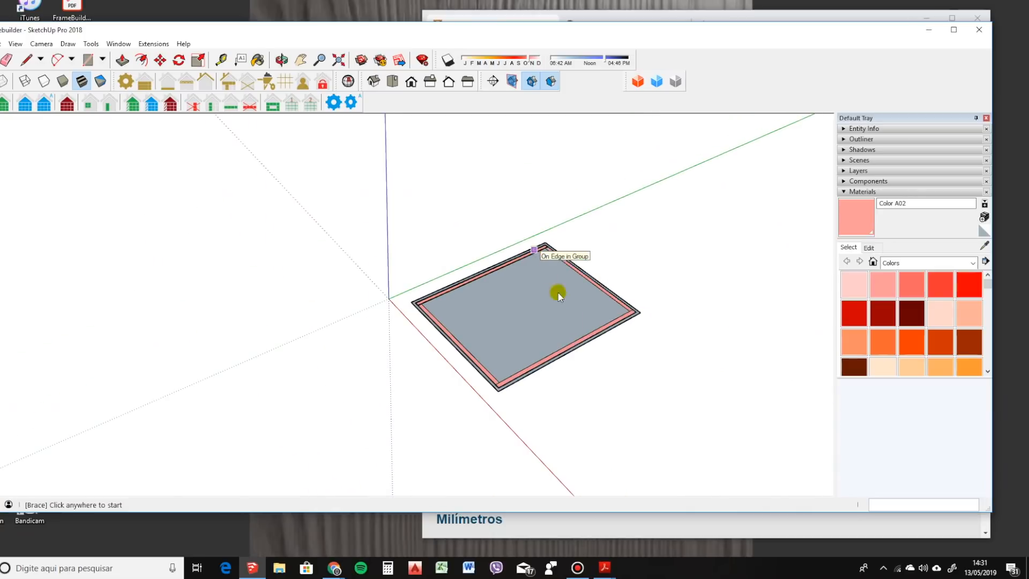
Trace the opposite long side of the layout between its two end corners.
scroll(533, 367, "up", 5)
left_click(427, 409)
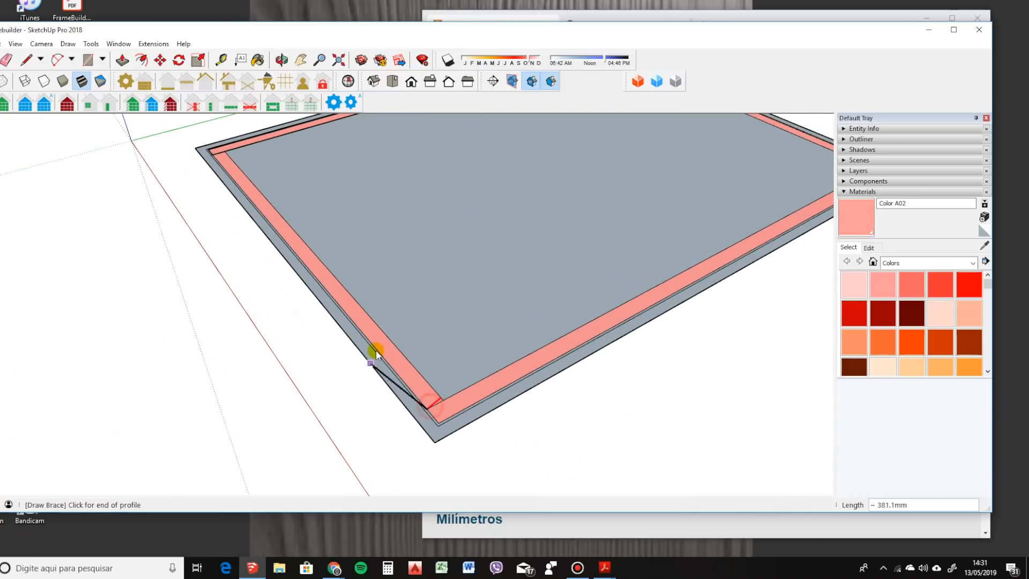
scroll(375, 349, "down", 4)
scroll(600, 274, "up", 5)
left_click(596, 248)
scroll(592, 278, "down", 4)
Trace the short side nearest the origin so it fits between the two long traces.
middle_click_drag(528, 279, 271, 236)
scroll(271, 231, "up", 5)
left_click(231, 232)
scroll(330, 358, "down", 4)
scroll(557, 197, "up", 5)
scroll(557, 197, "up", 5)
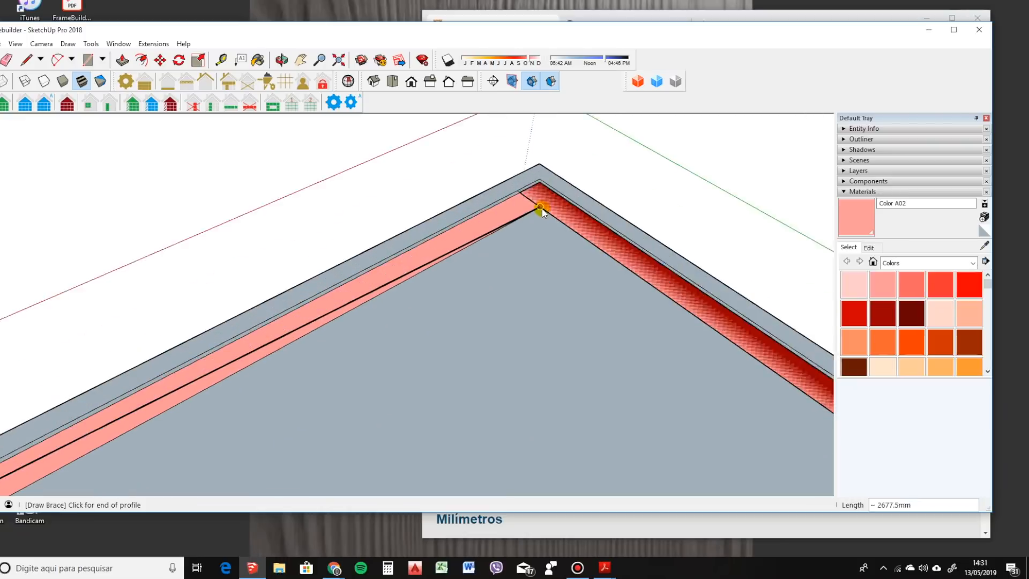
left_click(503, 183)
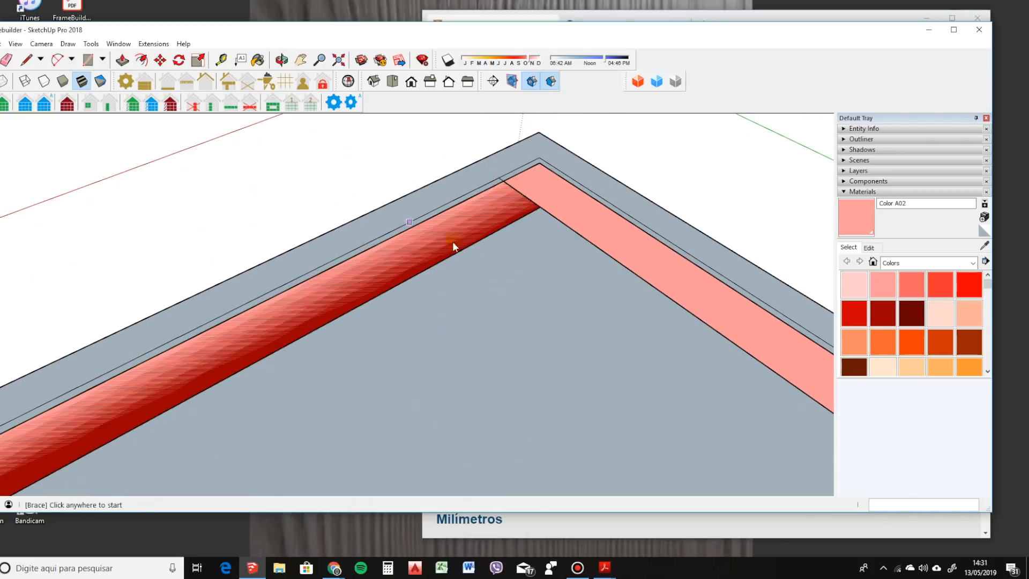
scroll(423, 225, "down", 6)
scroll(426, 244, "down", 4)
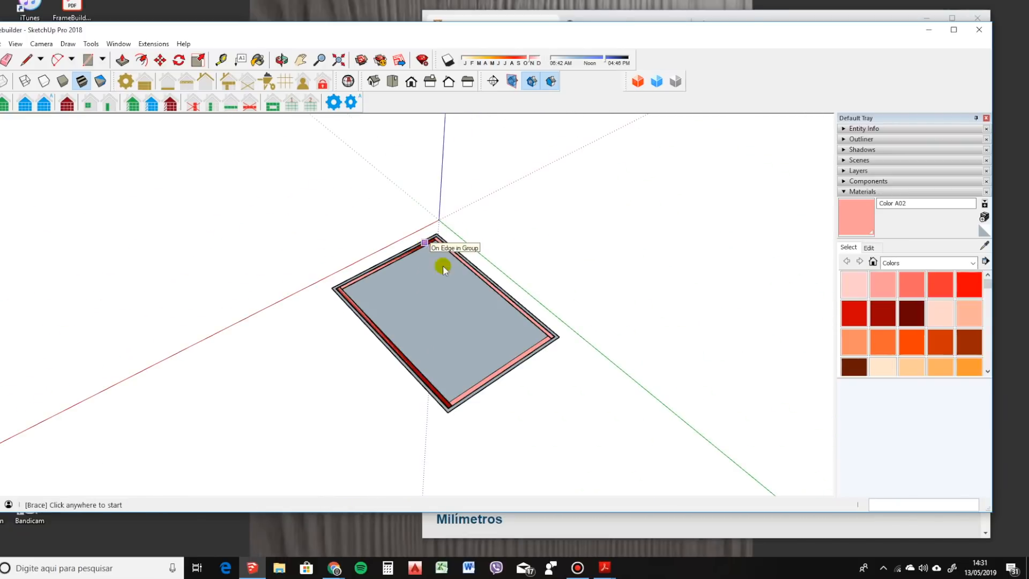
Trace the remaining short side between the long traces, 2676 mm long, closing the wall outline.
scroll(429, 375, "up", 8)
left_click(415, 381)
scroll(423, 364, "down", 6)
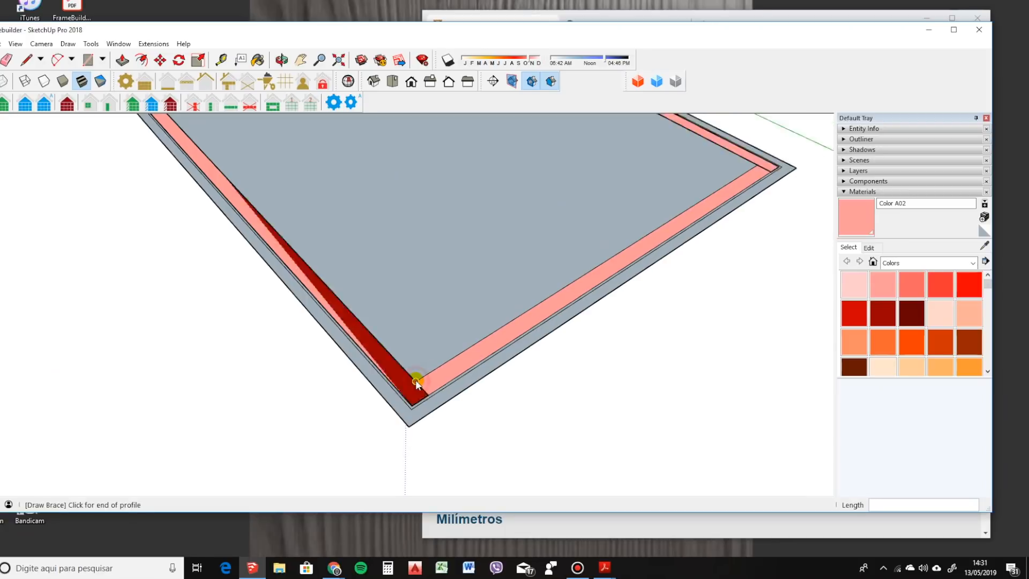
scroll(643, 239, "up", 7)
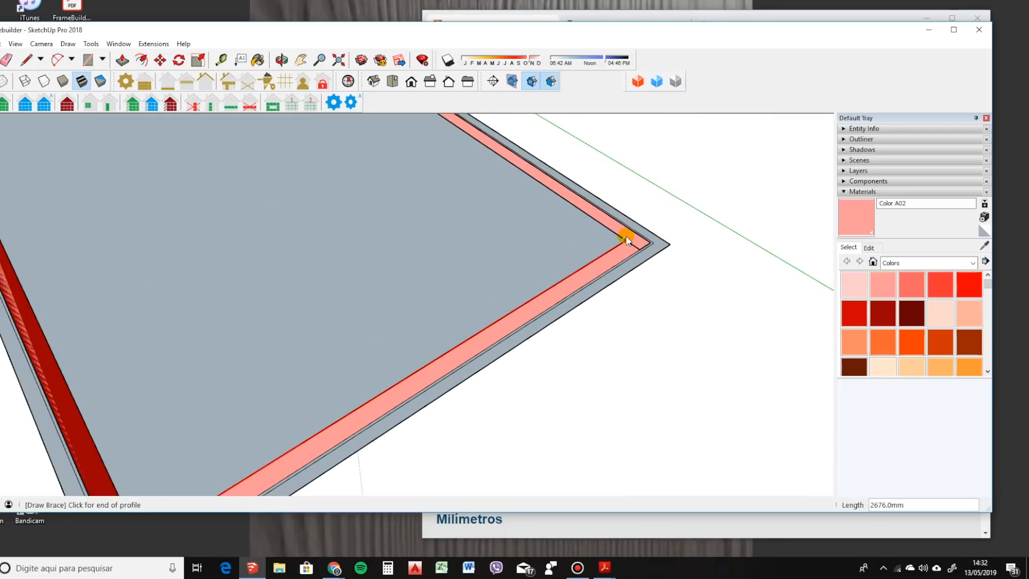
left_click(627, 239)
scroll(536, 268, "down", 8)
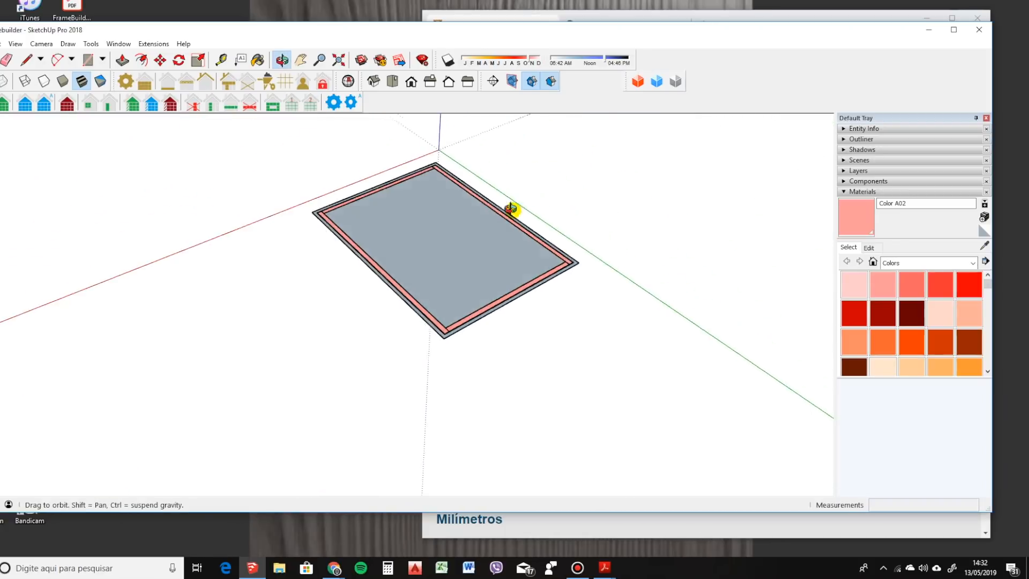
Generate the framed walls from the four traced wall lines and check the assembled room.
left_click(313, 105)
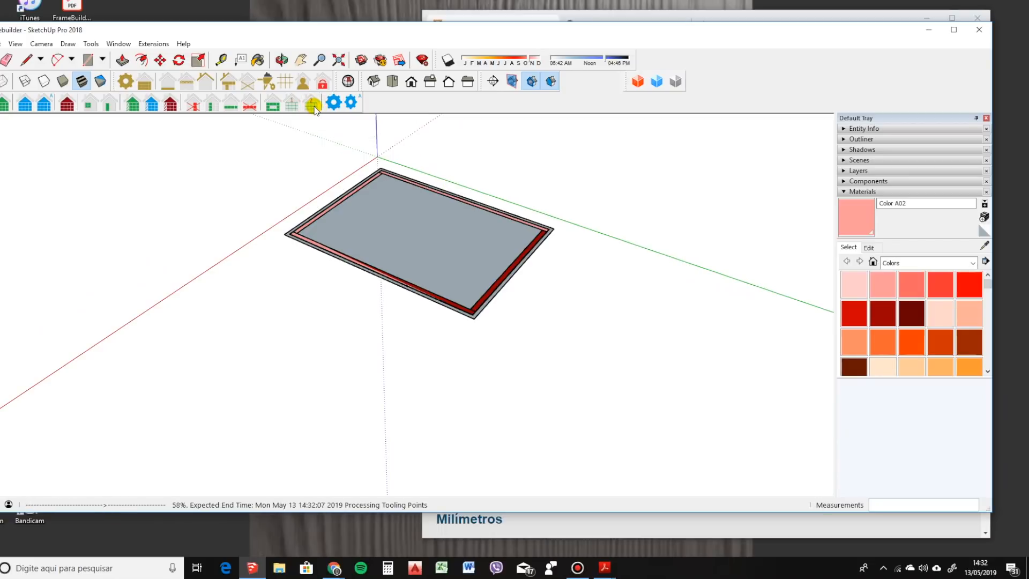
scroll(355, 279, "down", 3)
middle_click_drag(369, 279, 627, 276)
scroll(332, 208, "up", 4)
middle_click_drag(294, 207, 320, 309)
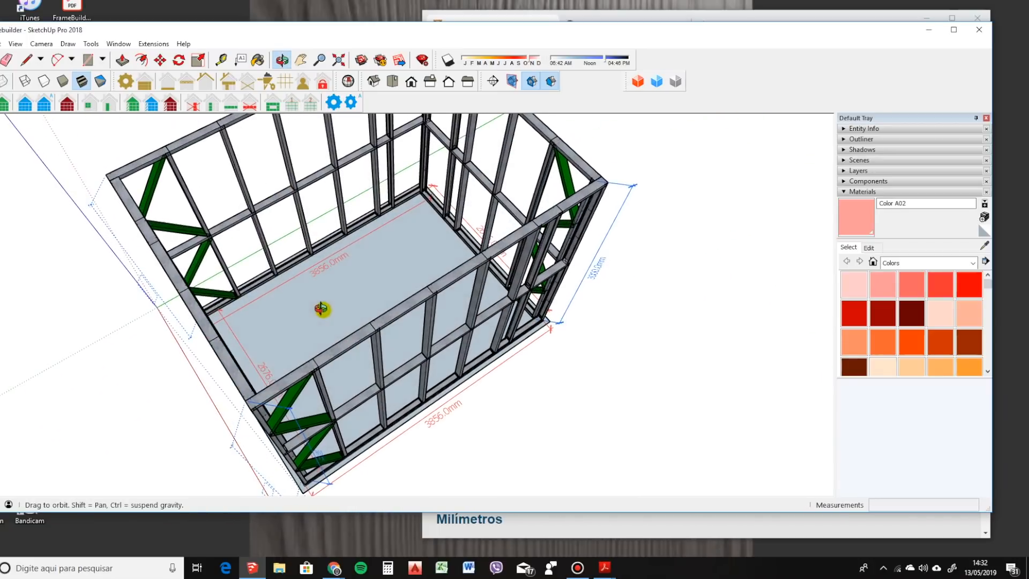
scroll(363, 241, "down", 5)
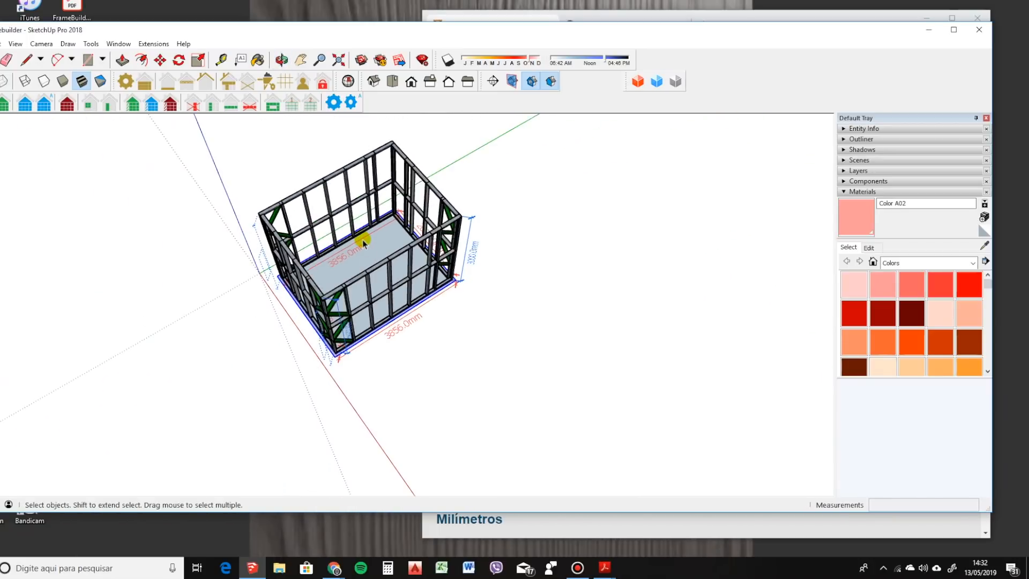
Place a copy of the floor layout in the empty area beside the framed room.
key("m")
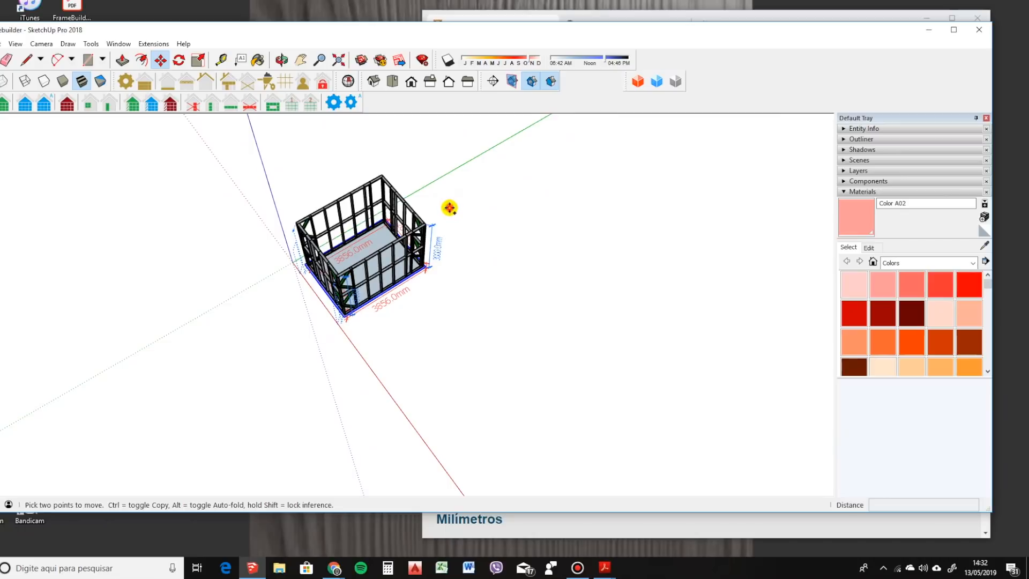
left_click(449, 208)
key("ctrl")
left_click(545, 308)
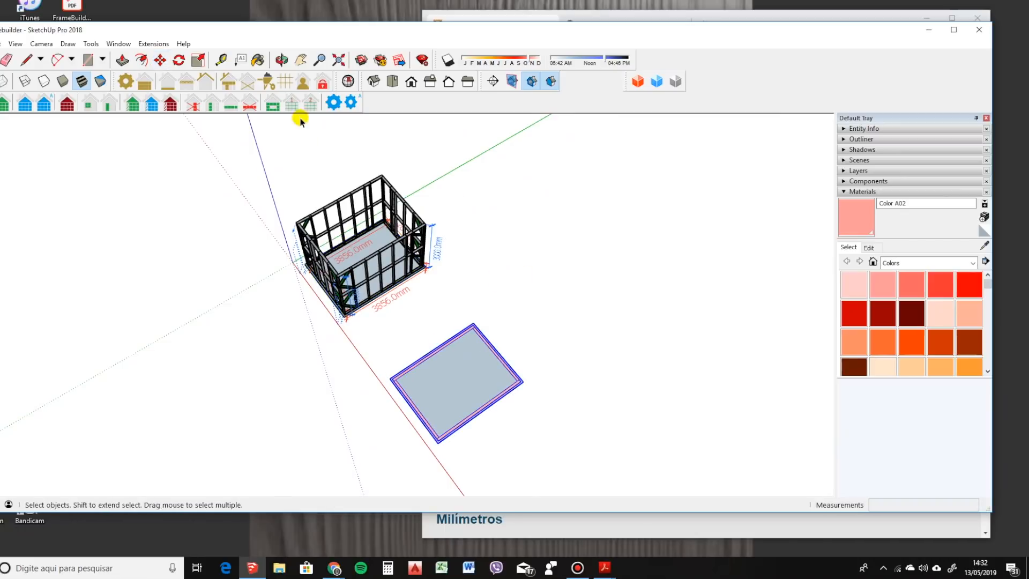
Start the Quick Wall tool with its Wall Class set to exterior.
left_click(274, 102)
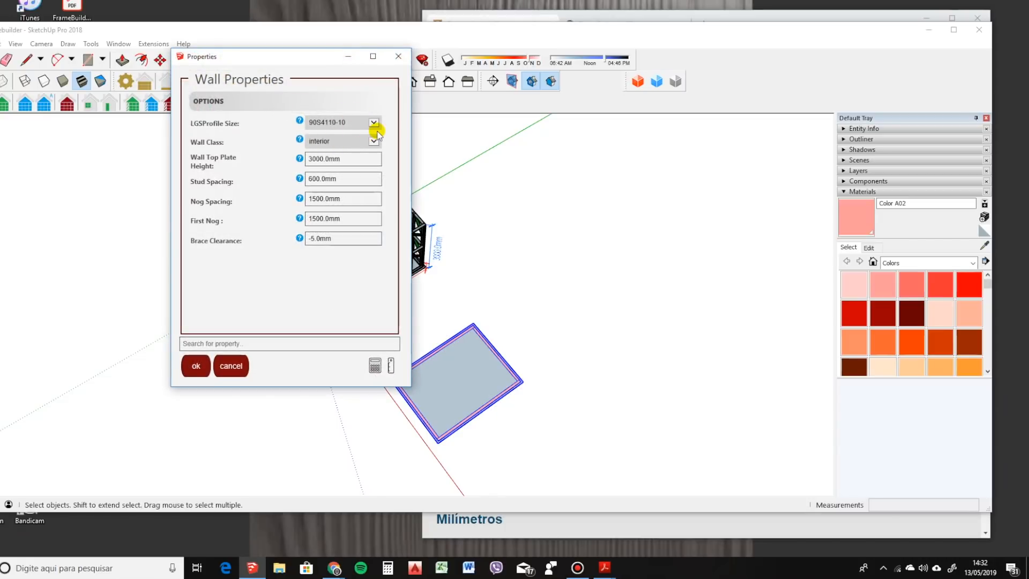
left_click(334, 141)
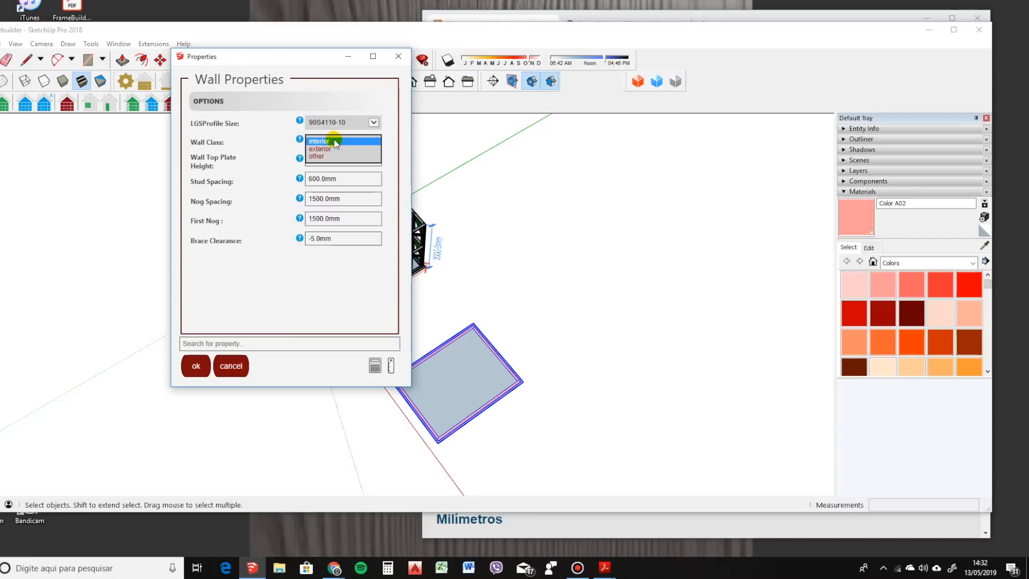
left_click(336, 147)
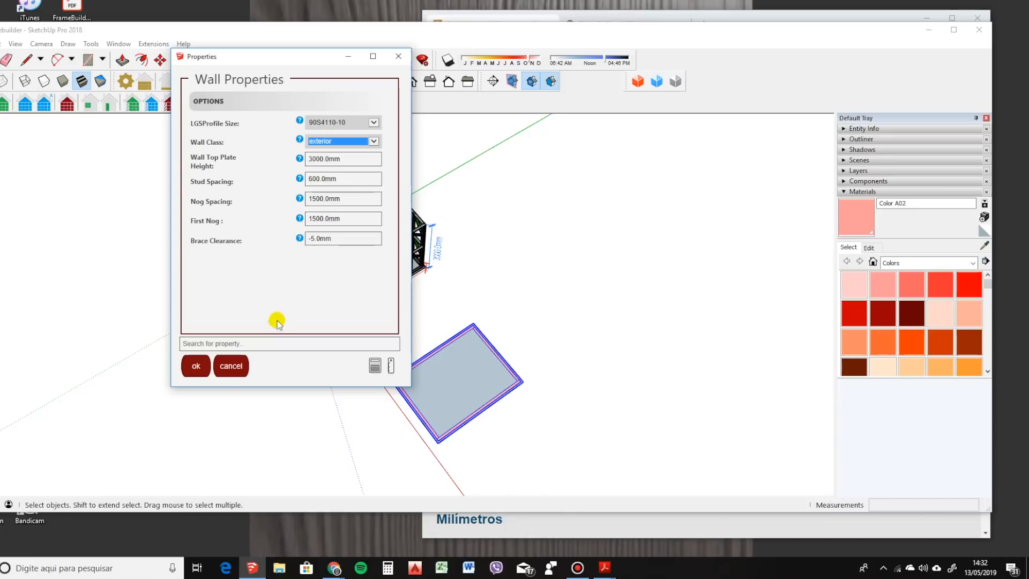
left_click(196, 366)
Generate quick walls on the copied floor by picking its two front corners and the back corner at 2856 mm depth.
scroll(407, 381, "up", 4)
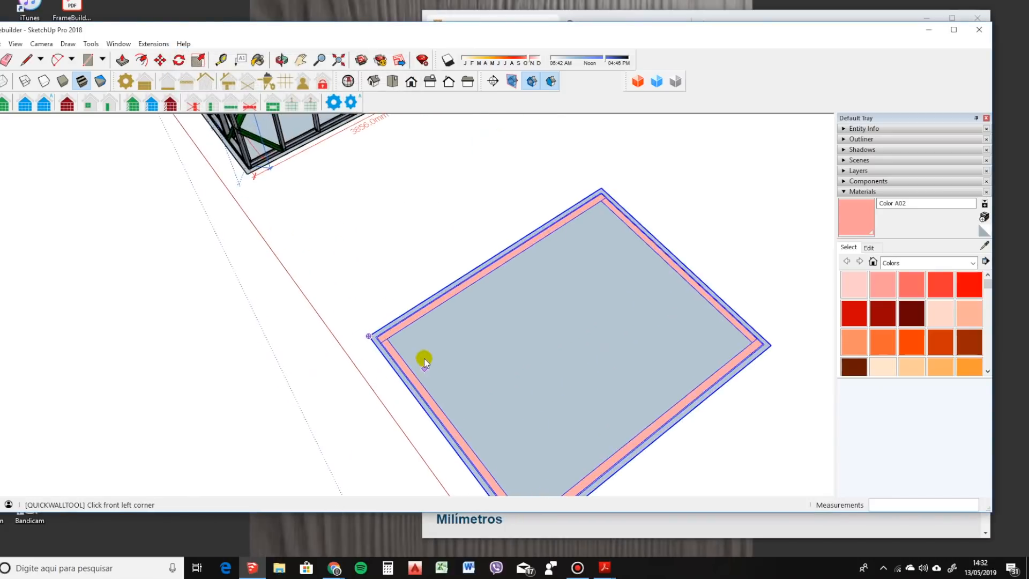
scroll(356, 321, "up", 5)
left_click(301, 311)
scroll(316, 300, "down", 6)
scroll(542, 195, "up", 5)
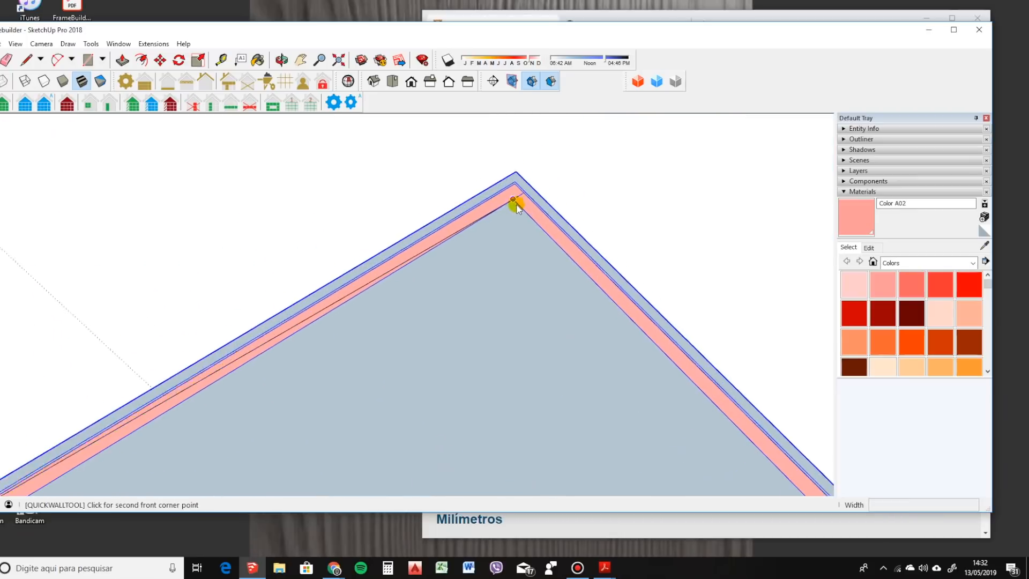
left_click(515, 202)
scroll(536, 206, "up", 2)
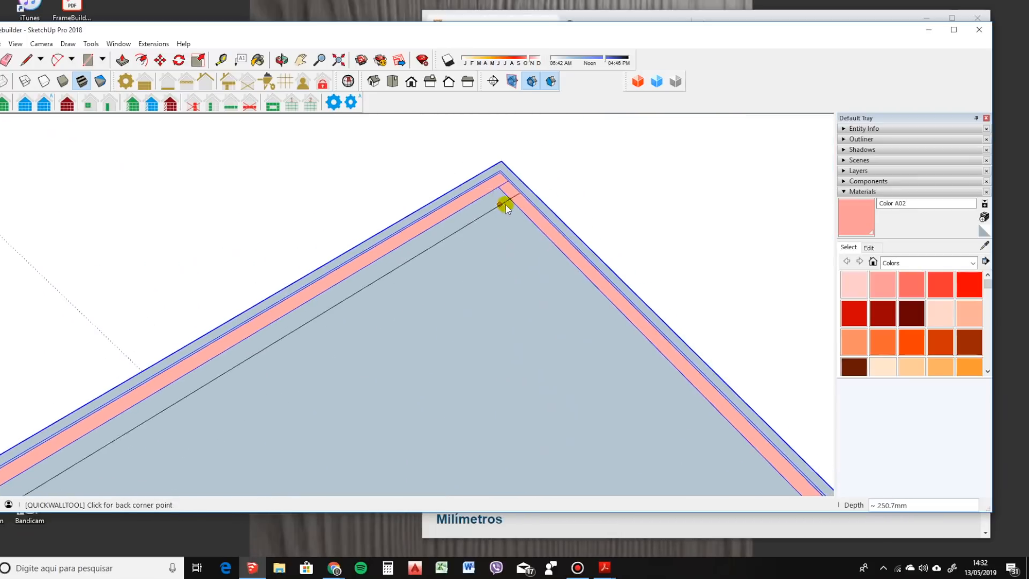
scroll(504, 201, "down", 6)
scroll(604, 282, "up", 7)
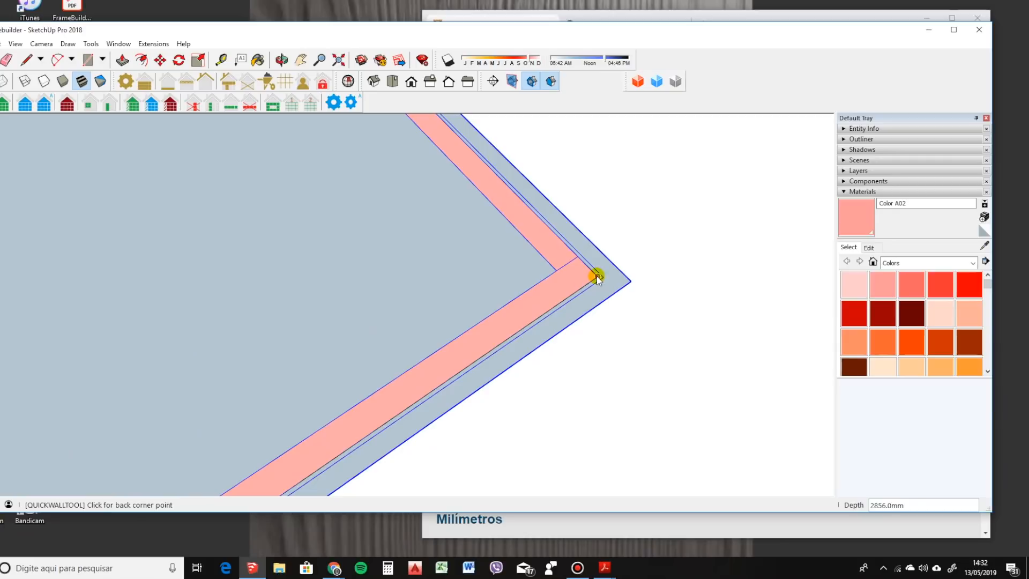
left_click(597, 276)
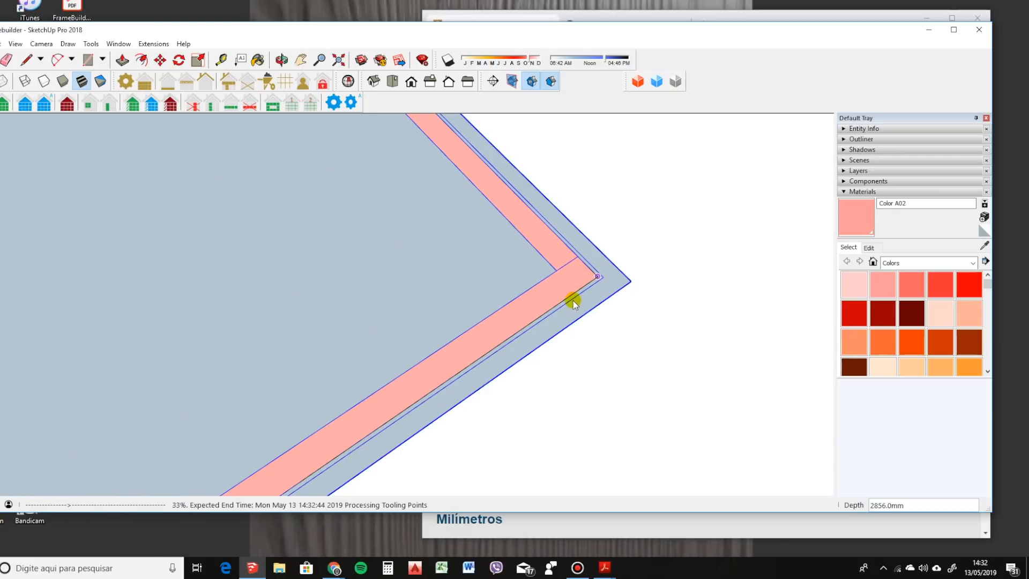
Examine the studs, nogs and corner braces of the quick-wall room beside the first framed room.
scroll(572, 300, "down", 6)
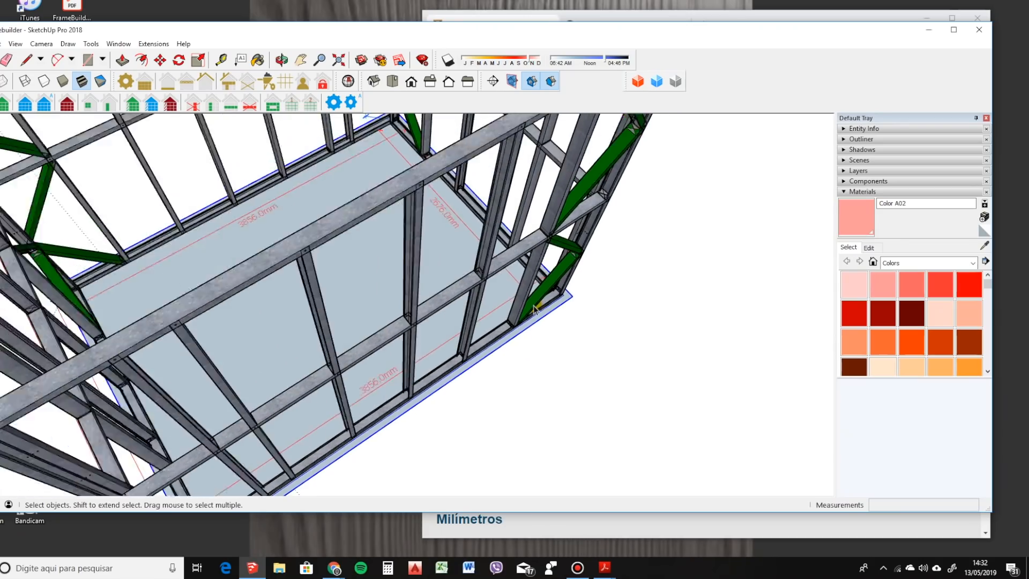
scroll(532, 306, "down", 4)
middle_click_drag(528, 299, 399, 268)
scroll(429, 328, "down", 3)
middle_click_drag(429, 328, 407, 275)
scroll(407, 272, "up", 5)
scroll(407, 271, "down", 4)
scroll(374, 218, "up", 5)
scroll(370, 206, "down", 2)
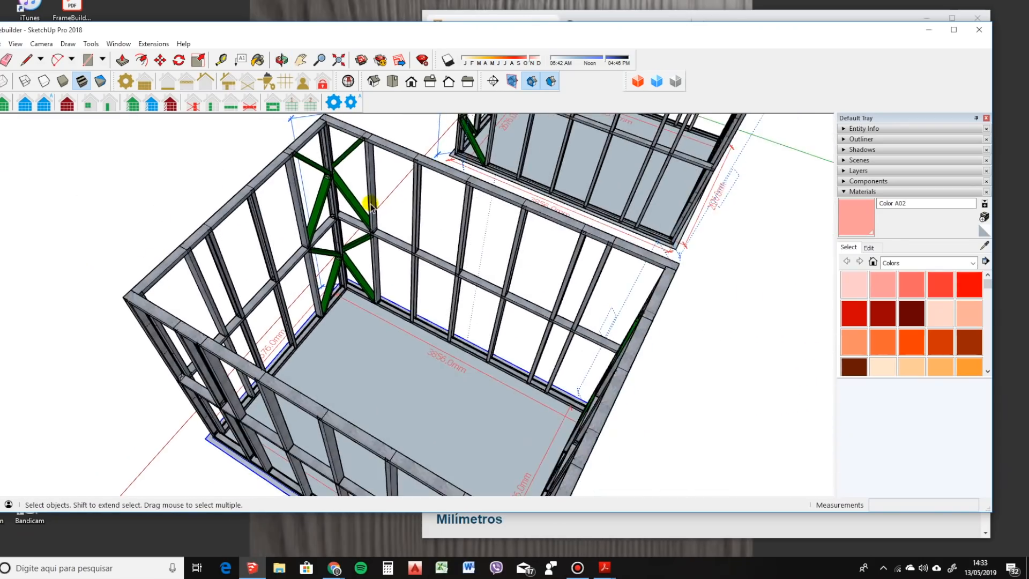
scroll(369, 205, "down", 2)
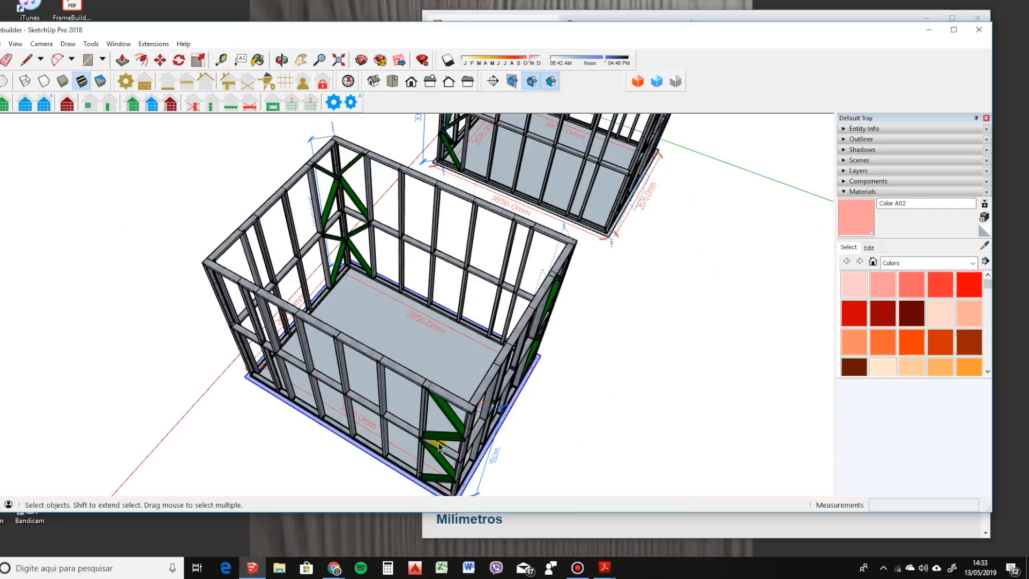
Delete the whole quick-wall room together with the copied floor layout beneath it.
middle_click_drag(438, 429, 535, 406)
middle_click_drag(536, 407, 817, 379)
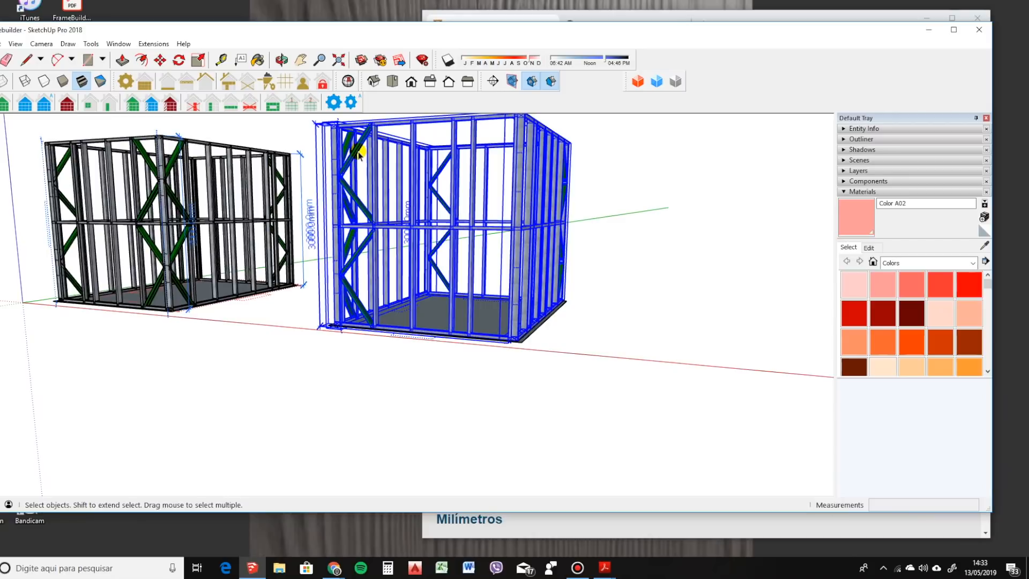
key("Delete")
left_click(501, 321)
key("Delete")
Open the remaining floor layout for editing and draw a line across the long wall strip opposite the green axis, at its midpoint.
middle_click_drag(542, 306, 387, 362)
key("shift+z")
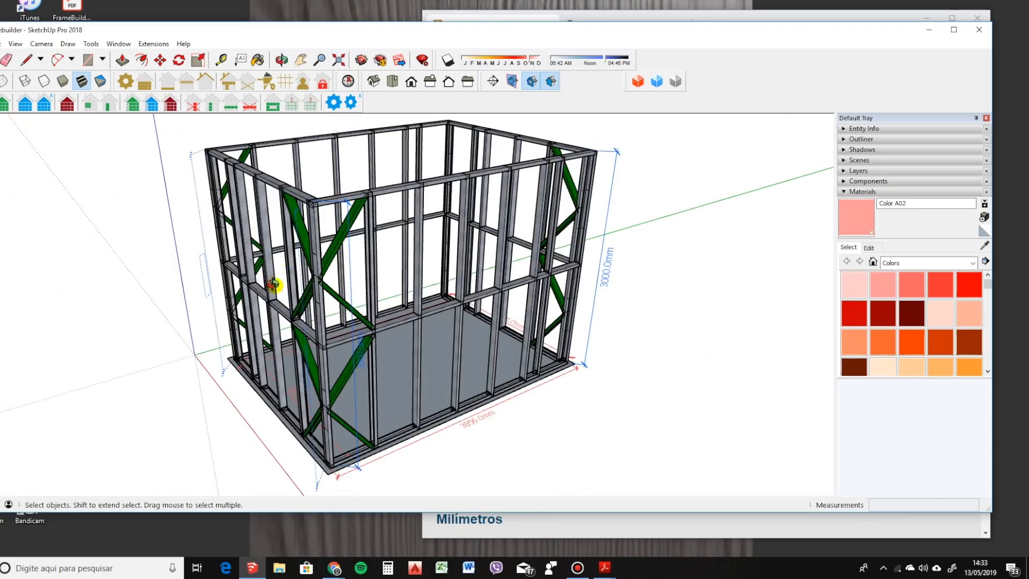
middle_click_drag(279, 275, 123, 321)
scroll(266, 207, "up", 3)
middle_click_drag(266, 207, 429, 328)
scroll(423, 346, "down", 3)
middle_click_drag(416, 363, 480, 410)
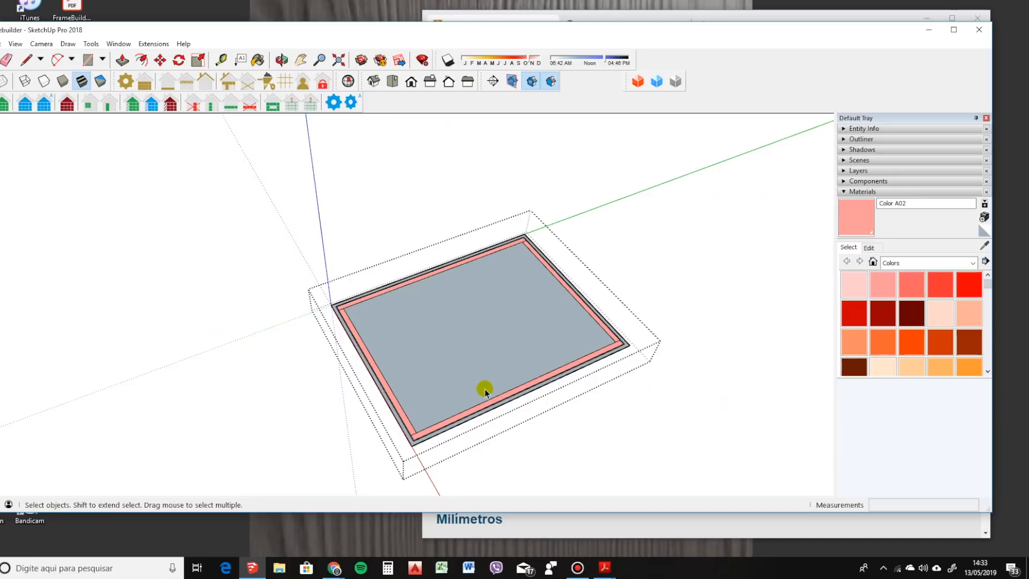
middle_click_drag(484, 386, 509, 439)
scroll(509, 440, "up", 2)
key("l")
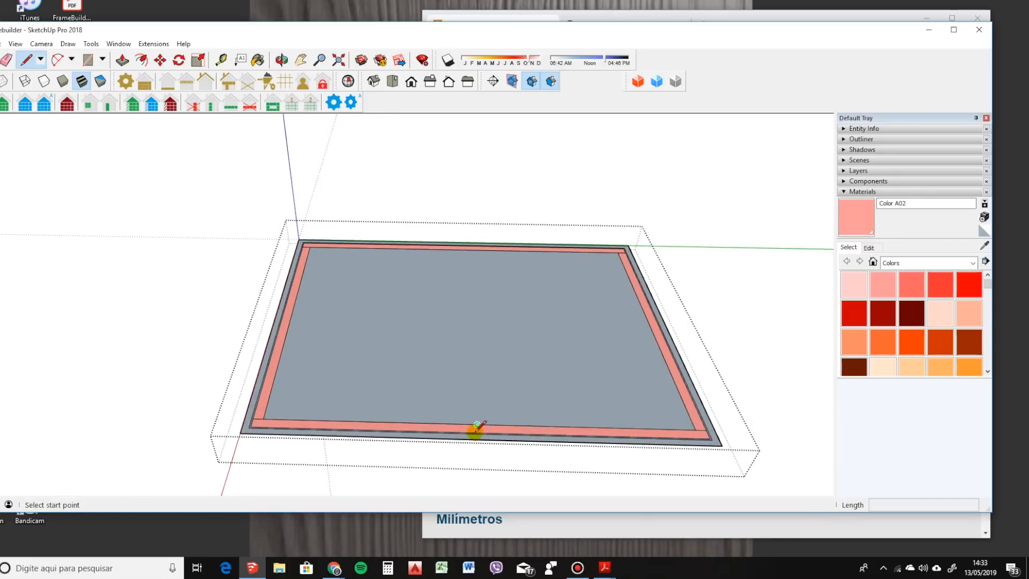
left_click(476, 424)
scroll(478, 426, "up", 2)
left_click(480, 439)
key("space")
Copy the midpoint line to one side along the strip and copy that line 2000 mm back, bounding a centred opening.
key("m")
left_click(432, 328)
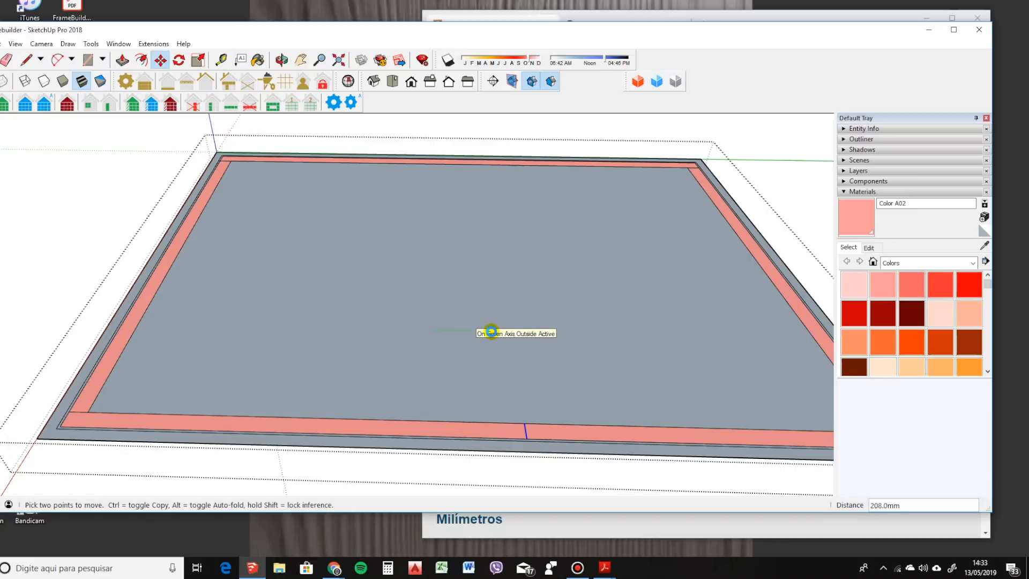
key("ctrl")
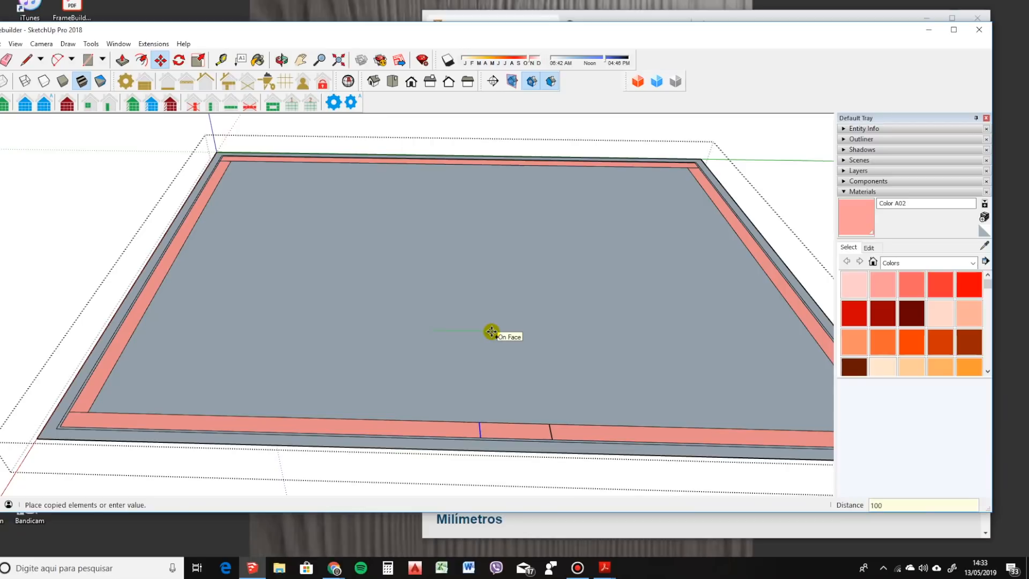
key("Return")
left_click(530, 326)
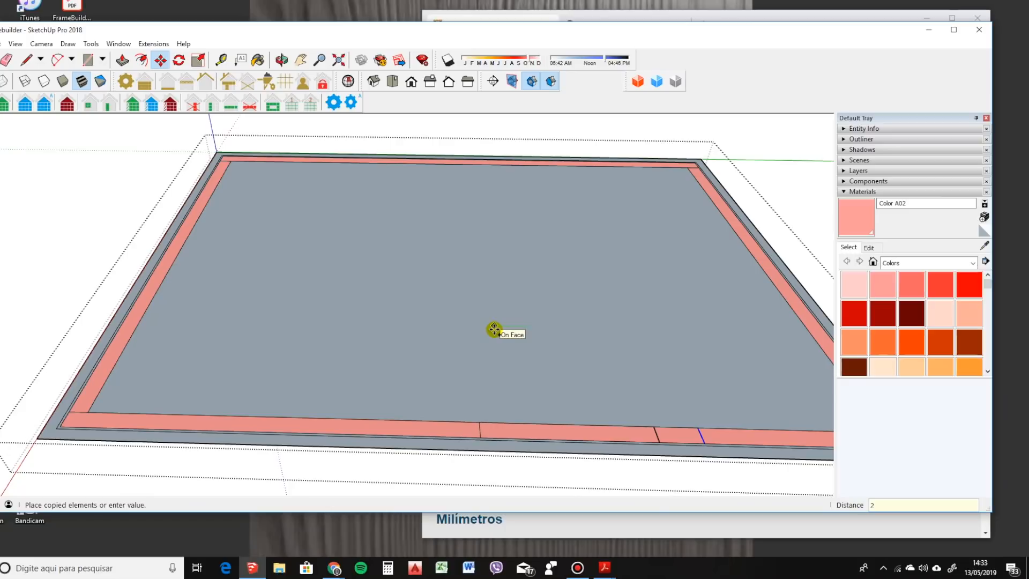
type("2000")
key("Return")
key("space")
Paint both halves of the centred opening in the long wall strip with the Default material.
key("b")
key("super")
left_click(537, 376)
left_click(536, 400, "alt")
left_click(533, 432)
left_click(448, 430)
Copy the corner joint line along the adjoining short wall strip and copy the result further along, bounding a second opening.
mouse_move(434, 426)
middle_mouse_down()
mouse_move(386, 404)
mouse_move(577, 405)
mouse_move(482, 395)
mouse_move(535, 395)
middle_mouse_up()
key("l")
scroll(238, 371, "up", 3)
key("space")
left_click(191, 375)
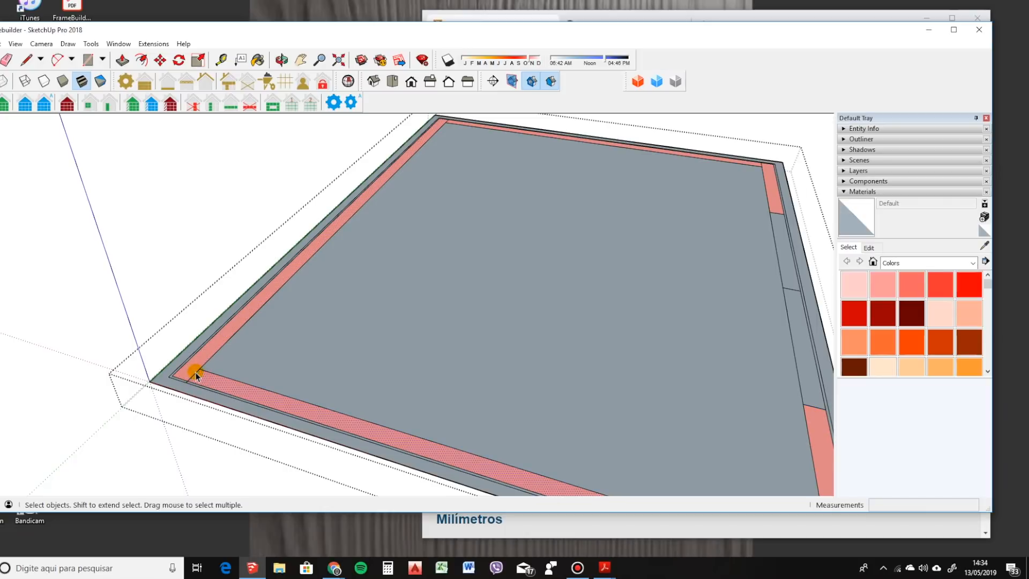
key("m")
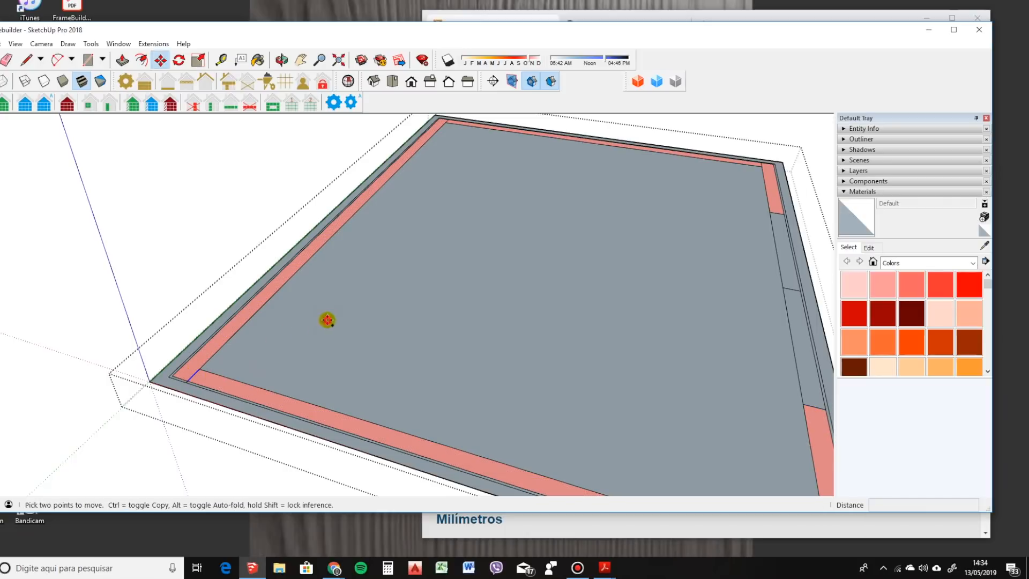
key("ctrl")
left_click(327, 320)
key("Return")
key("ctrl")
left_click(357, 332)
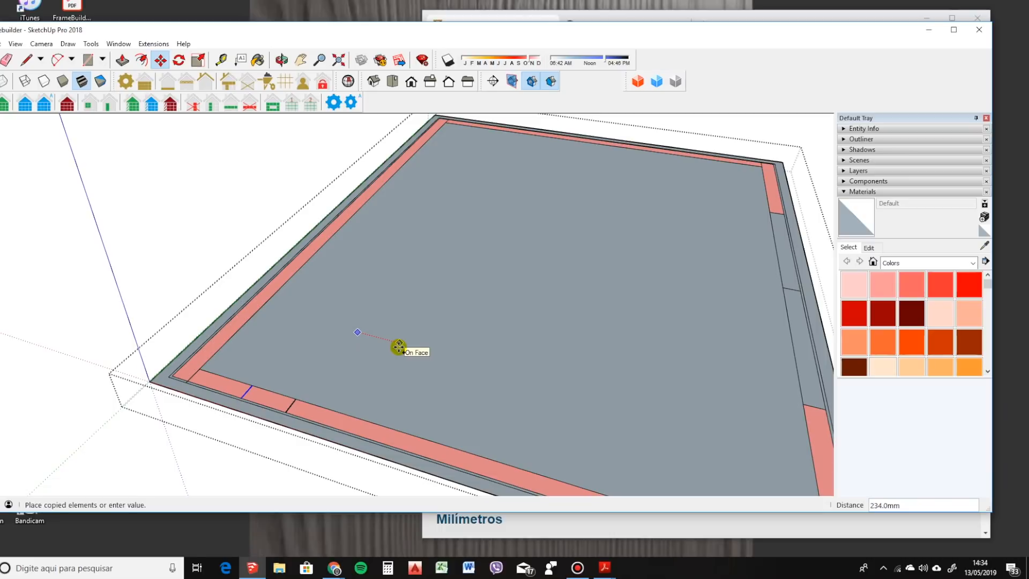
key("Return")
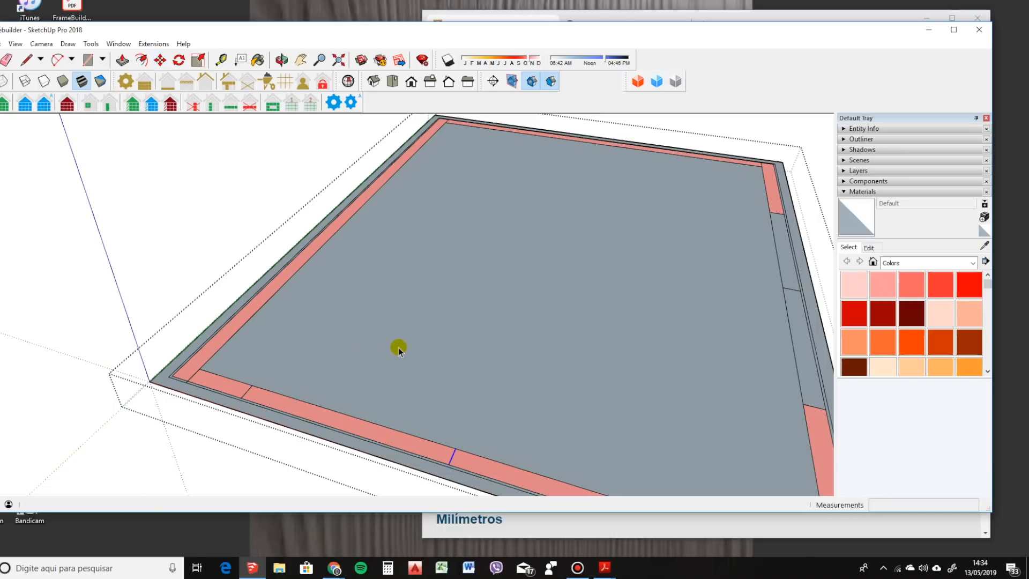
Paint the second opening in the short wall strip with the Default material and close the layout for editing.
key("b")
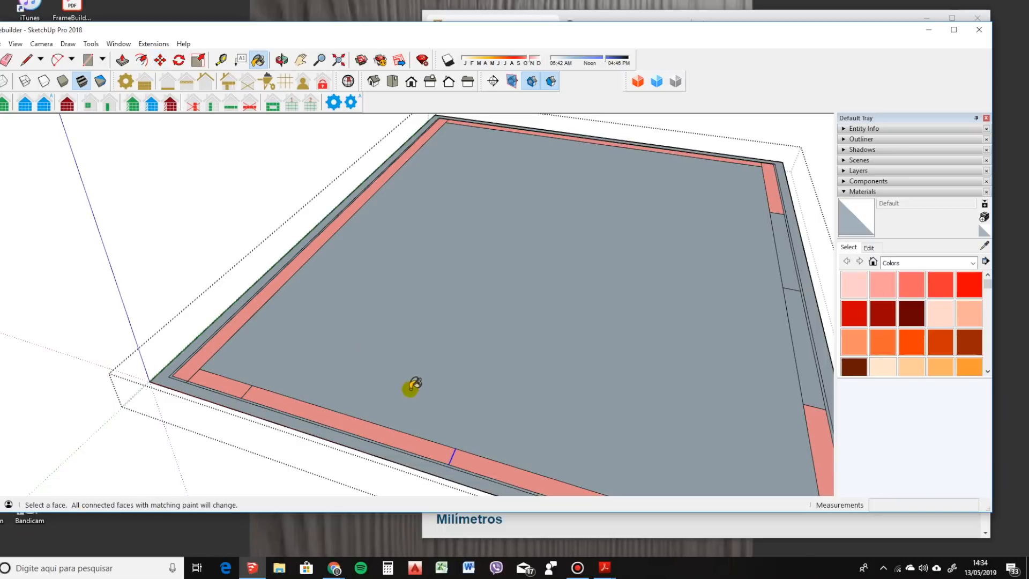
left_click(406, 432)
key("space")
scroll(510, 382, "down", 5)
mouse_move(510, 382)
middle_mouse_down()
mouse_move(368, 383)
mouse_move(414, 329)
middle_mouse_up()
left_click(563, 427)
Examine where the marked openings fall relative to the studs and green corner braces of the framed walls.
middle_click_drag(487, 421, 355, 452)
scroll(489, 452, "up", 6)
scroll(523, 405, "down", 4)
middle_click_drag(427, 450, 230, 286)
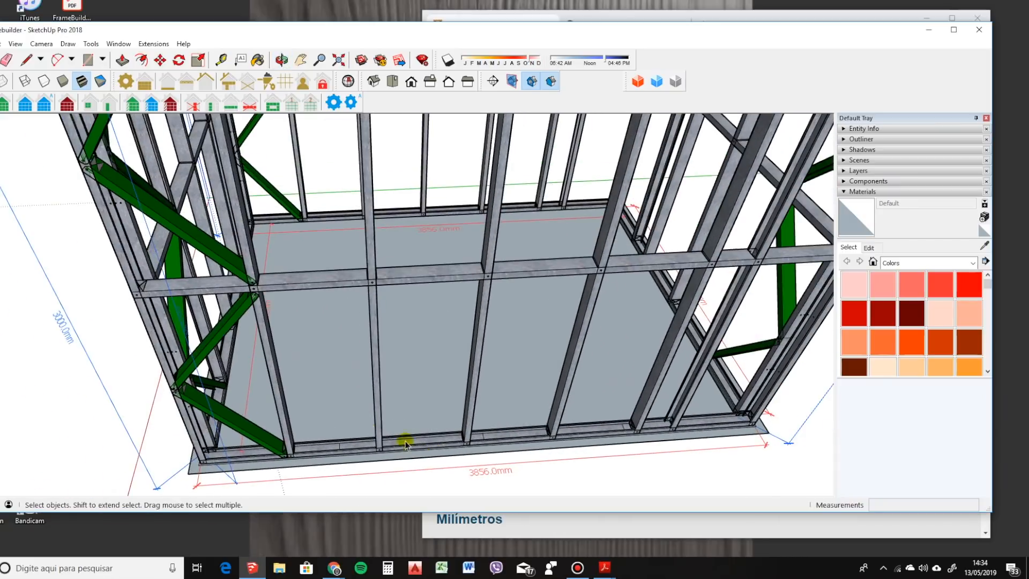
scroll(249, 347, "down", 3)
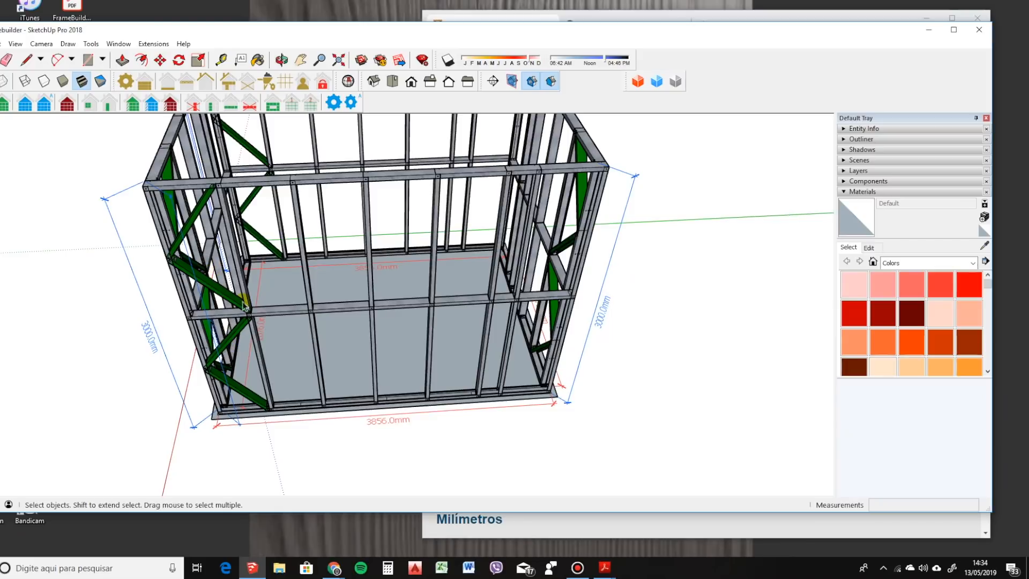
scroll(368, 408, "up", 3)
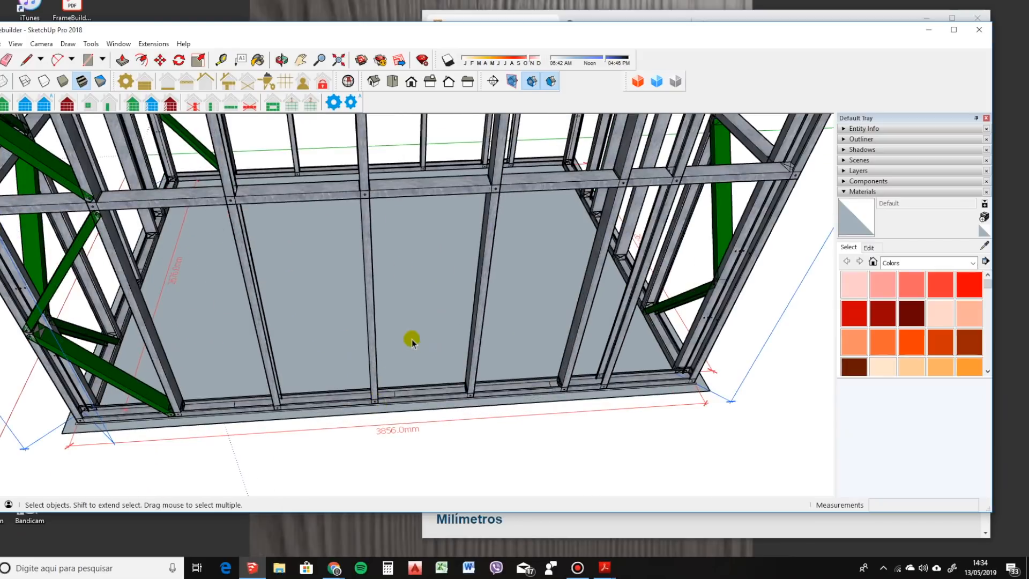
scroll(404, 402, "down", 3)
mouse_move(381, 416)
middle_mouse_down()
mouse_move(406, 374)
mouse_move(608, 354)
mouse_move(736, 373)
mouse_move(496, 291)
middle_mouse_up()
scroll(509, 482, "up", 2)
scroll(402, 352, "up", 3)
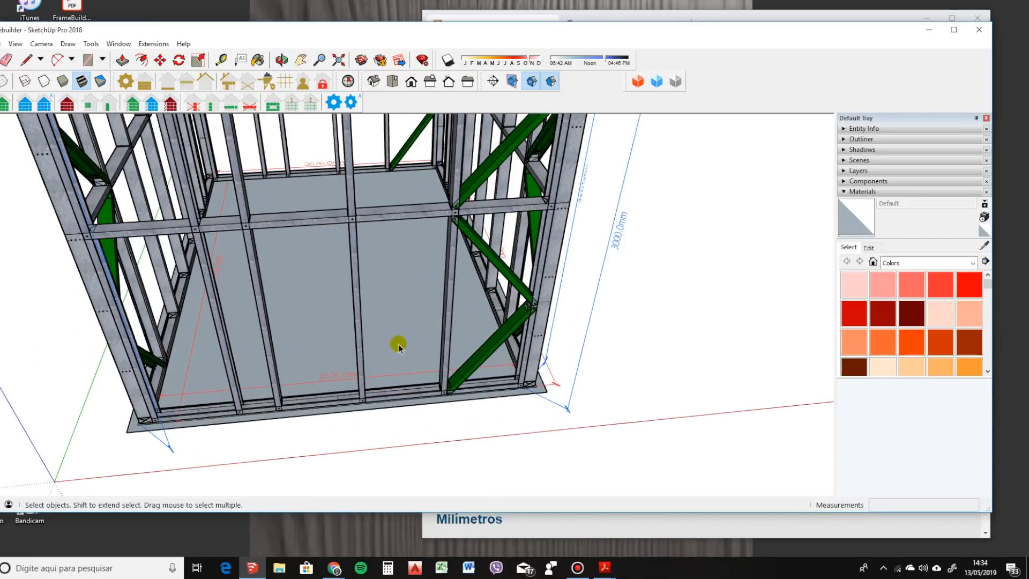
Reopen the floor layout and move the painted opening along the short wall strip, away from the corner near the origin.
double_click(396, 338)
left_click_drag(184, 379, 361, 443)
key("m")
left_click(314, 451)
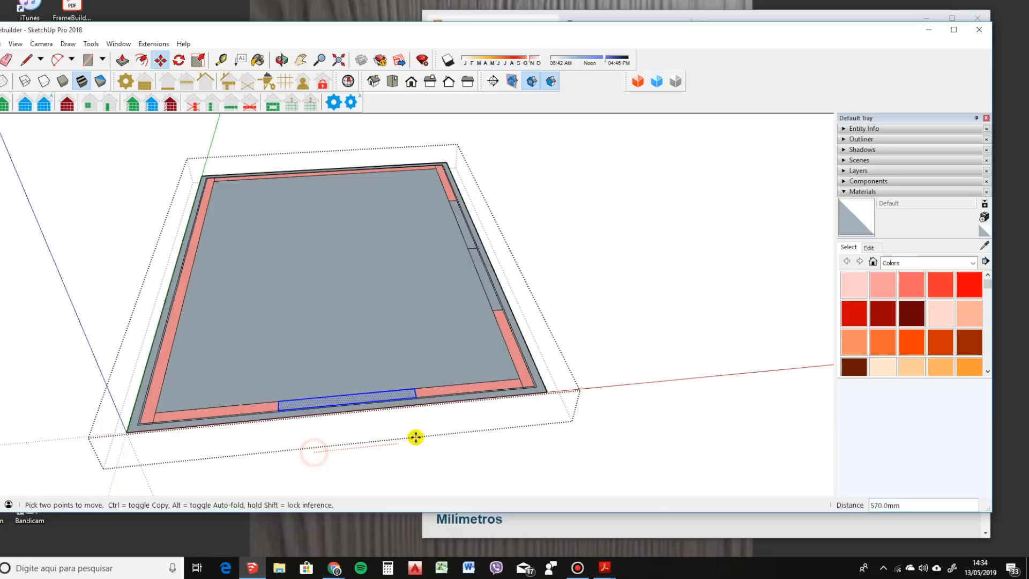
left_click(484, 430)
key("space")
left_click(617, 357)
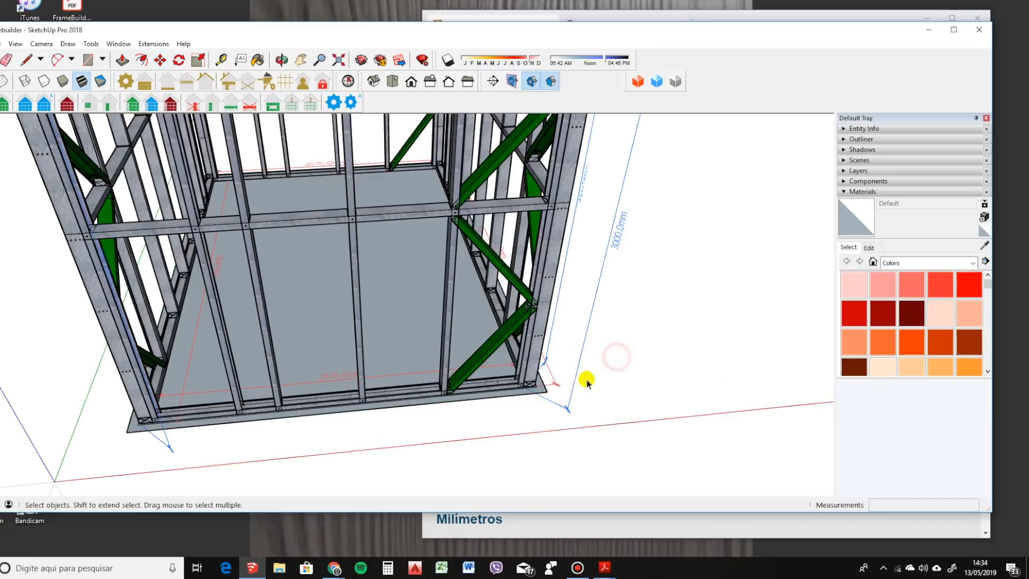
Select the framed short wall along the red axis that stands on the marked opening.
scroll(503, 373, "up", 5)
middle_click_drag(473, 409, 409, 175)
scroll(473, 386, "down", 3)
scroll(484, 411, "down", 3)
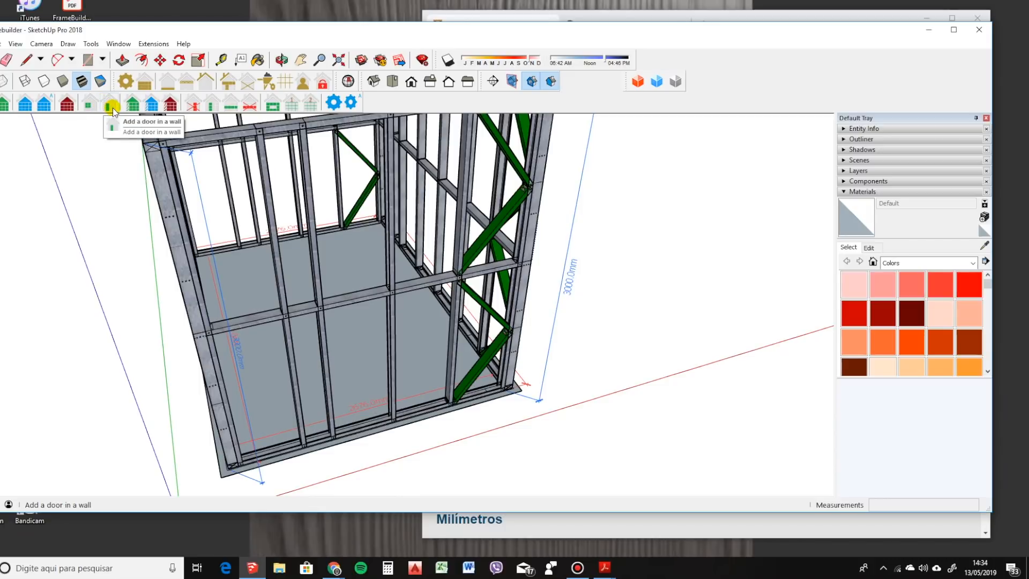
left_click(239, 131)
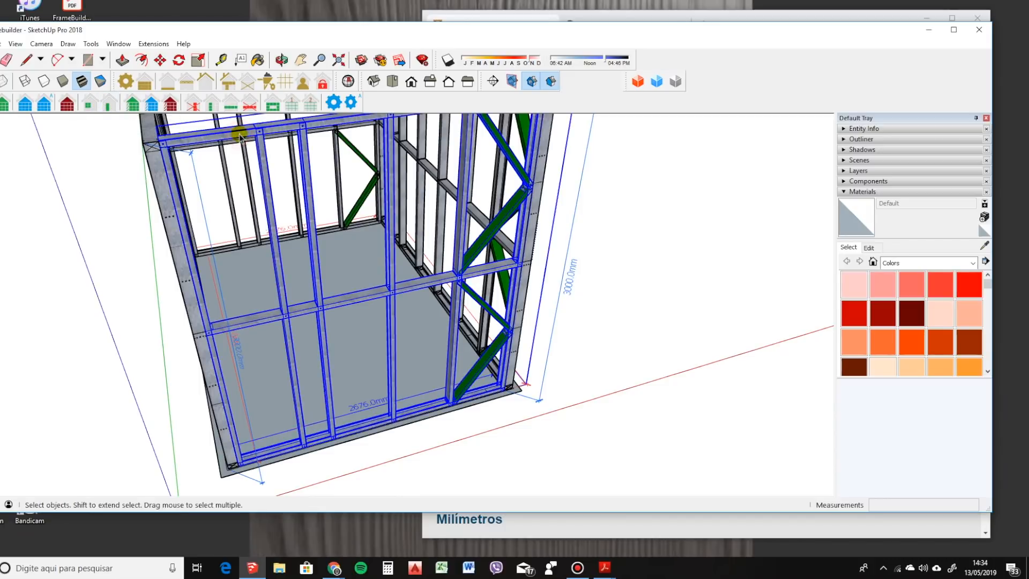
Set the door tool's header top chord height to 3000 mm and header bottom chord height to 2200 mm.
left_click(114, 100)
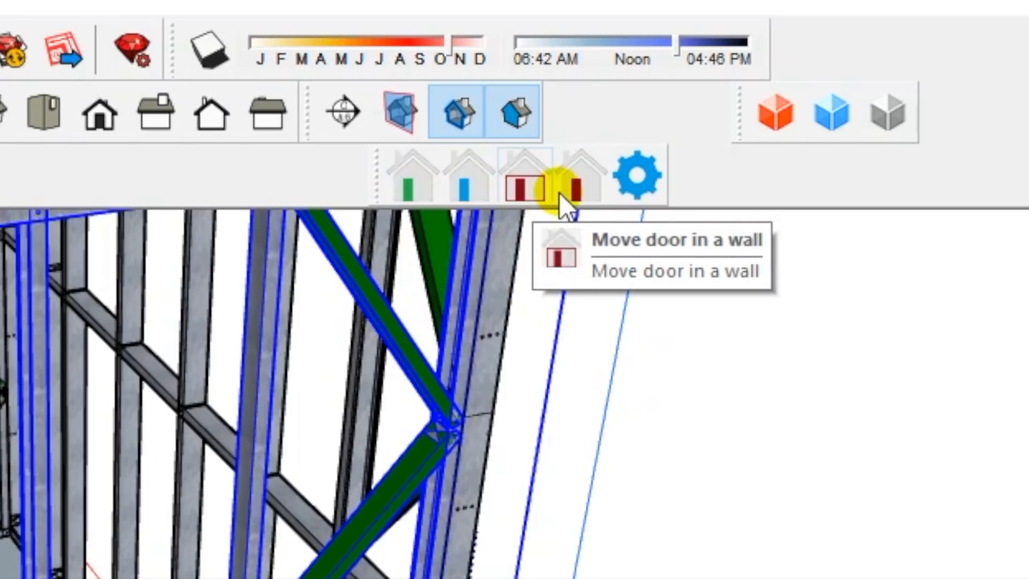
left_click(641, 195)
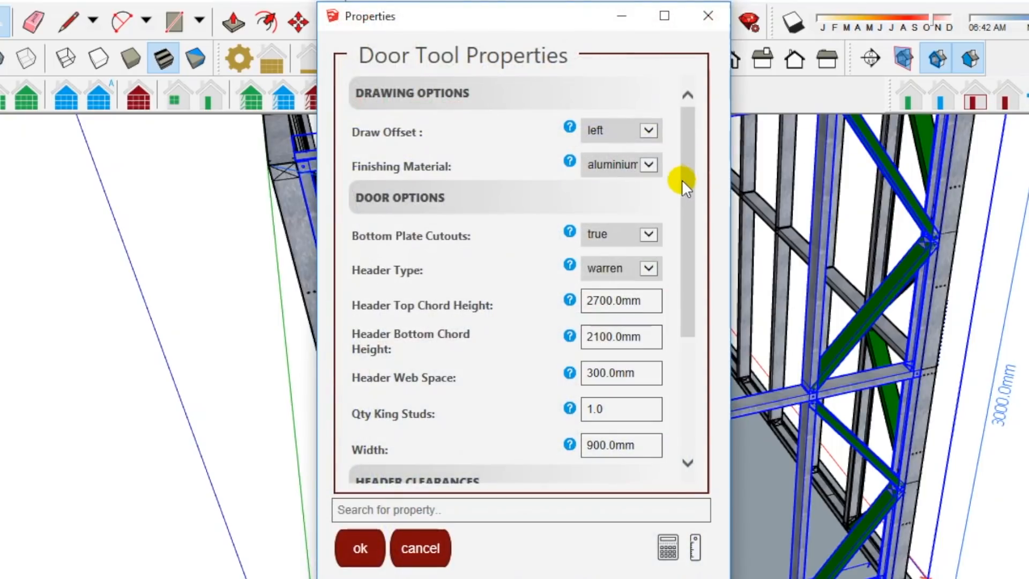
mouse_move(691, 181)
left_mouse_down()
mouse_move(700, 271)
mouse_move(668, 207)
left_mouse_up()
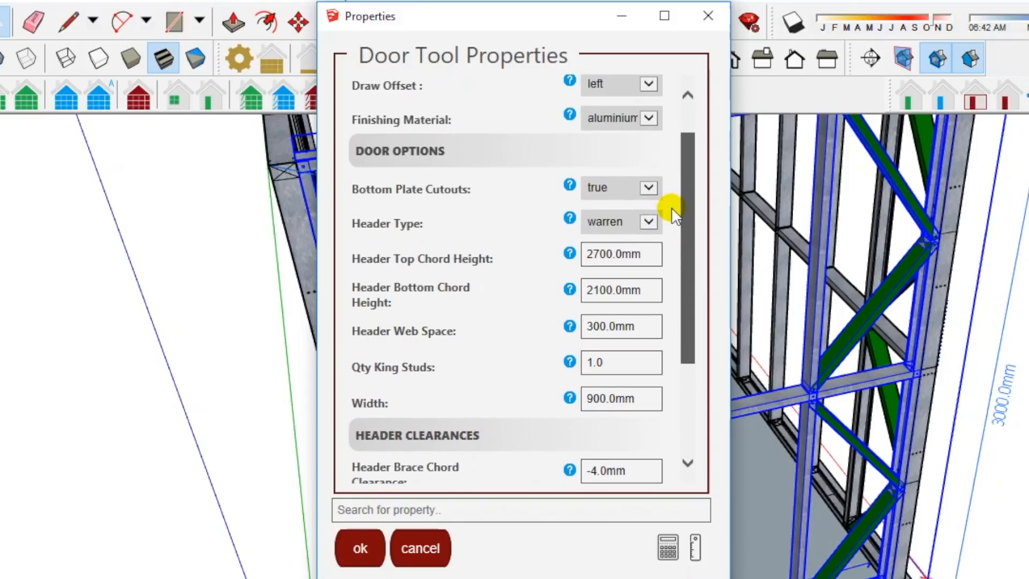
double_click(611, 255)
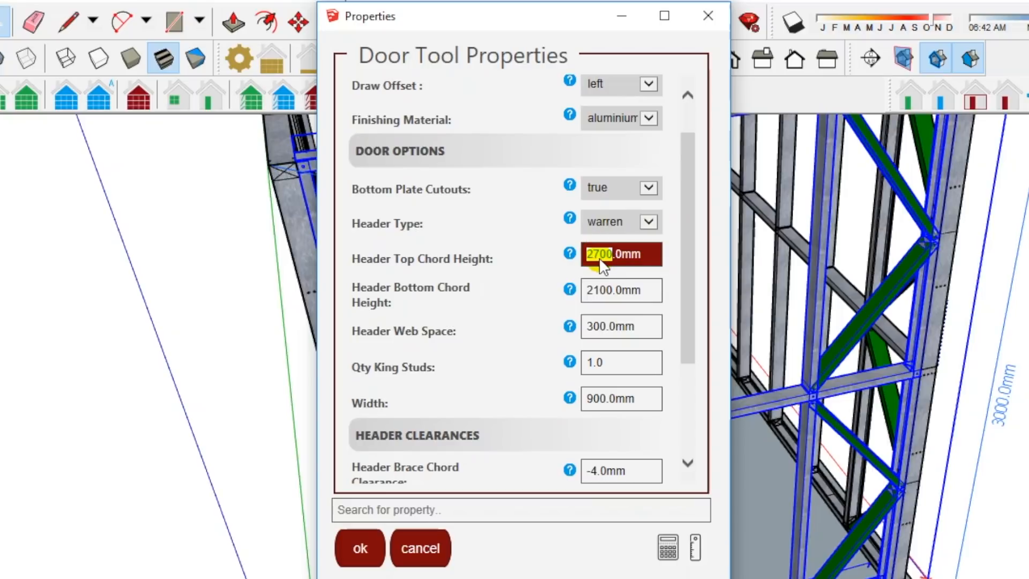
type("3000")
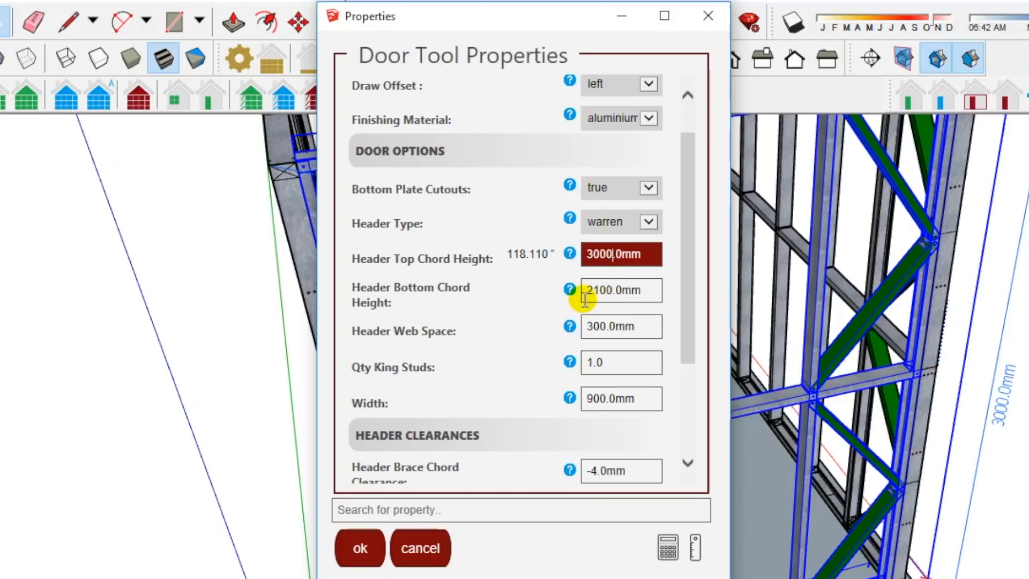
double_click(603, 295)
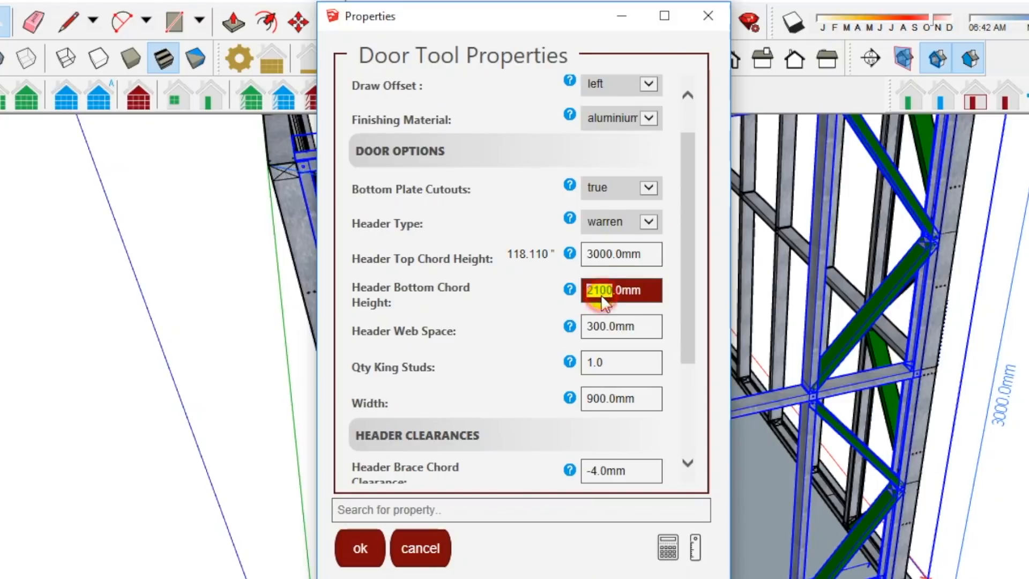
type("2200")
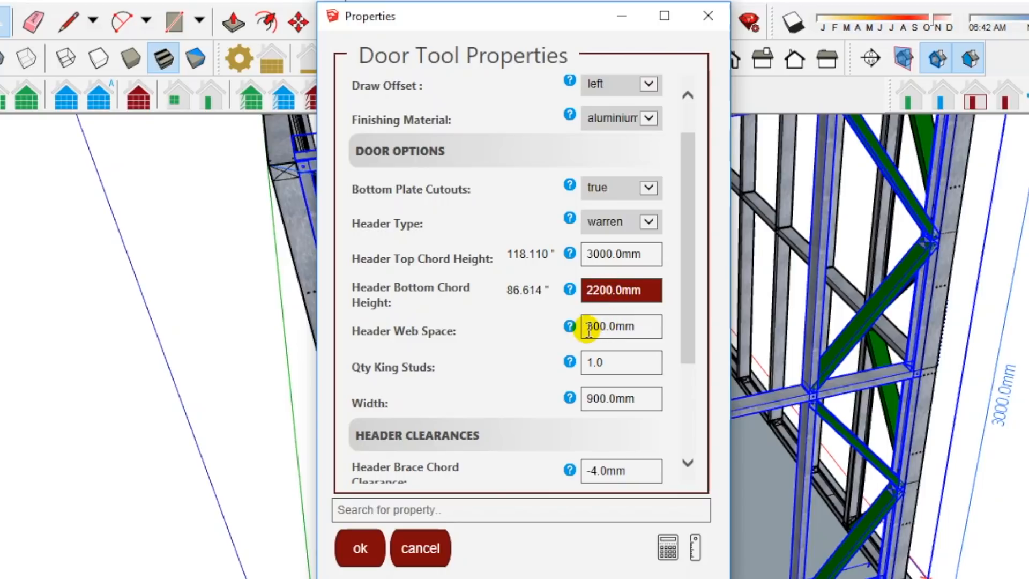
left_click(591, 331)
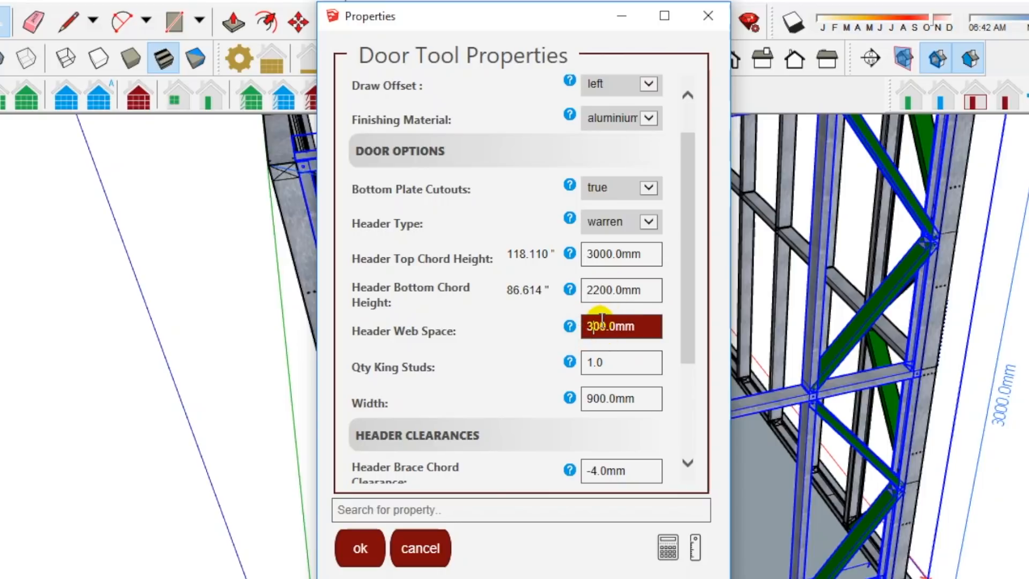
scroll(609, 307, "up", 1)
scroll(609, 306, "down", 4)
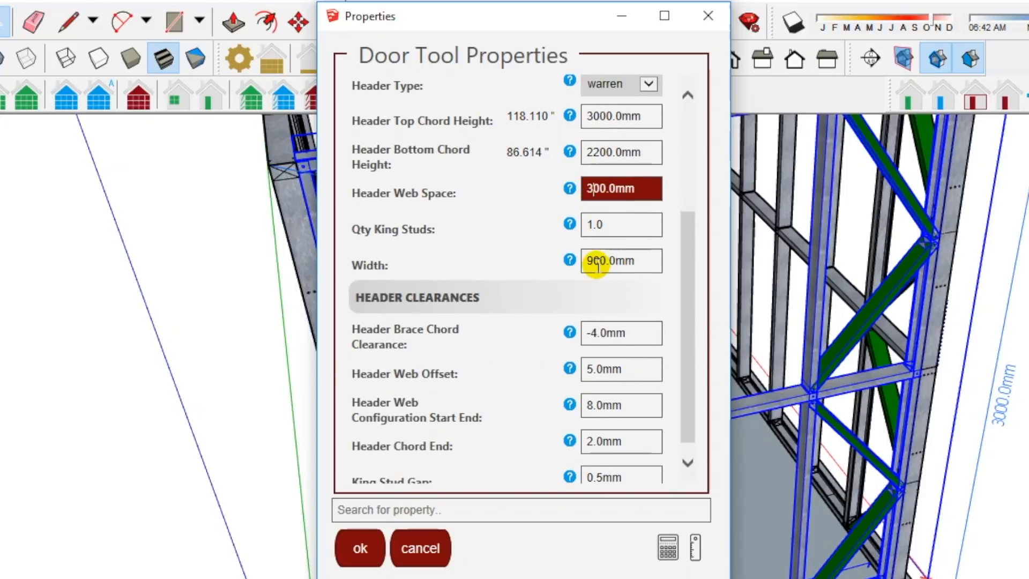
left_click(594, 261)
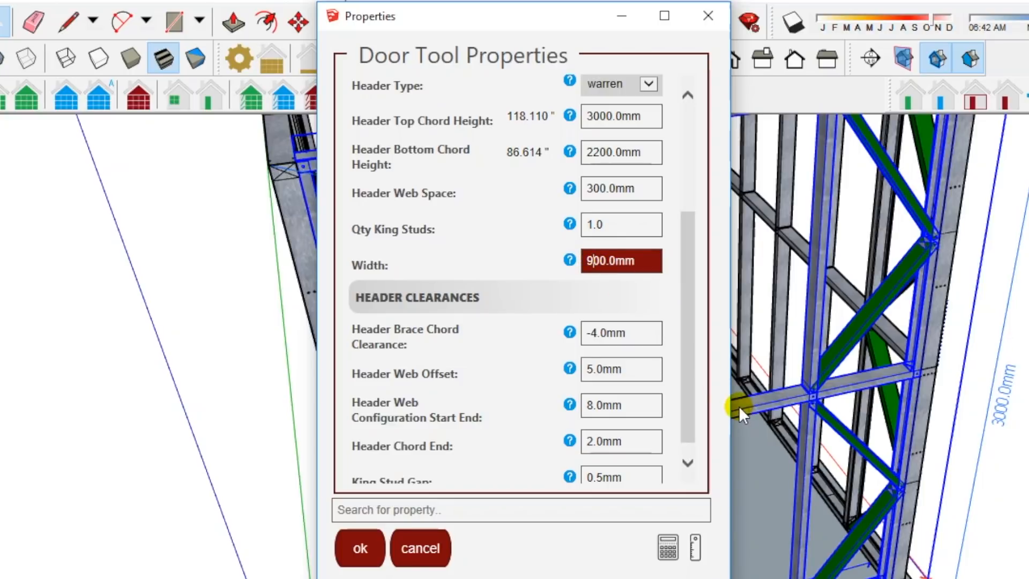
left_click(362, 547)
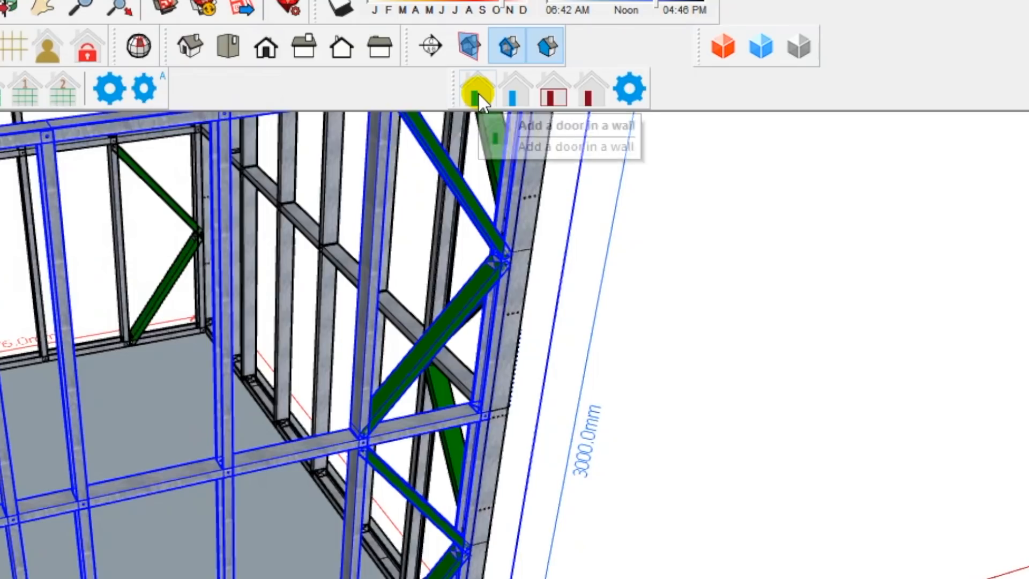
Try to add a 900 mm wide door with a warren header to the braced front wall, about 176 mm from its corner.
left_click(516, 102)
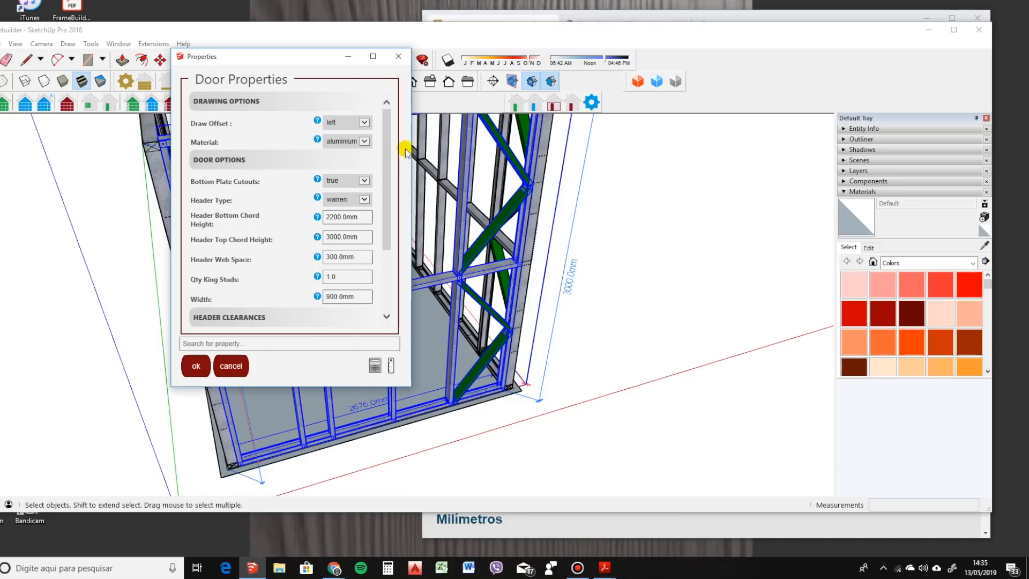
left_click_drag(212, 148, 205, 208)
left_click_drag(381, 162, 379, 163)
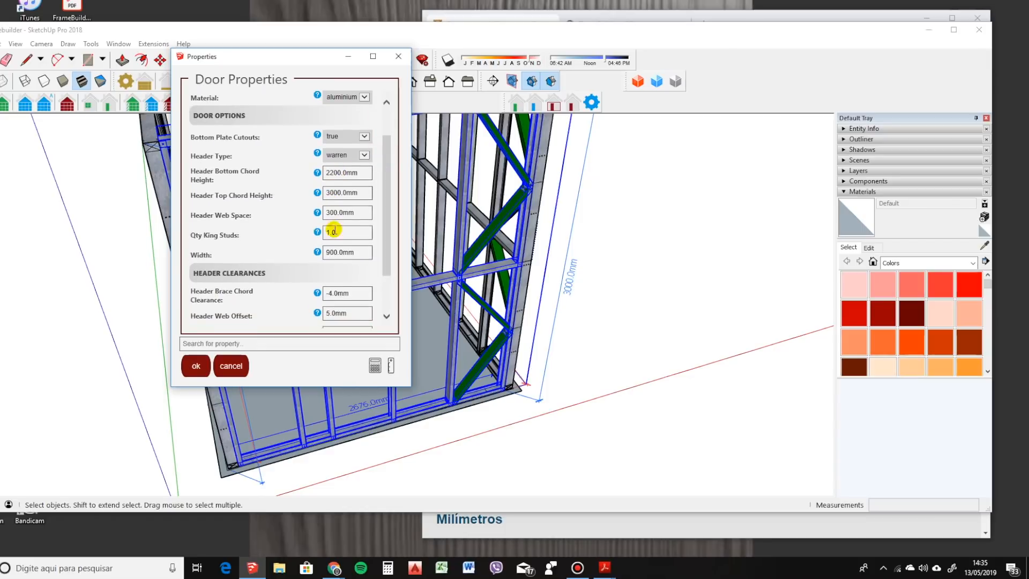
left_click(196, 366)
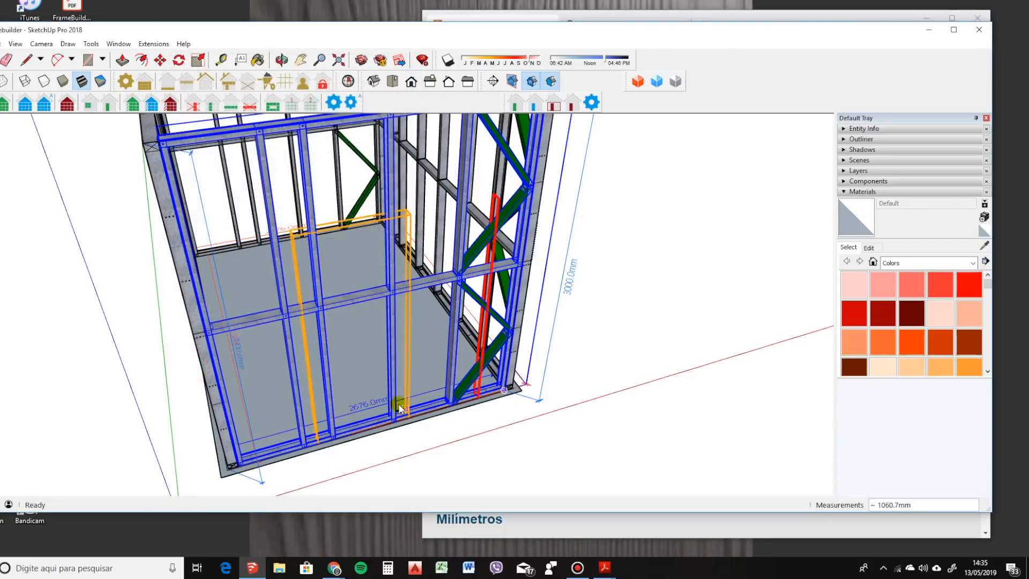
scroll(498, 413, "up", 5)
middle_click_drag(532, 396, 429, 349)
key("x")
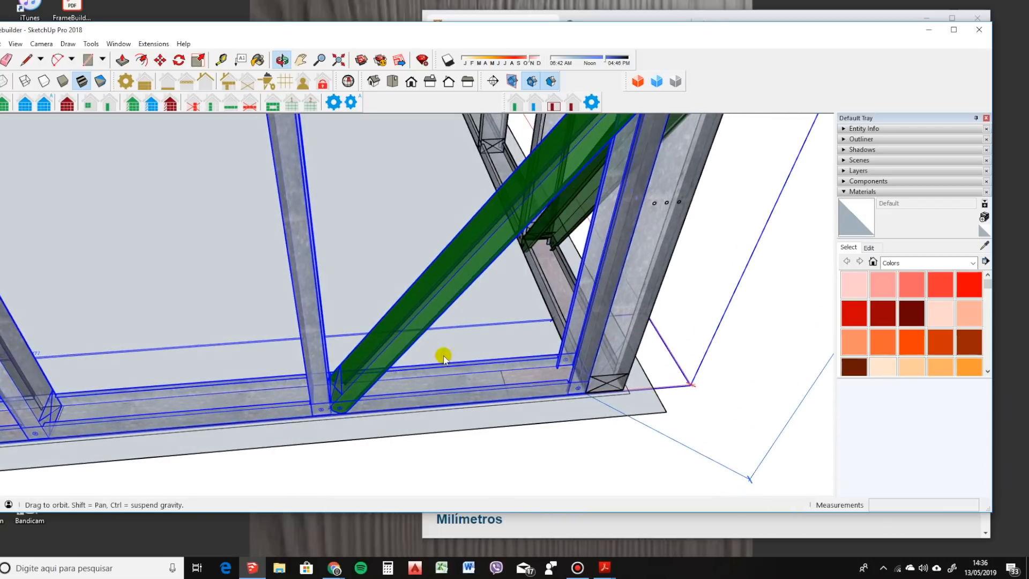
scroll(508, 399, "up", 2)
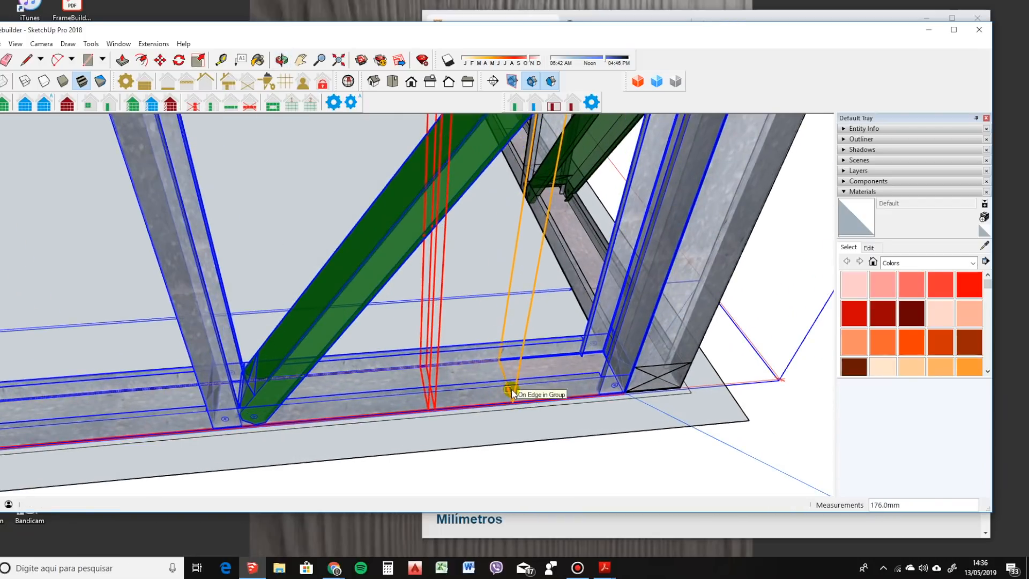
scroll(511, 392, "down", 2)
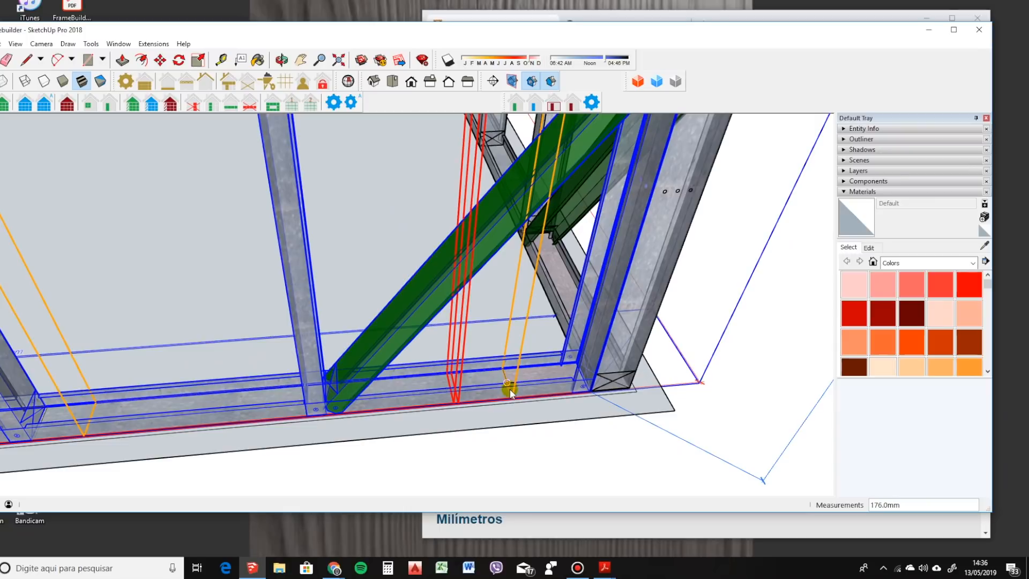
scroll(511, 392, "down", 5)
key("x")
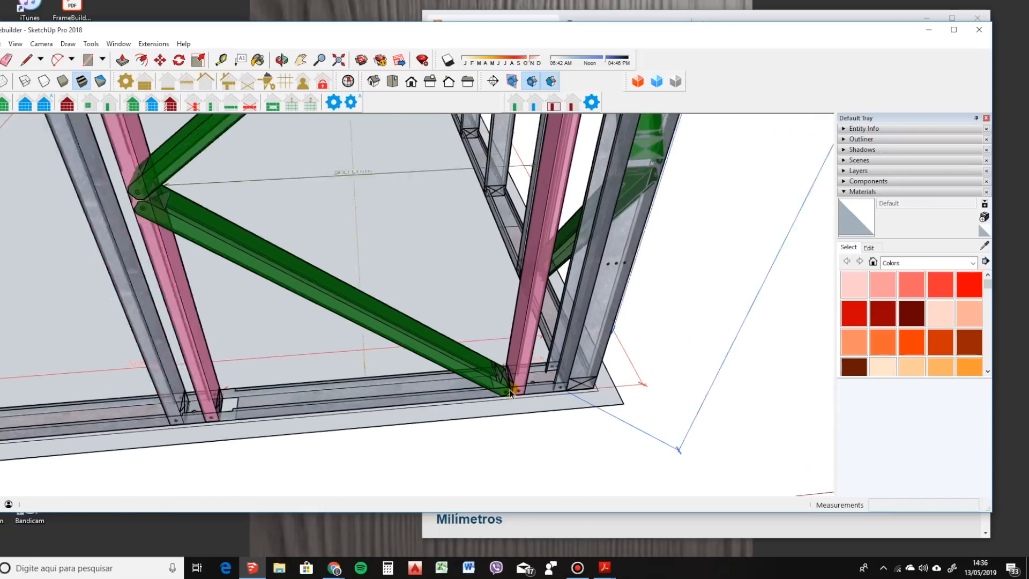
Inspect the door framing overlapping the braces in the front wall and undo the door placement.
middle_click_drag(510, 393, 444, 383)
scroll(442, 369, "up", 2)
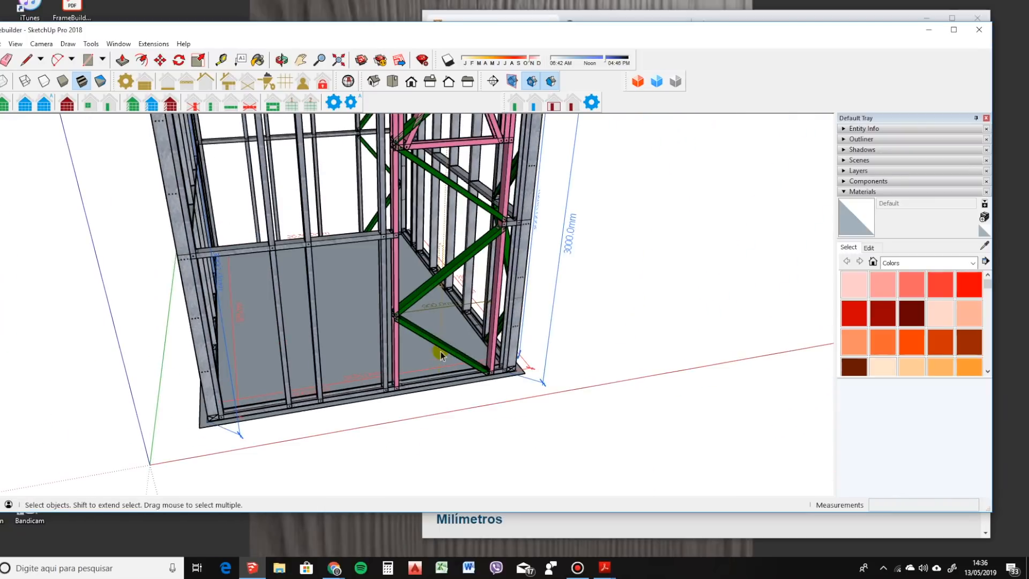
scroll(485, 217, "up", 3)
middle_click_drag(485, 217, 348, 337)
scroll(303, 348, "down", 3)
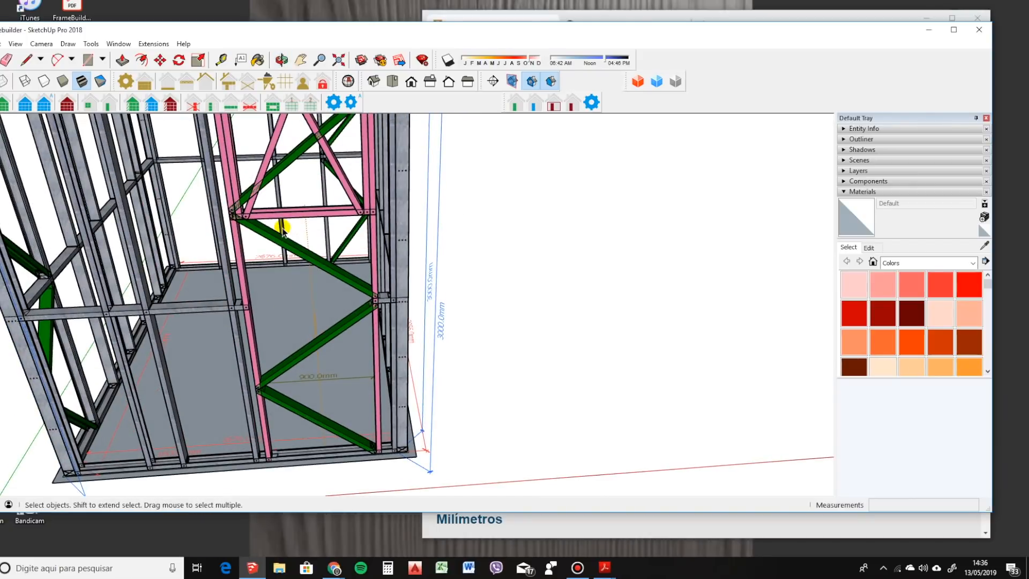
key("ctrl+z")
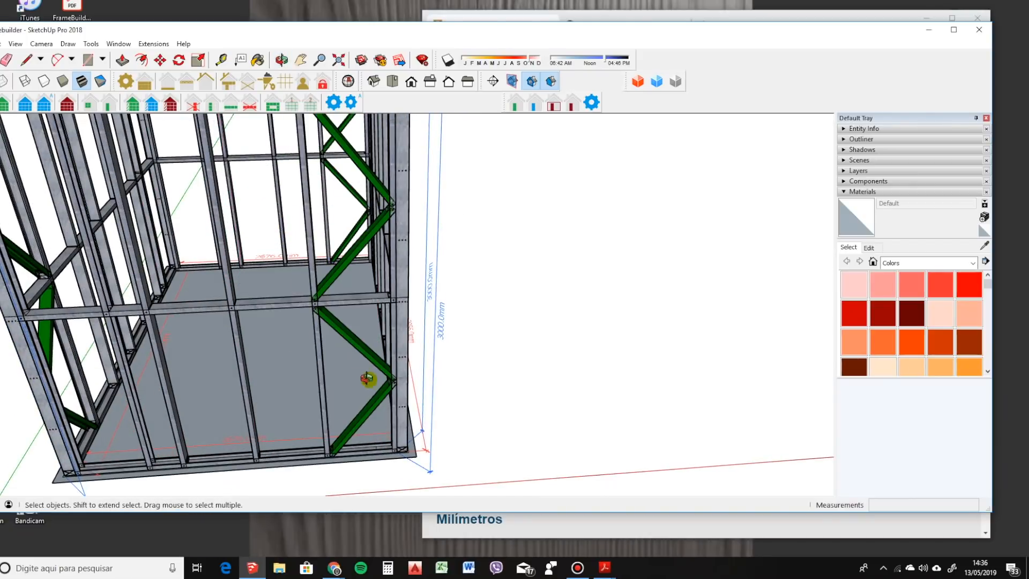
Delete the green K-bracing beside the corner of the front wall.
middle_click_drag(361, 376, 385, 372)
left_click(384, 363)
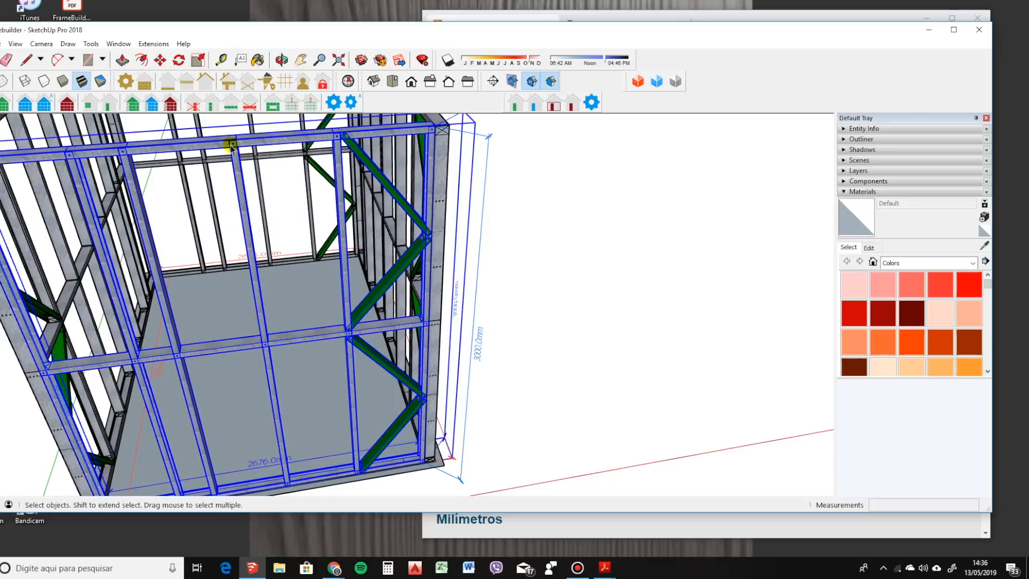
left_click(178, 106)
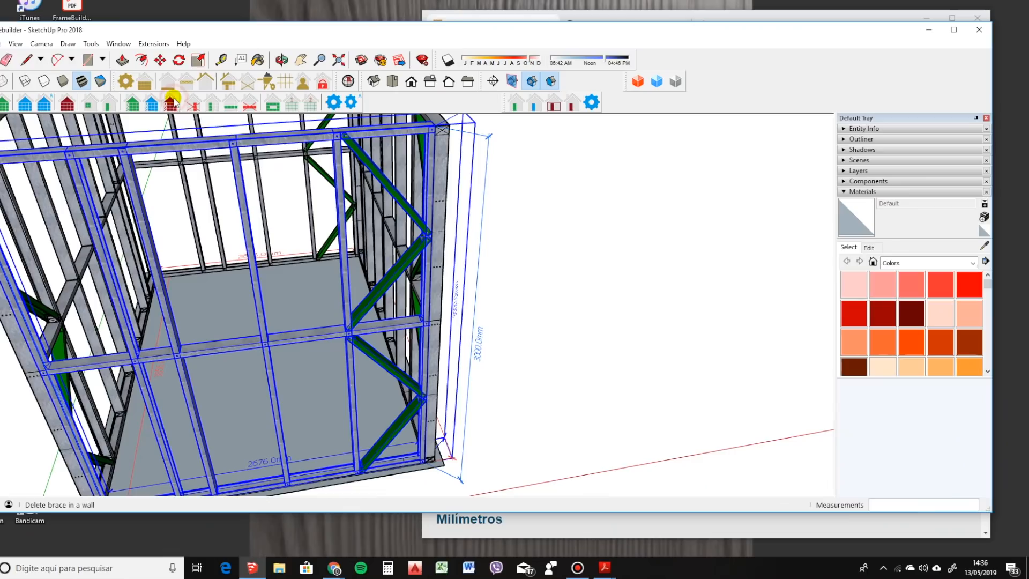
left_click(385, 170)
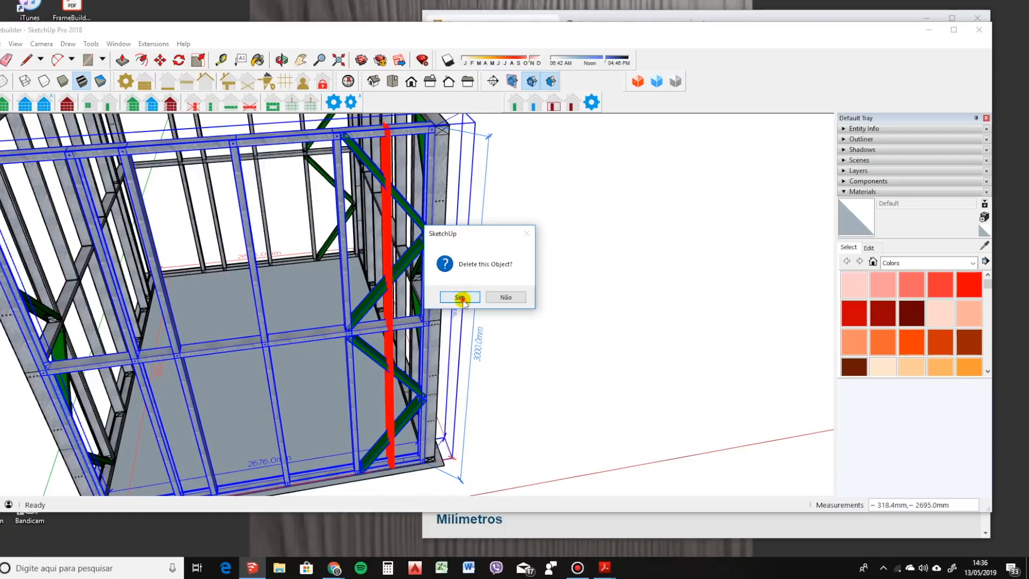
left_click(464, 297)
Add a 900 mm wide door with a warren header to the front wall, about 176 mm from the corner where the bracing was.
scroll(384, 468, "up", 6)
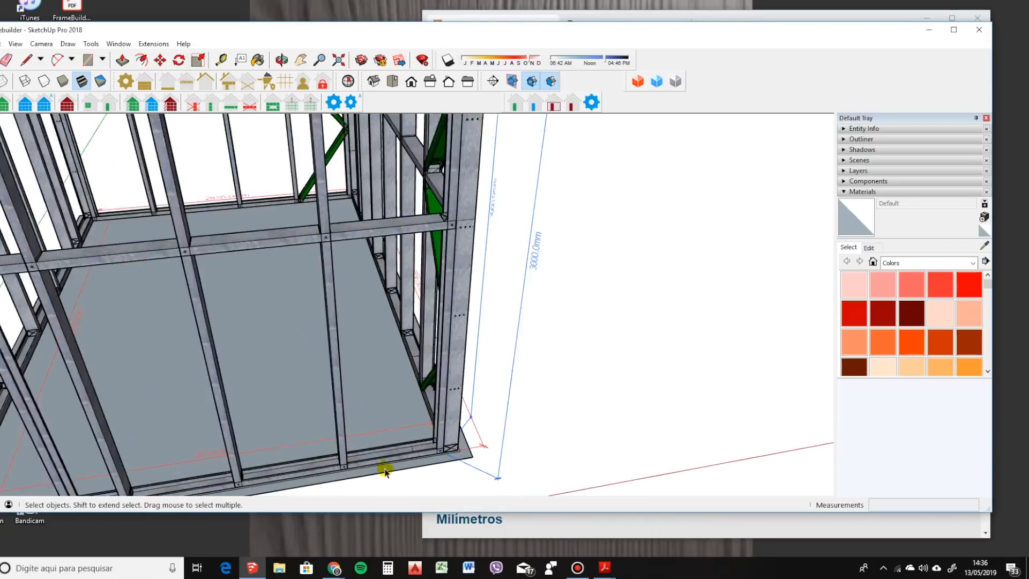
mouse_move(374, 432)
middle_mouse_down()
mouse_move(429, 390)
mouse_move(447, 396)
middle_mouse_up()
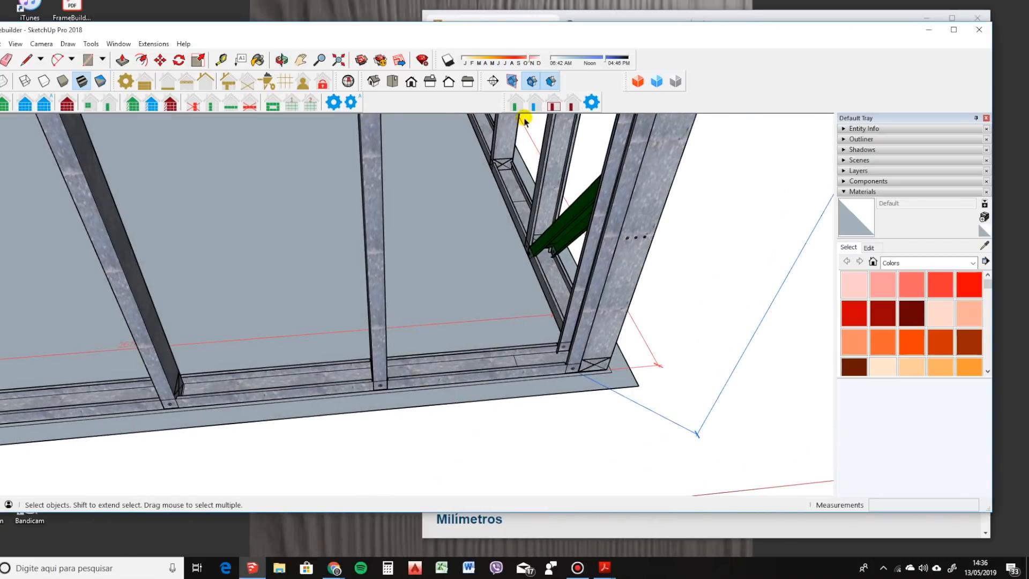
left_click(376, 200)
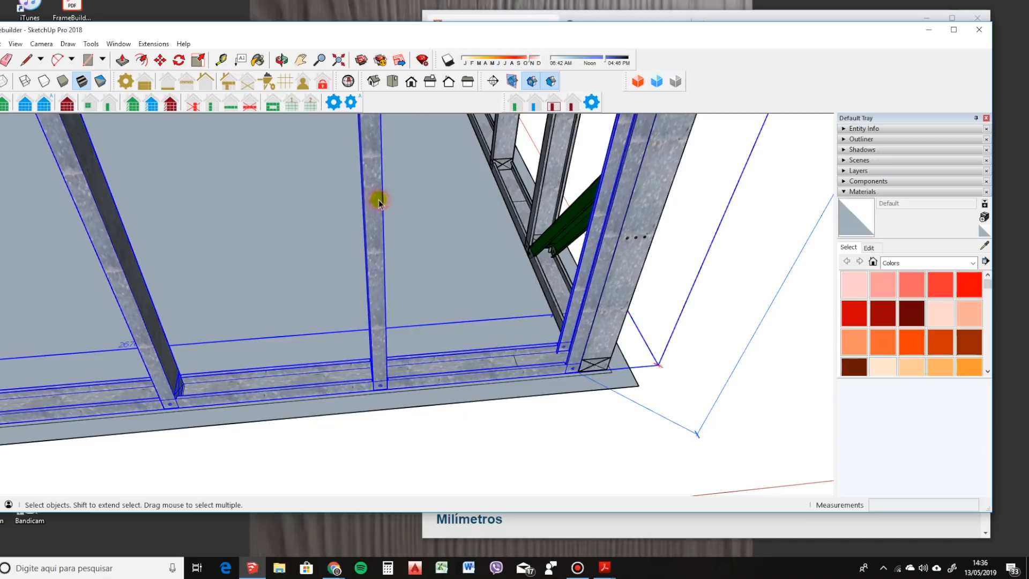
left_click(513, 103)
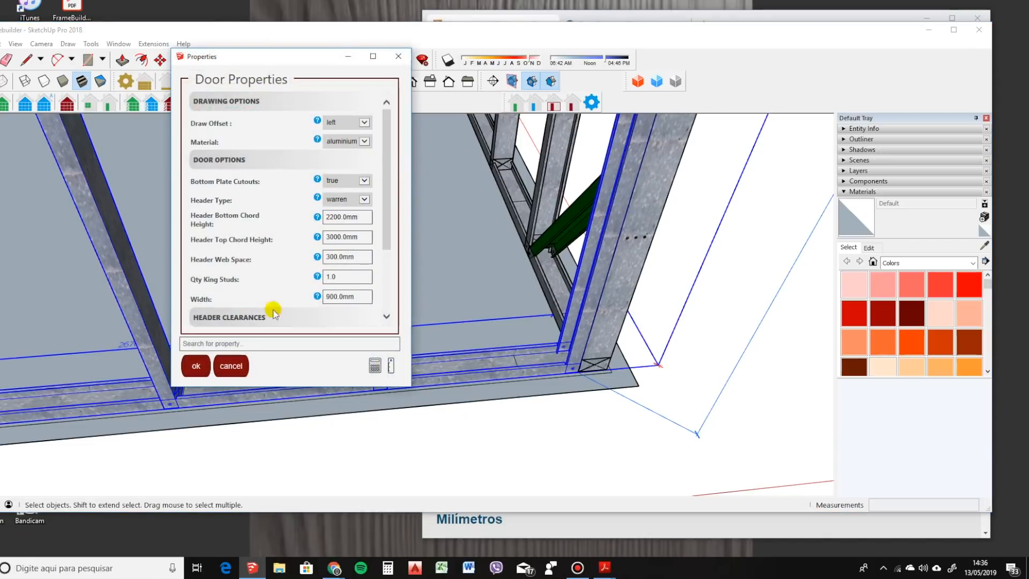
left_click(196, 365)
scroll(327, 387, "up", 4)
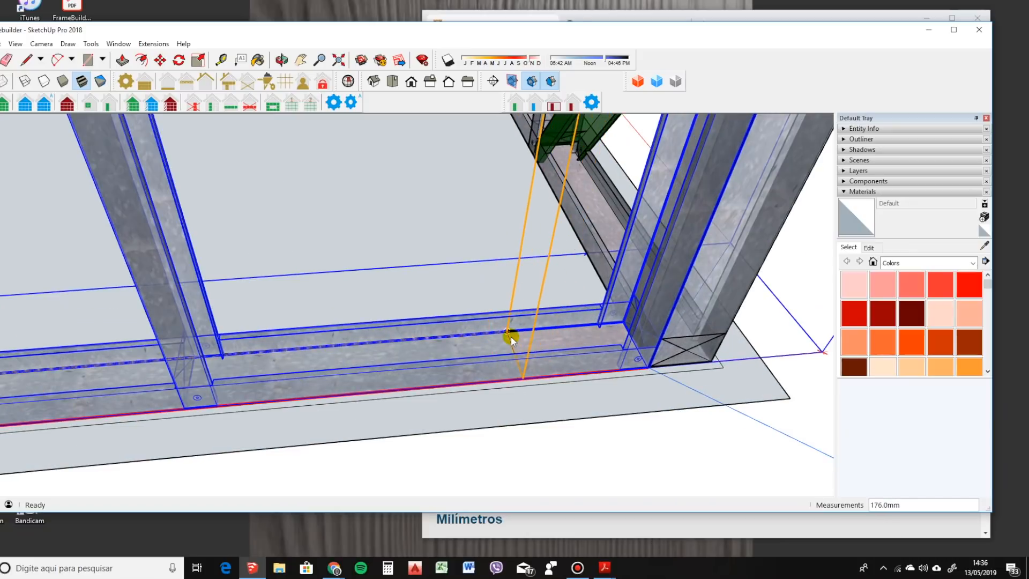
left_click(541, 376)
scroll(538, 374, "down", 6)
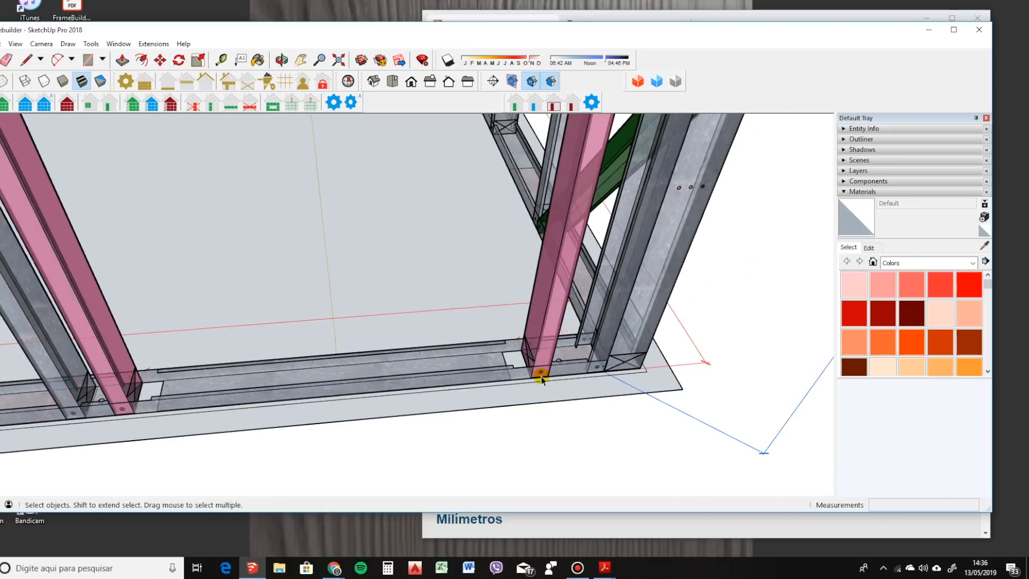
Select the front wall and examine the new door's king studs, header truss and bottom plate cutouts from several angles.
middle_click_drag(525, 358, 416, 445, "shift")
scroll(410, 409, "down", 4)
middle_click_drag(406, 381, 259, 230)
scroll(268, 239, "up", 5)
left_click(270, 249)
scroll(289, 273, "down", 5)
scroll(307, 295, "up", 5)
scroll(305, 294, "down", 6)
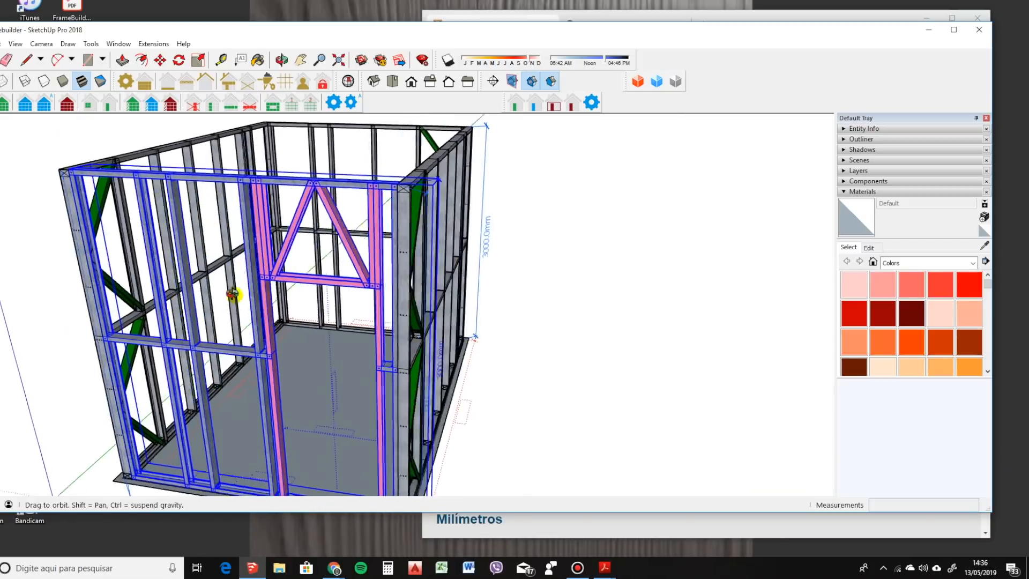
Edit the front wall door's properties to set its header top chord height to 2700 mm.
scroll(267, 360, "up", 1)
scroll(268, 370, "up", 3)
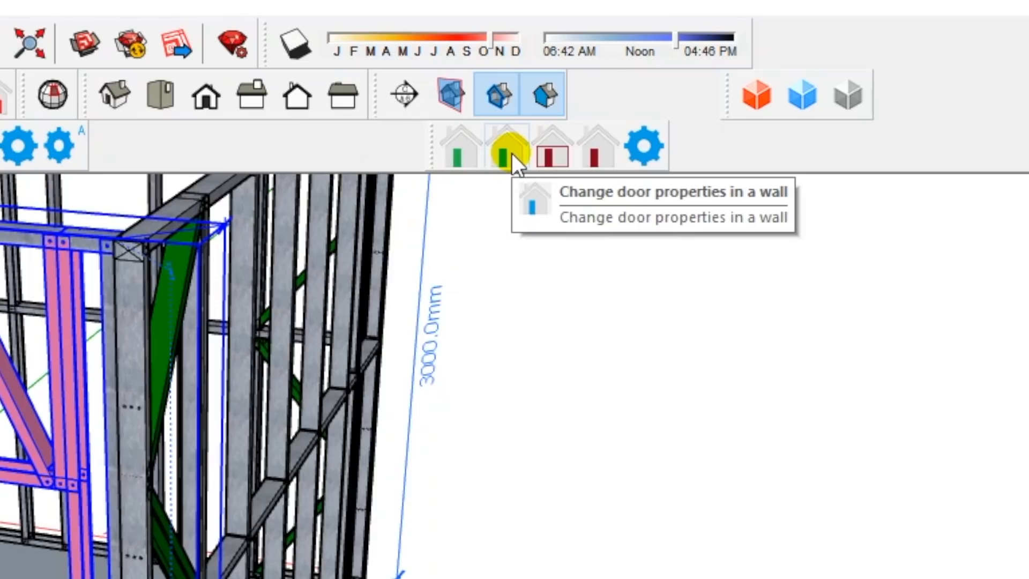
left_click(511, 158)
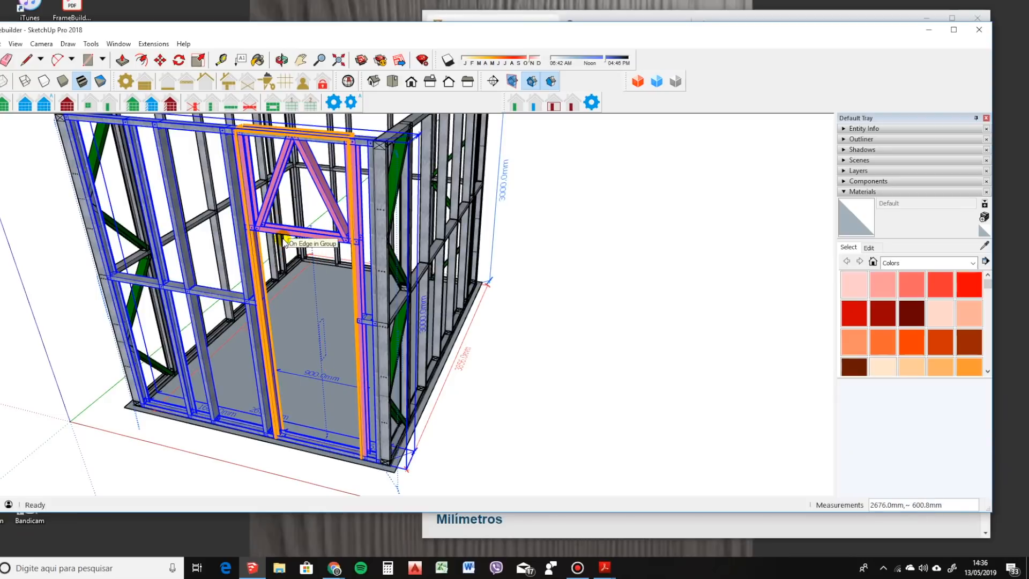
left_click(284, 242)
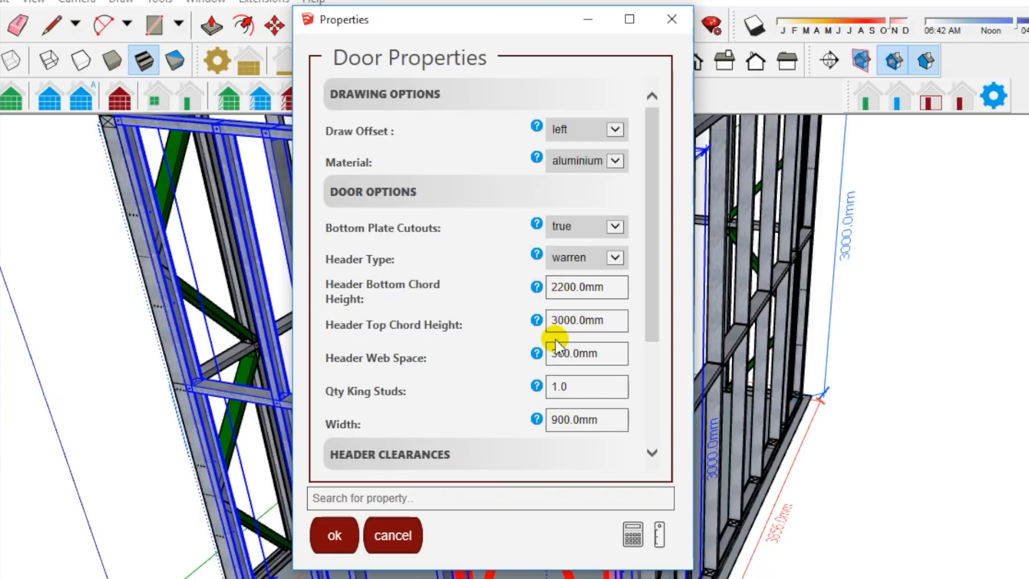
double_click(557, 321)
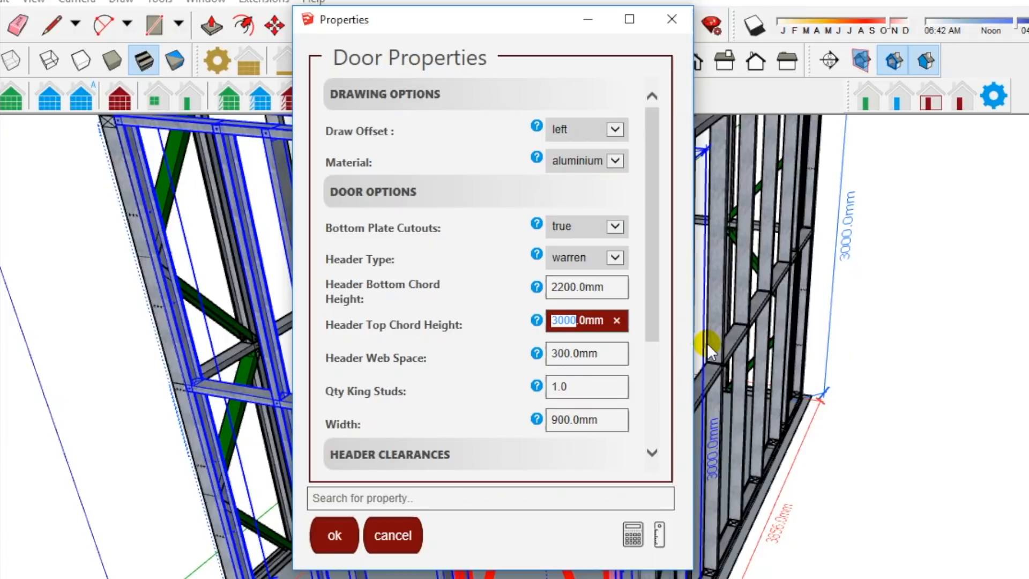
type("2700")
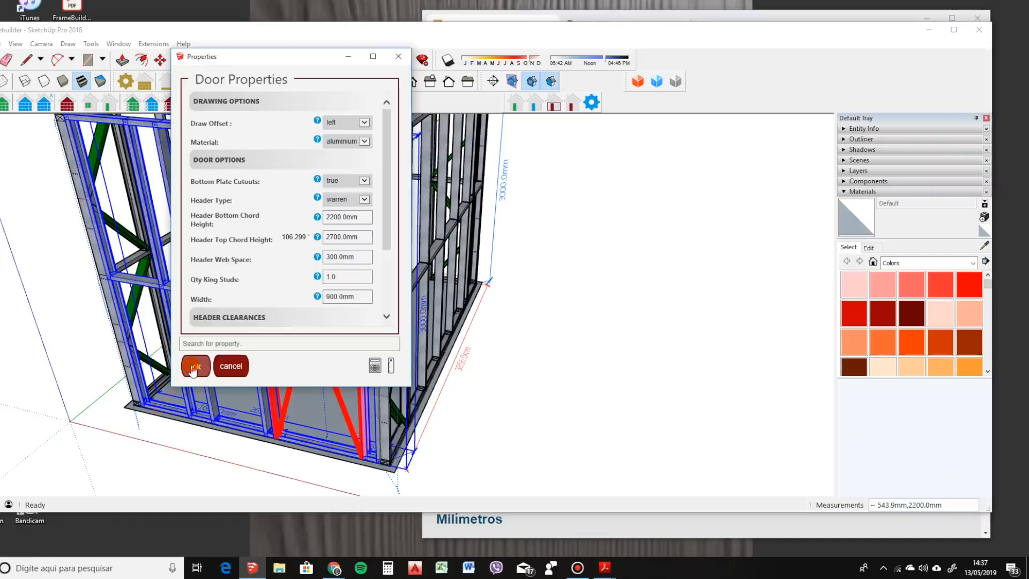
left_click(334, 535)
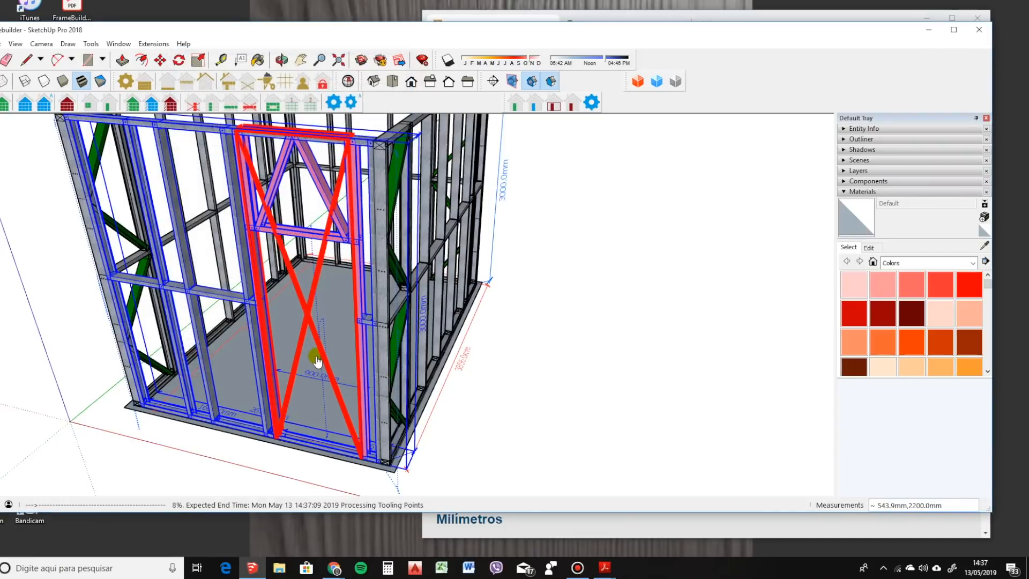
middle_click_drag(322, 301, 363, 230)
scroll(477, 259, "up", 5)
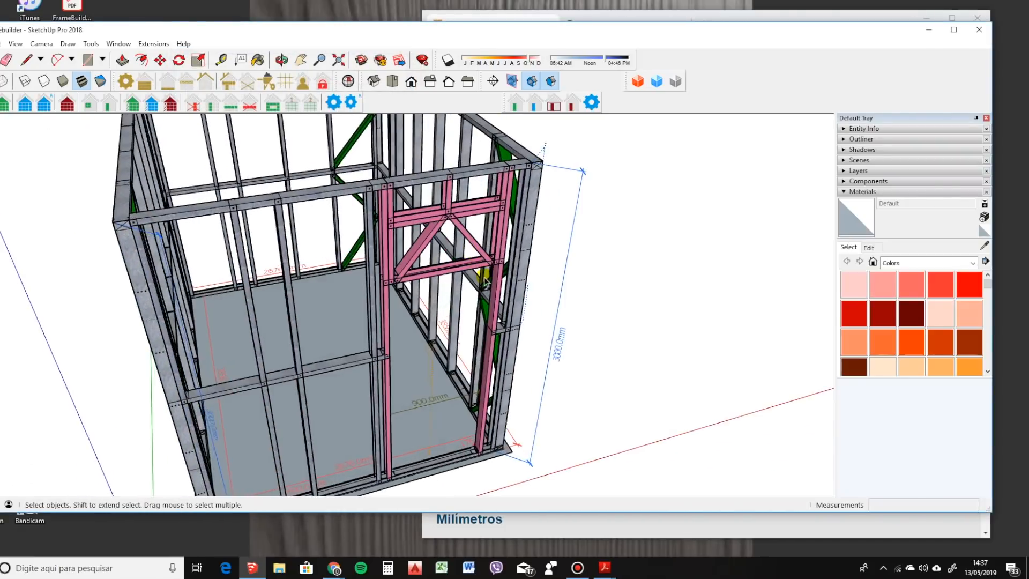
scroll(367, 266, "down", 10)
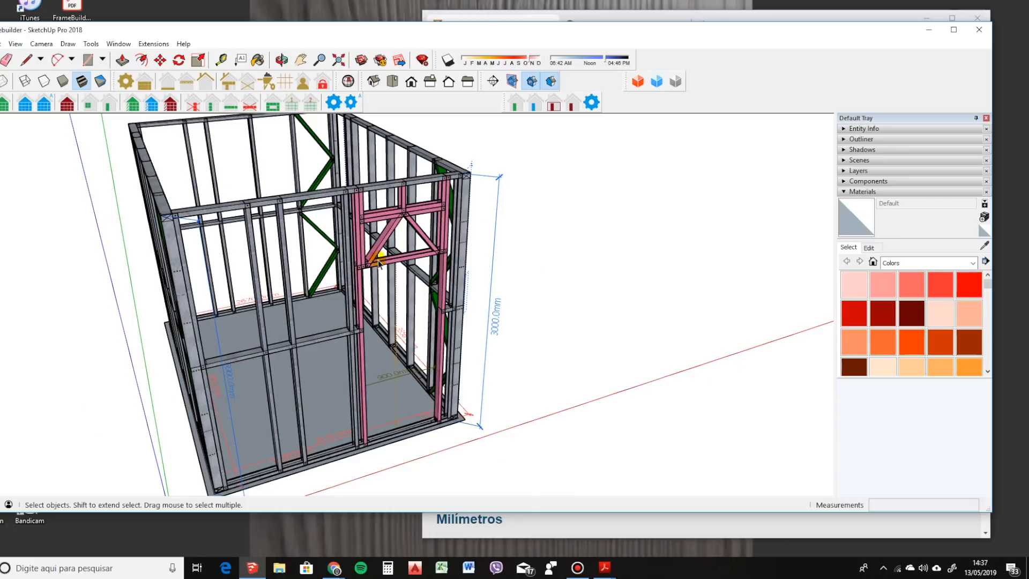
Set the front wall door's header top chord height to 2500 mm.
scroll(453, 236, "up", 2)
left_click(420, 249)
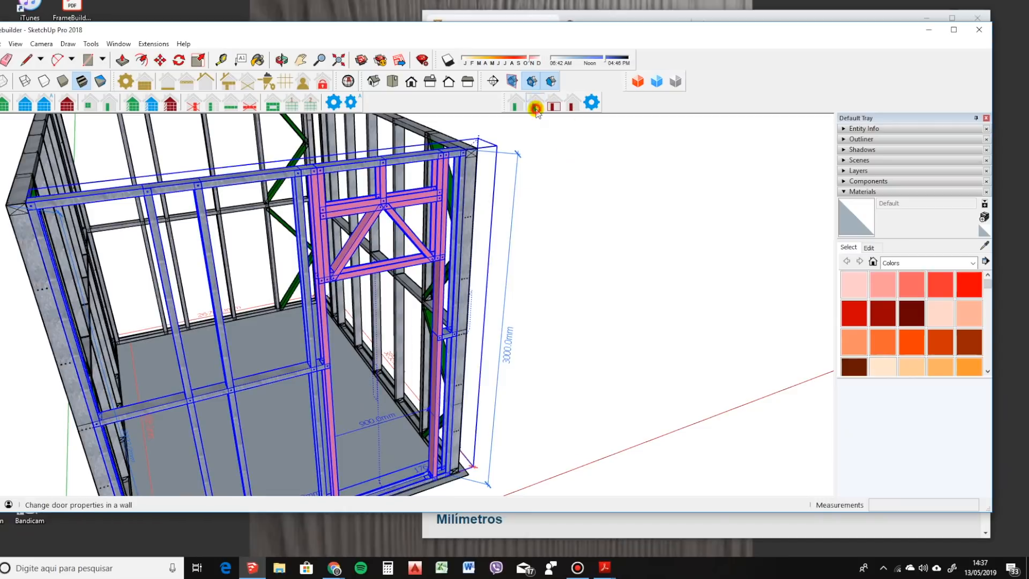
left_click(536, 109)
left_click(356, 255)
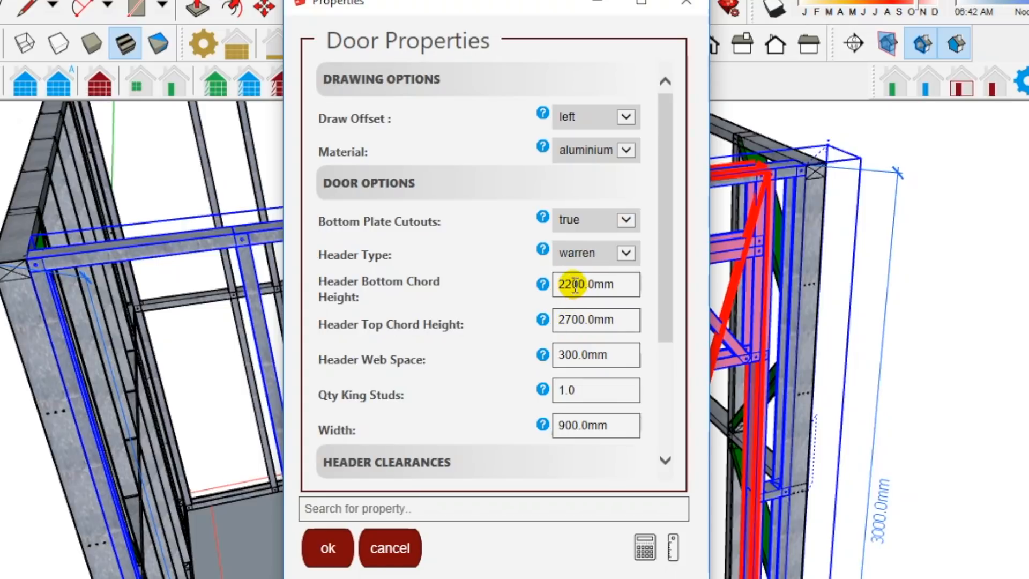
left_click(571, 321)
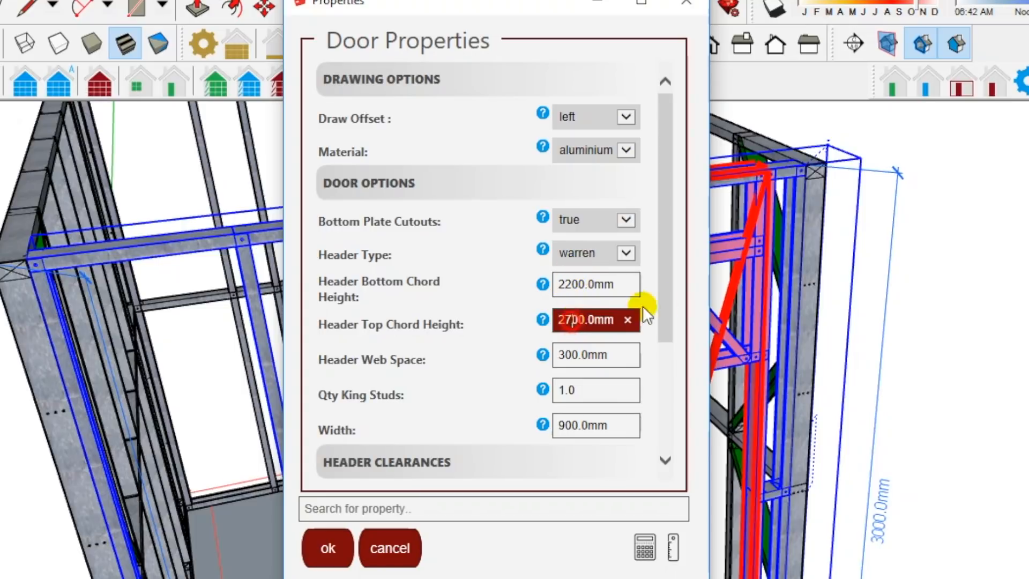
key("shift+Right")
key("shift+Right")
key("Left")
key("BackSpace")
type("5")
left_click(326, 548)
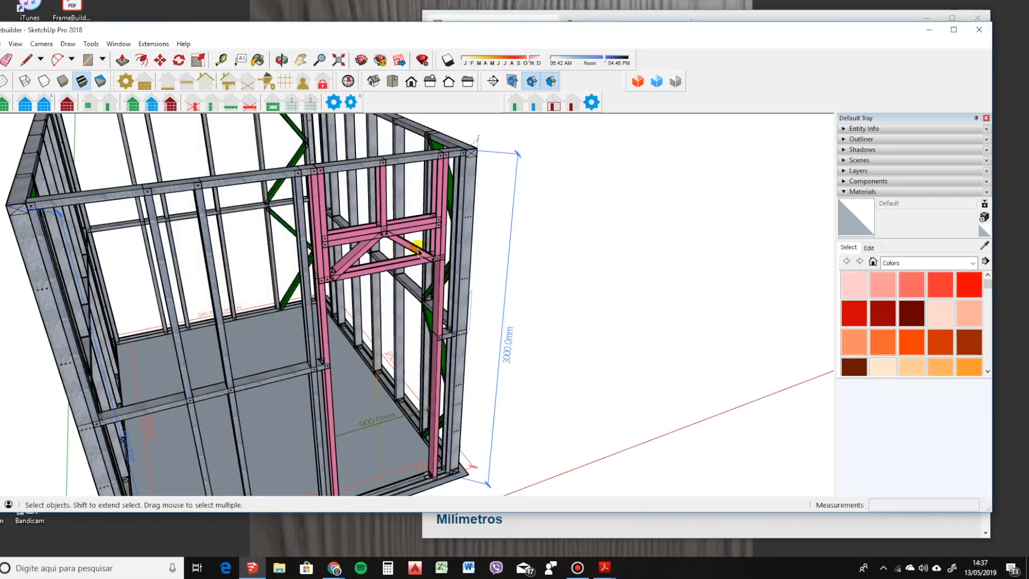
middle_click_drag(390, 266, 504, 167)
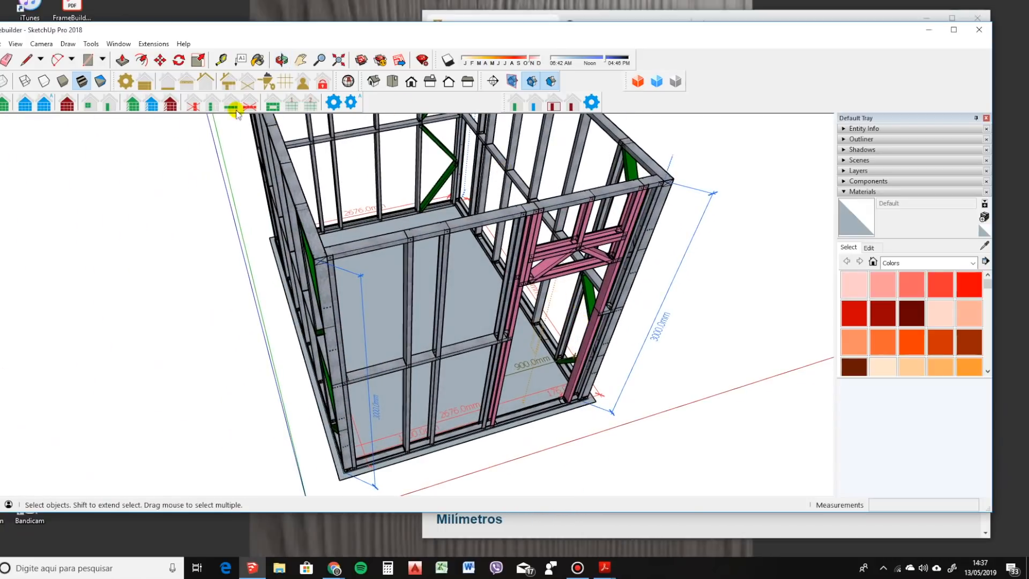
Add a plate_to_stud_K internal brace to the front wall's corner bay at the end opposite the door.
left_click(401, 246)
middle_click_drag(401, 246, 160, 140)
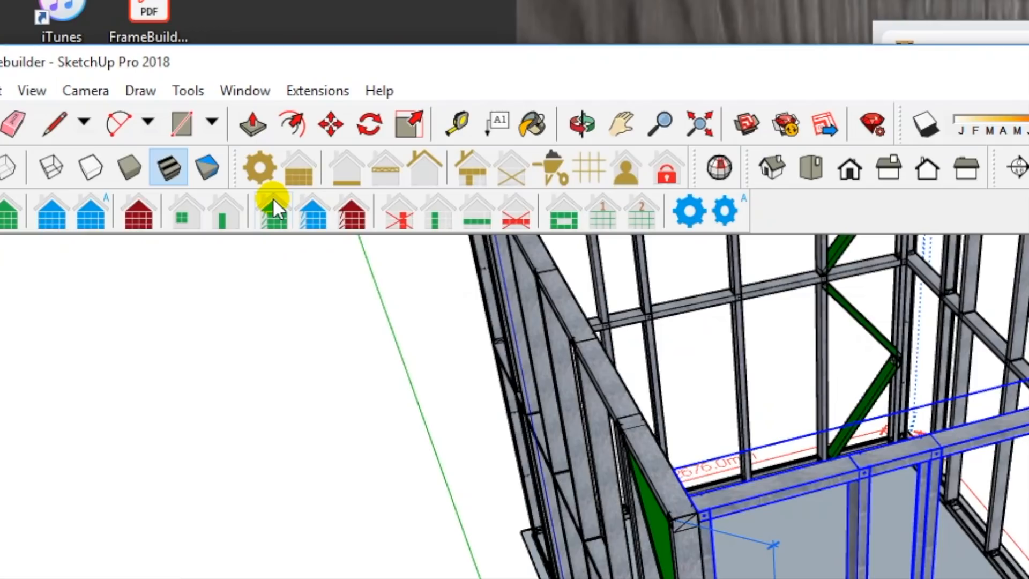
left_click(269, 215)
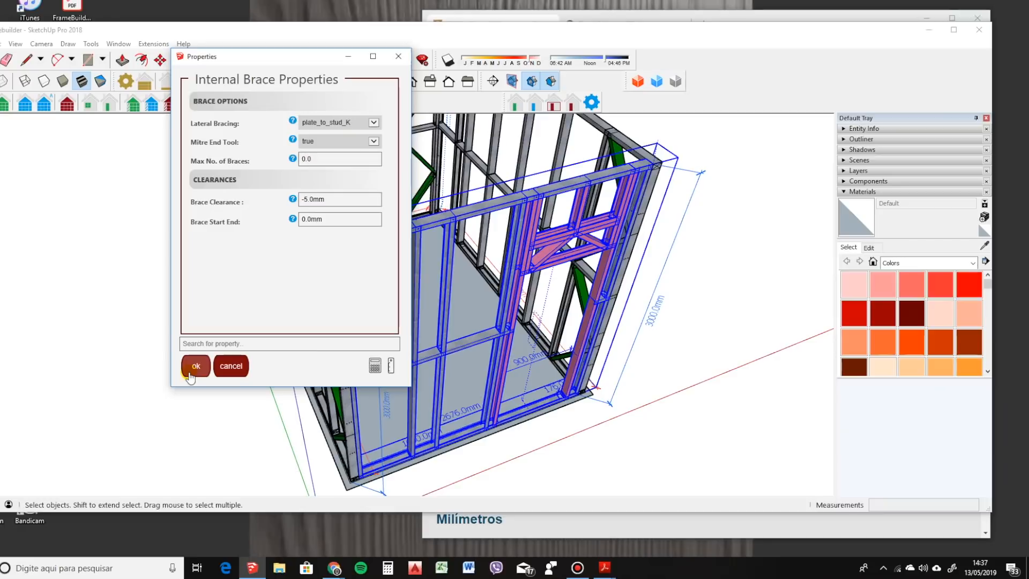
left_click(194, 369)
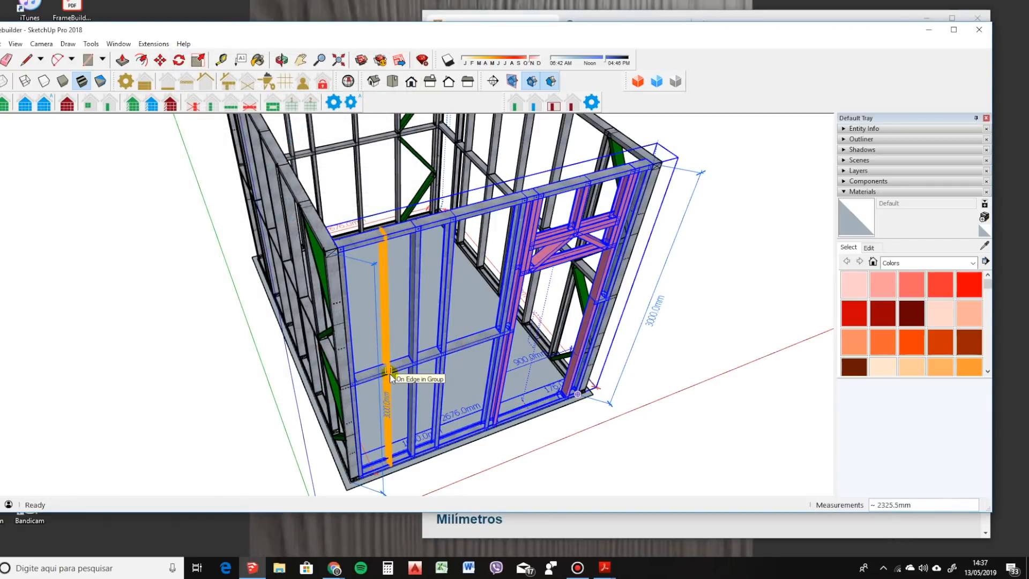
left_click(391, 459)
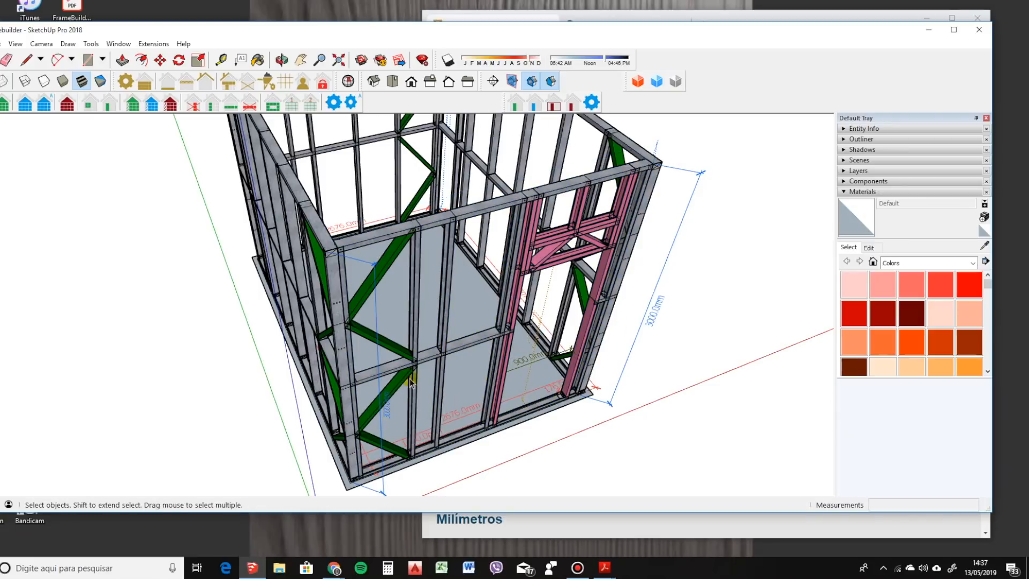
Change the front wall's corner bay brace to the plate_to_plate lateral bracing type.
left_click(412, 360)
middle_click_drag(411, 360, 384, 312)
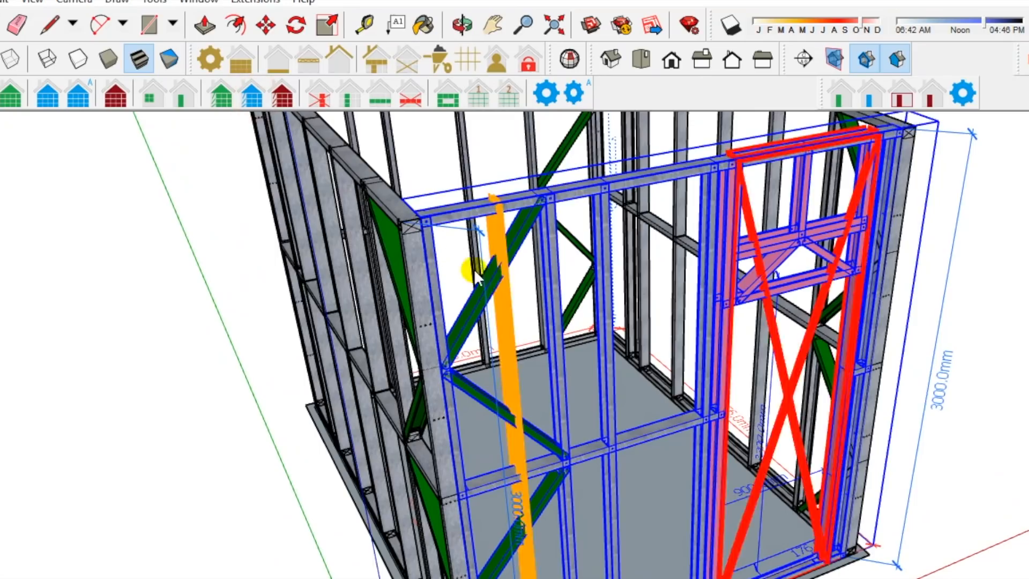
left_click(306, 215)
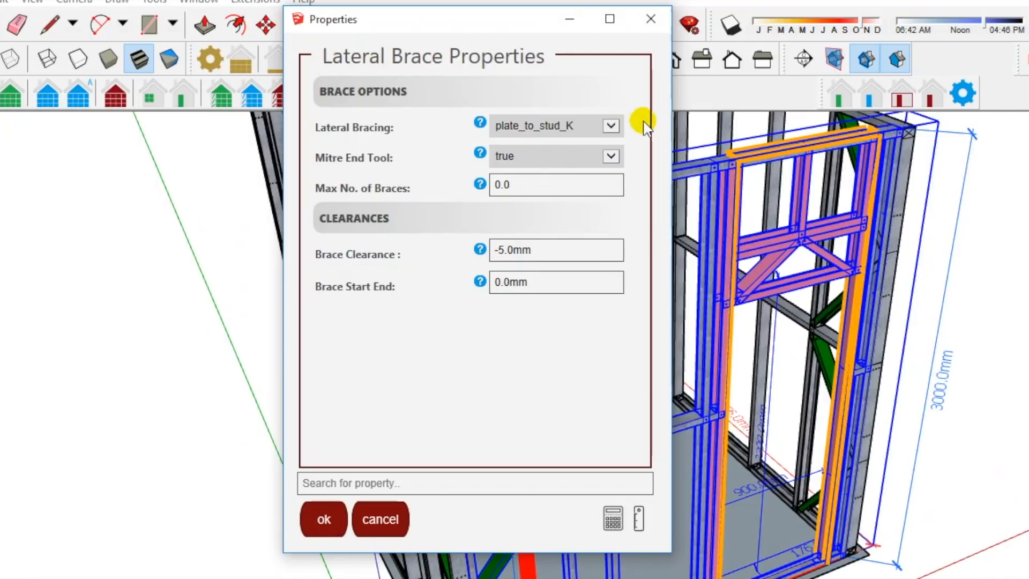
left_click(612, 127)
left_click(596, 111)
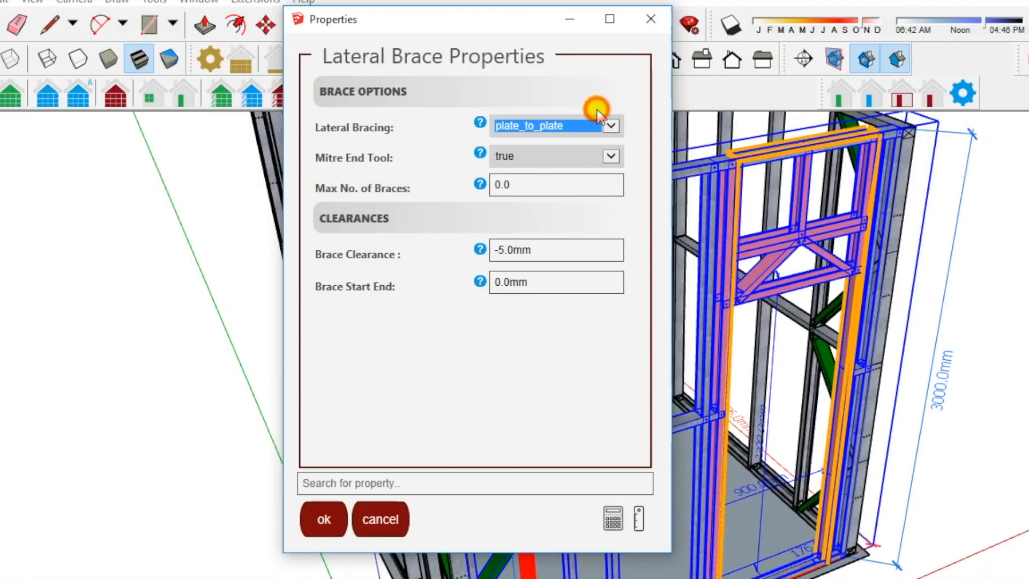
left_click(318, 531)
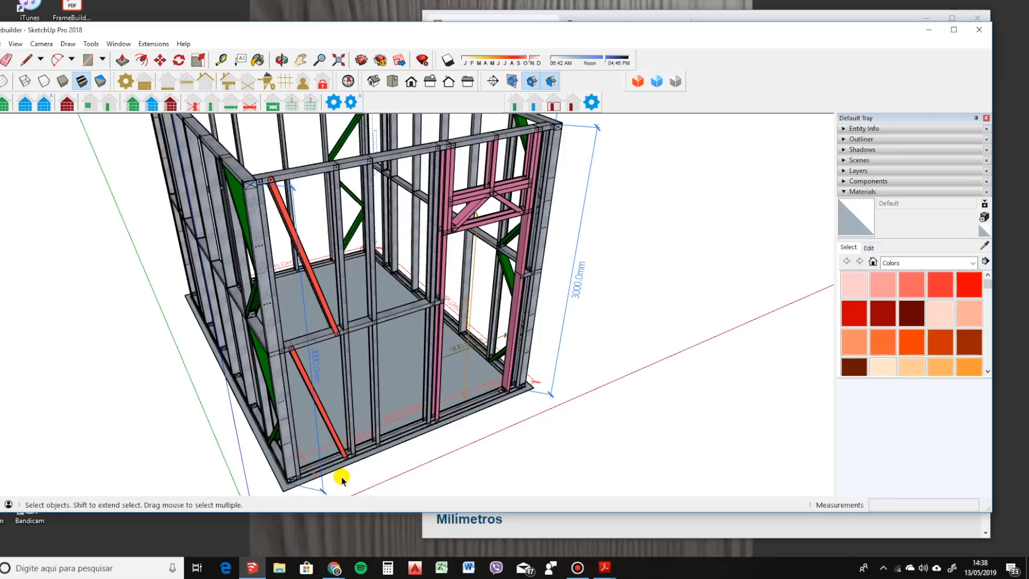
Change the front wall's corner bay brace to the plate_to_stud lateral bracing type.
left_click(324, 334)
left_click(208, 108)
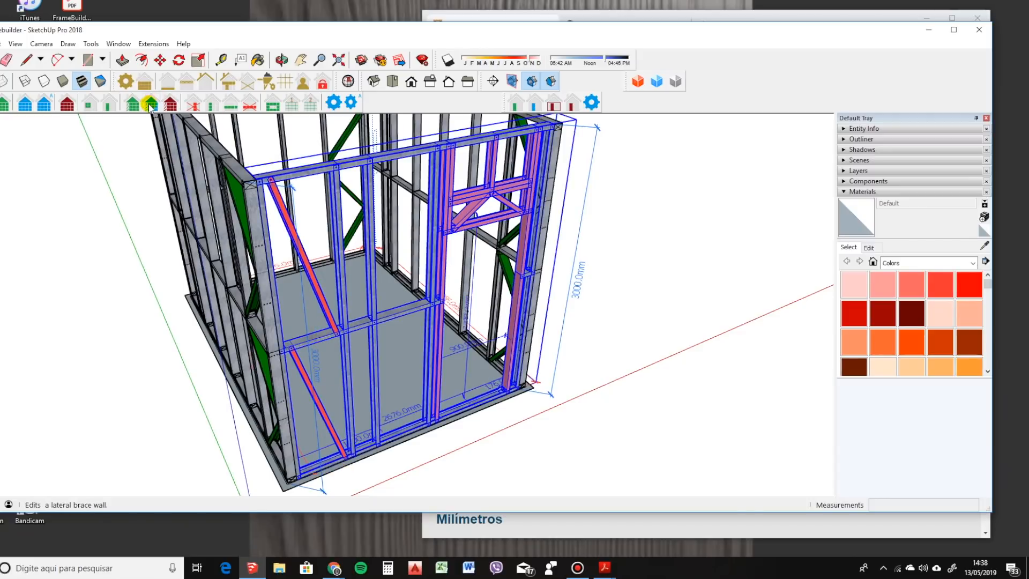
left_click(314, 274)
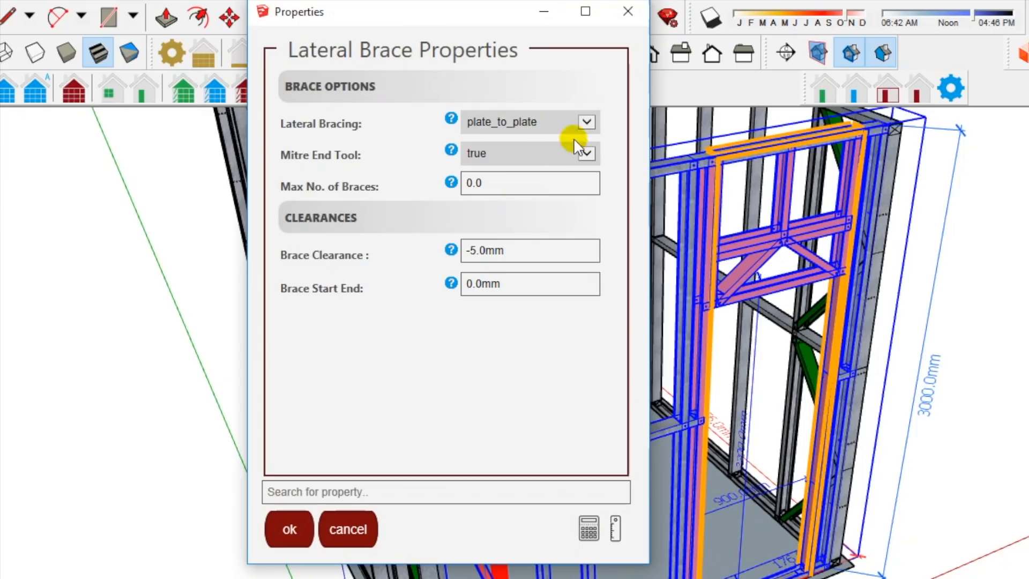
left_click(372, 122)
left_click(525, 110)
left_click(289, 529)
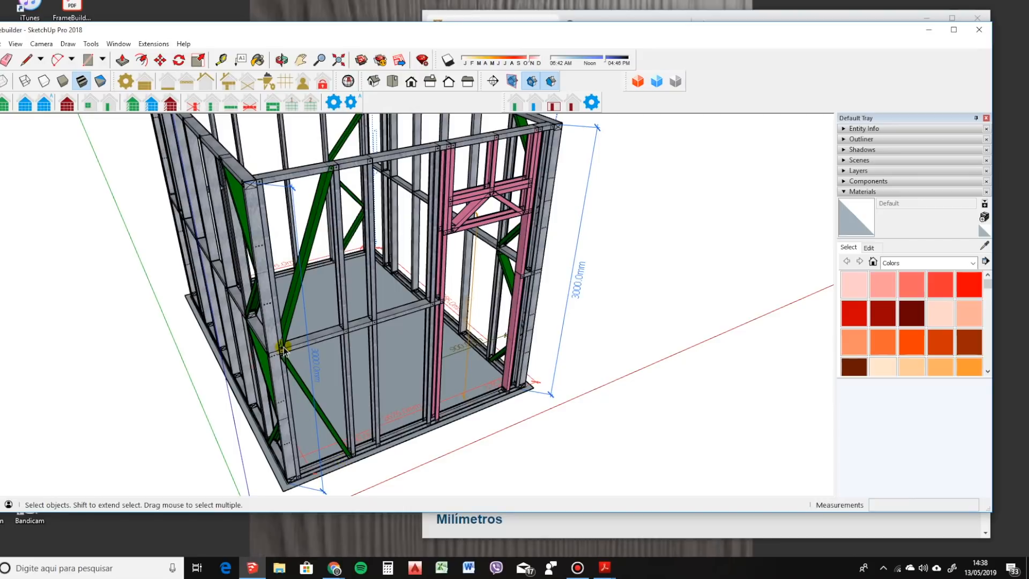
scroll(284, 351, "up", 4)
scroll(287, 345, "down", 2)
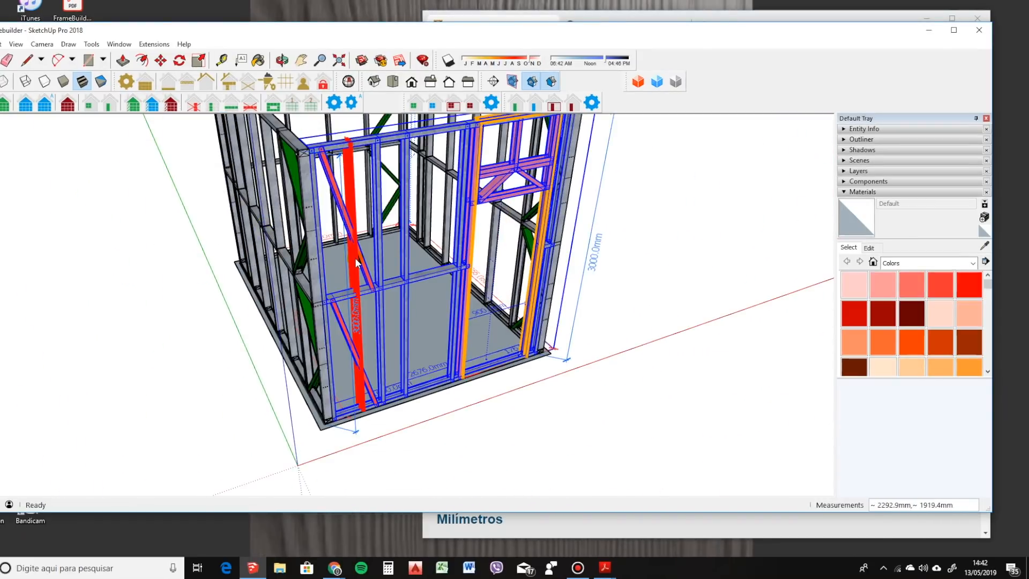
Set the lateral bracing type of the front wall's corner bay to plate_to_stud_K.
left_click(350, 259)
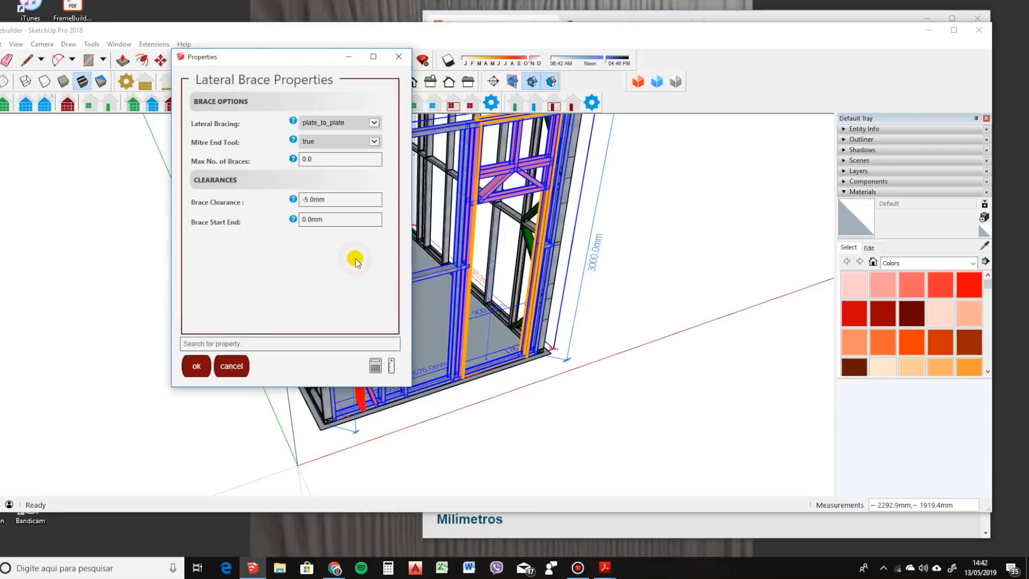
left_click(375, 123)
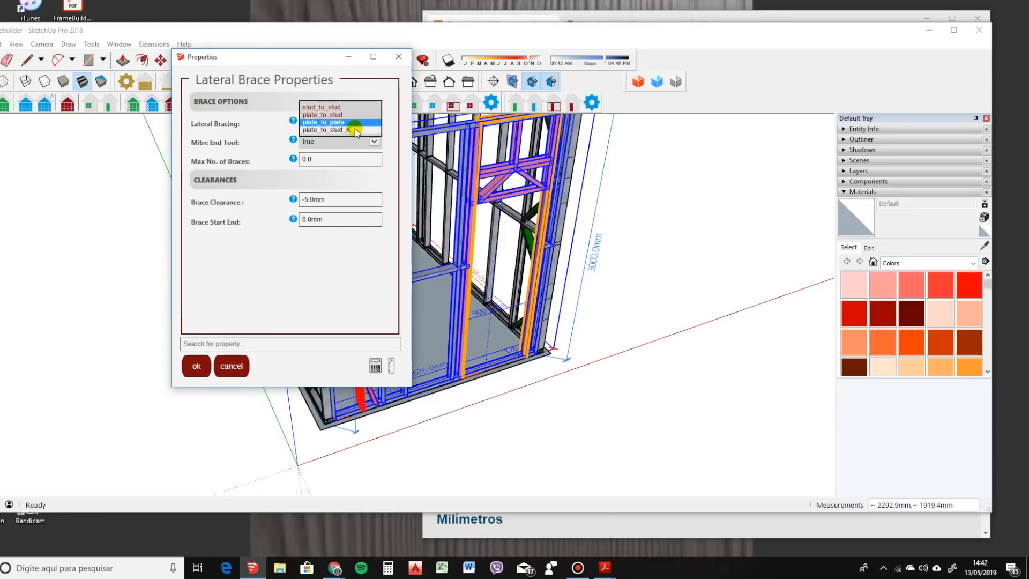
left_click(354, 131)
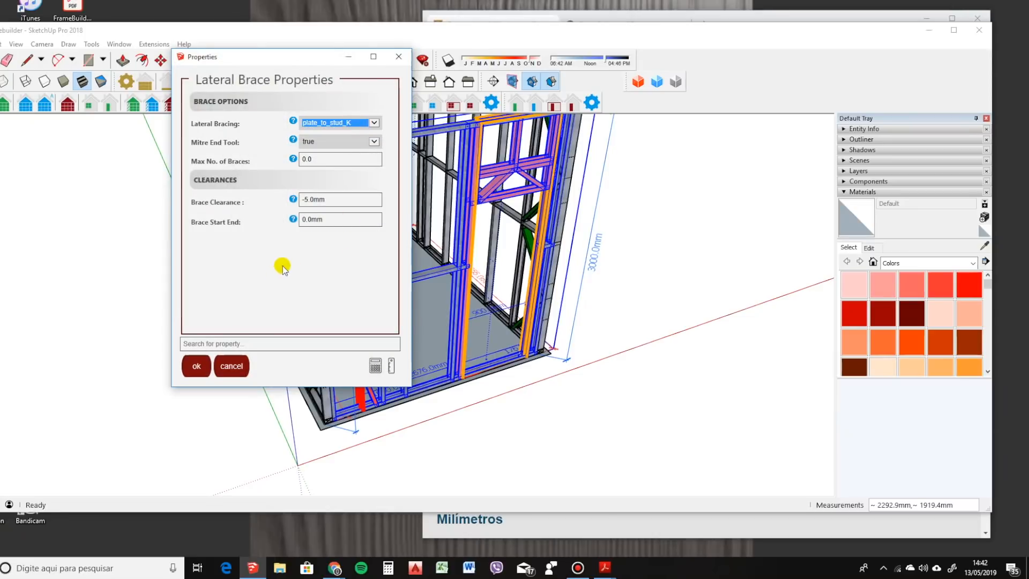
left_click(193, 365)
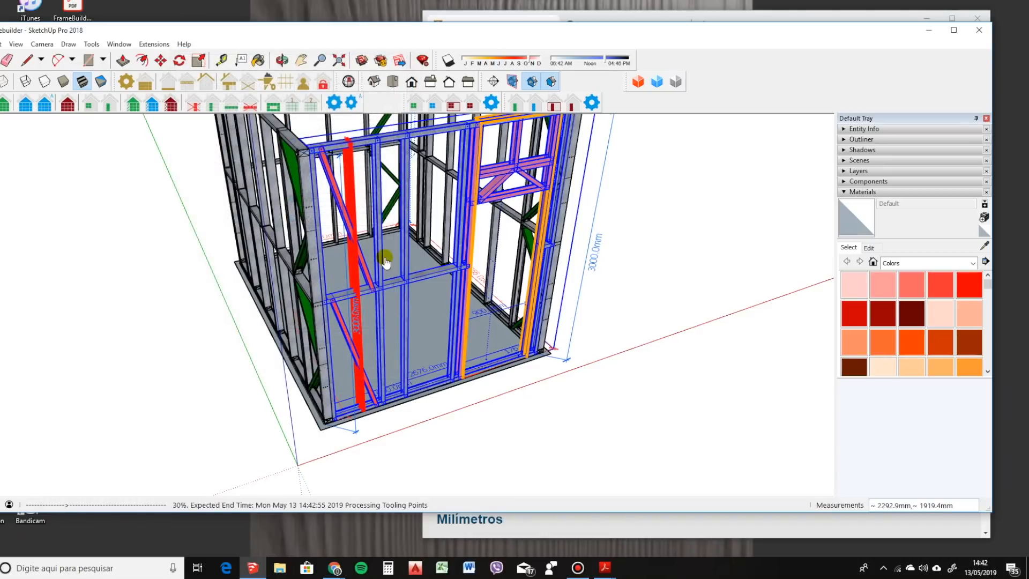
middle_click_drag(360, 299, 391, 395)
scroll(391, 395, "up", 5)
Set the header top chord height to 3000 mm in the window tool's default properties.
middle_click_drag(484, 358, 519, 320)
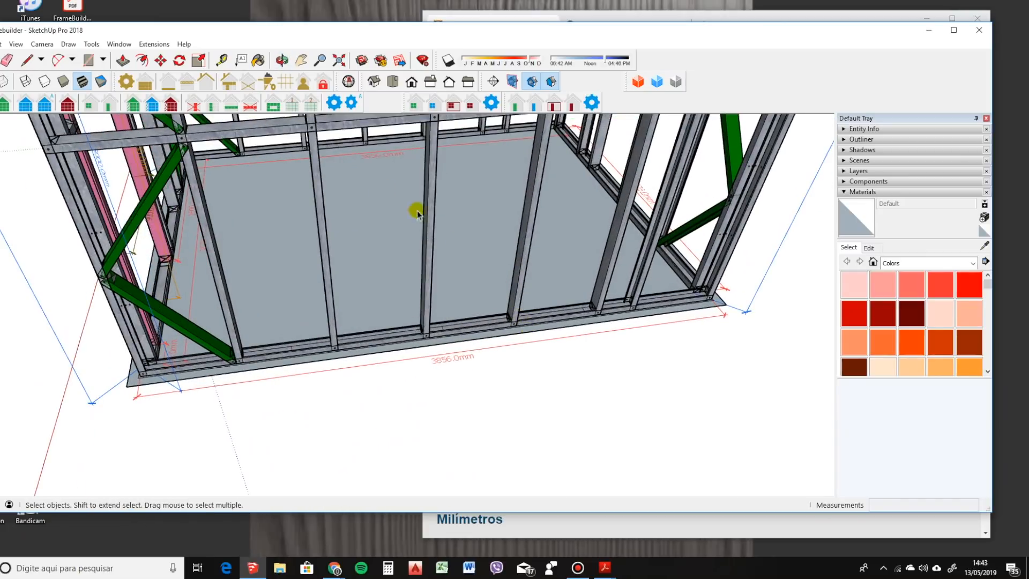
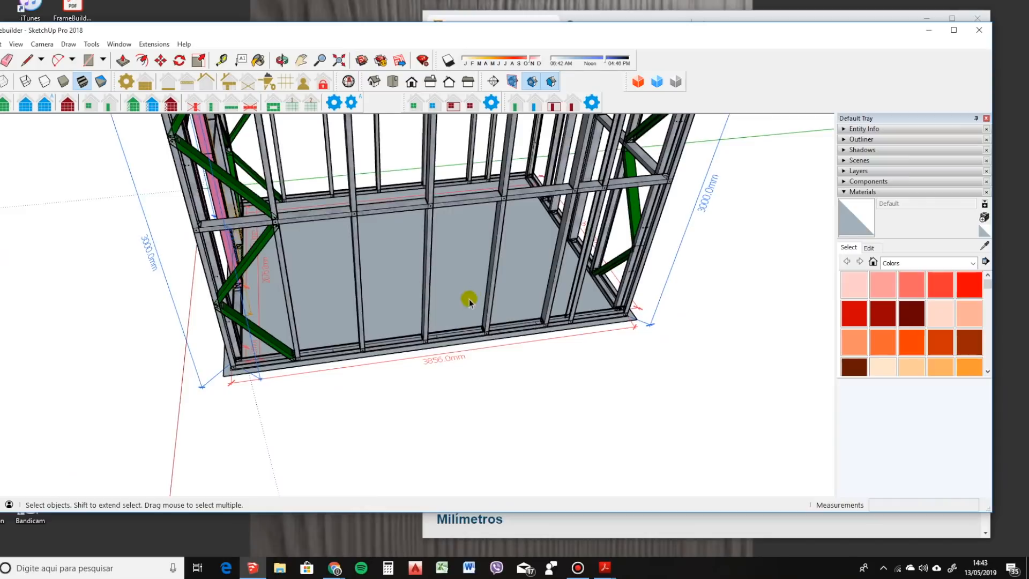
middle_click_drag(469, 294, 494, 142)
left_click(491, 104)
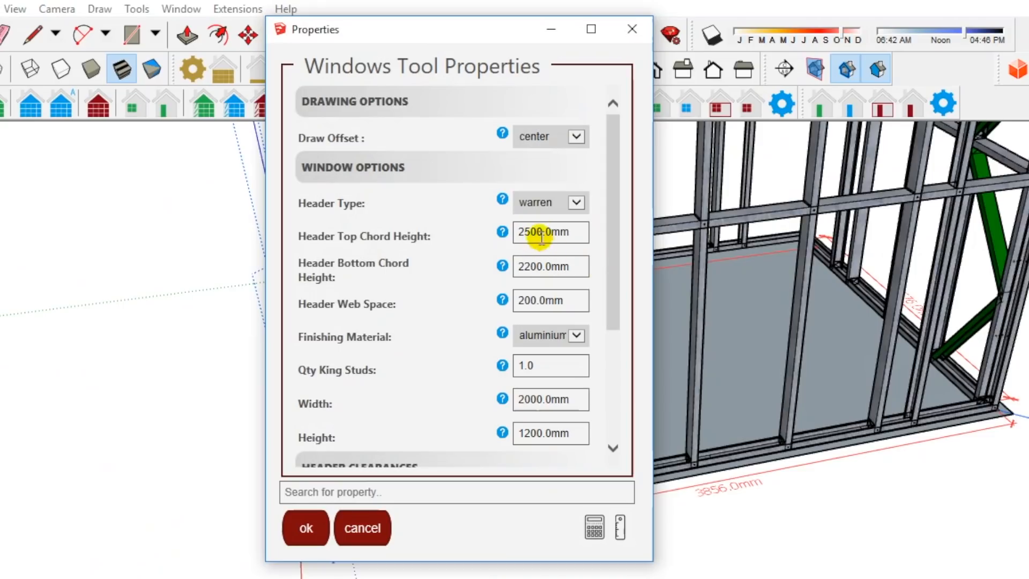
double_click(537, 231)
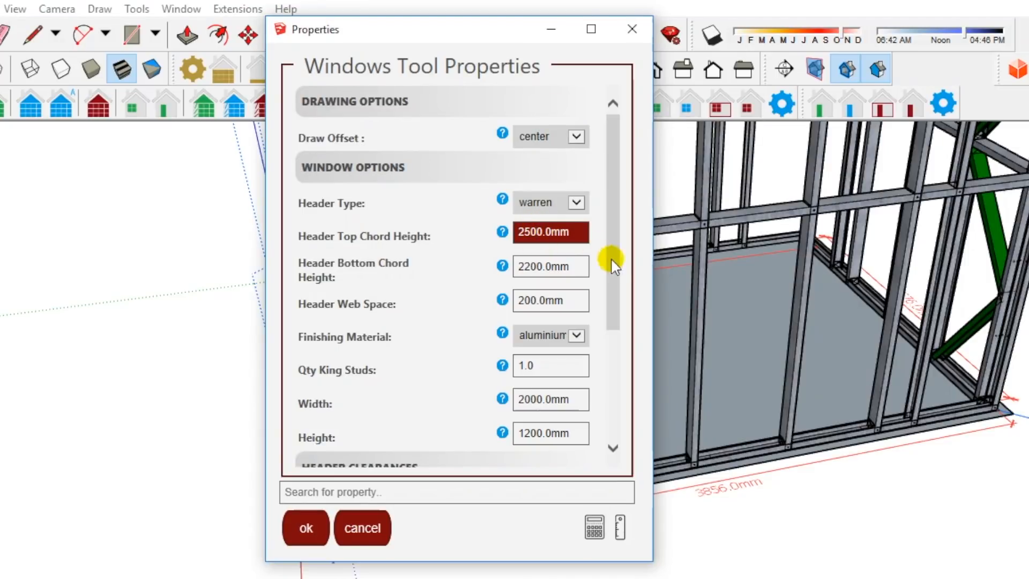
double_click(529, 232)
left_click(527, 234)
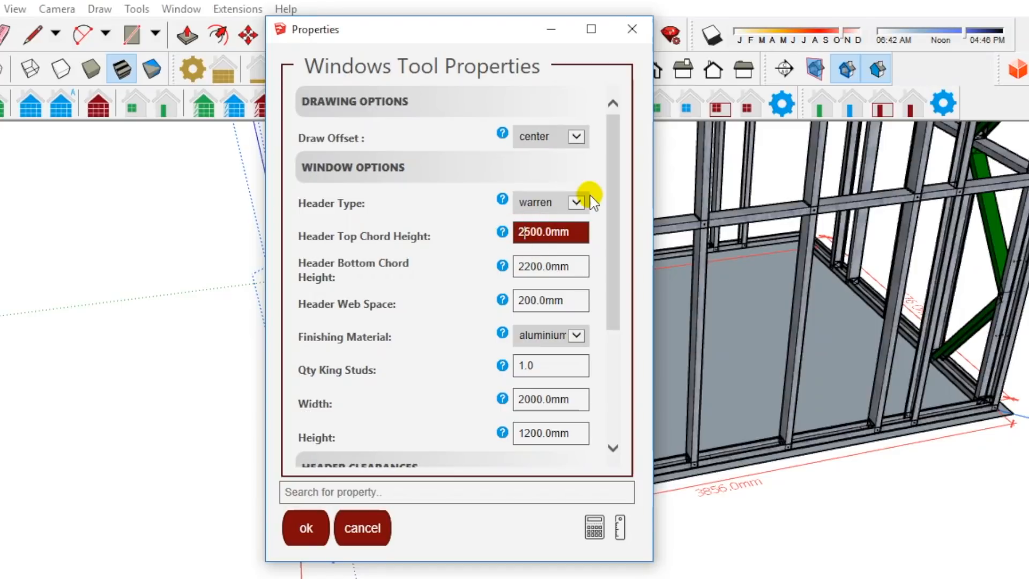
key("Delete")
key("BackSpace")
type("30")
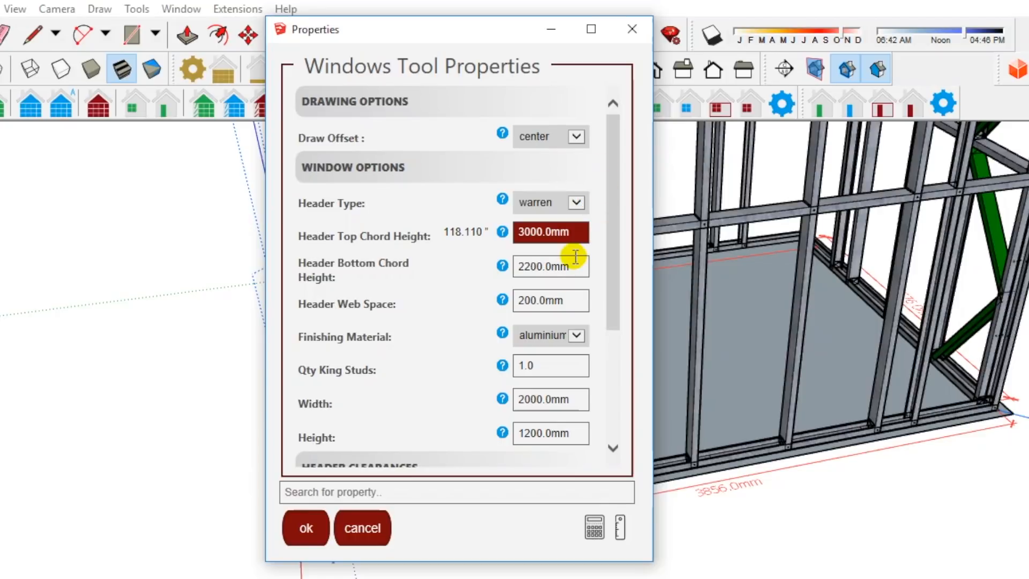
Review the window tool's header bottom chord height, web space and width, and accept the default properties.
left_click(544, 268)
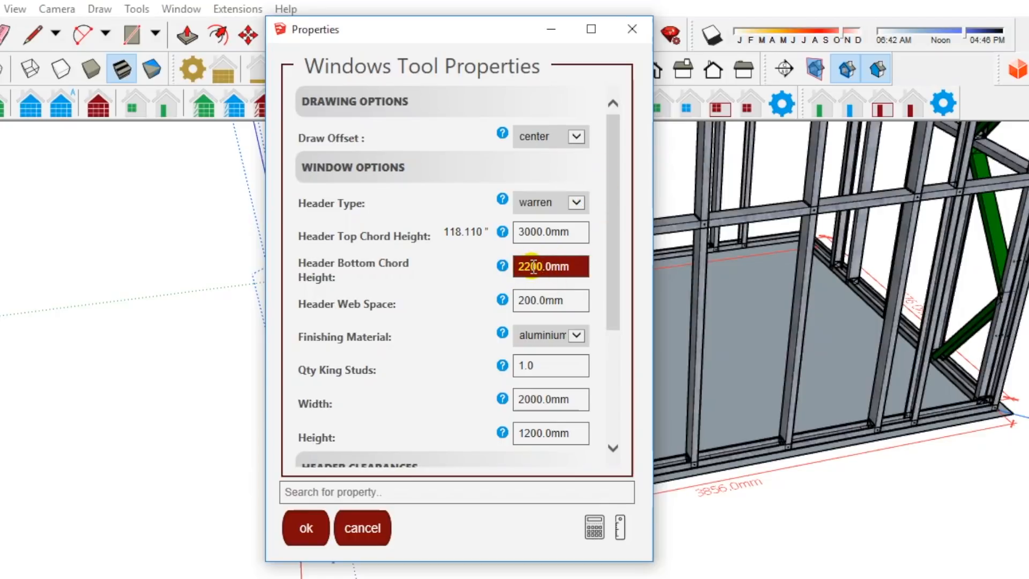
left_click_drag(515, 267, 544, 267)
left_click(524, 268)
double_click(523, 268)
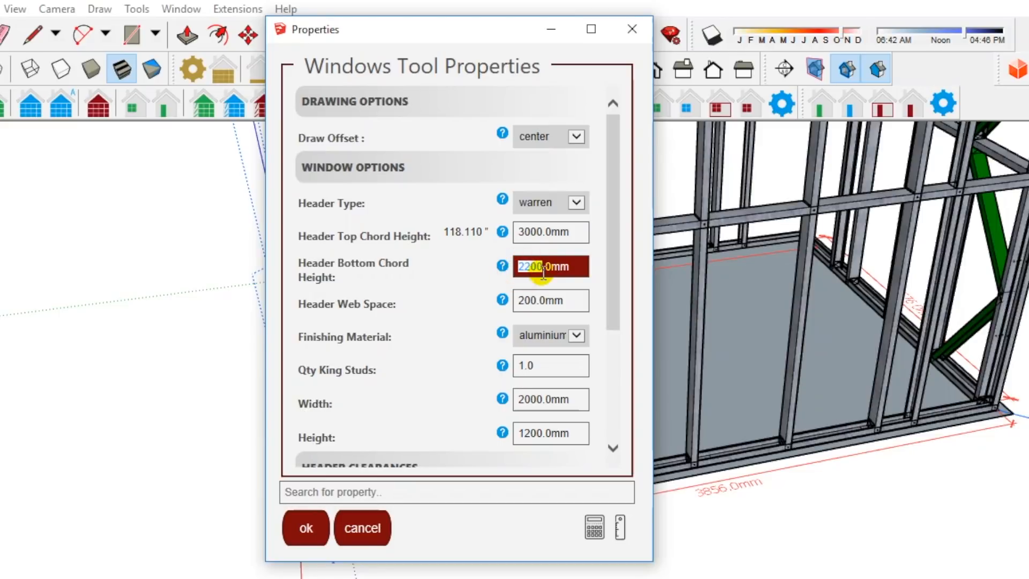
left_click(524, 300)
left_click_drag(614, 260, 608, 332)
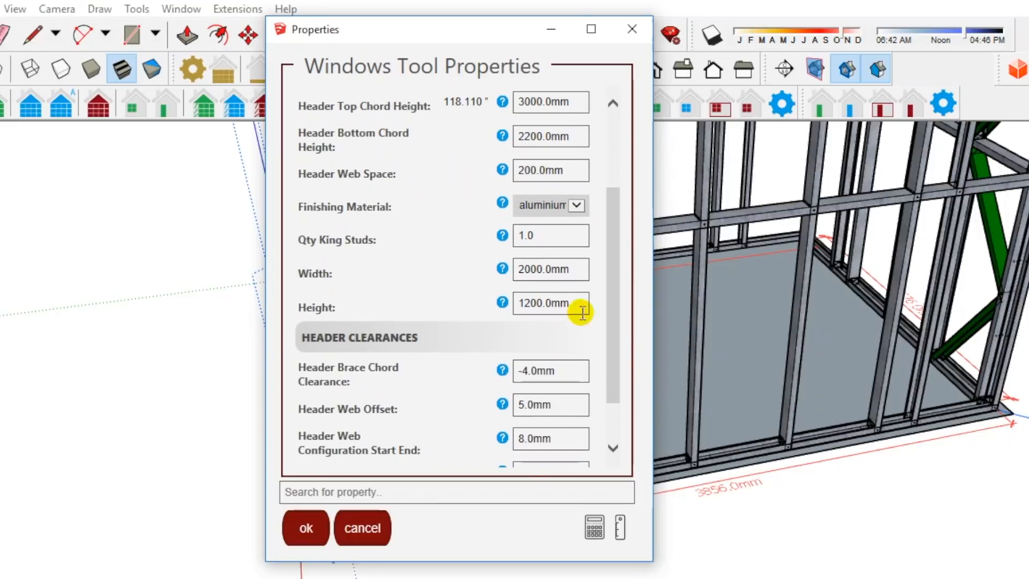
left_click(523, 269)
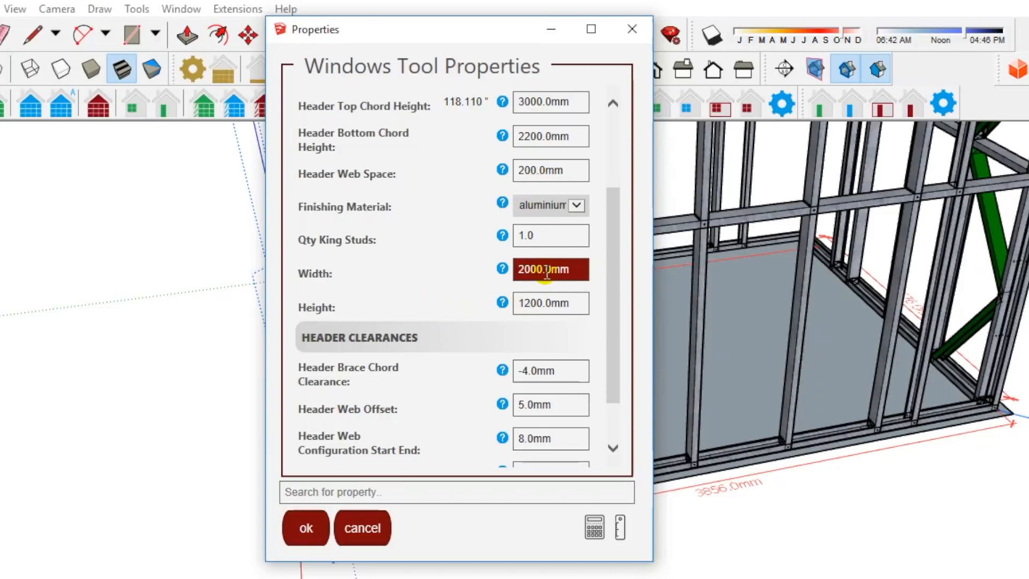
left_click(620, 236)
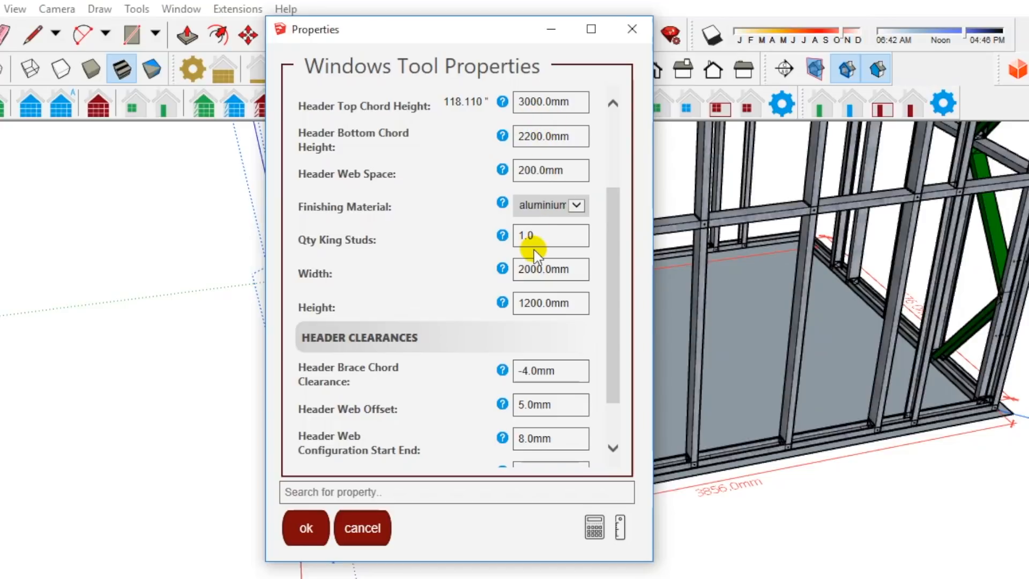
left_click(308, 540)
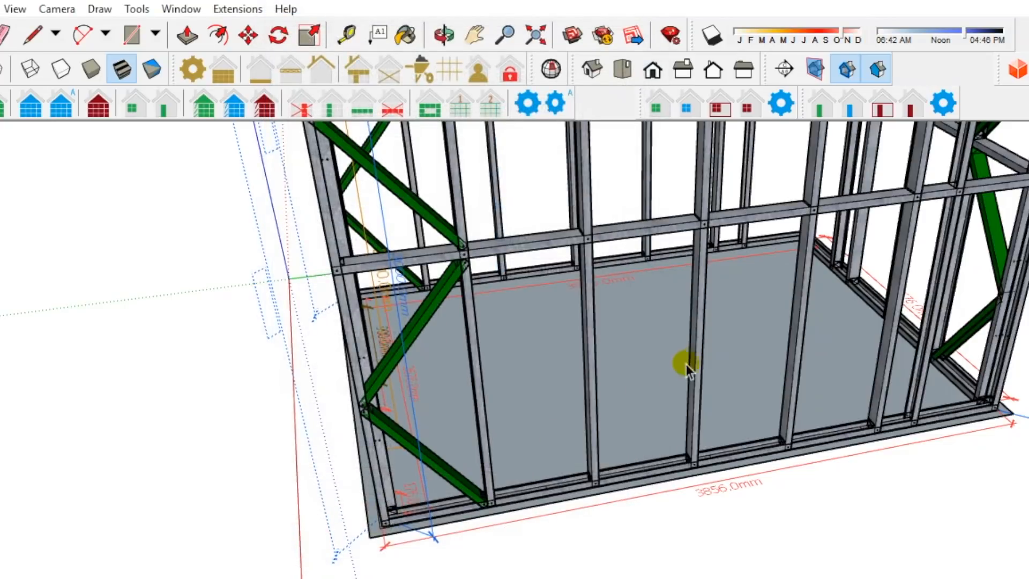
Insert a 2000 × 1200 mm window with a warren header at the midpoint of the 3856 mm wall's bottom plate.
left_click(715, 220)
middle_click_drag(716, 220, 738, 287)
left_click(664, 104)
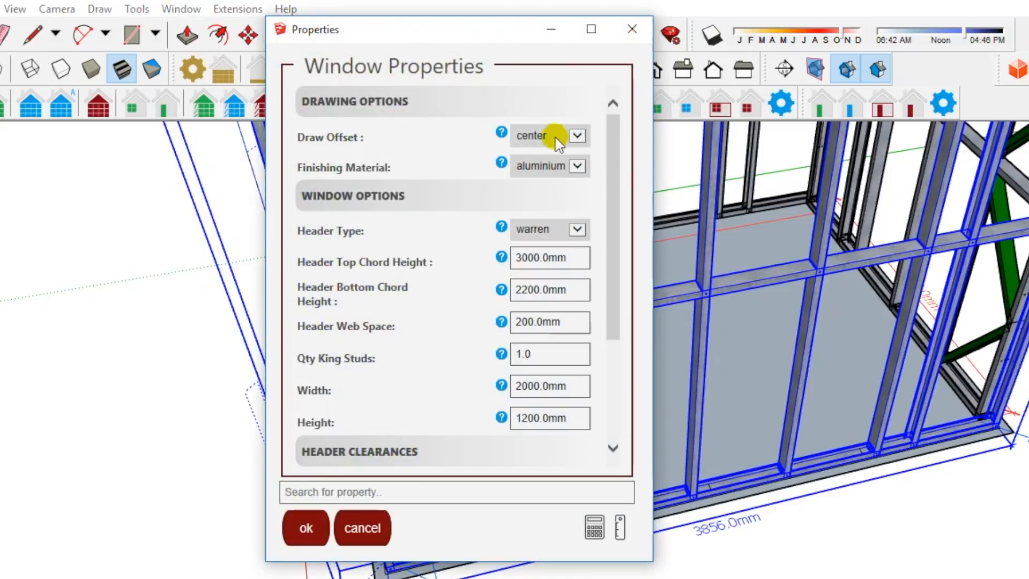
mouse_move(606, 288)
left_mouse_down()
mouse_move(600, 330)
mouse_move(620, 420)
mouse_move(607, 244)
left_mouse_up()
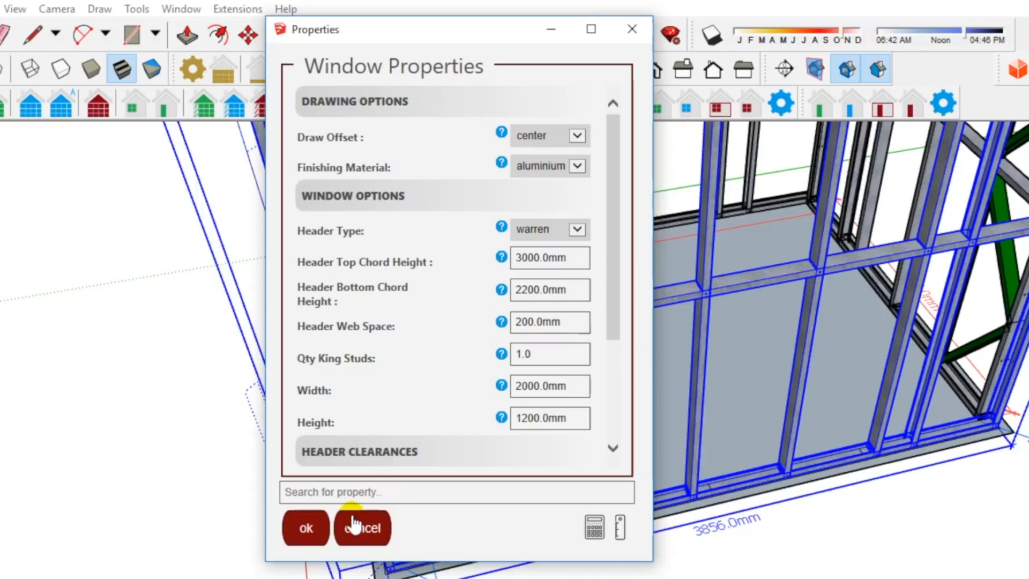
left_click(303, 528)
scroll(499, 329, "up", 5)
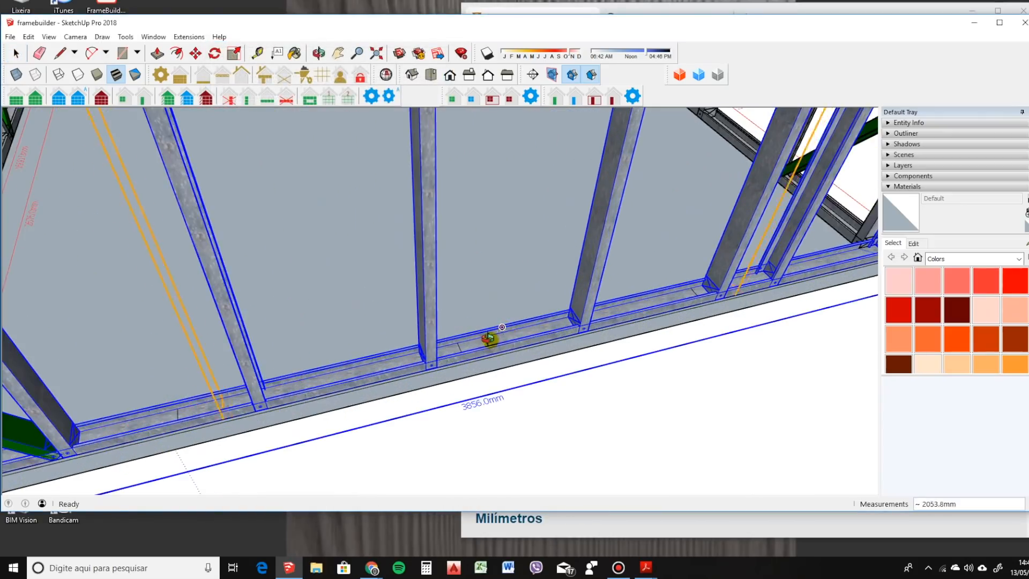
middle_click_drag(489, 338, 423, 342)
scroll(466, 301, "down", 5)
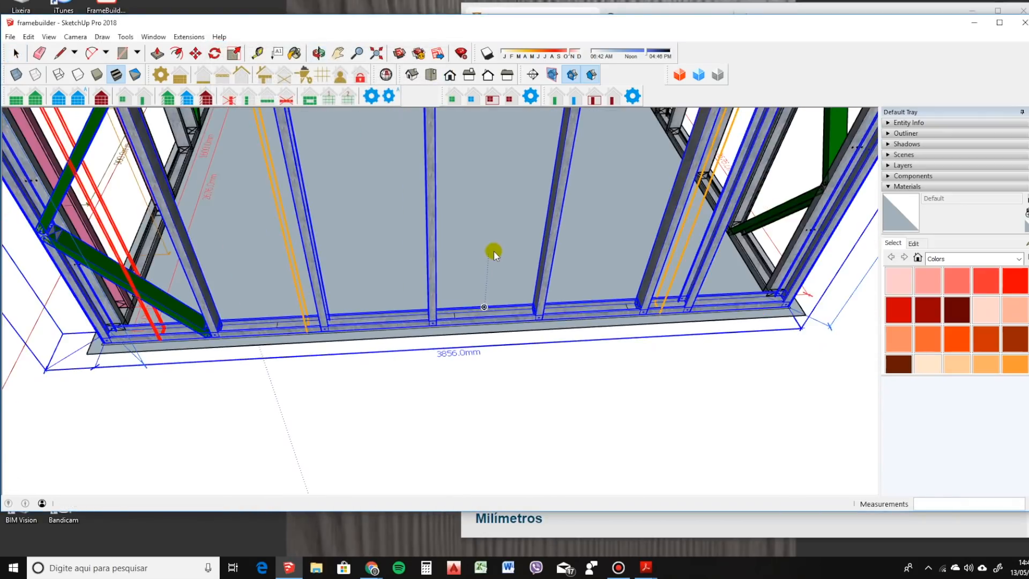
scroll(453, 313, "up", 2)
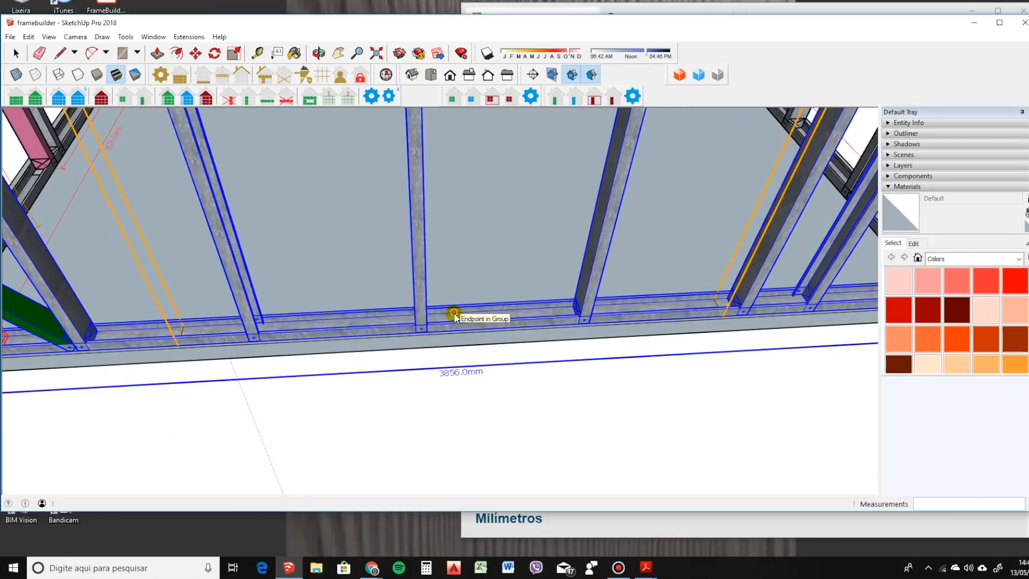
left_click(454, 314)
scroll(454, 313, "up", 3)
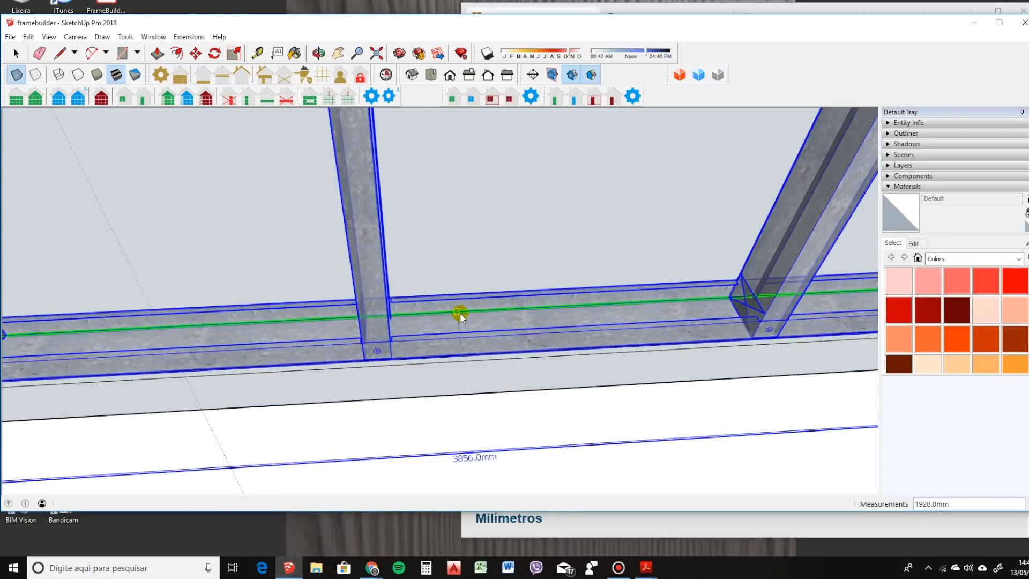
left_click(455, 312)
scroll(452, 292, "down", 10)
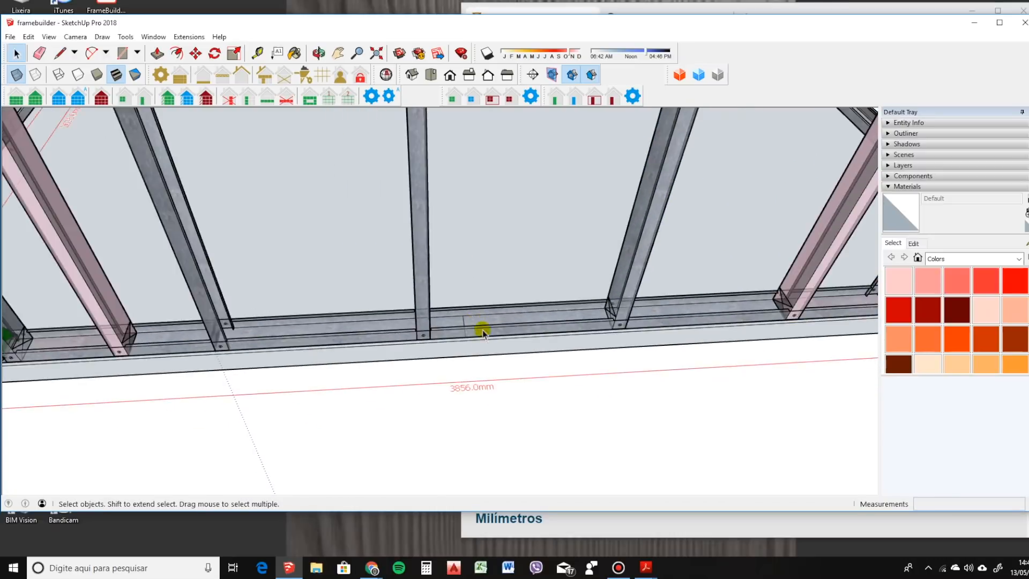
Set the header top chord height of the window in the 3856 mm wall to 2500 mm.
middle_click_drag(509, 273, 462, 231)
left_click(371, 181)
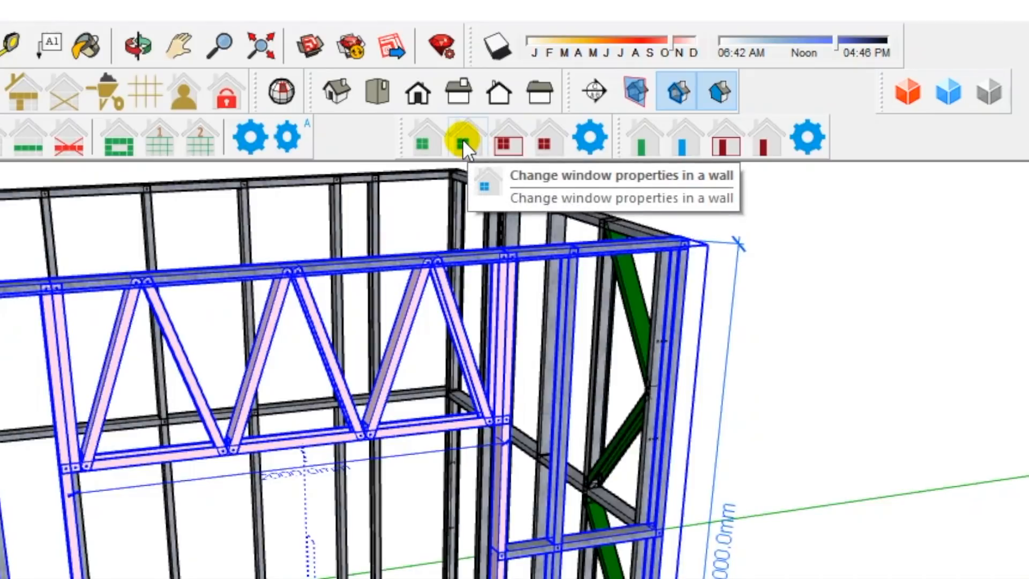
left_click(472, 98)
left_click(330, 439)
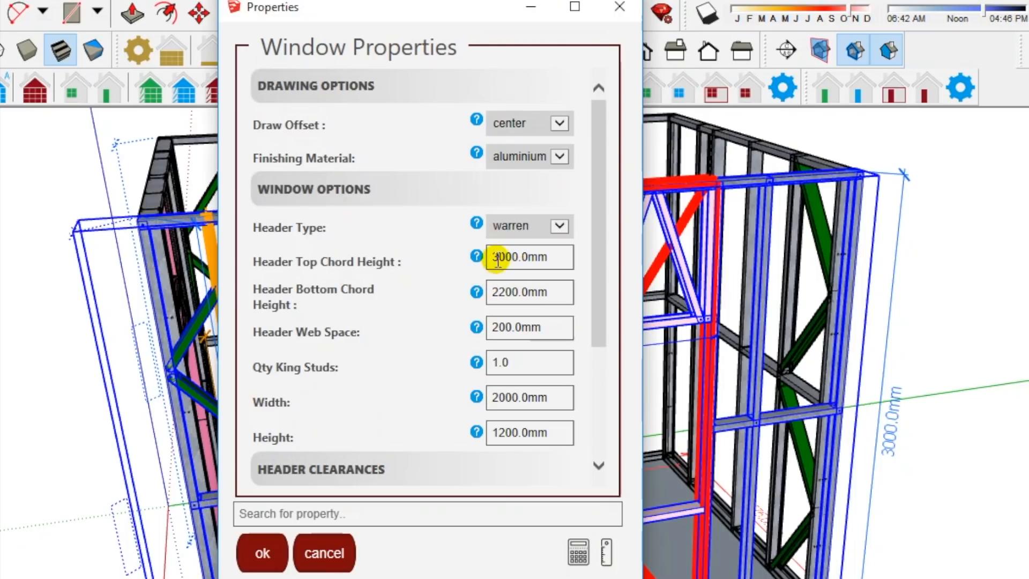
double_click(505, 256)
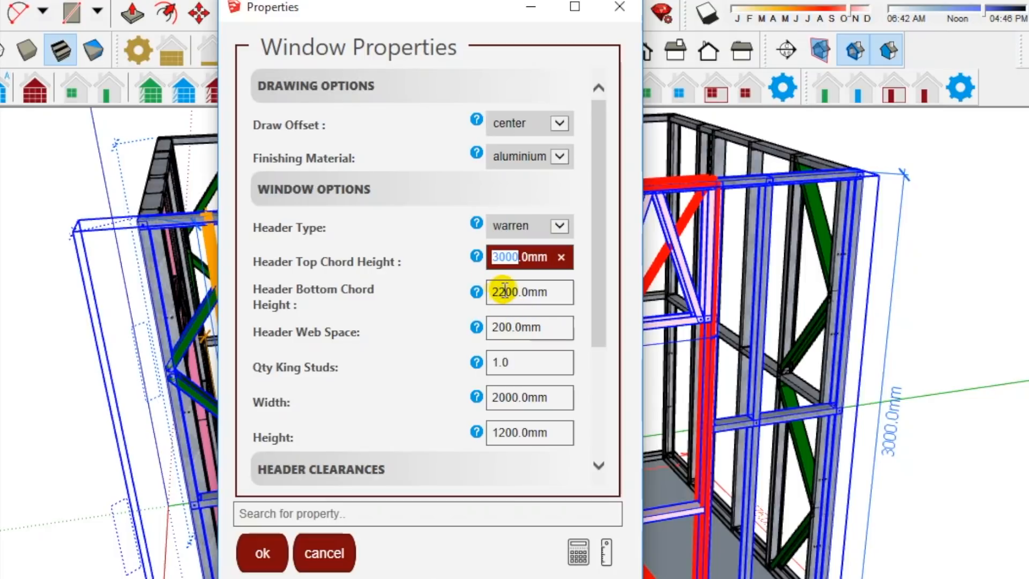
type("2500")
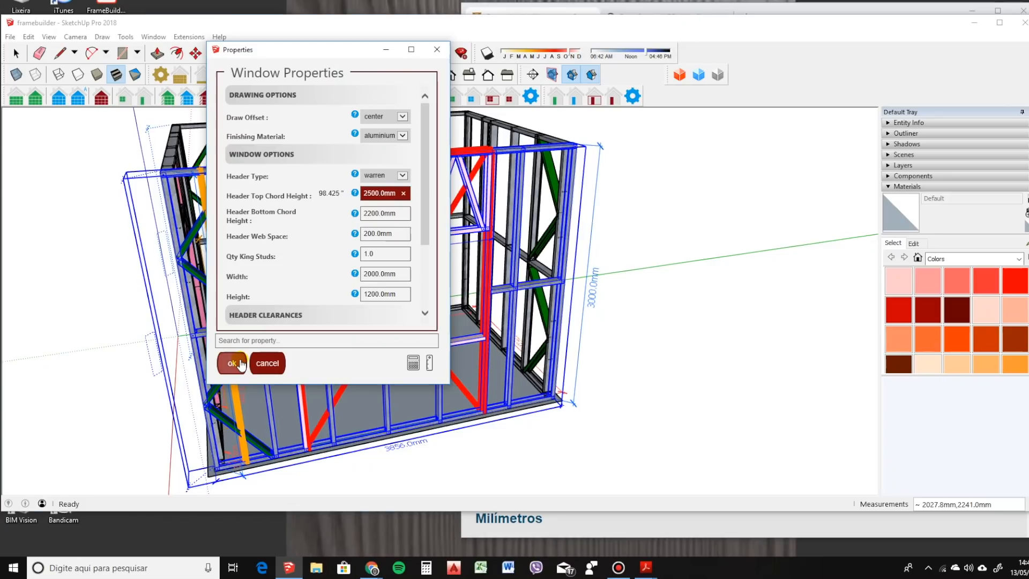
left_click(232, 363)
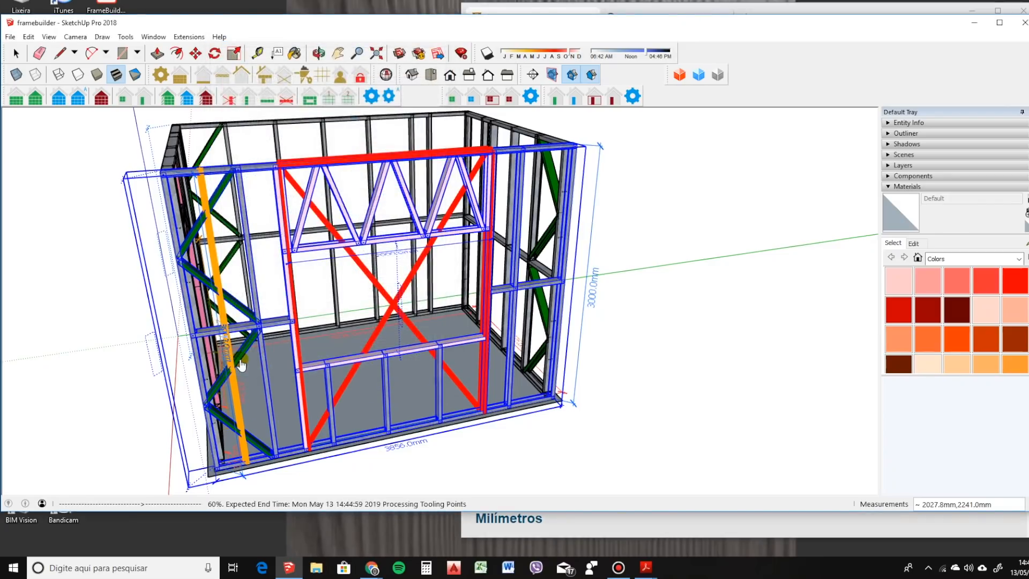
Set the header web space of the window in the 3856 mm wall to 100 mm.
middle_click_drag(339, 251, 382, 240)
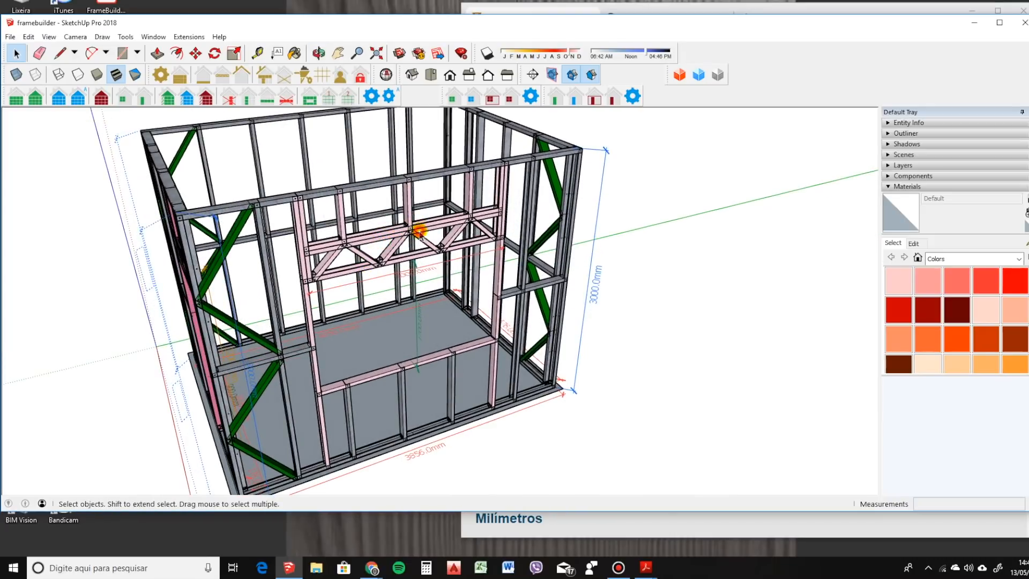
middle_click_drag(437, 252, 485, 195)
left_click(485, 195)
left_click(467, 102)
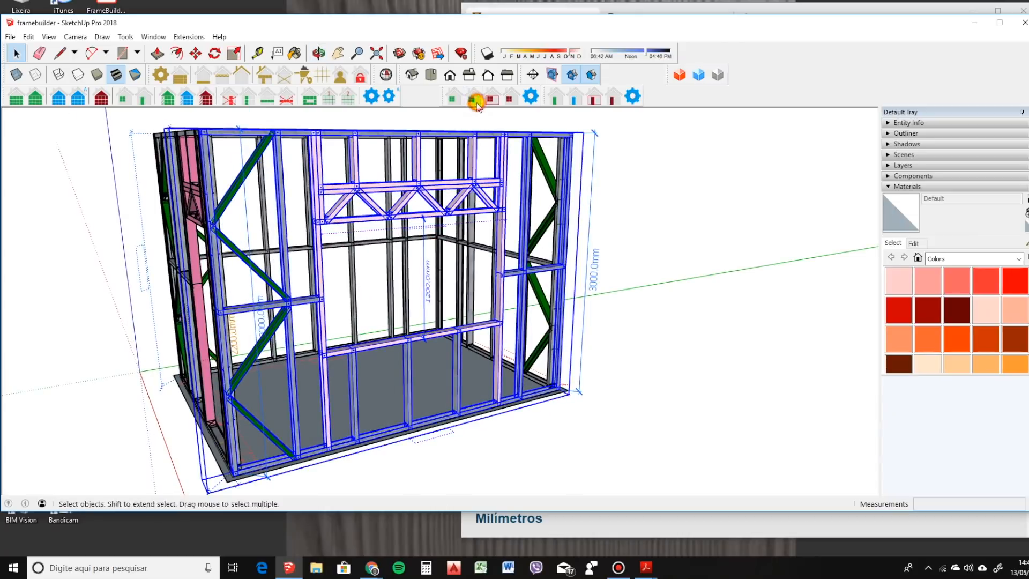
left_click(449, 207)
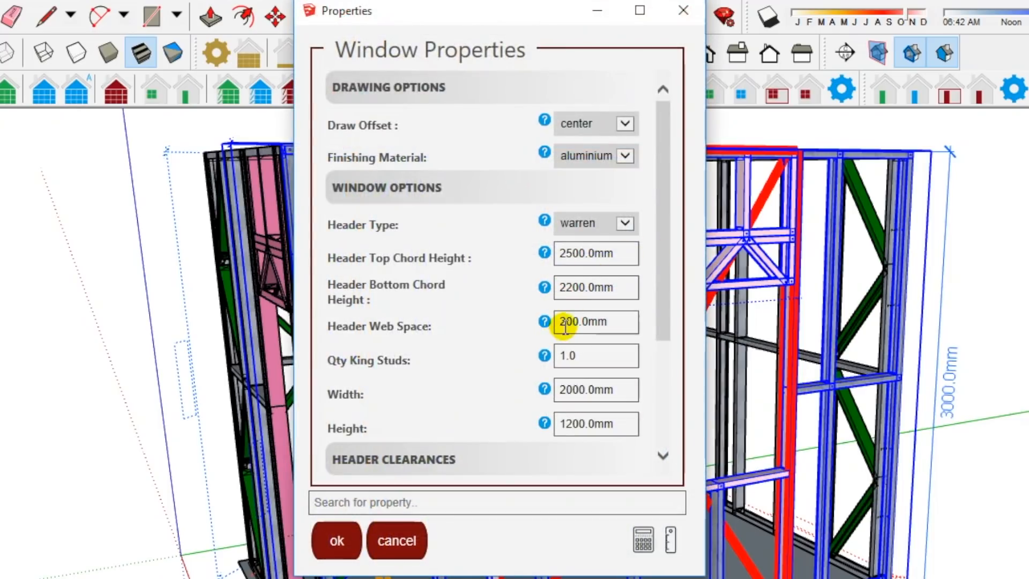
left_click(564, 324)
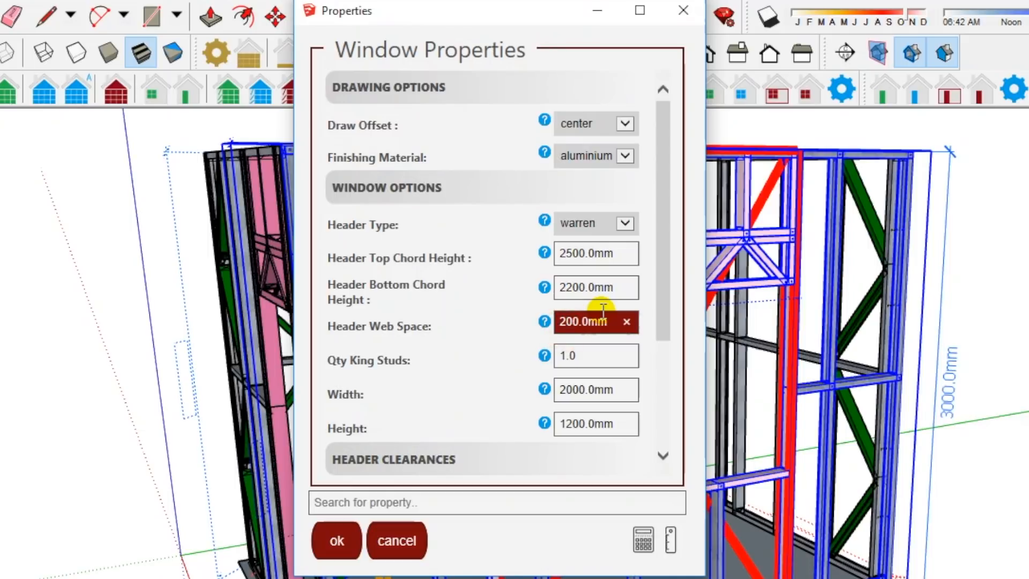
key("Return")
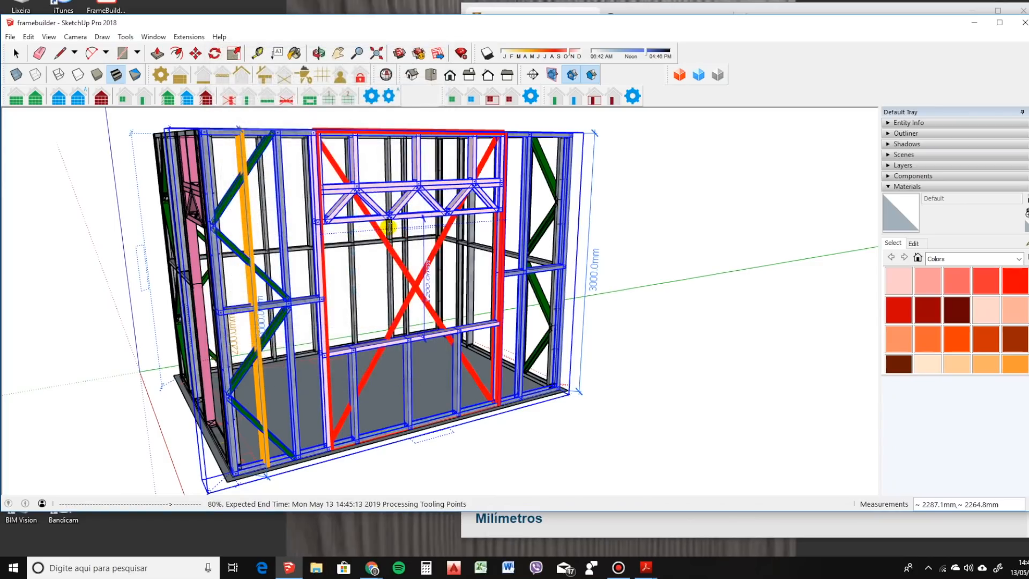
Change the window's header type to howe and set its header web space to 200 mm.
middle_click_drag(411, 217, 397, 246)
left_click(401, 257)
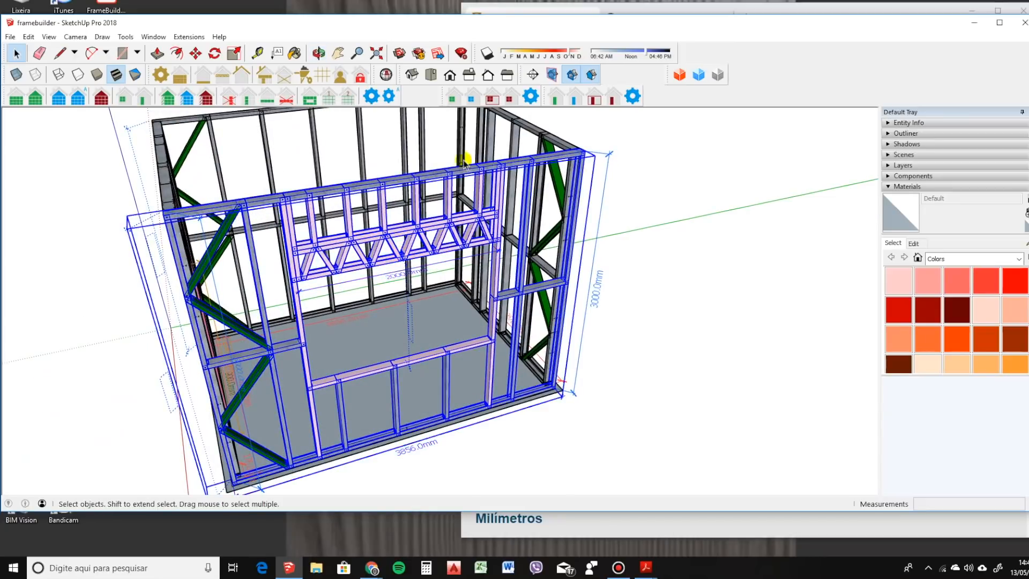
left_click(472, 98)
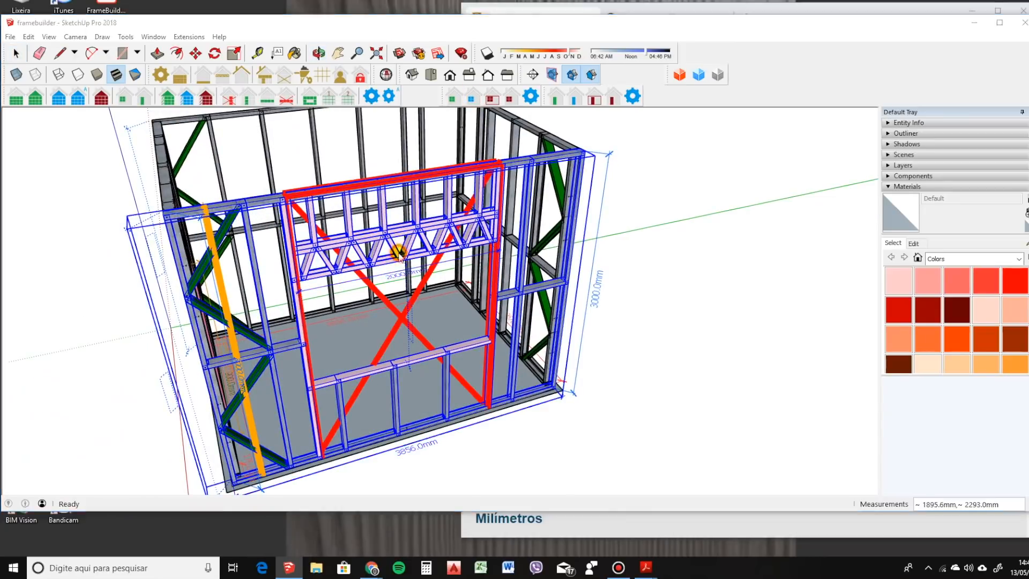
left_click(399, 252)
left_click(409, 174)
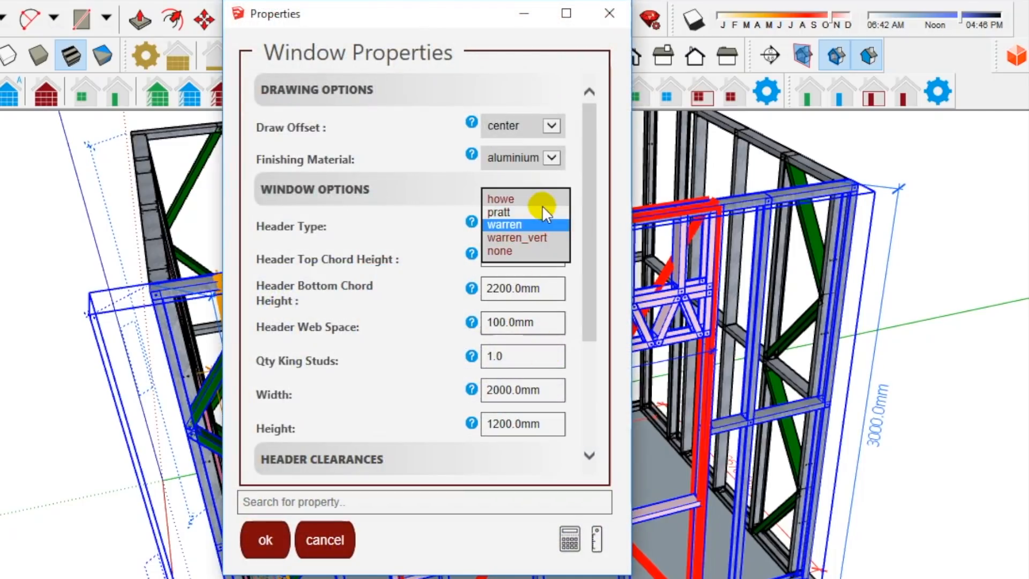
left_click(541, 196)
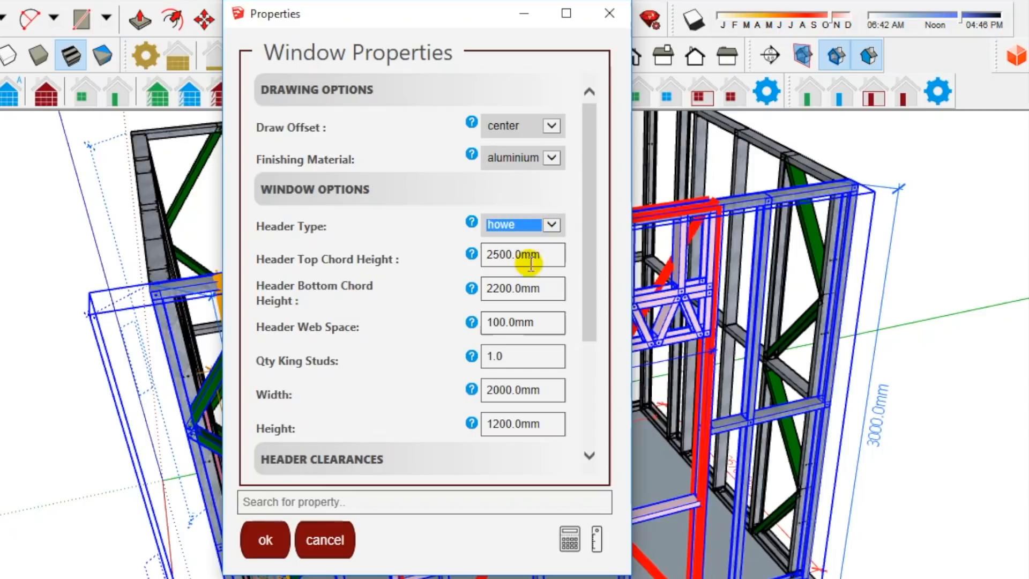
left_click(492, 321)
key("BackSpace")
type("2")
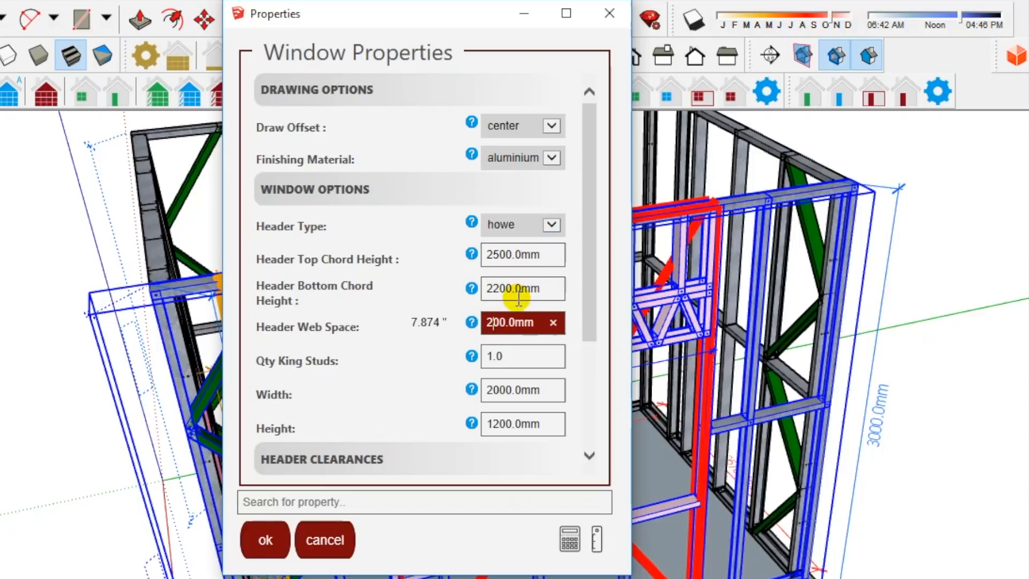
left_click(264, 540)
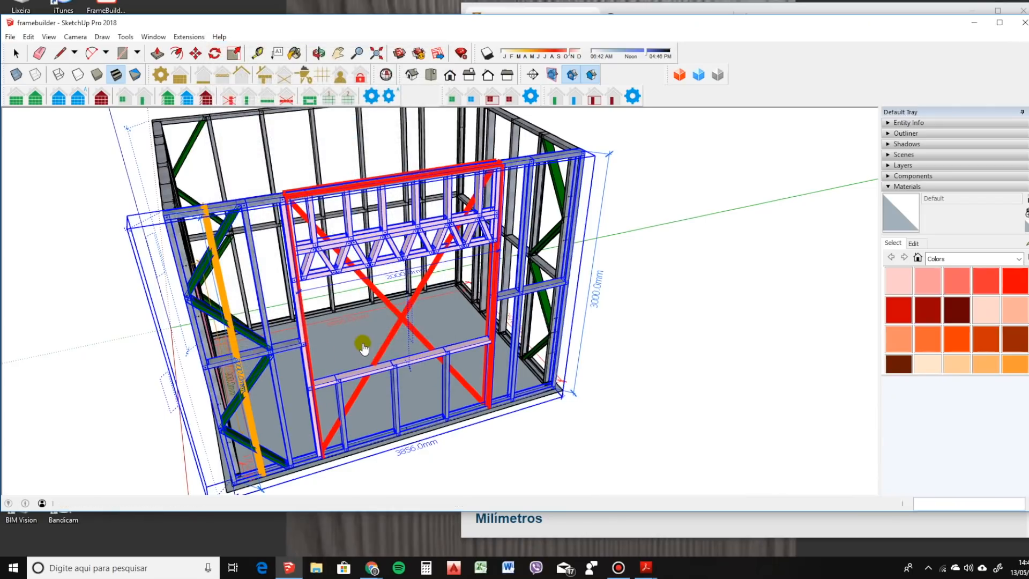
Change the header type of the window in the 3856 mm wall to pratt.
middle_click_drag(436, 230, 439, 233)
left_click(439, 233)
scroll(445, 232, "up", 3)
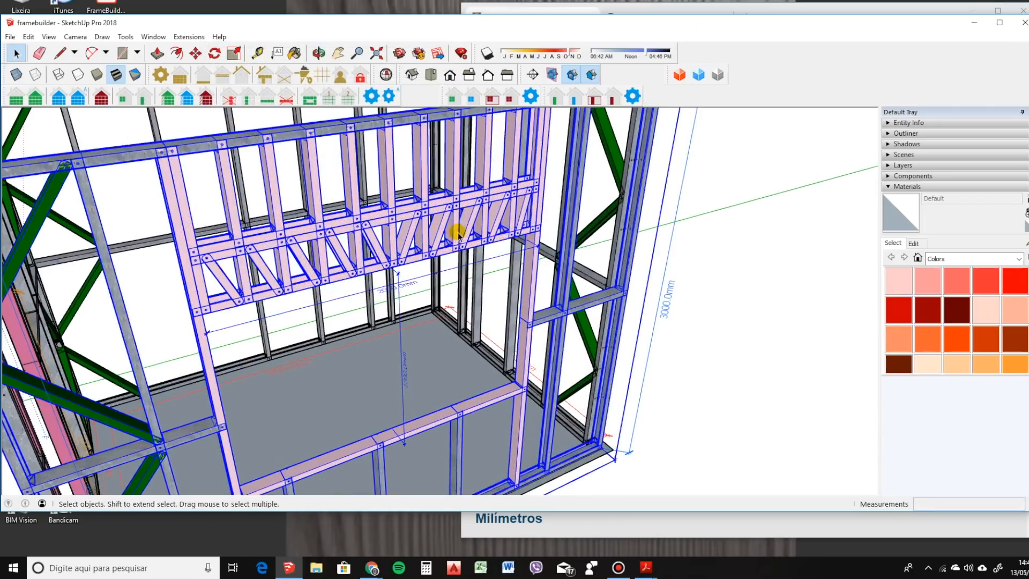
left_click(480, 100)
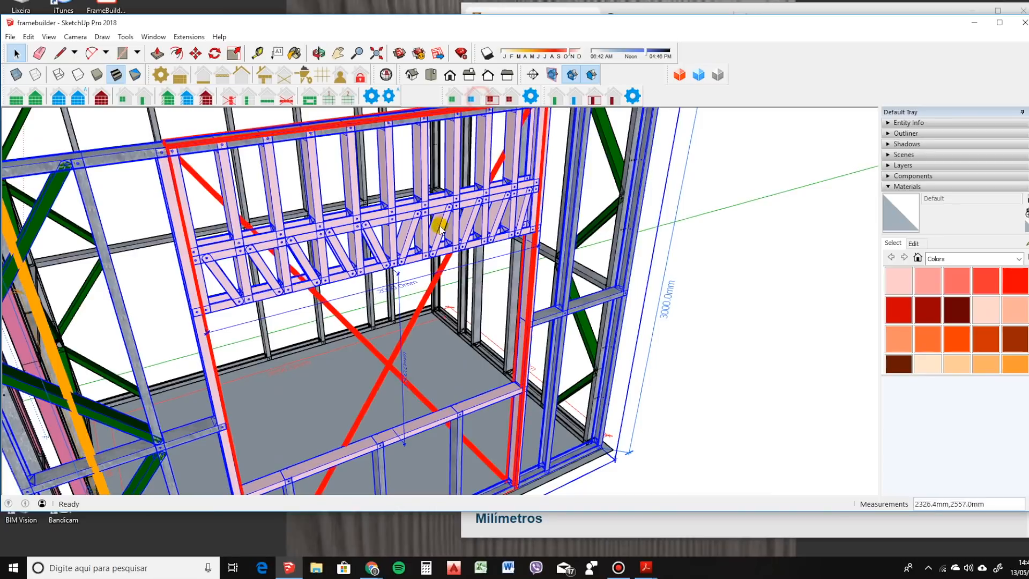
left_click(416, 231)
left_click(524, 222)
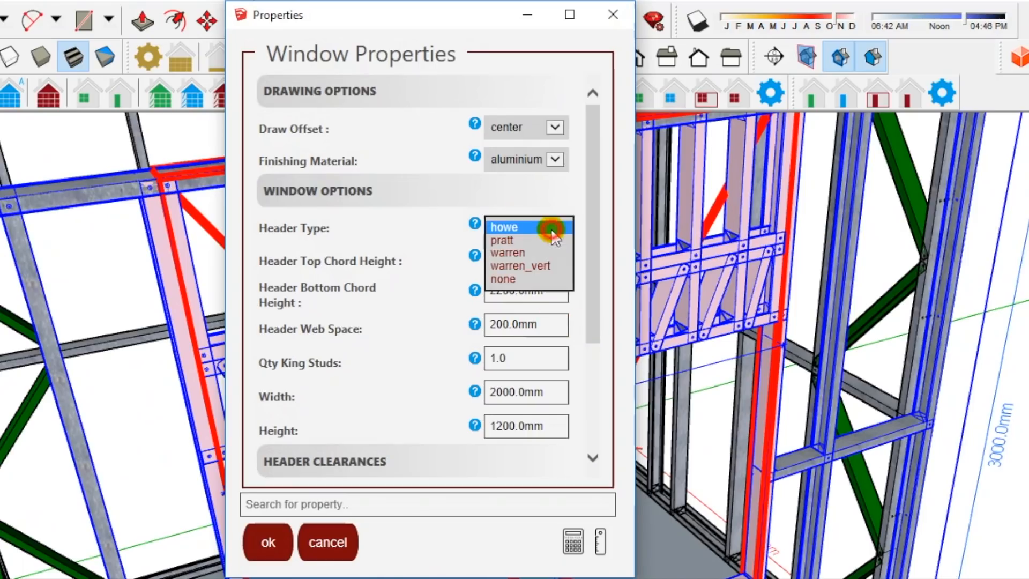
left_click(543, 241)
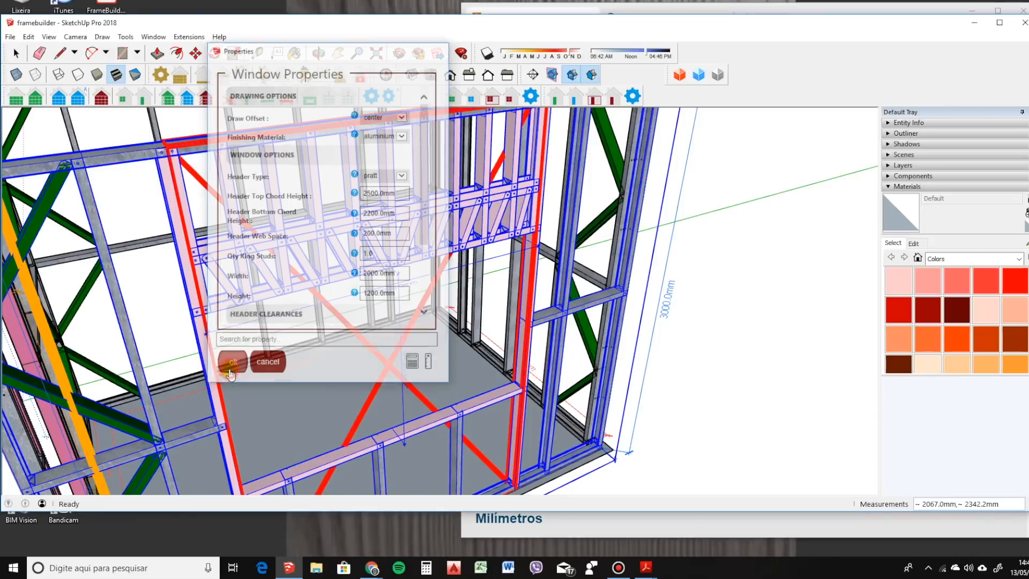
left_click(288, 535)
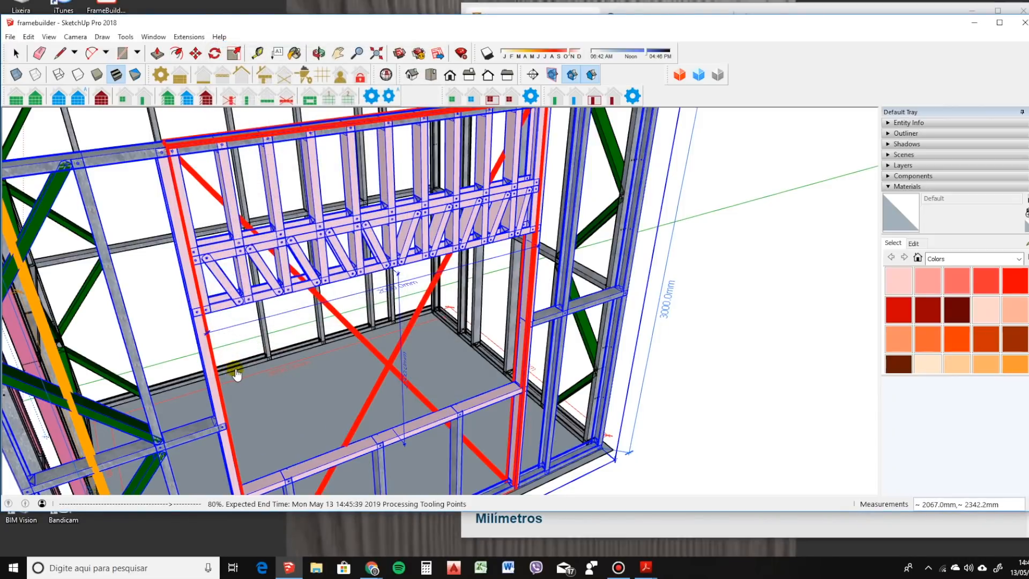
Set the header type of the window in the 3856 mm wall to none.
left_click(445, 185)
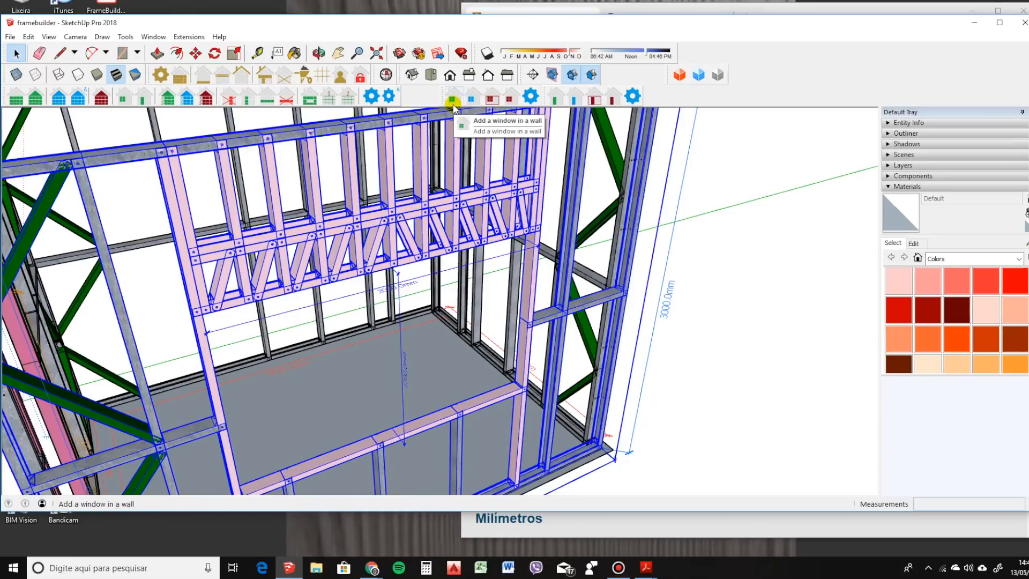
left_click(470, 102)
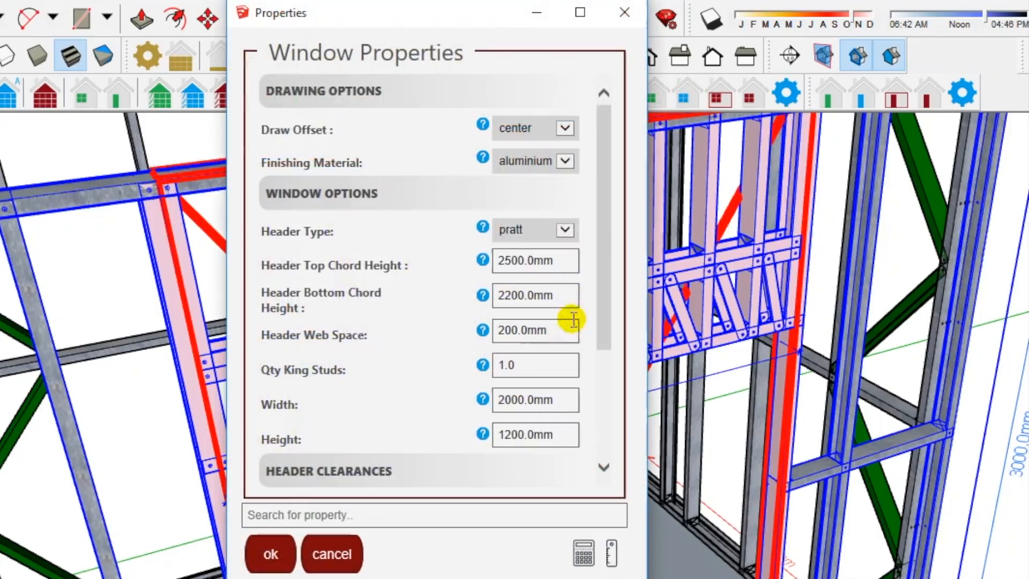
left_click(558, 225)
left_click(538, 267)
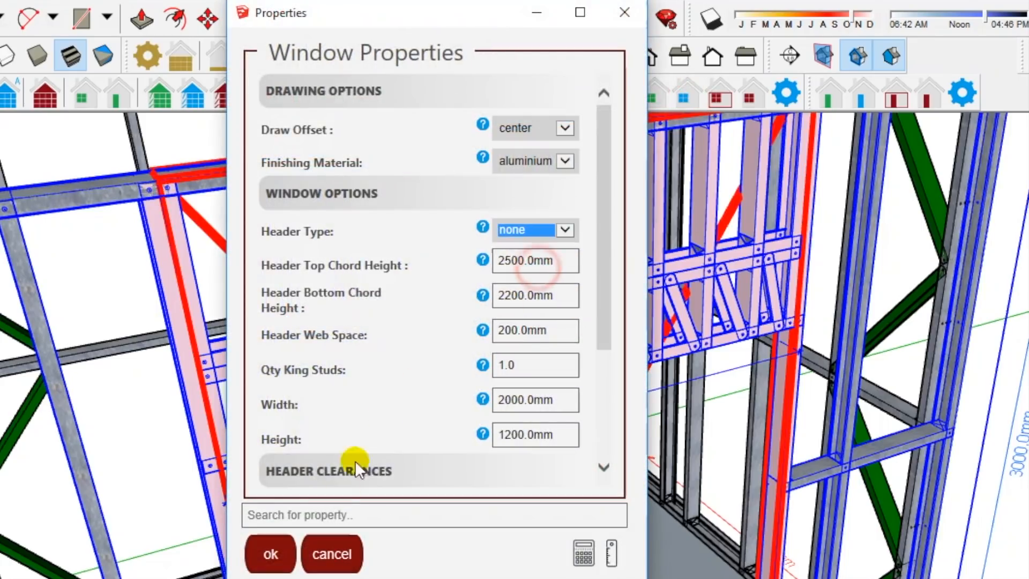
left_click(269, 554)
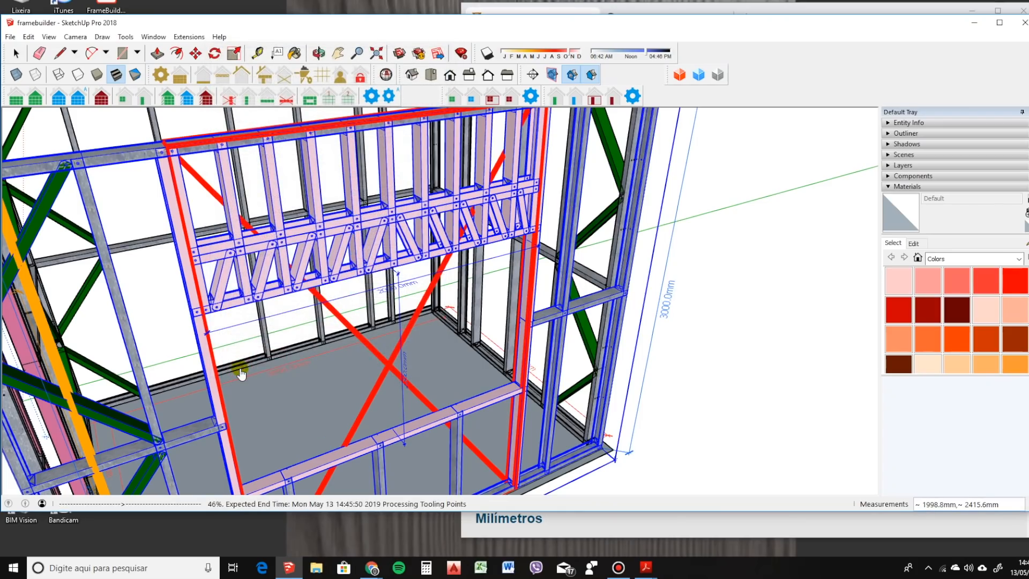
Change the header type of the window in the 3856 mm wall to warren.
middle_click_drag(368, 237, 333, 253)
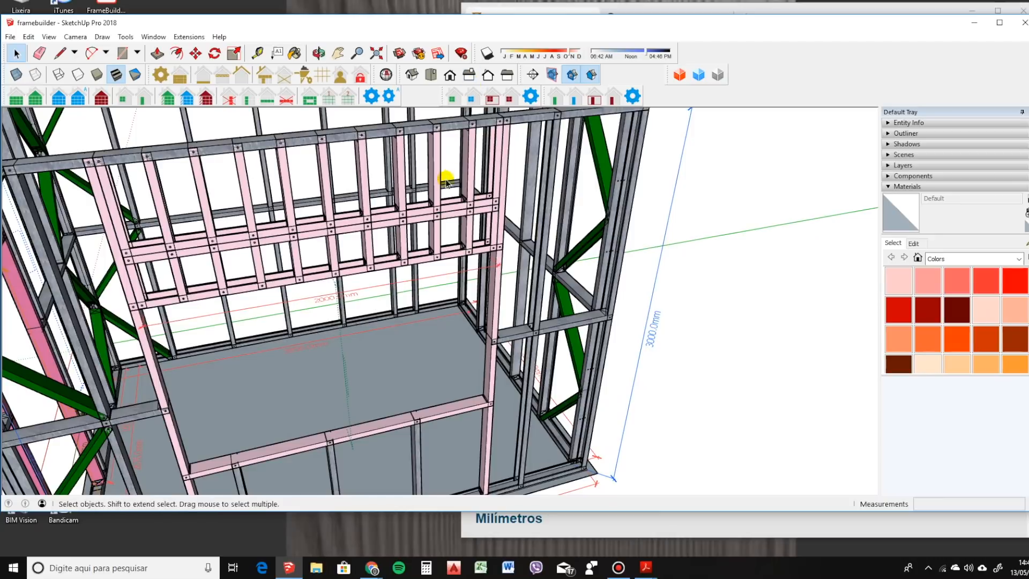
left_click(432, 217)
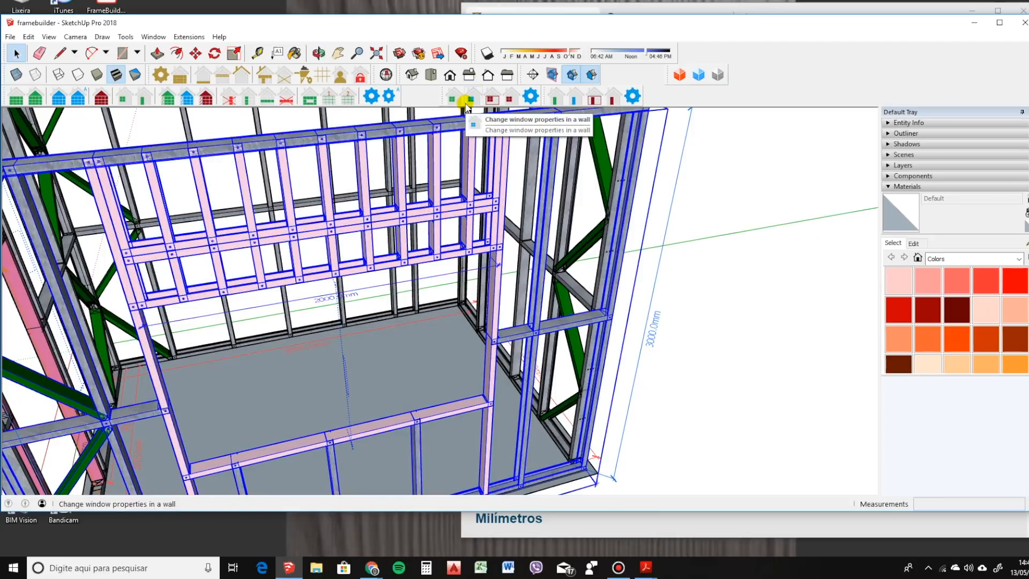
left_click(466, 106)
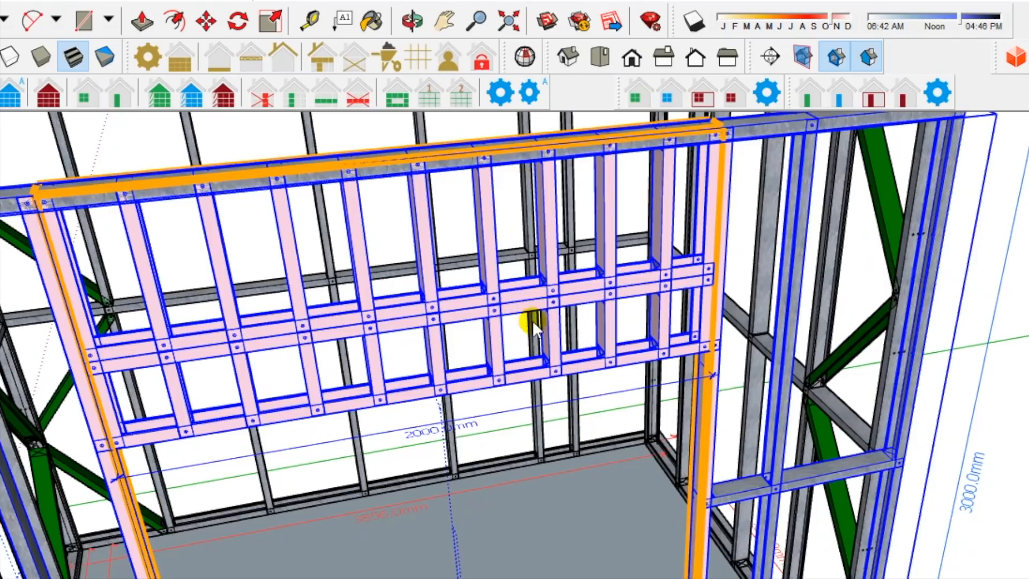
left_click(532, 320)
left_click(552, 224)
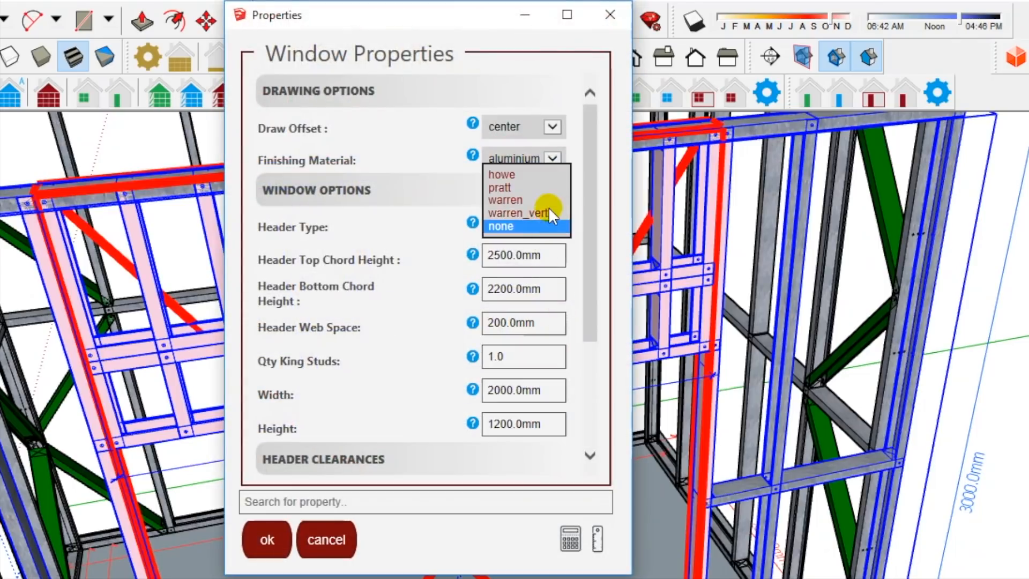
left_click(547, 200)
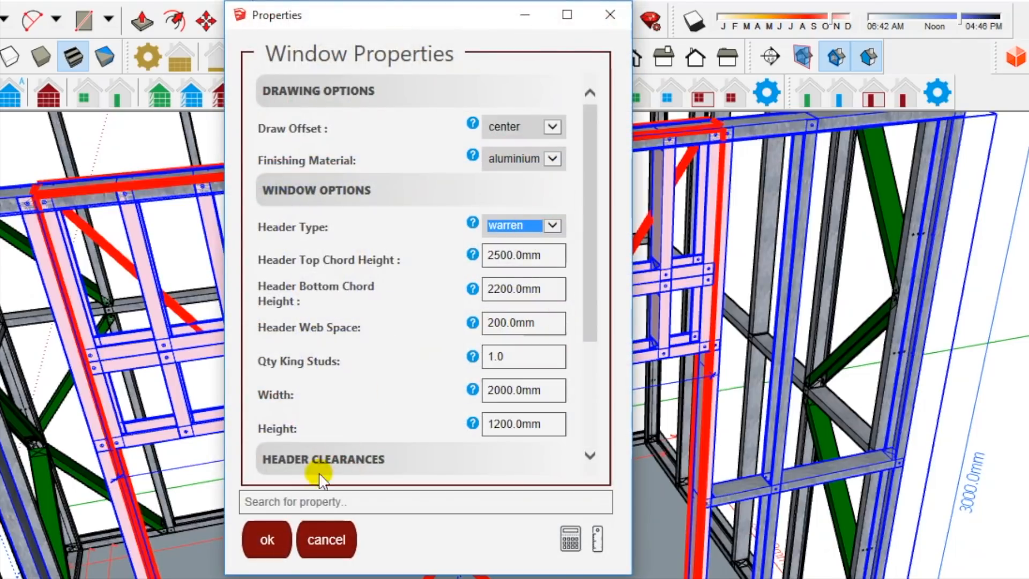
left_click(268, 546)
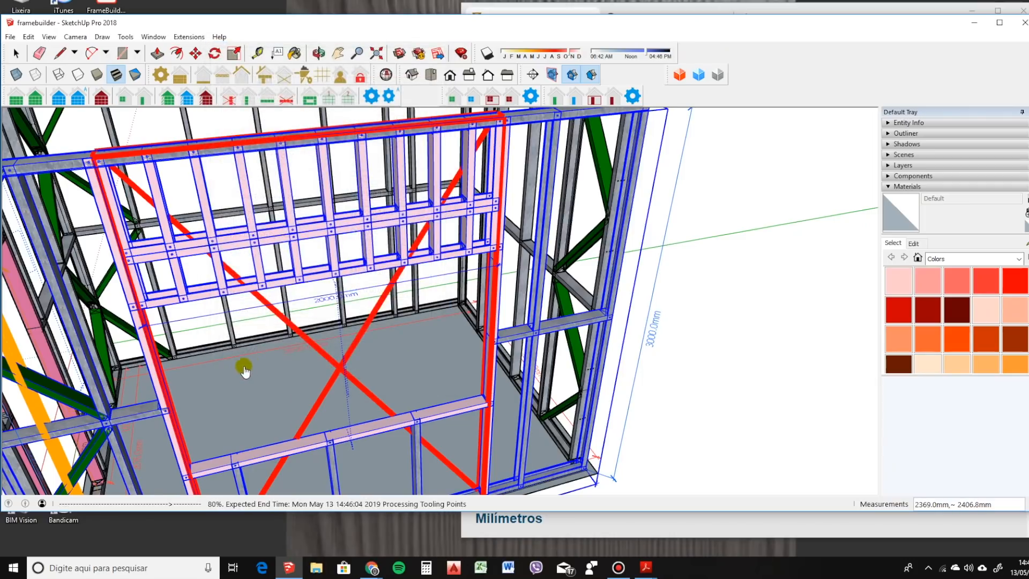
Examine the window's header and the corner bracing of the steel frame from several angles.
scroll(470, 207, "down", 5)
middle_click_drag(465, 237, 429, 485)
middle_click_drag(493, 361, 435, 212)
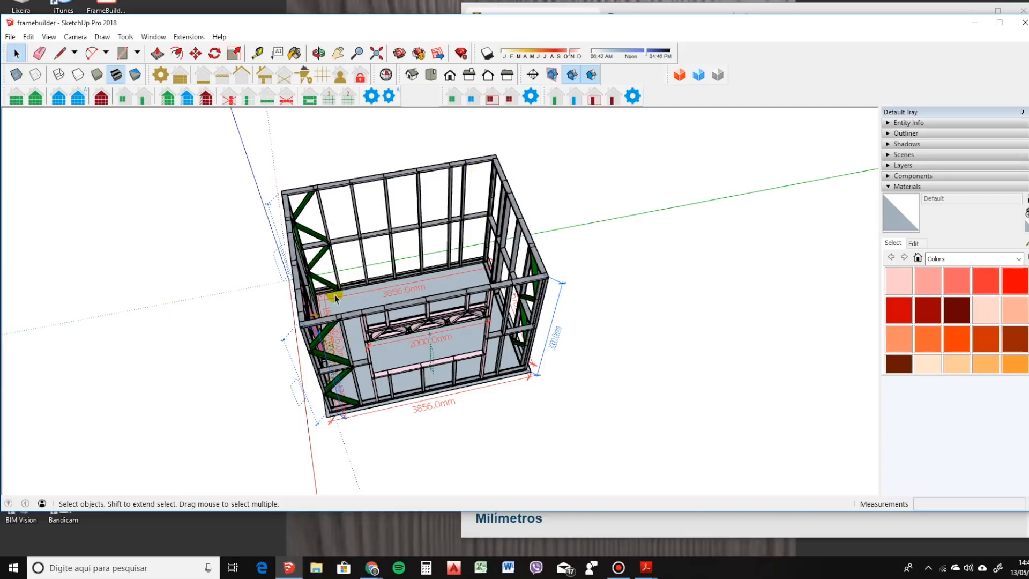
middle_click_drag(358, 315, 332, 337)
scroll(333, 338, "up", 5)
scroll(332, 338, "up", 2)
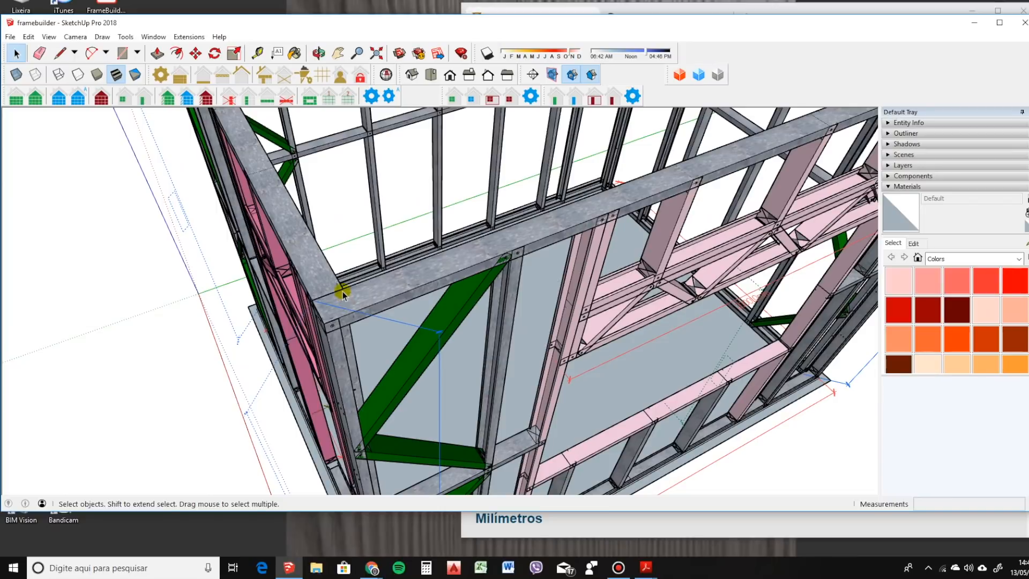
scroll(419, 345, "down", 5)
middle_click_drag(418, 345, 440, 256)
Try to delete the brace beside the window in the 3856 mm wall.
left_click(436, 259)
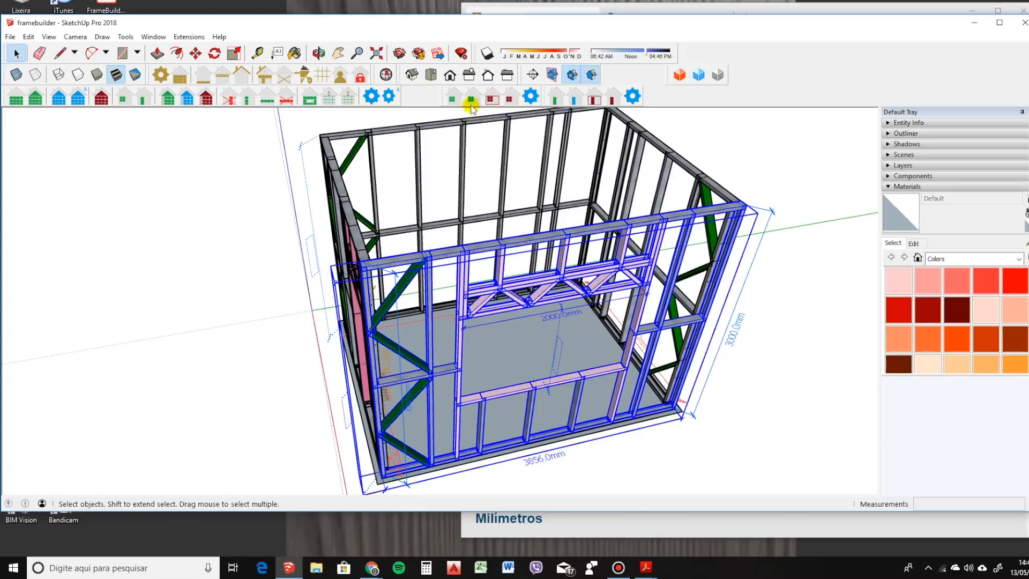
left_click(212, 106)
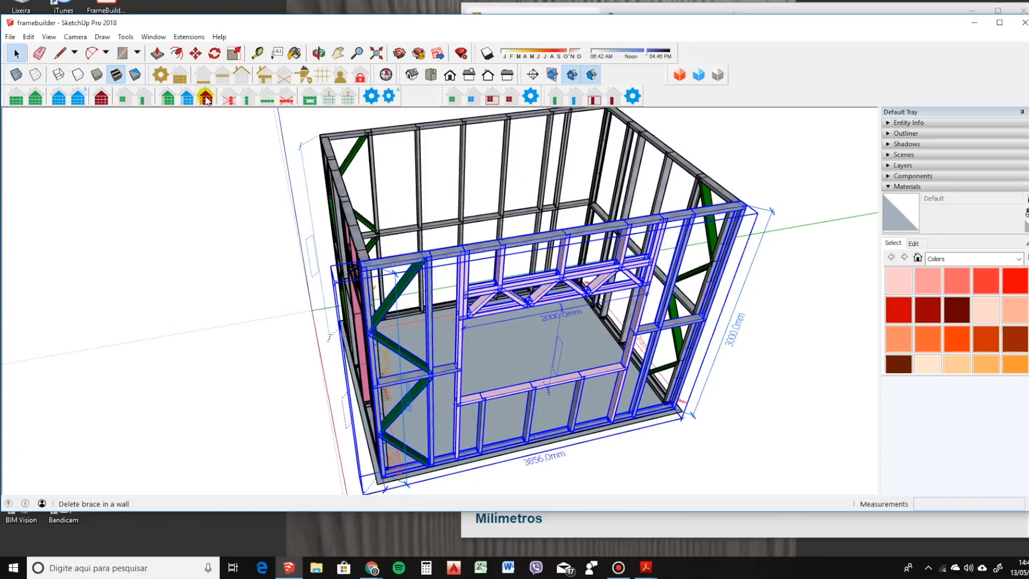
left_click(402, 293)
left_click(498, 293)
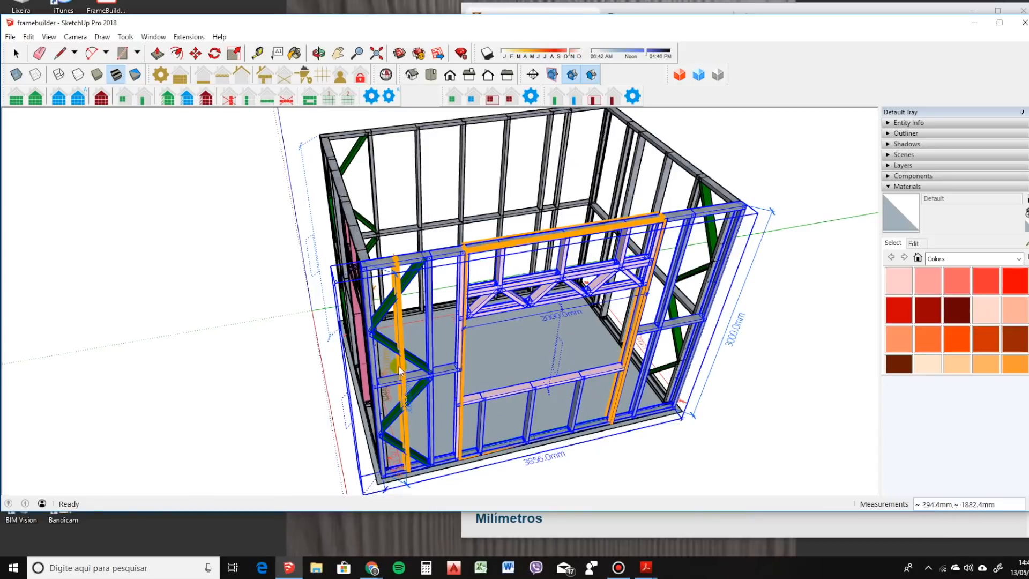
key("space")
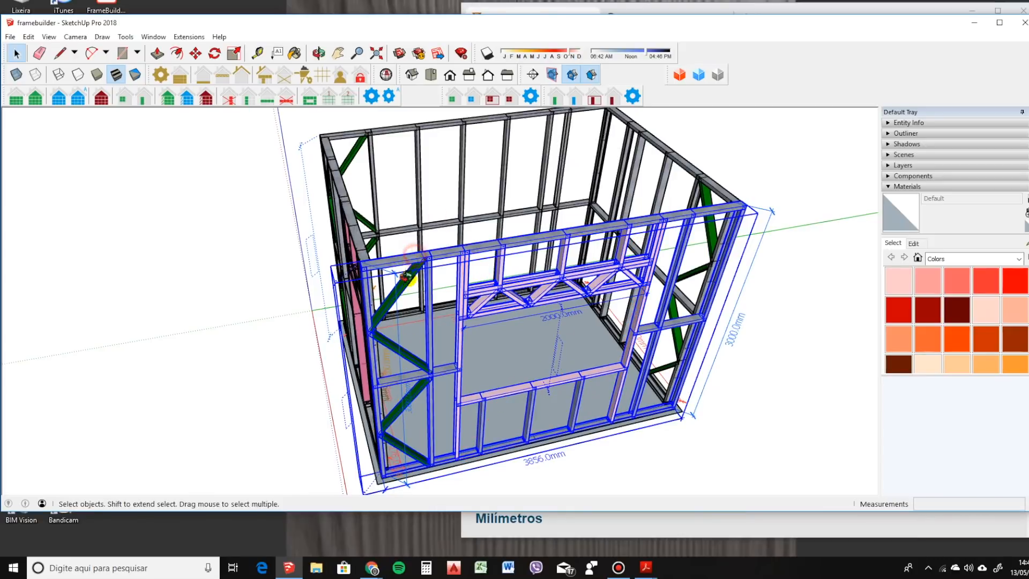
Delete the brace beside the window in the 3856 mm wall, picking it from the inside of the frame.
middle_click_drag(408, 288, 381, 189)
left_click(206, 98)
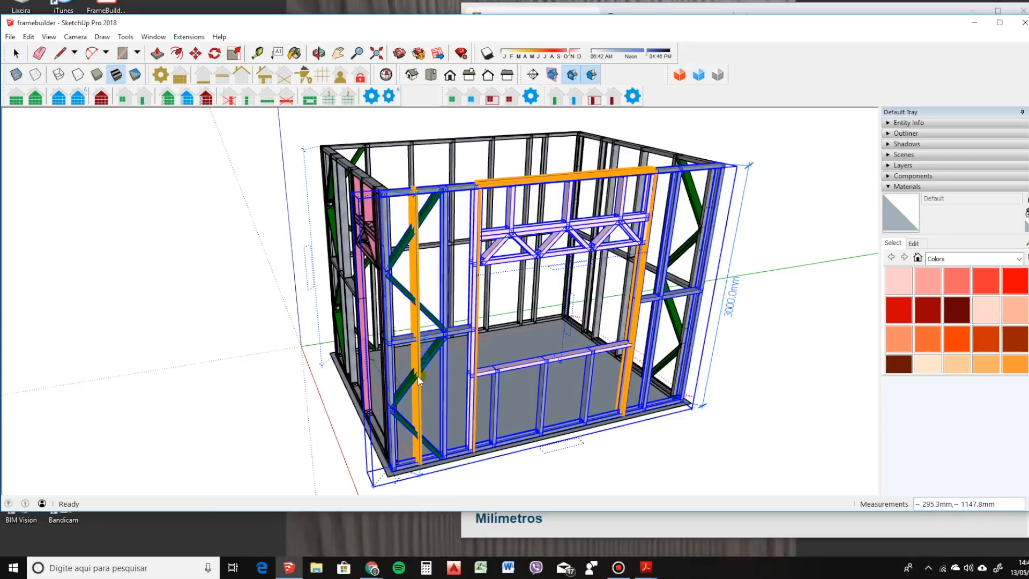
left_click(445, 379)
left_click(489, 294)
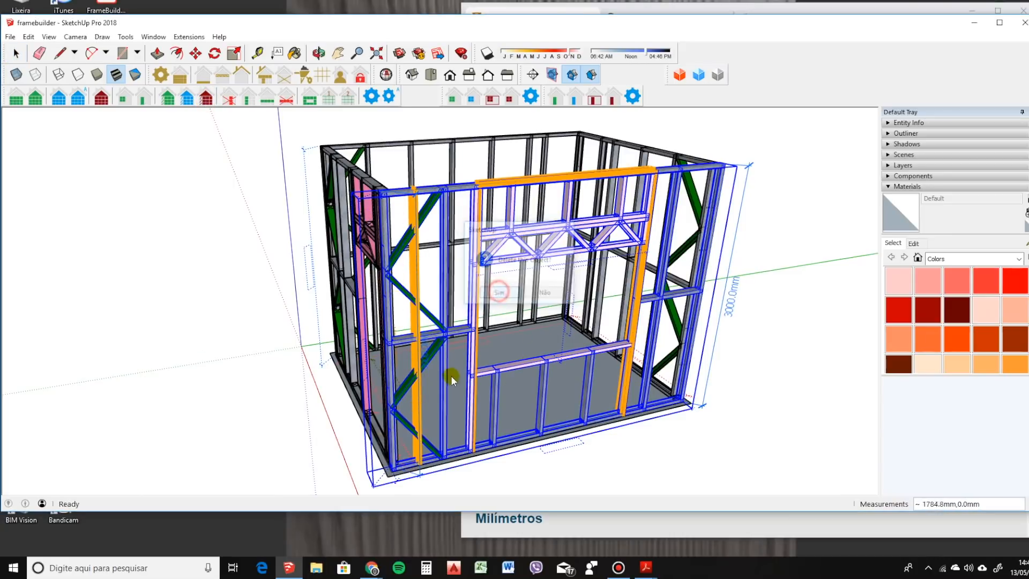
scroll(452, 374, "up", 5)
middle_click_drag(432, 391, 294, 356)
middle_click_drag(372, 234, 726, 305)
middle_click_drag(474, 158, 436, 236)
scroll(436, 236, "up", 3)
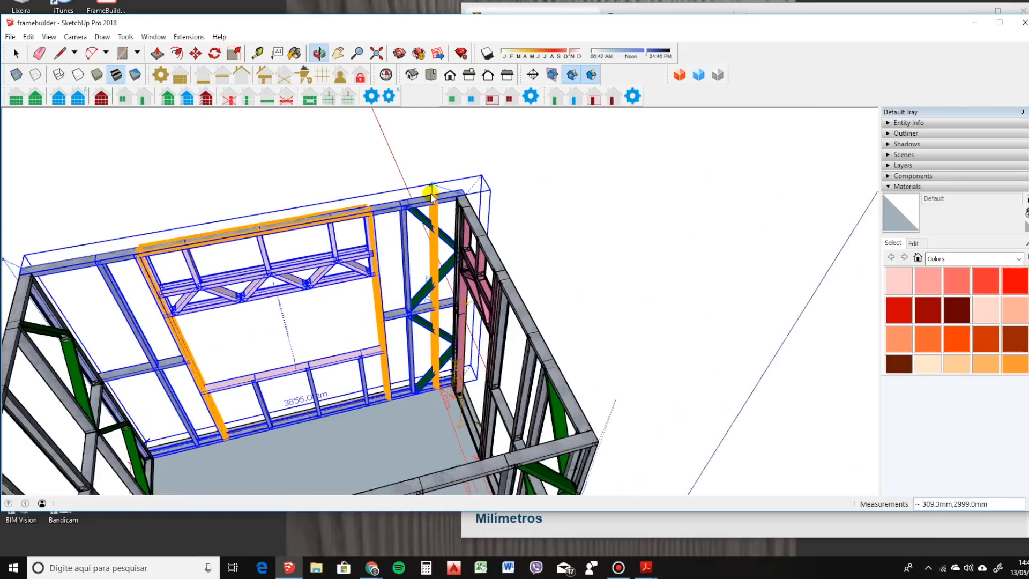
left_click(441, 211)
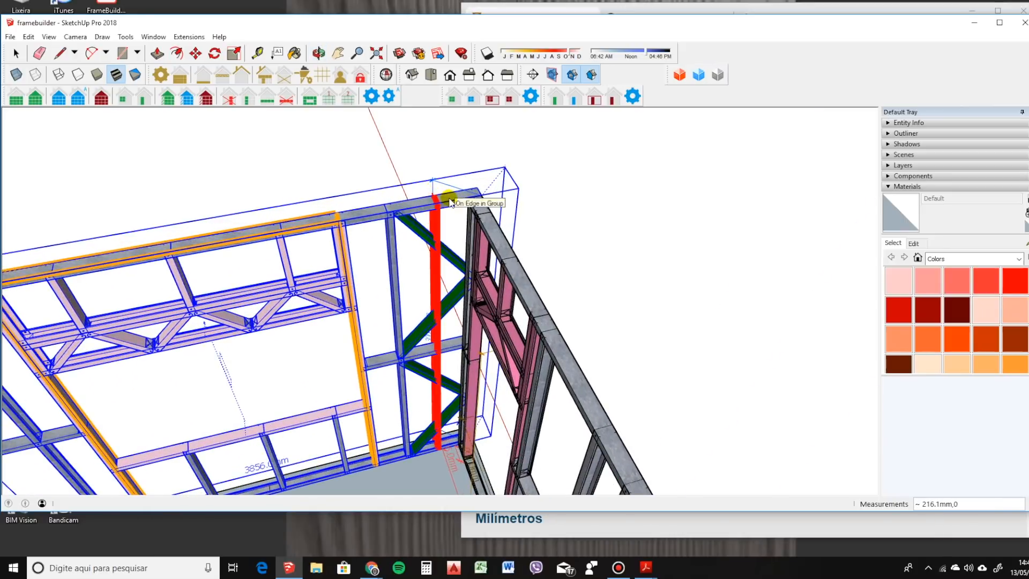
left_click(501, 295)
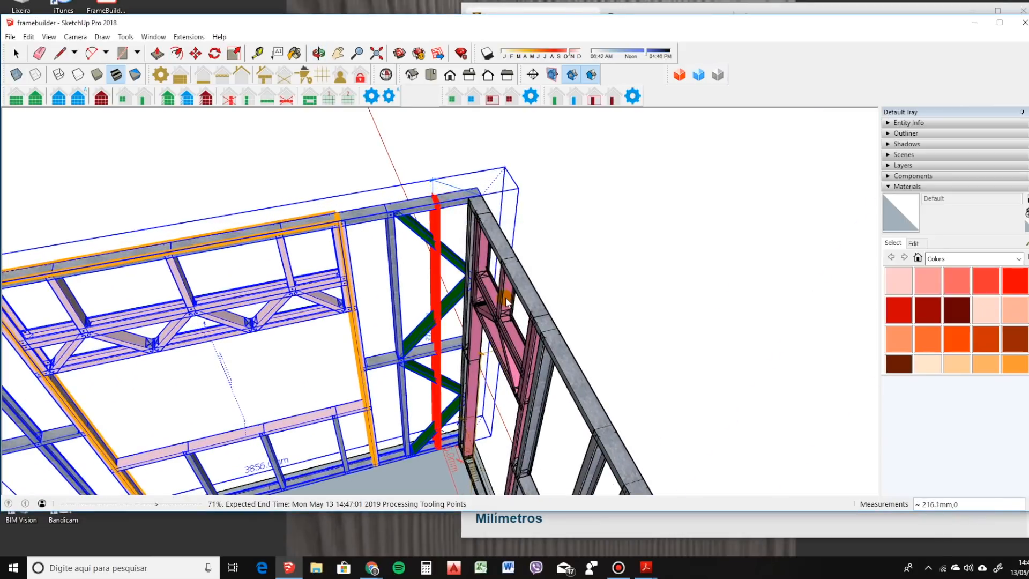
Delete the corner brace from the 3856 mm wall opposite the window.
scroll(425, 218, "down", 4)
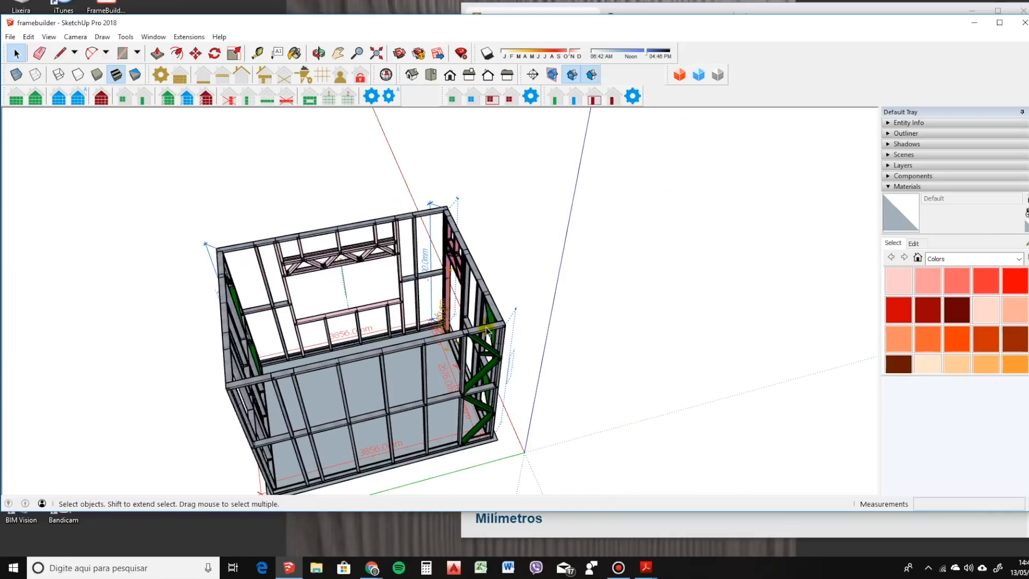
scroll(487, 321, "up", 4)
left_click(486, 321)
middle_click_drag(486, 320, 360, 121)
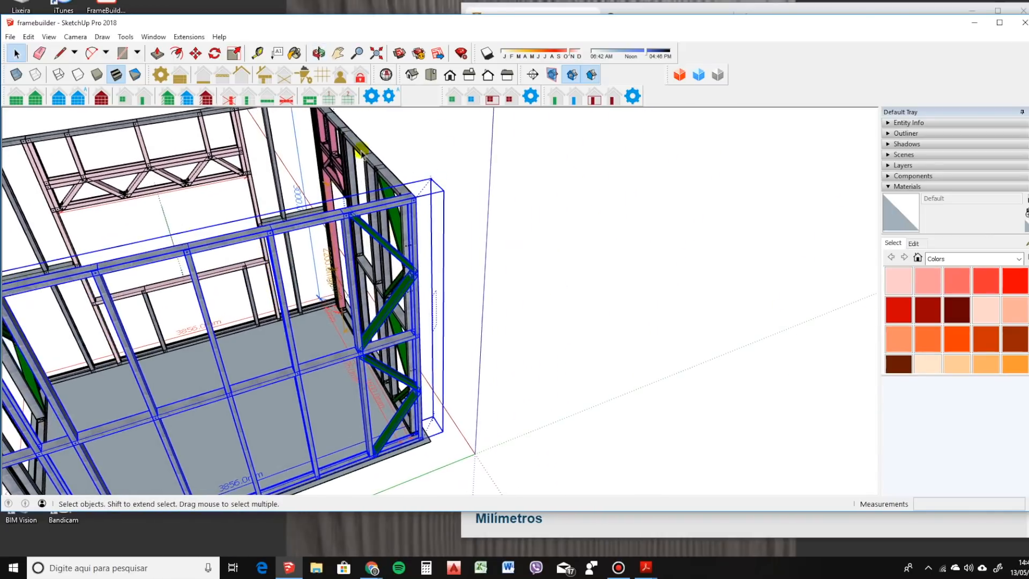
left_click(206, 98)
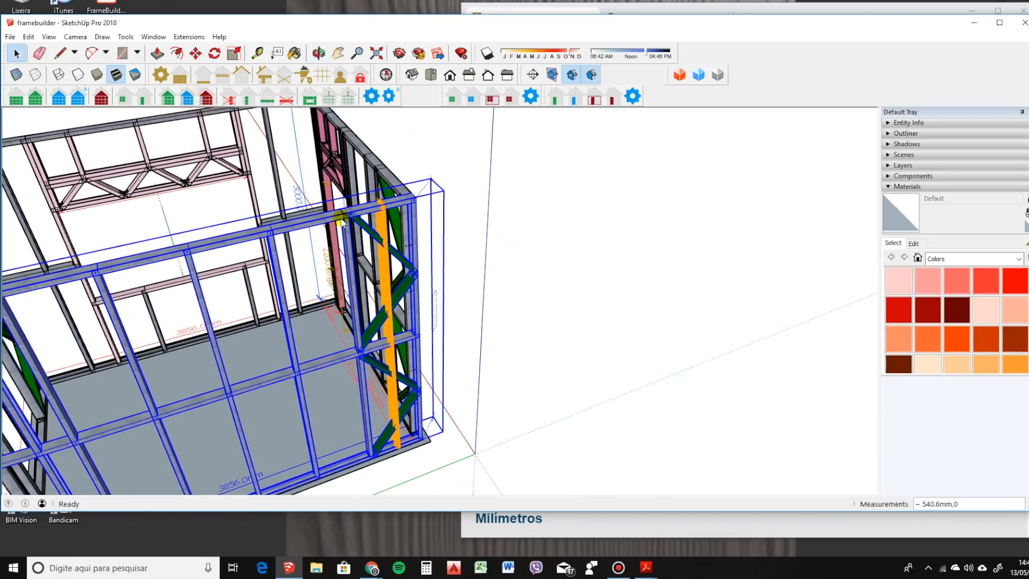
left_click(386, 245)
left_click(484, 292)
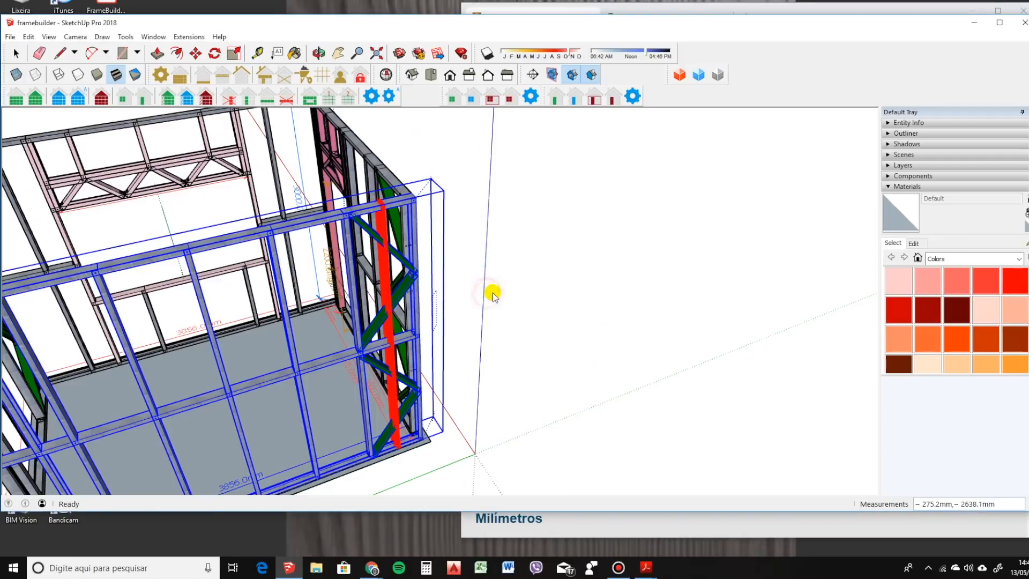
left_click(496, 274)
Draw a line about 7190 mm long on open ground beside the frame, parallel to the red axis.
scroll(519, 206, "down", 3)
middle_click_drag(444, 284, 383, 275)
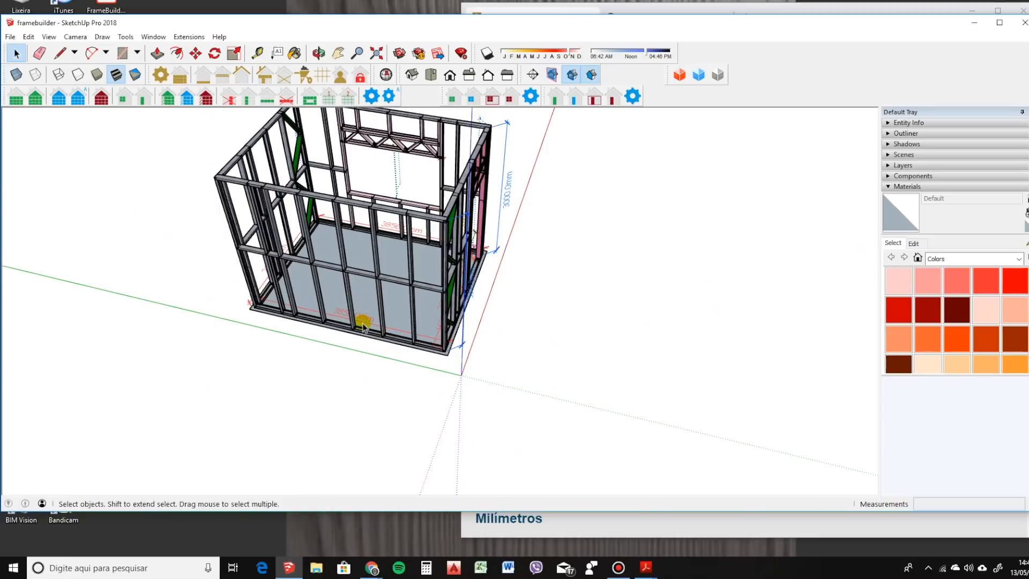
key("l")
scroll(584, 300, "down", 3)
left_click(603, 354)
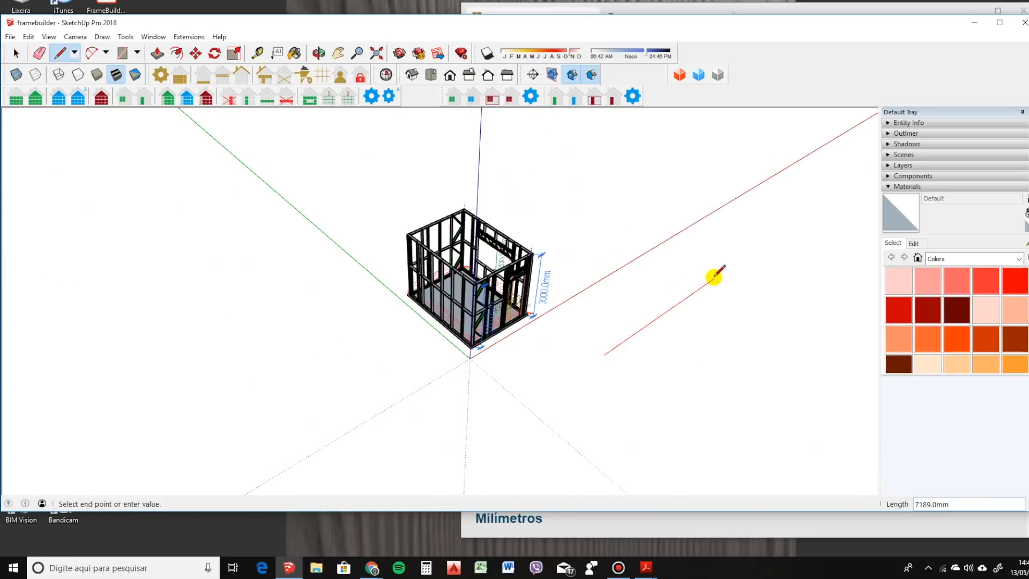
left_click(713, 277)
Copy the new line 600 mm along the green axis and multiply the copy with *6.
key("space")
key("m")
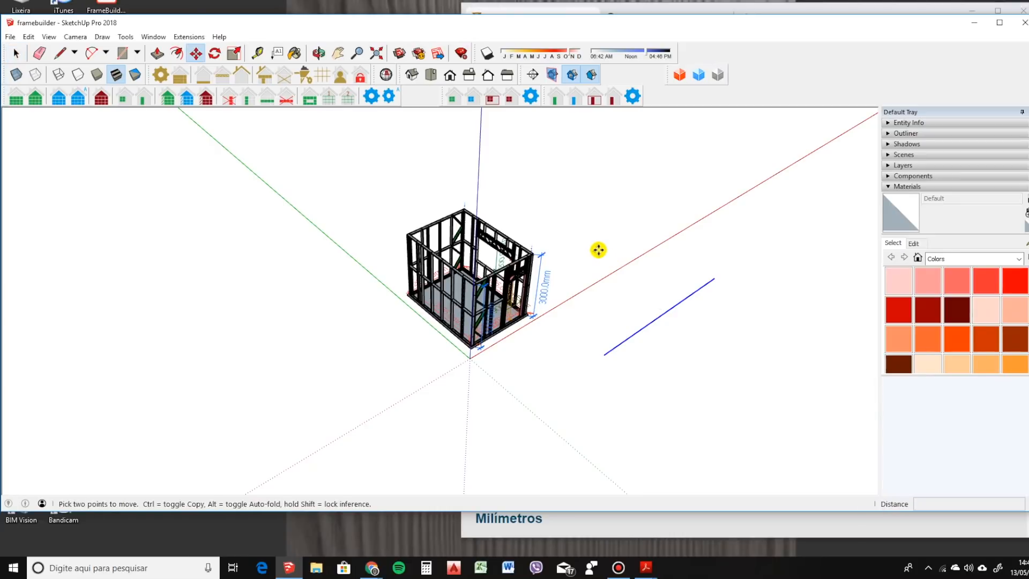
left_click(598, 250)
key("ctrl")
type("600")
key("Return")
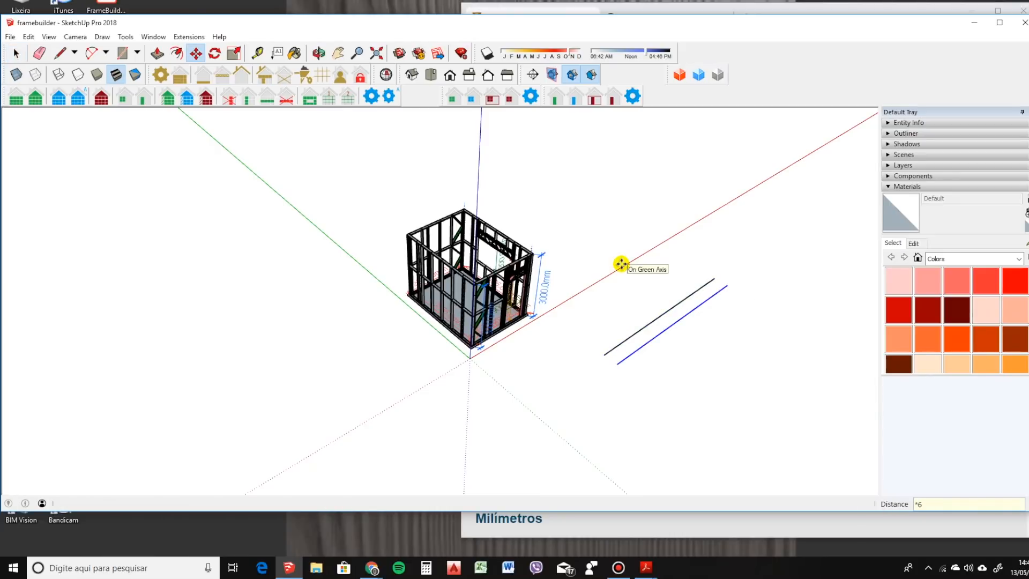
key("Return")
Copy the outermost parallel line another 600 mm along the green axis and multiply the copy by 4.
key("space")
left_click_drag(758, 386, 655, 295)
left_click_drag(713, 375, 716, 379)
key("m")
left_click(727, 445)
key("ctrl")
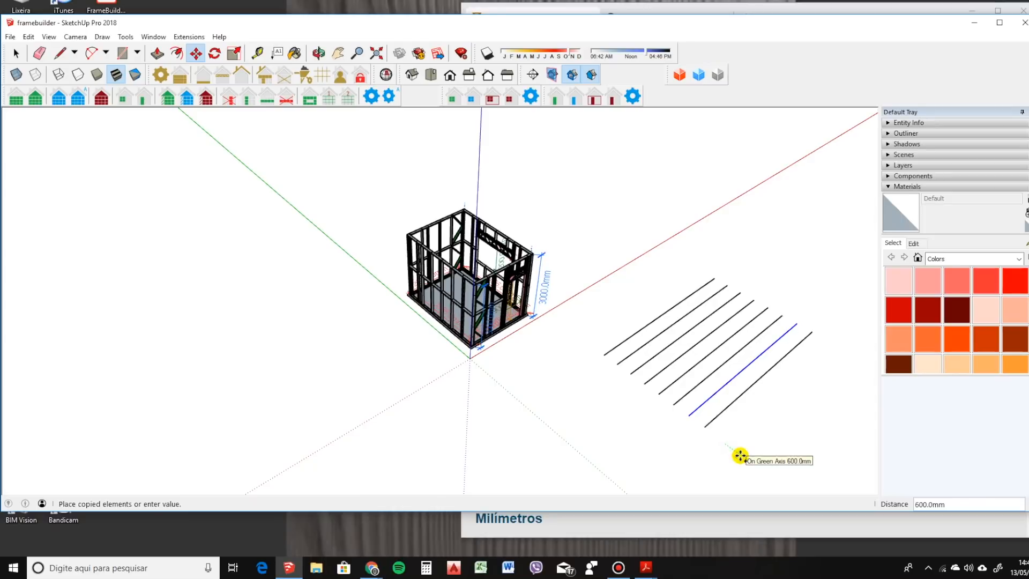
type("4")
key("Return")
key("space")
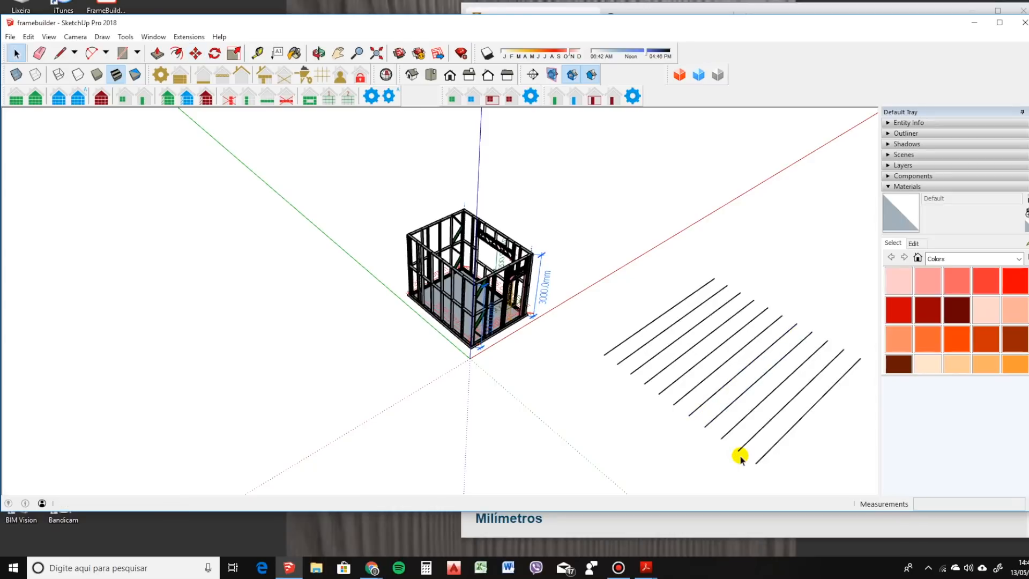
Group all the parallel lines beside the frame.
left_click_drag(795, 451, 640, 303)
key("ctrl+g")
key("q")
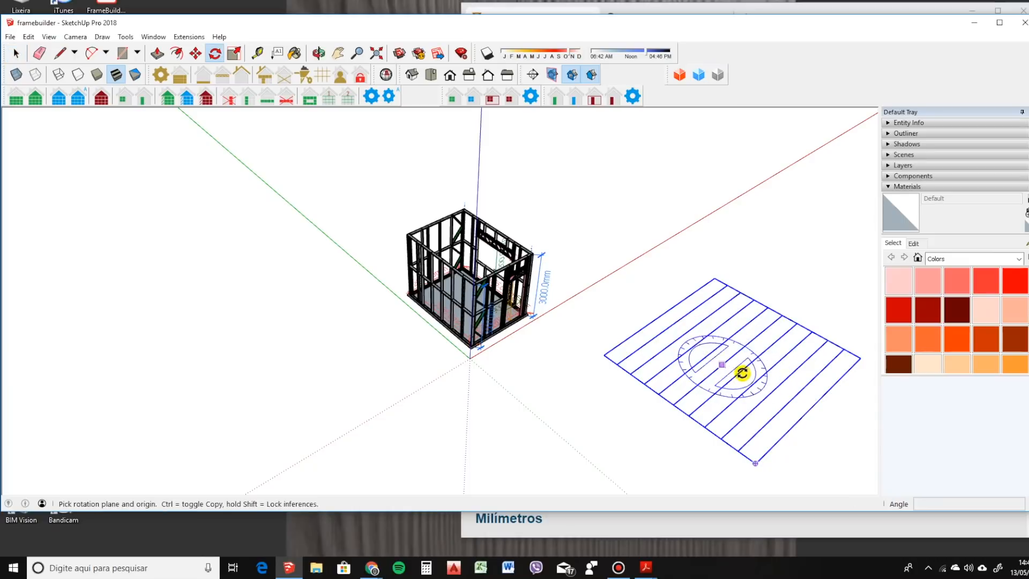
left_click(745, 367)
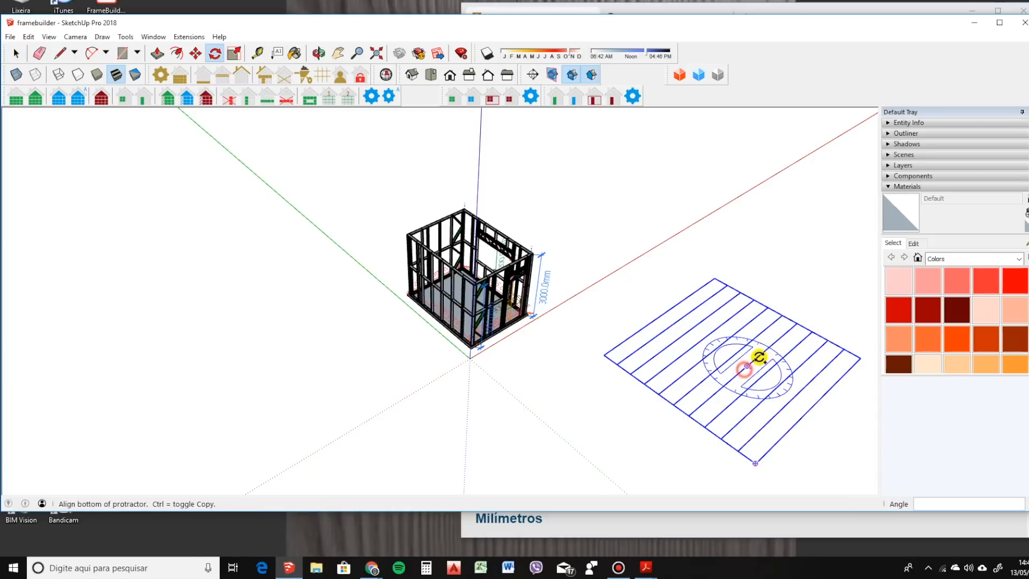
key("Escape")
key("space")
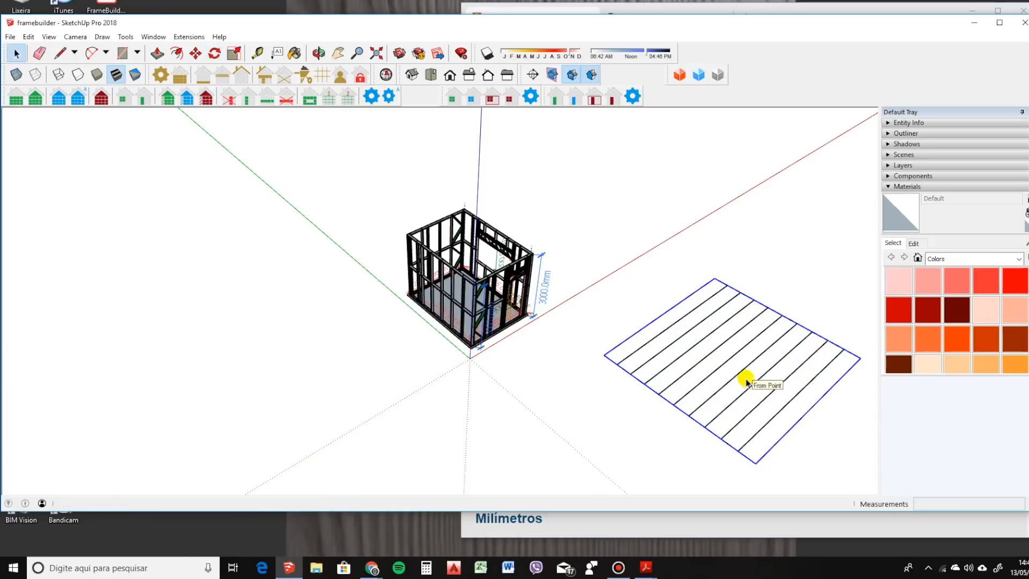
Rotate a copy of the line group perpendicular to the original lines so the two sets cross as a grid.
key("q")
left_click(733, 378)
left_click(708, 363)
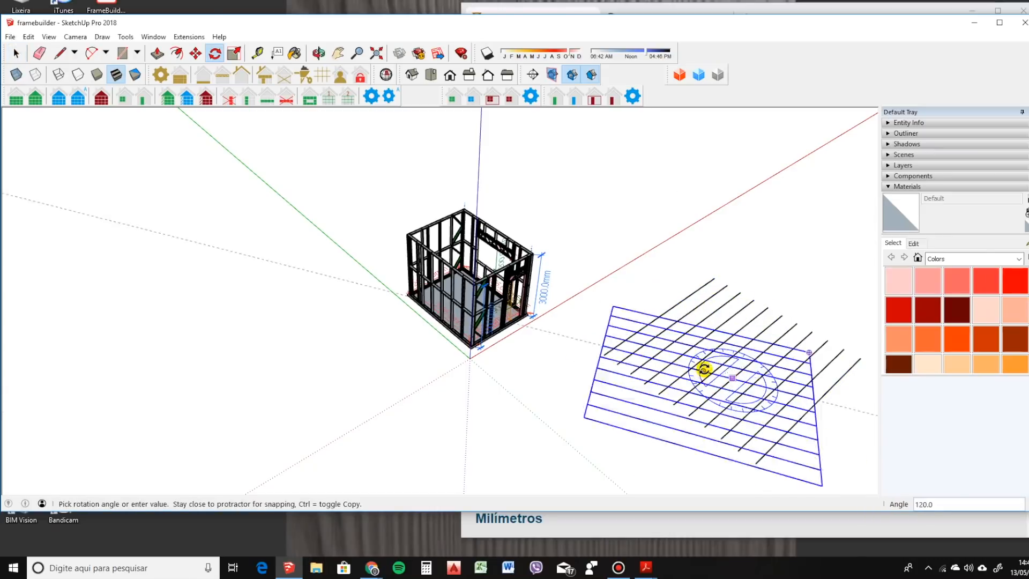
left_click(702, 370)
key("space")
Move the rotated line group over the original lines so the two sets overlap.
key("m")
left_click(828, 485)
left_click(852, 459)
key("space")
Combine the two crossing line sets into a single grid group.
middle_click_drag(771, 391, 662, 390)
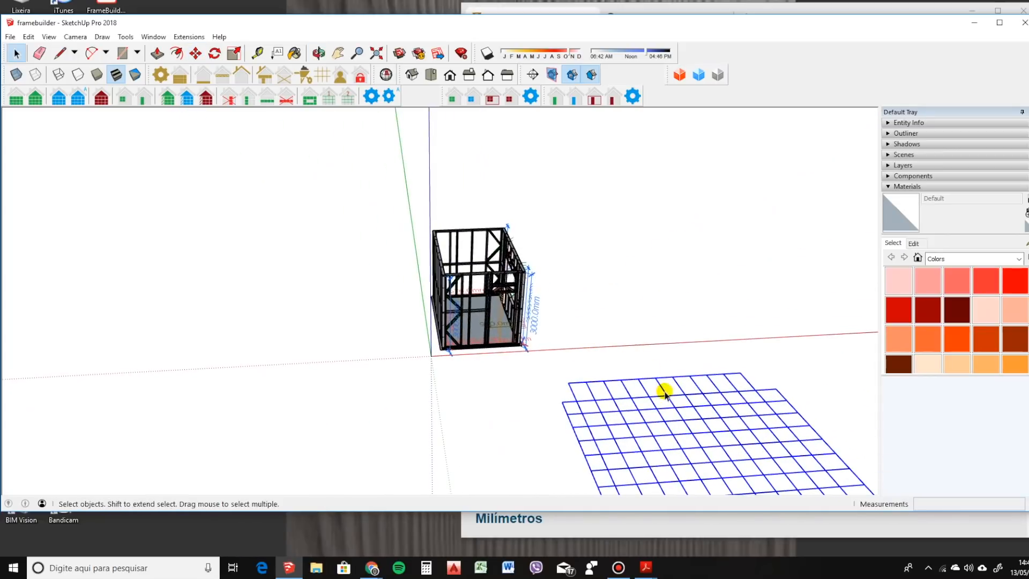
right_click(669, 403)
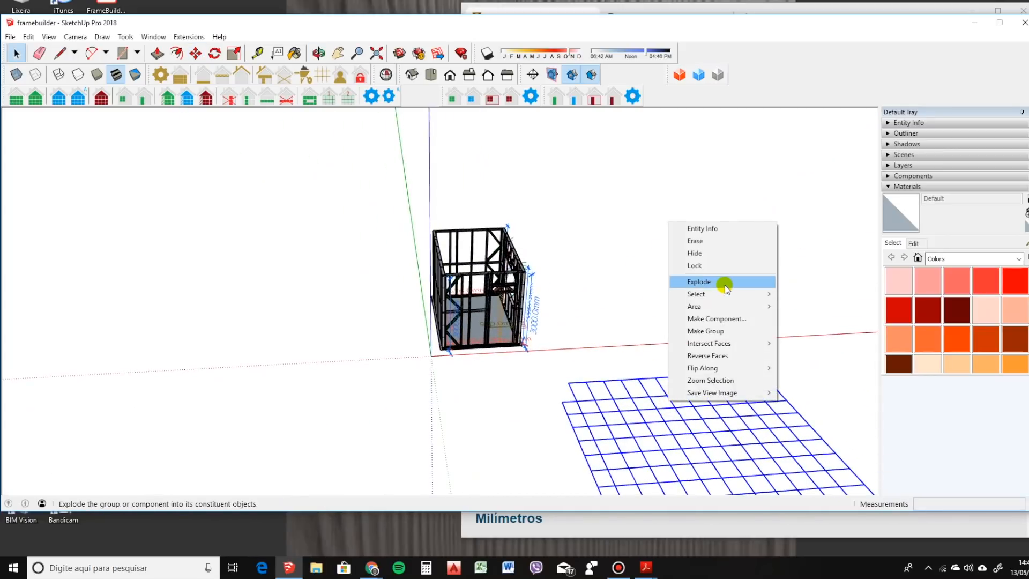
left_click(614, 297)
left_click(691, 407)
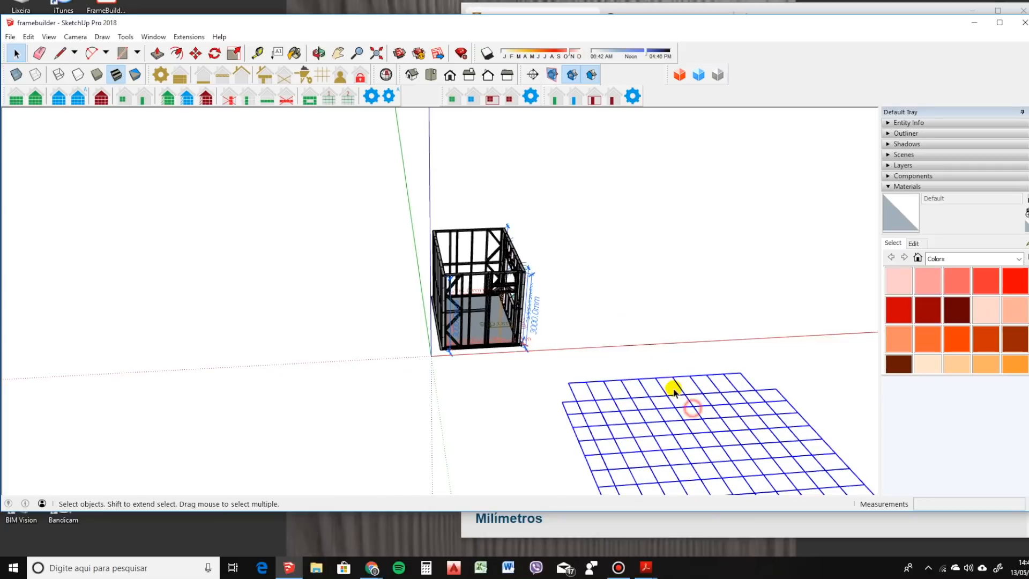
Move the grid group onto the floor slab so it runs beneath the whole frame.
key("b")
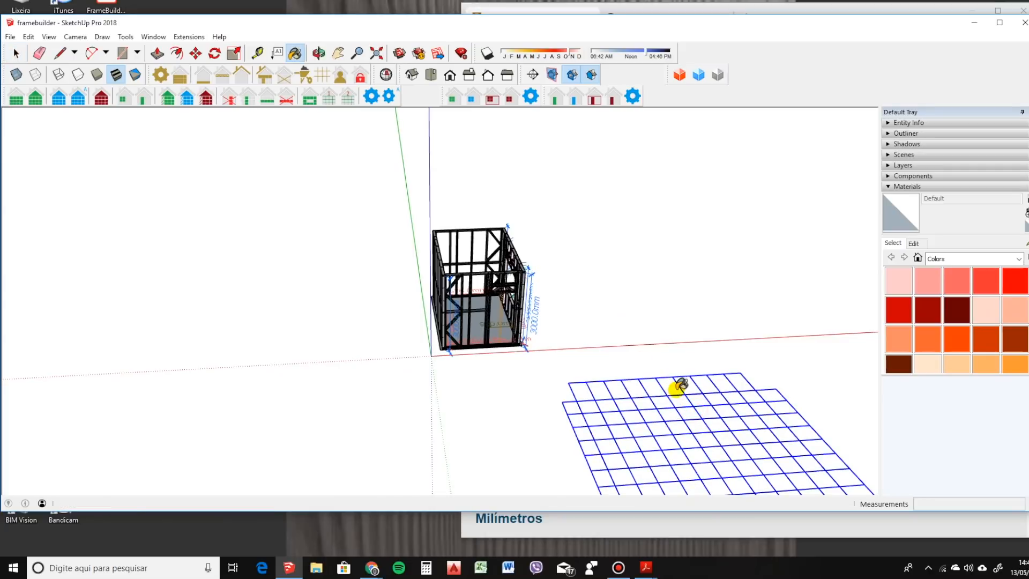
key("m")
left_click(689, 411)
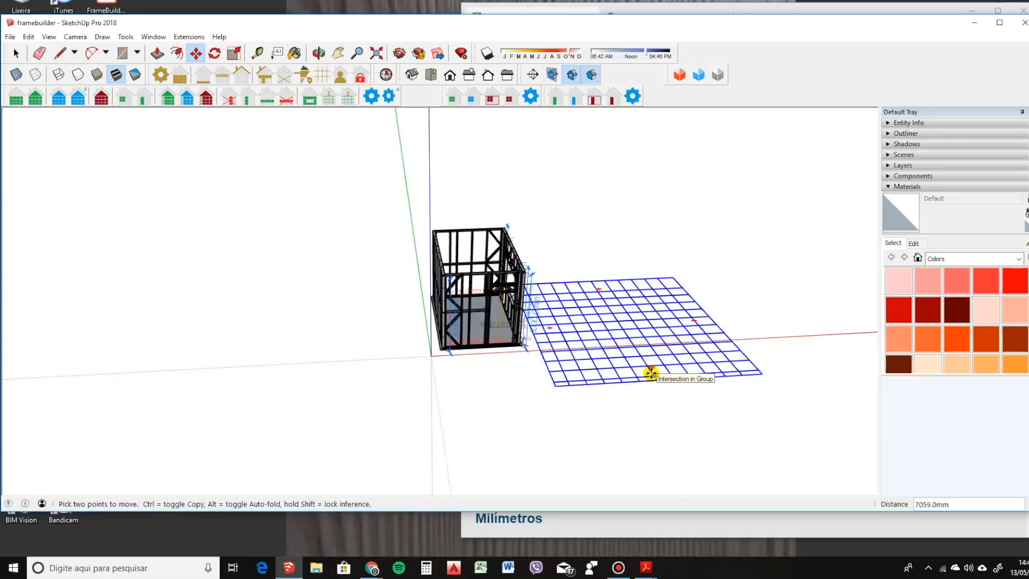
scroll(409, 338, "up", 10)
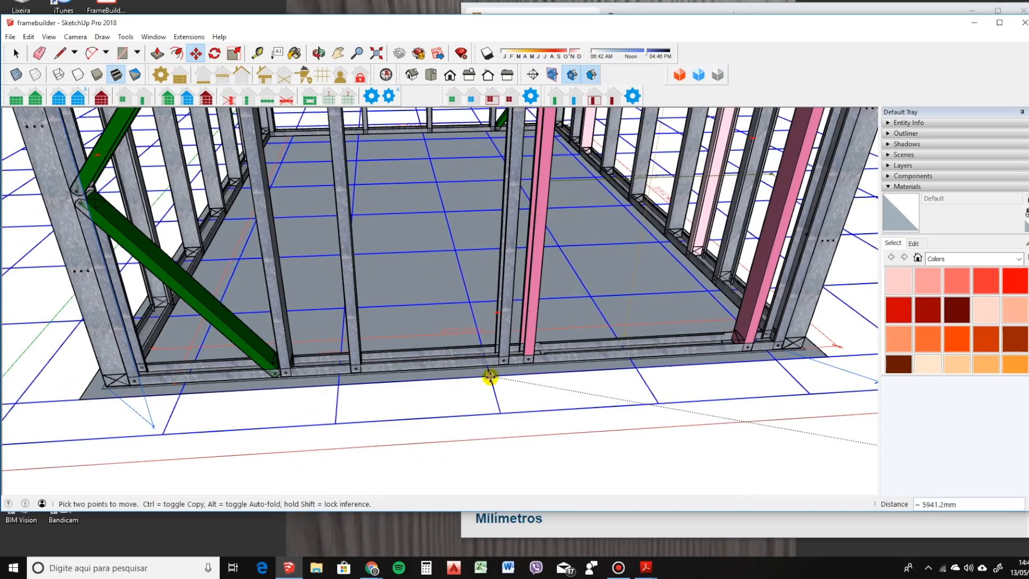
scroll(509, 364, "down", 5)
Shift the grid along the 3856 mm wall opposite the window to bring its lines close to the studs.
middle_click_drag(509, 364, 572, 374)
scroll(375, 349, "up", 8)
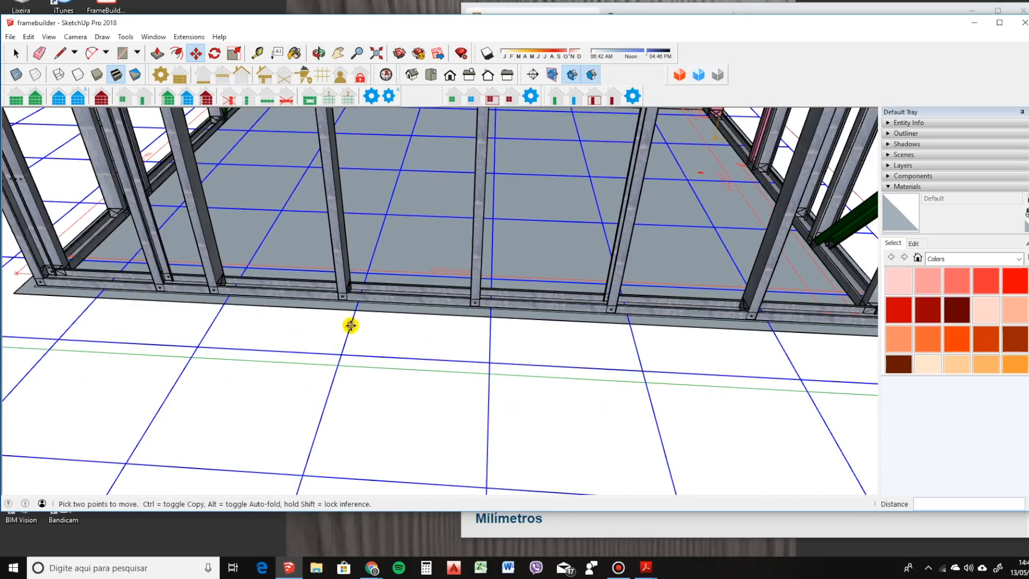
left_click(350, 325)
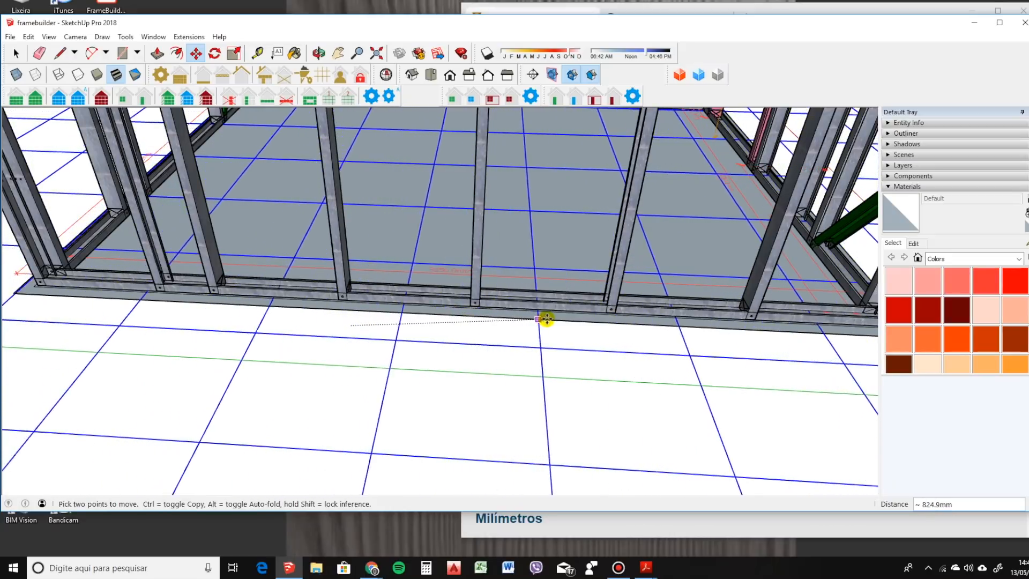
scroll(568, 321, "down", 4)
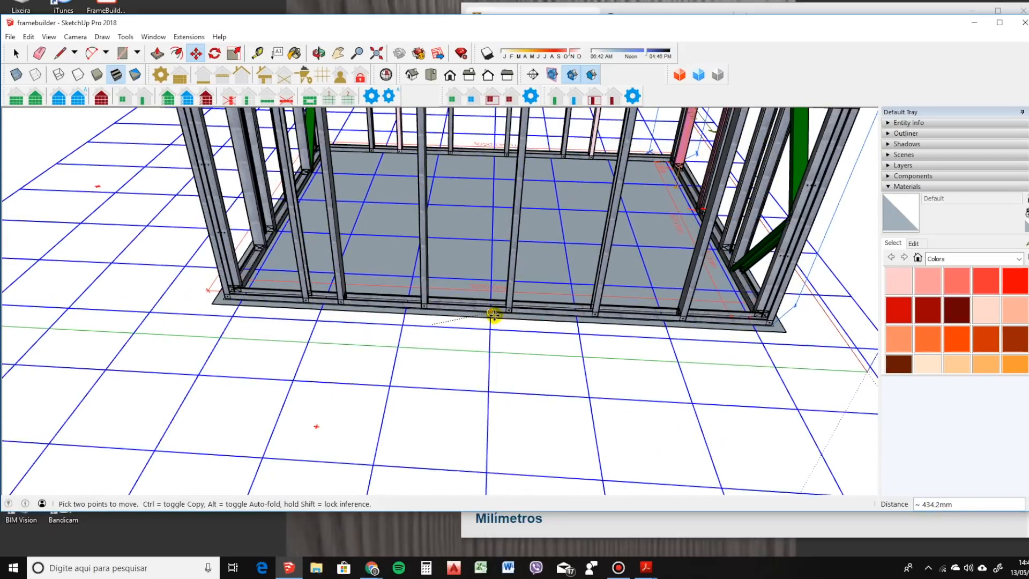
left_click(490, 326)
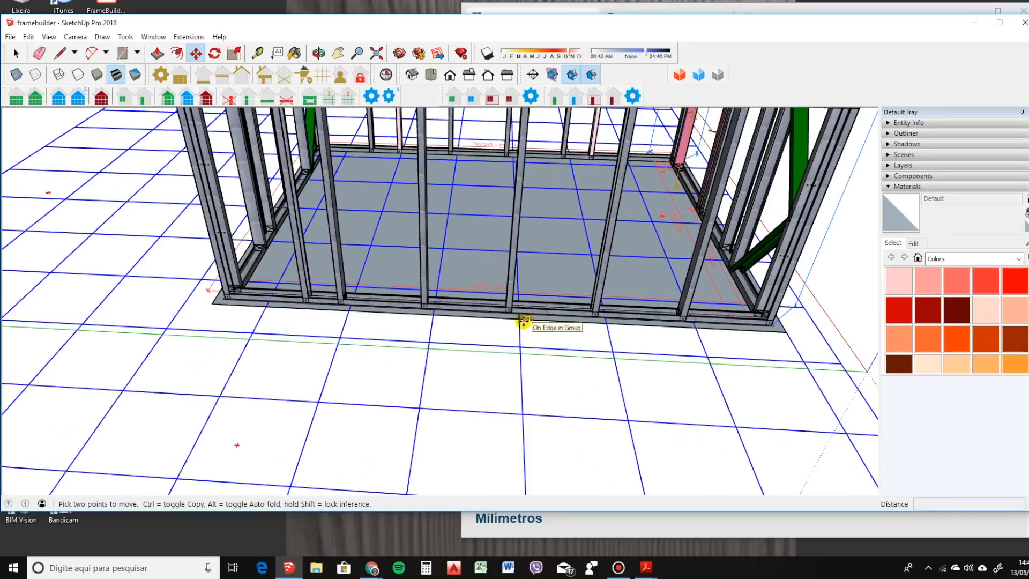
left_click(433, 316)
left_click(493, 316)
key("space")
Move the grid by its intersection near the origin onto the nearest corner of the floor slab.
middle_click_drag(531, 337, 560, 362)
scroll(561, 365, "up", 3)
middle_click_drag(638, 367, 669, 356)
scroll(692, 376, "down", 2)
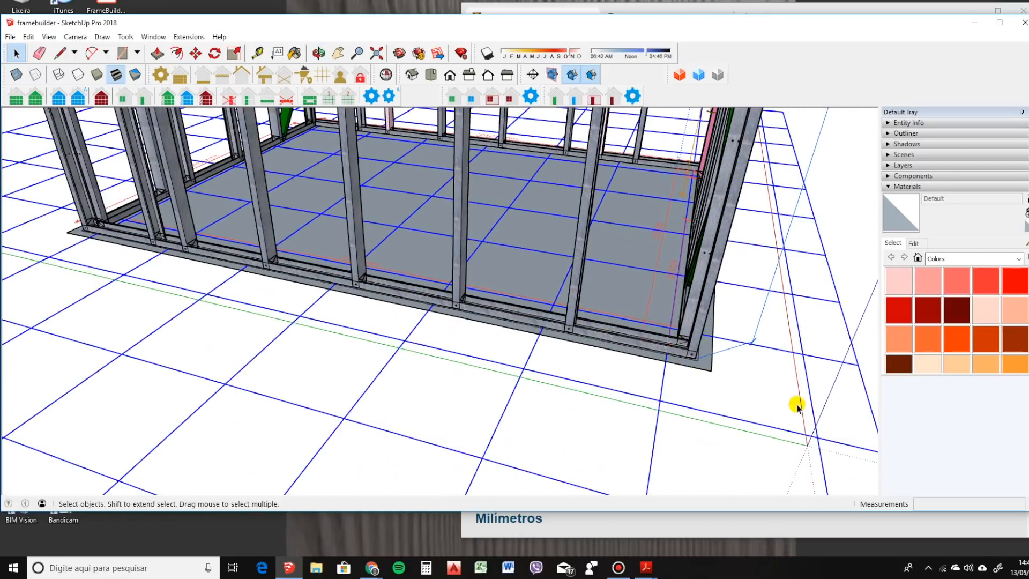
key("m")
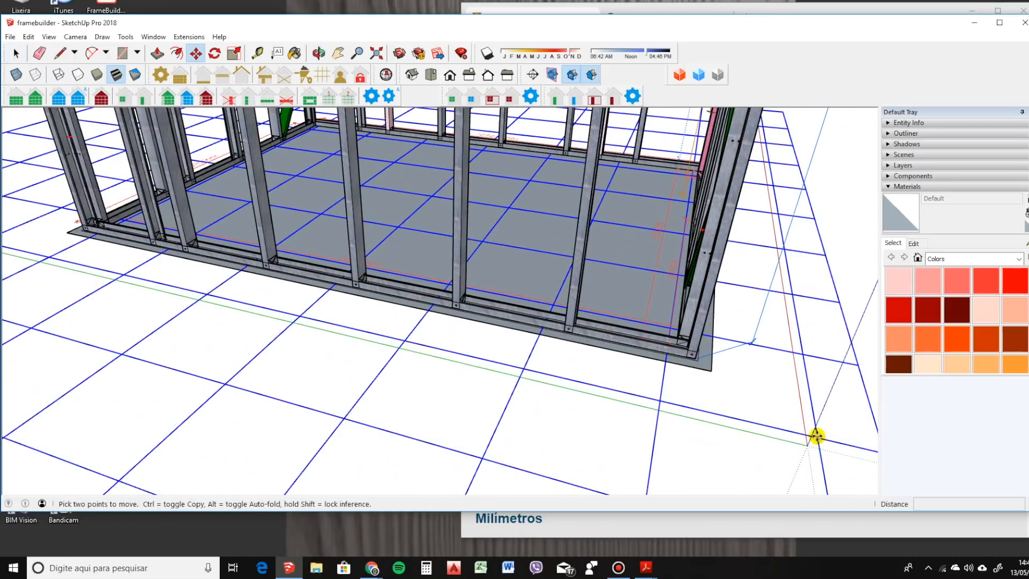
left_click(815, 435)
left_click(706, 362)
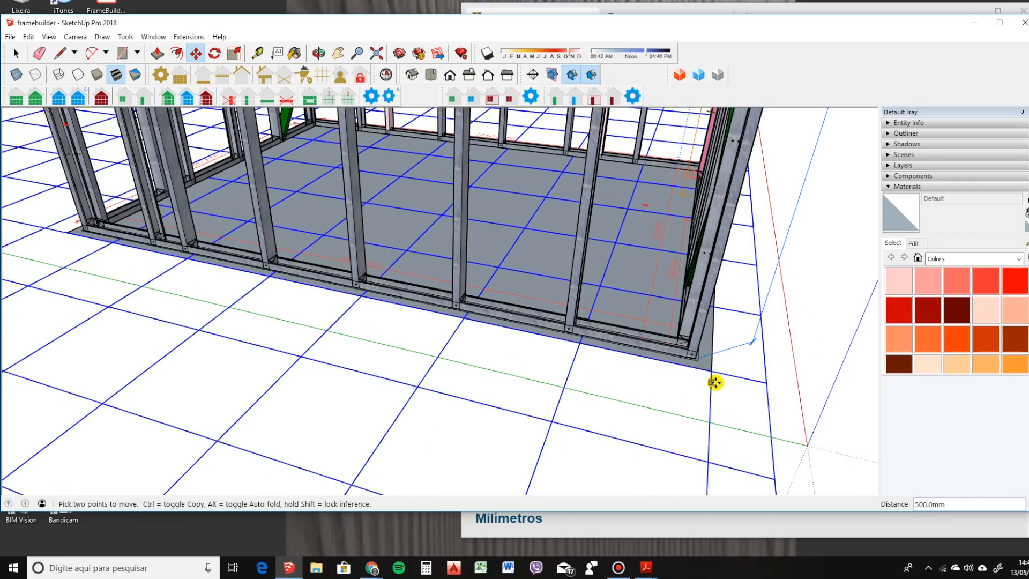
key("space")
Measure from the base centre of the stud next to the aligned slab corner to the adjacent grid line, using the Line tool.
scroll(666, 368, "up", 3)
scroll(592, 349, "down", 5)
middle_click_drag(592, 349, 663, 398)
scroll(597, 402, "down", 3)
mouse_move(597, 402)
middle_mouse_down()
mouse_move(563, 361)
mouse_move(616, 400)
middle_mouse_up()
scroll(647, 391, "up", 3)
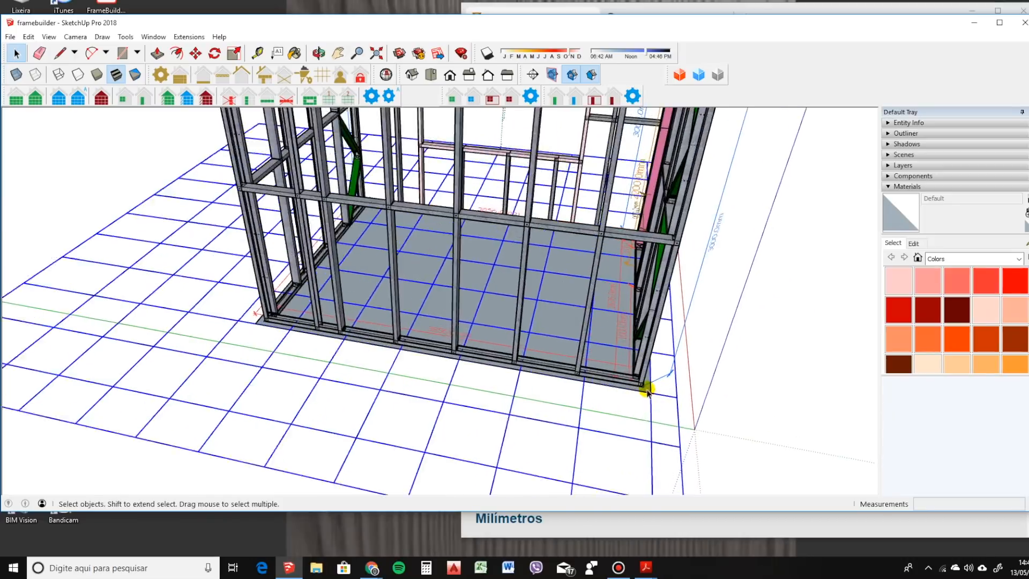
scroll(647, 391, "up", 5)
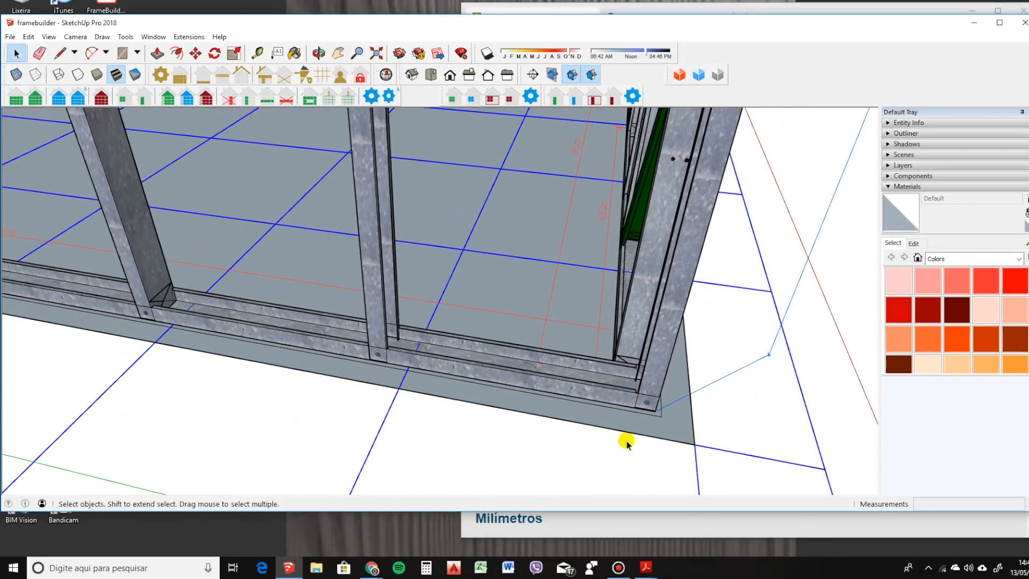
scroll(399, 358, "up", 3)
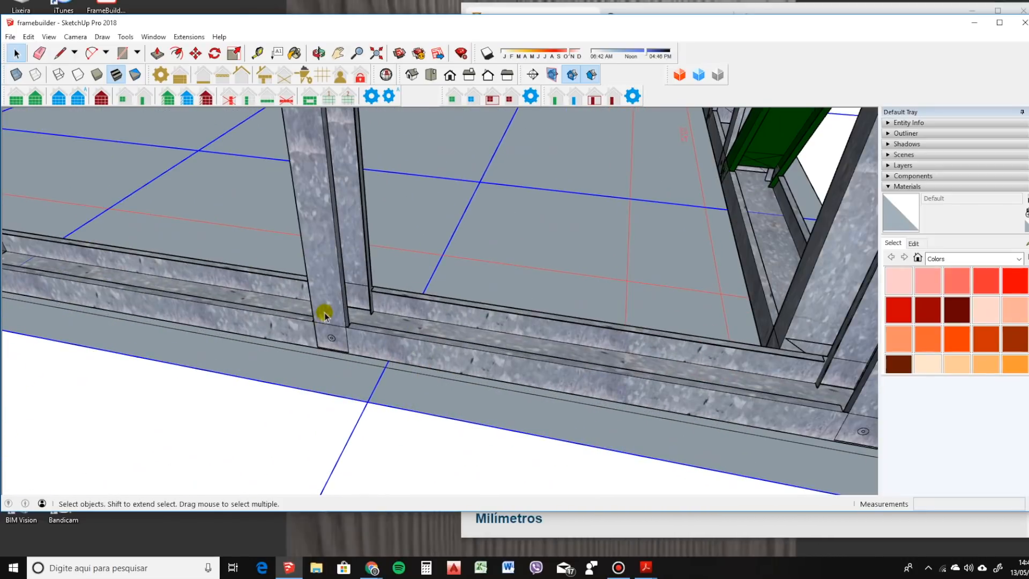
key("l")
scroll(355, 349, "up", 5)
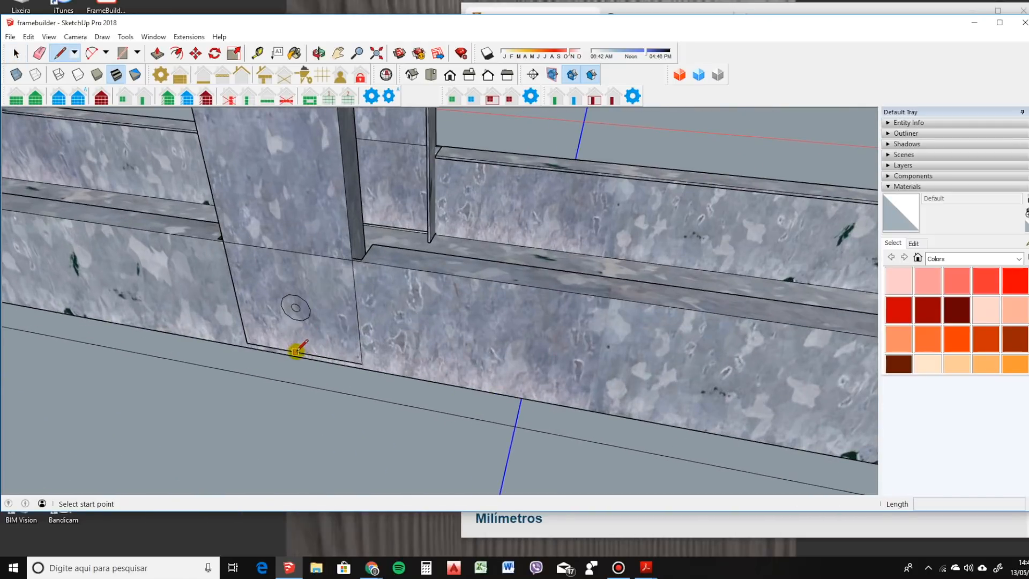
left_click(303, 352)
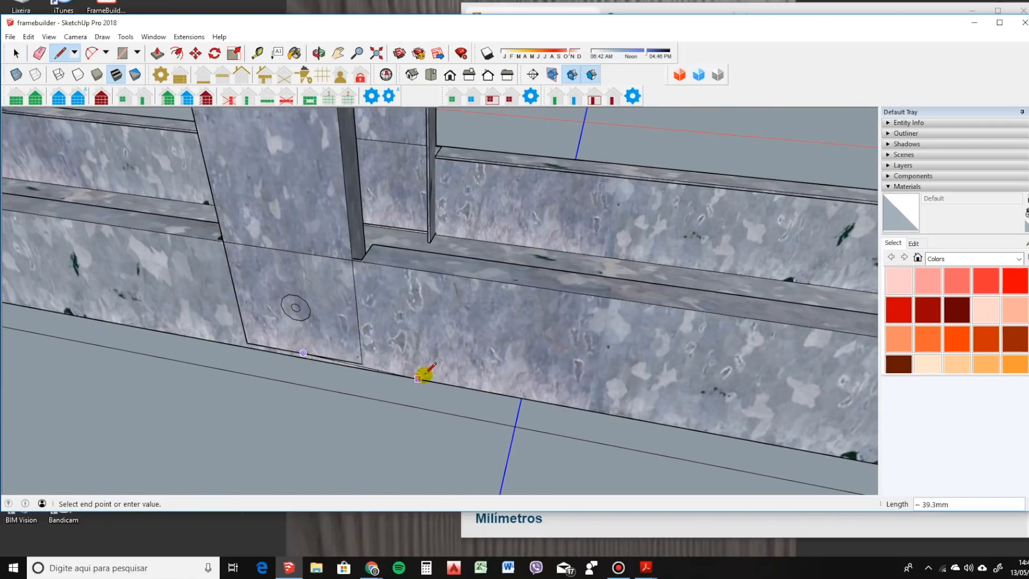
scroll(438, 367, "down", 2)
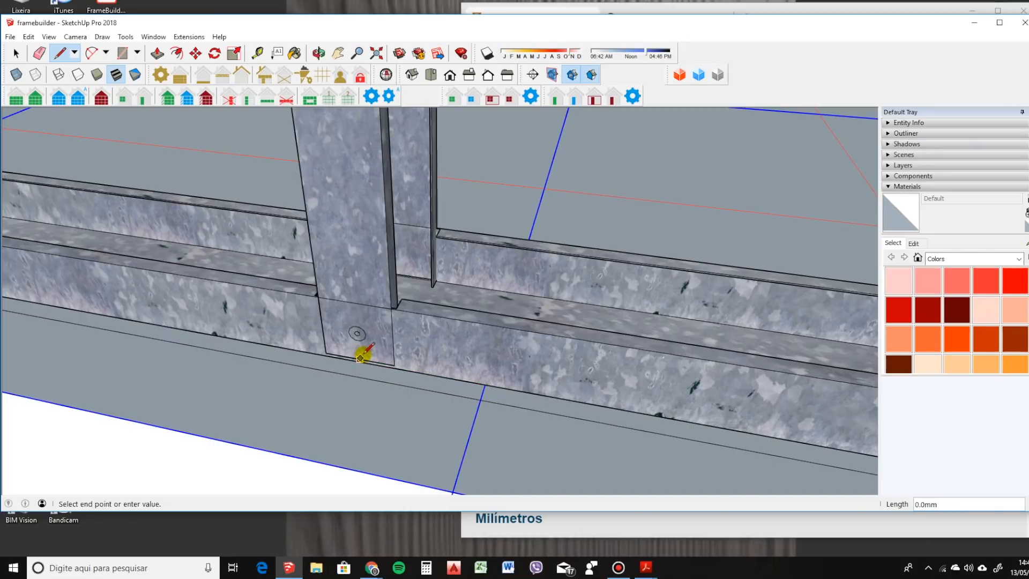
key("space")
Set First Stud Adjust Position to -72.0 mm in the Advanced Wall Properties of the 3856 mm wall opposite the window.
scroll(483, 397, "down", 5)
left_click(487, 382)
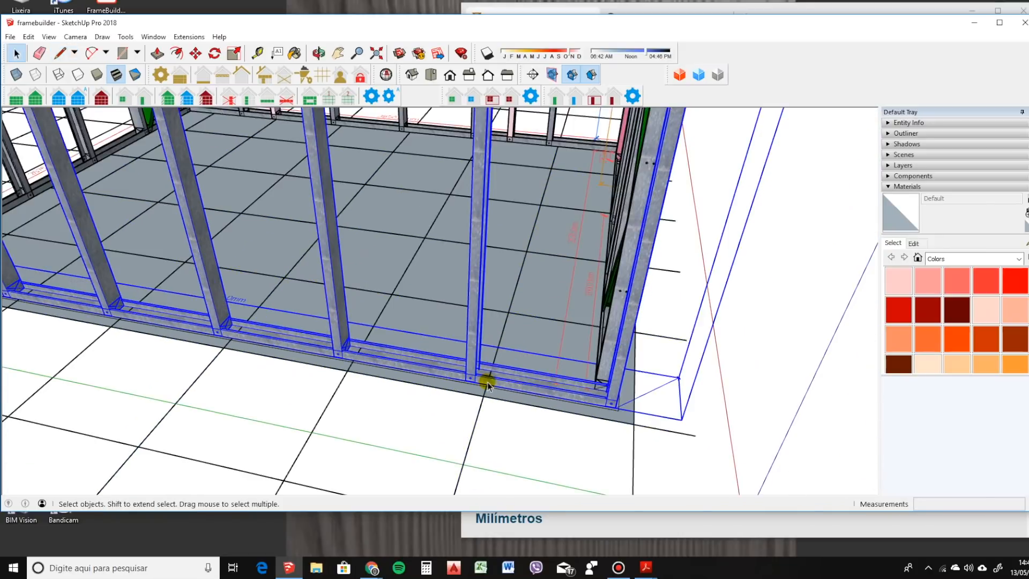
scroll(487, 383, "down", 3)
middle_click_drag(540, 424, 474, 343)
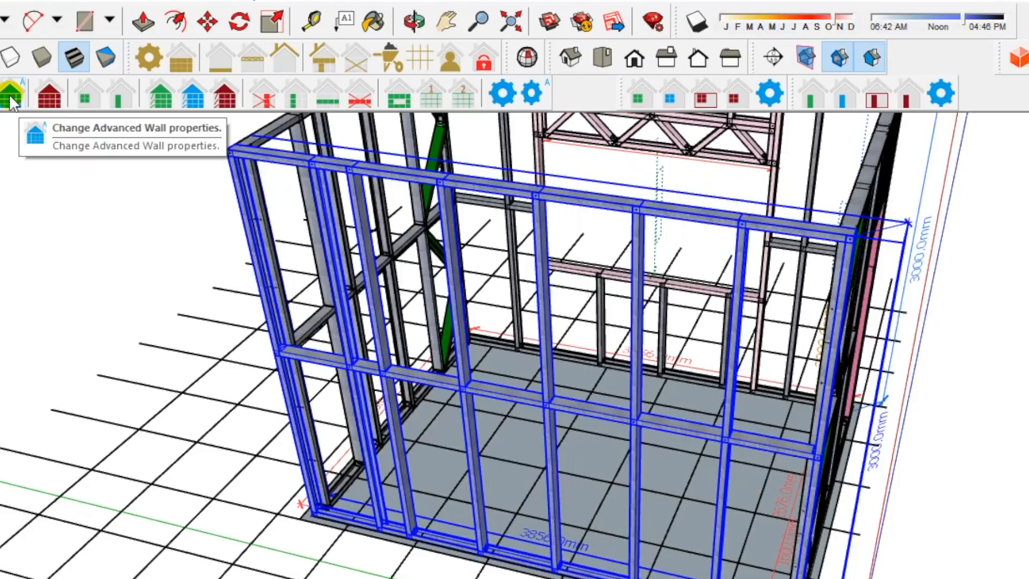
left_click(11, 99)
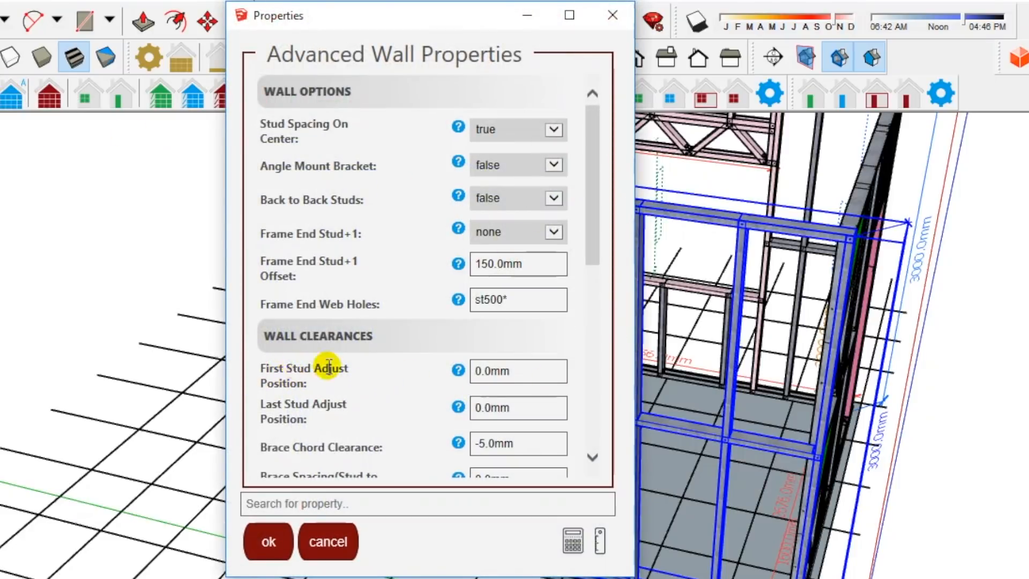
left_click(483, 371)
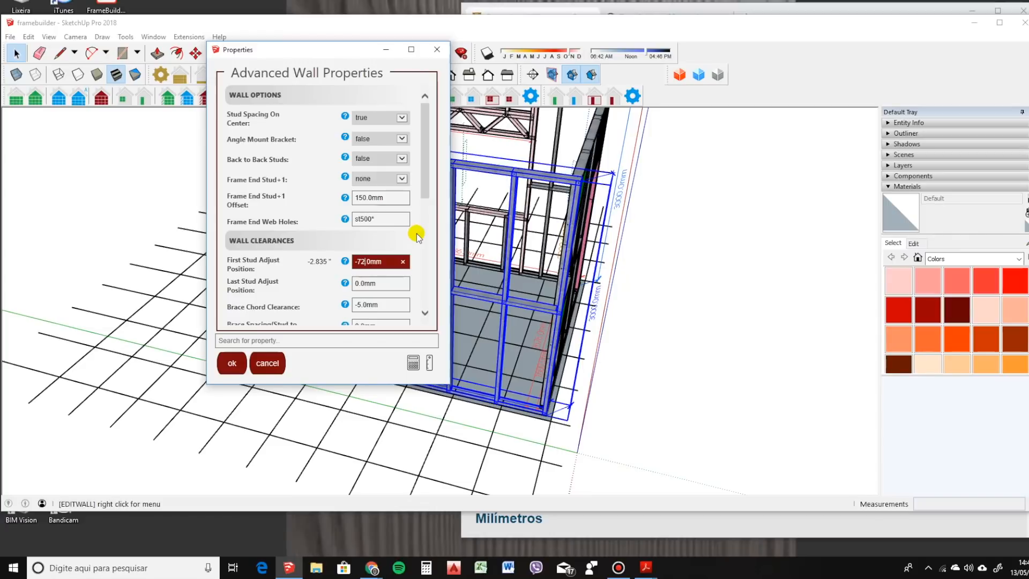
key("Return")
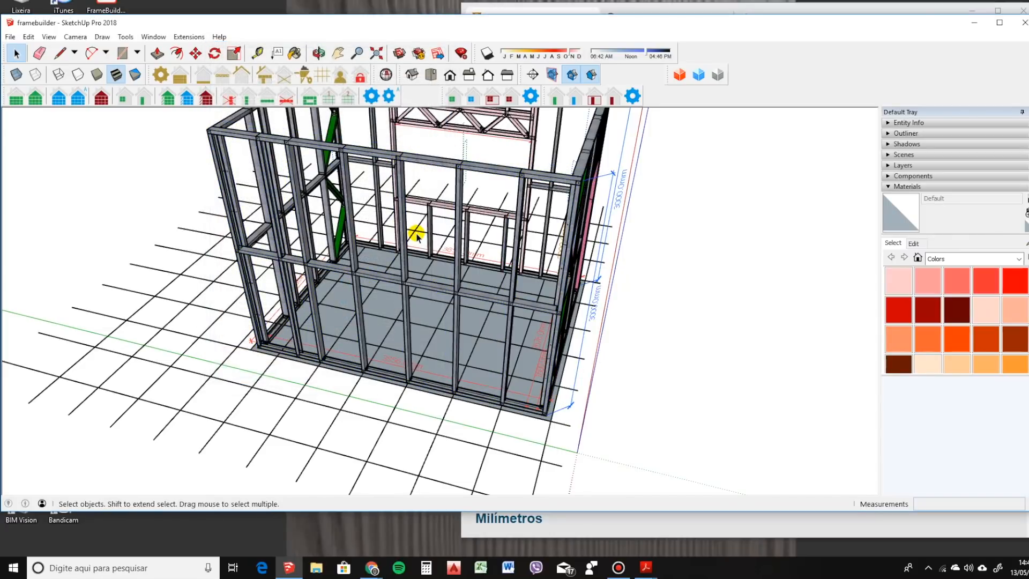
Measure with the Line tool from the base centre of the stud beside the 3856 mm wall's far end to the adjacent grid line.
scroll(514, 409, "up", 5)
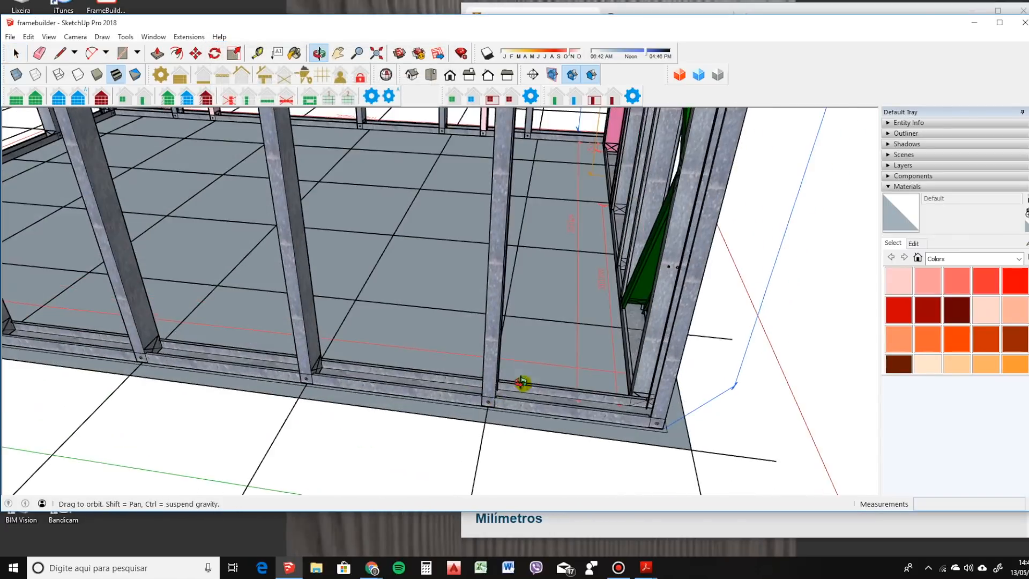
scroll(649, 416, "down", 3)
middle_click_drag(409, 388, 605, 397)
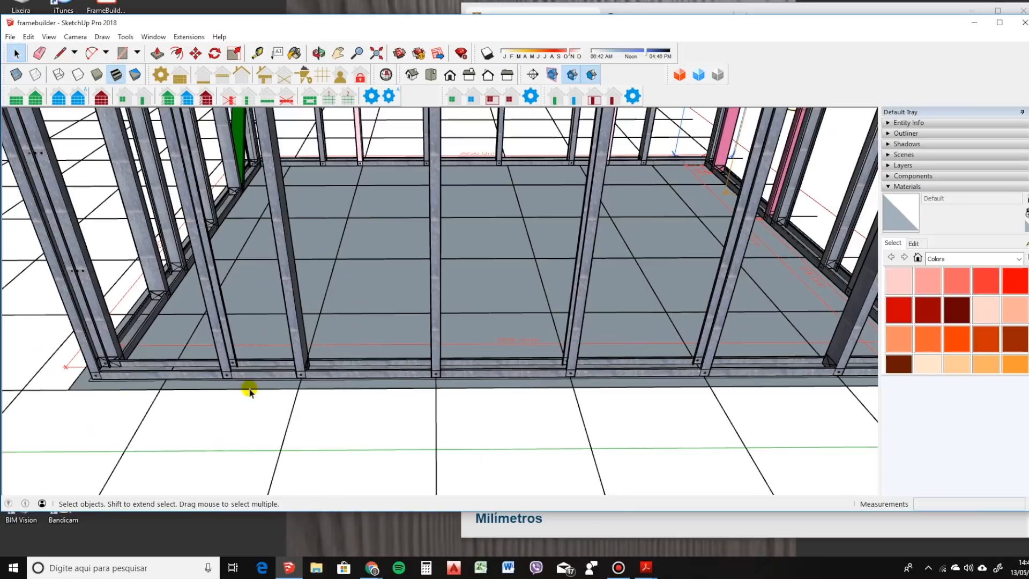
scroll(172, 368, "up", 3)
middle_click_drag(156, 363, 338, 406)
scroll(323, 413, "up", 2)
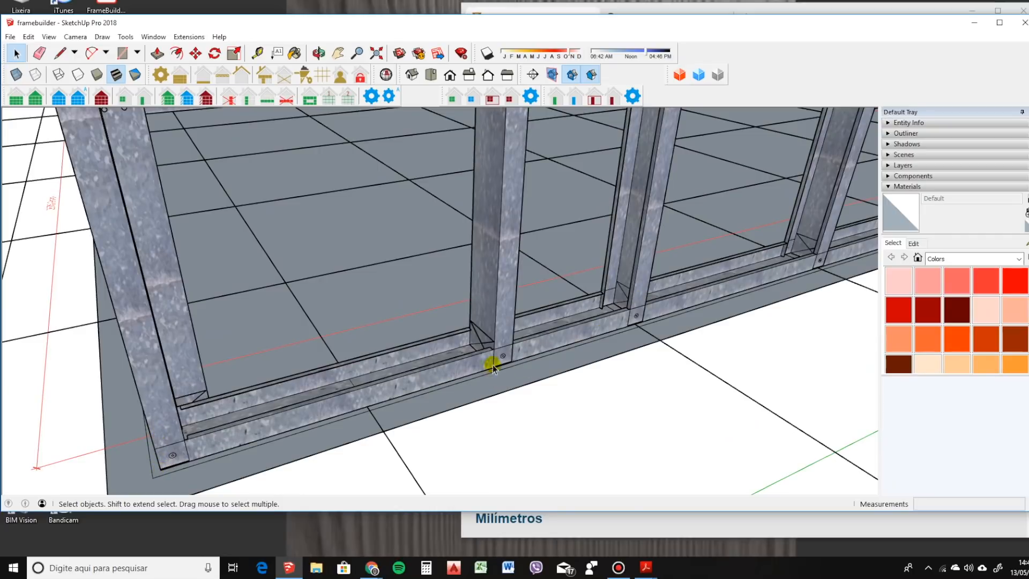
scroll(513, 339, "up", 5)
key("l")
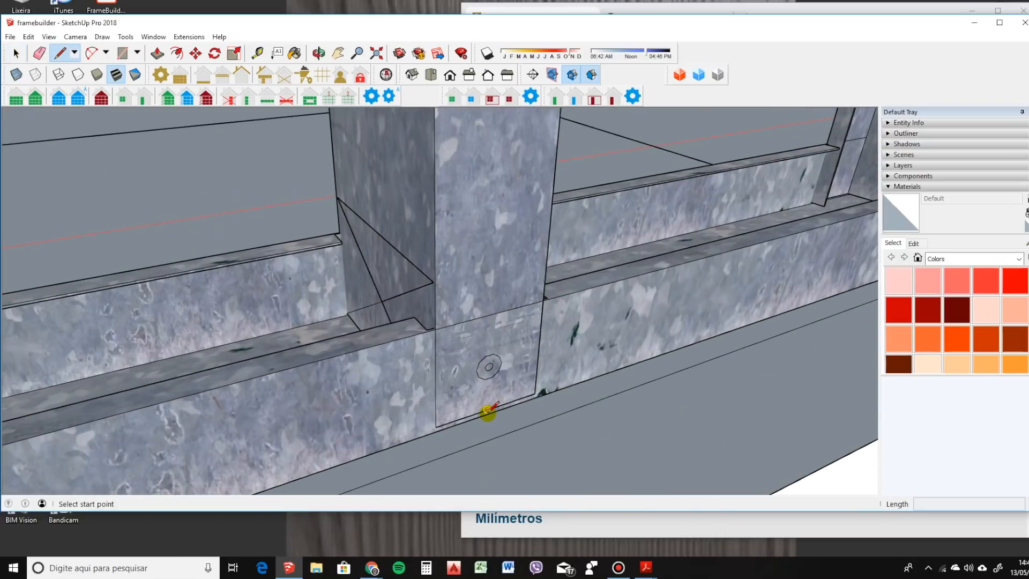
left_click(489, 409)
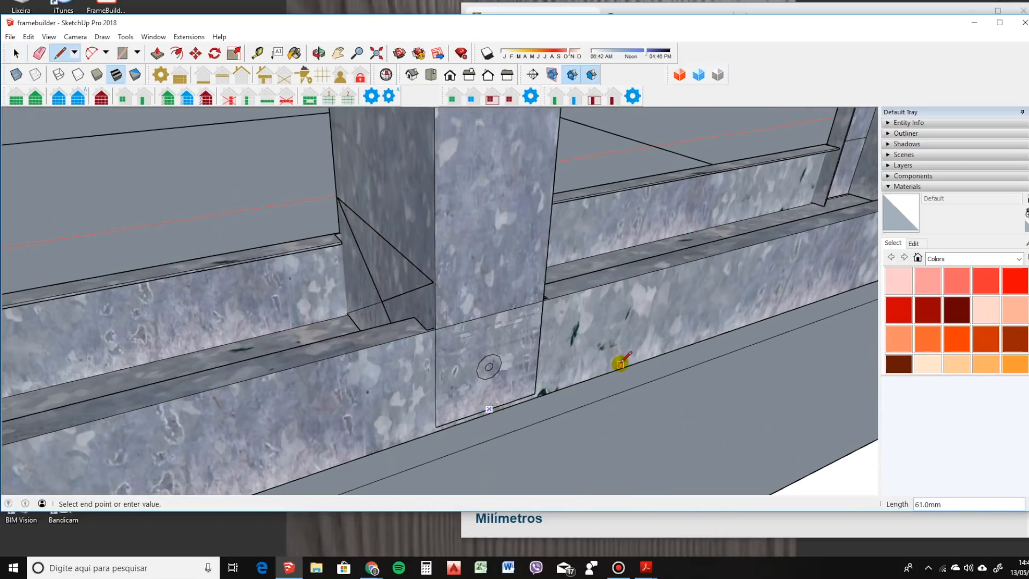
scroll(620, 364, "down", 5)
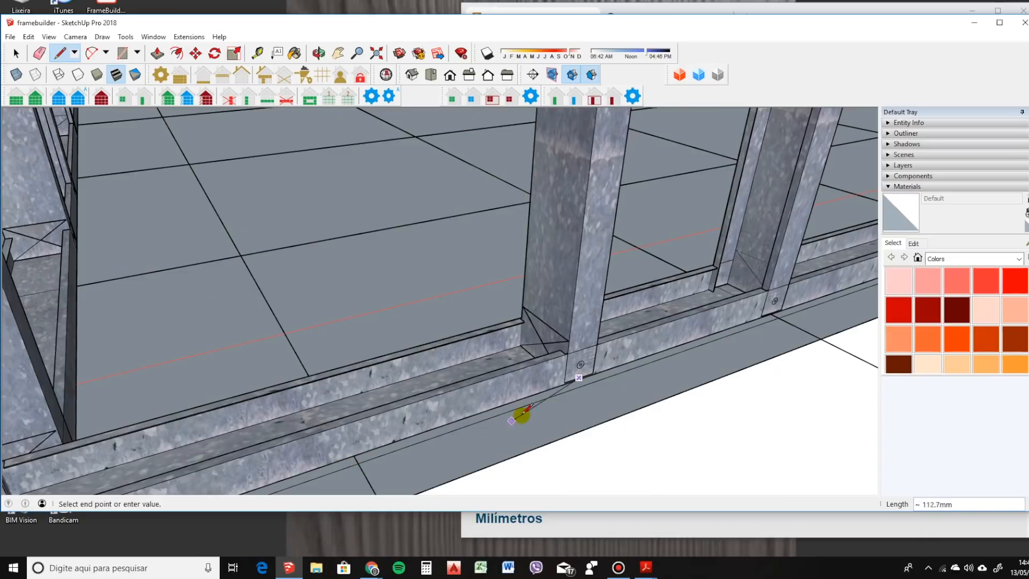
scroll(589, 370, "up", 5)
left_click(600, 363)
left_click(592, 367)
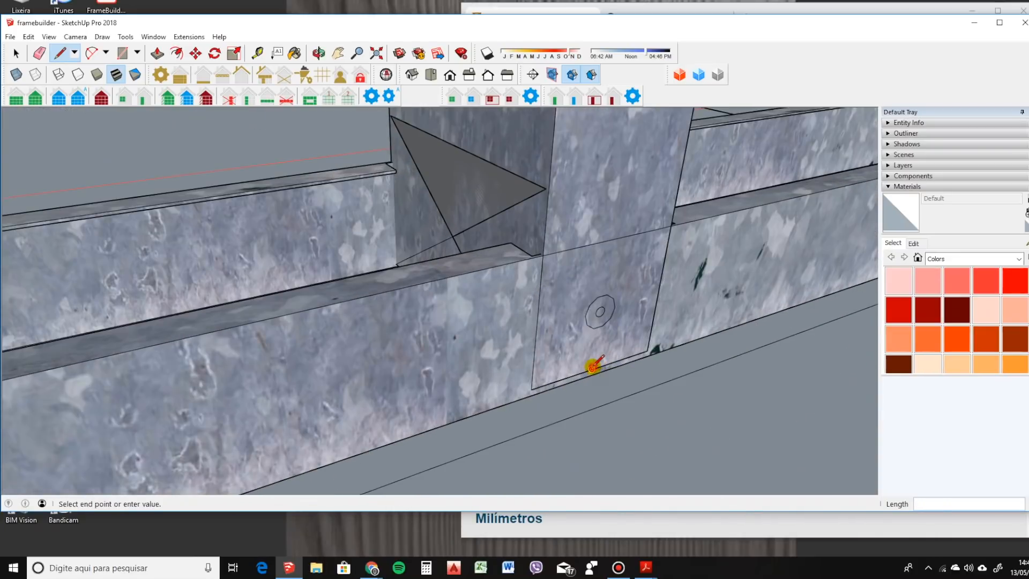
scroll(692, 303, "down", 5)
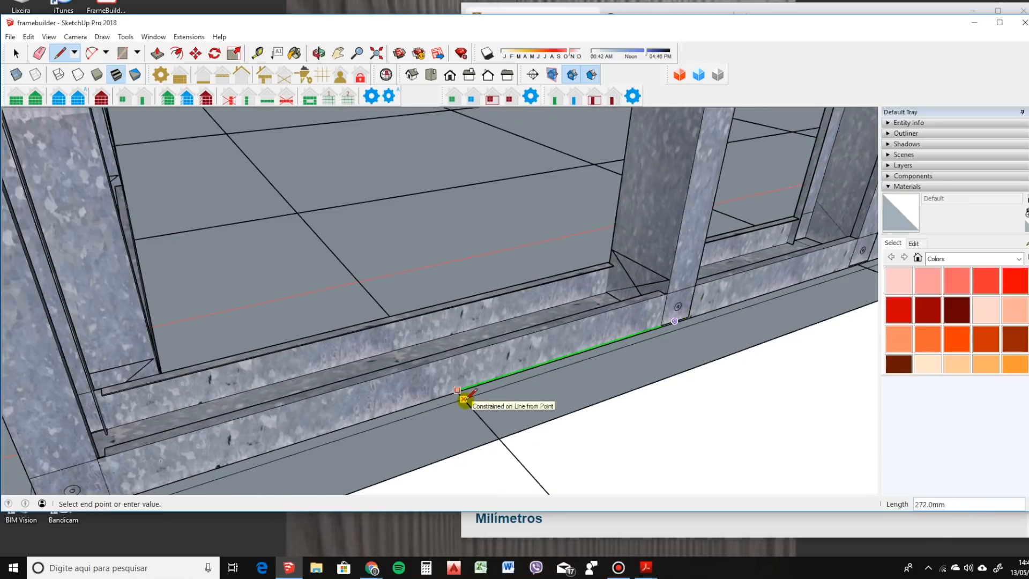
key("Escape")
Set Last Stud Adjust Position to 272.0 mm in the Advanced Wall Properties of the 3856 mm wall opposite the window.
key("space")
left_click(666, 227)
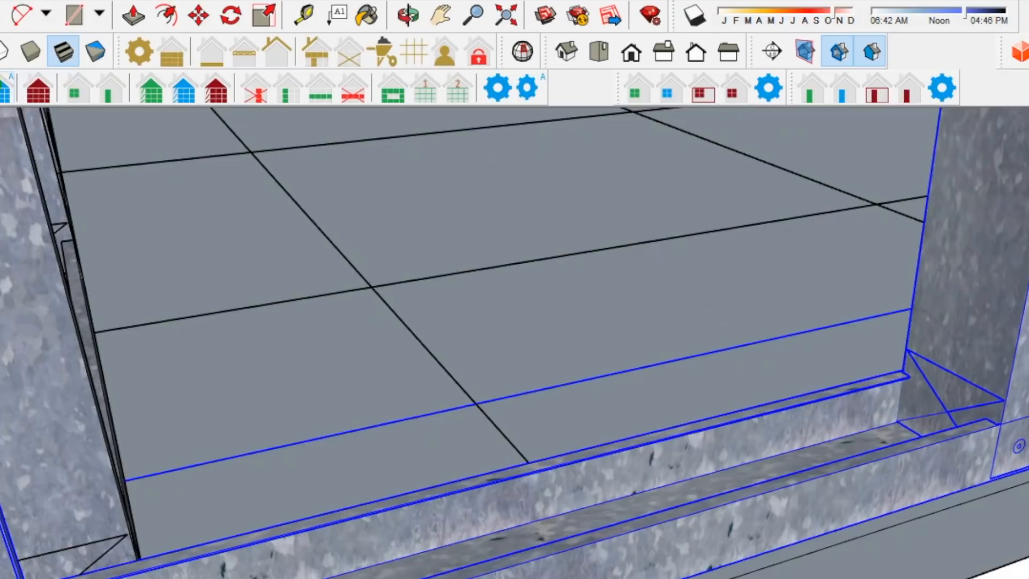
left_click(1, 97)
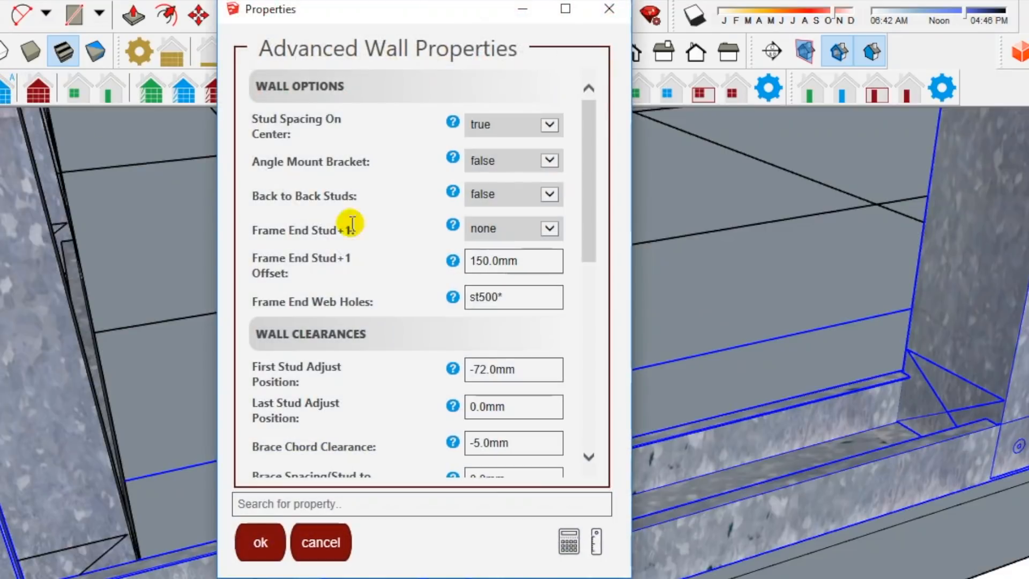
left_click(473, 410)
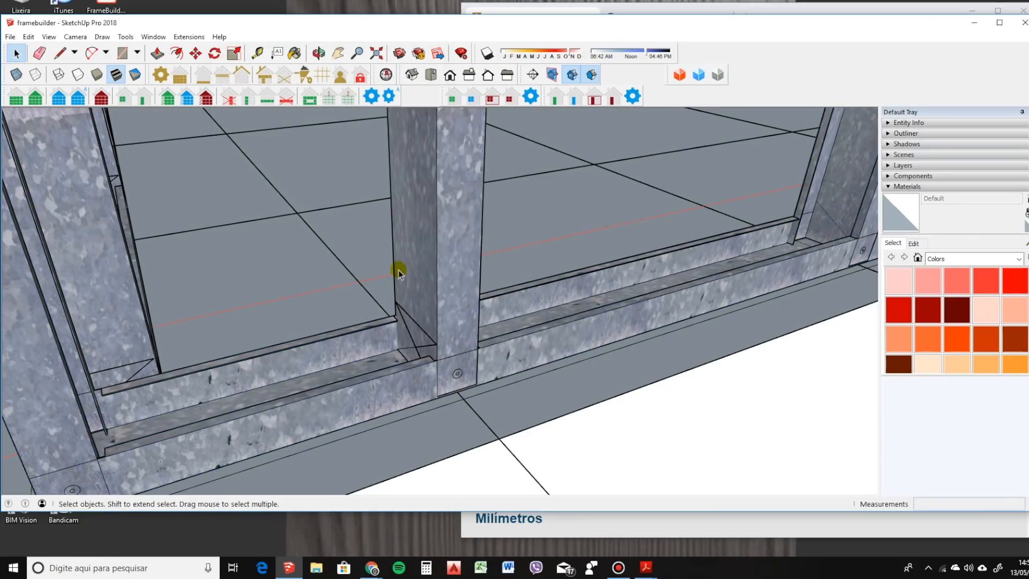
Add a stud to the 3856 mm wall at the inner corner nearest the origin, 90.0 mm along the wall.
scroll(468, 351, "down", 6)
middle_click_drag(510, 352, 581, 386)
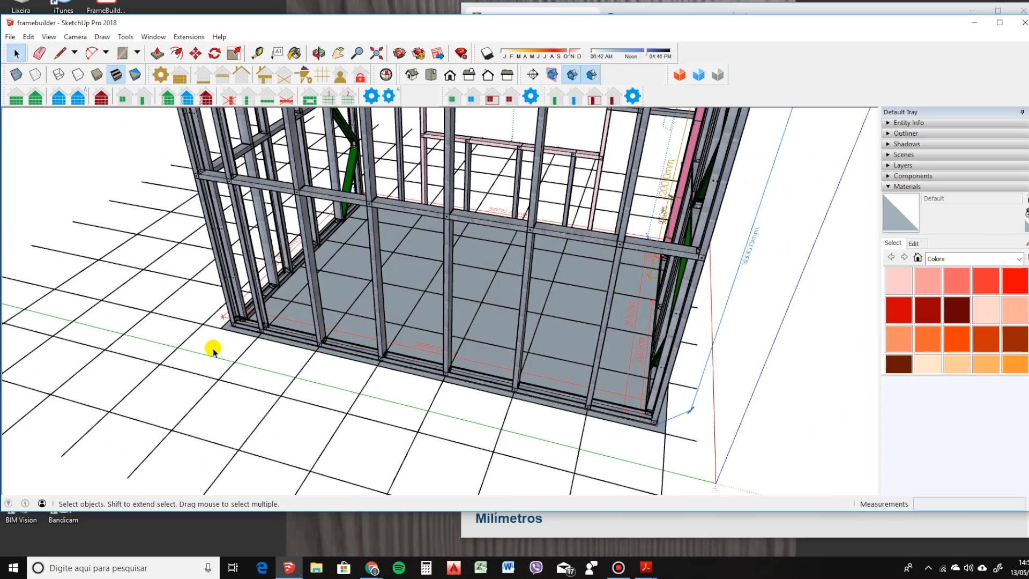
scroll(260, 328, "down", 5)
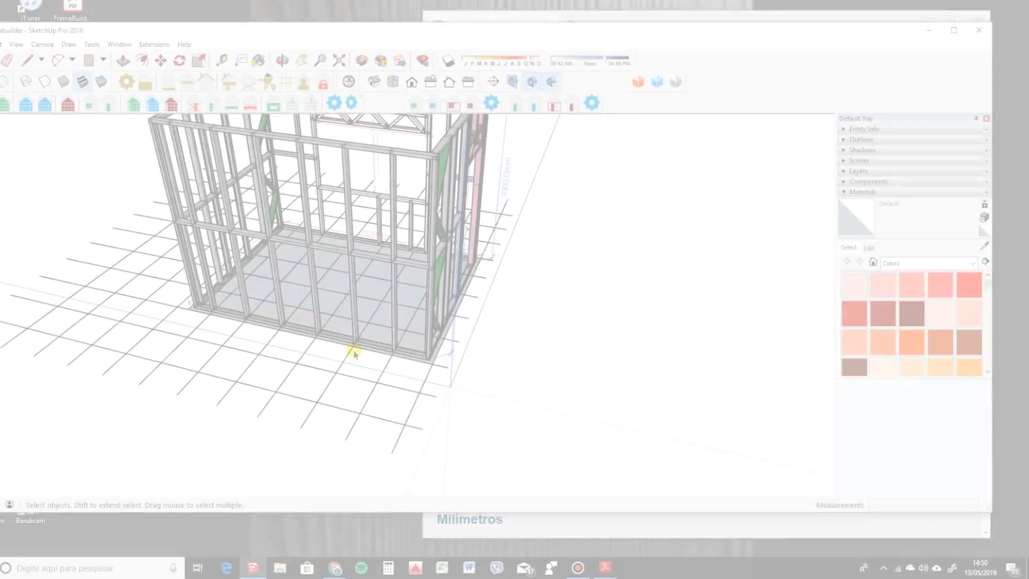
scroll(402, 360, "up", 8)
middle_click_drag(518, 353, 596, 363)
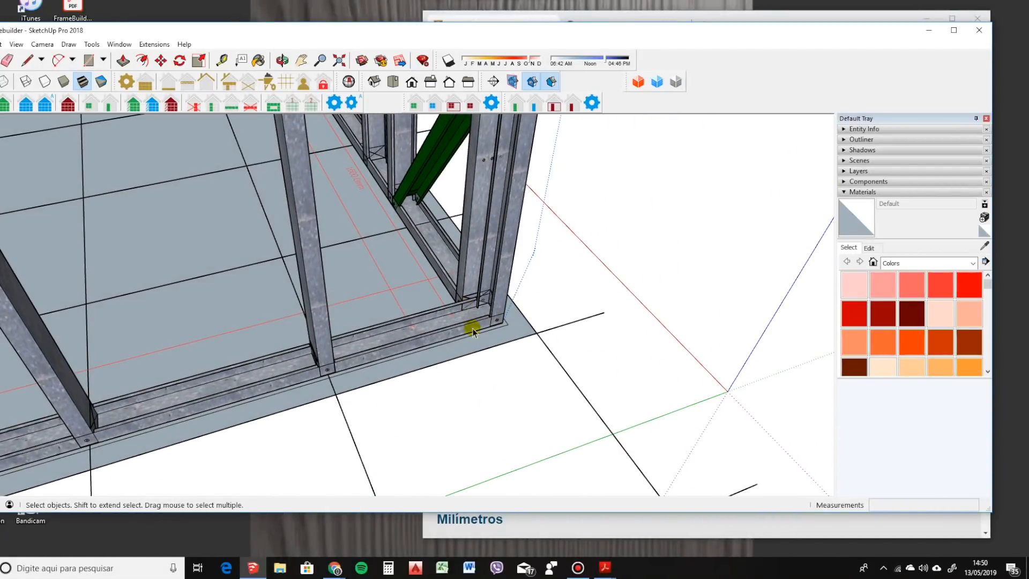
scroll(559, 300, "down", 1)
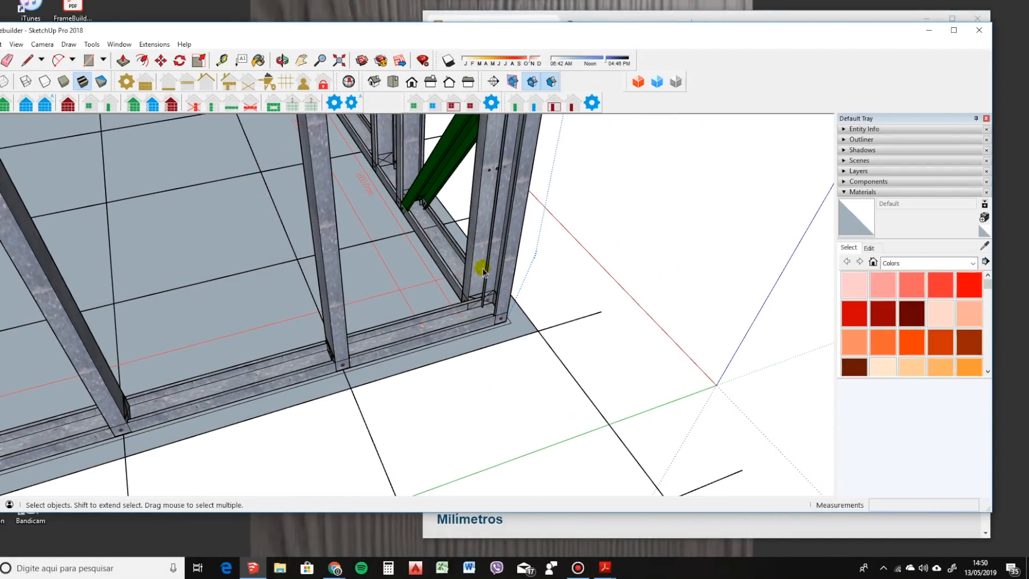
scroll(491, 300, "up", 4)
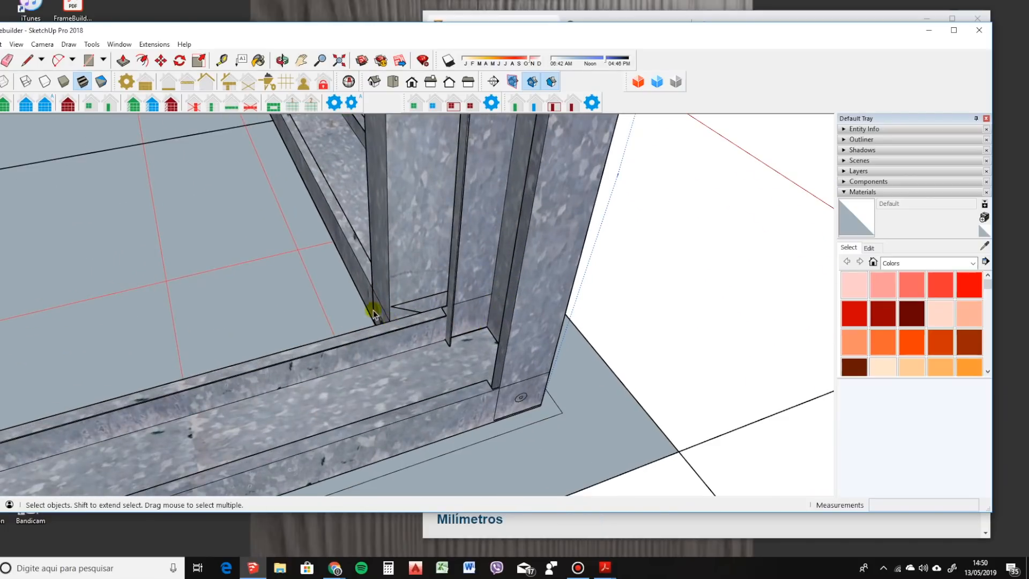
left_click(388, 336)
scroll(391, 332, "down", 2)
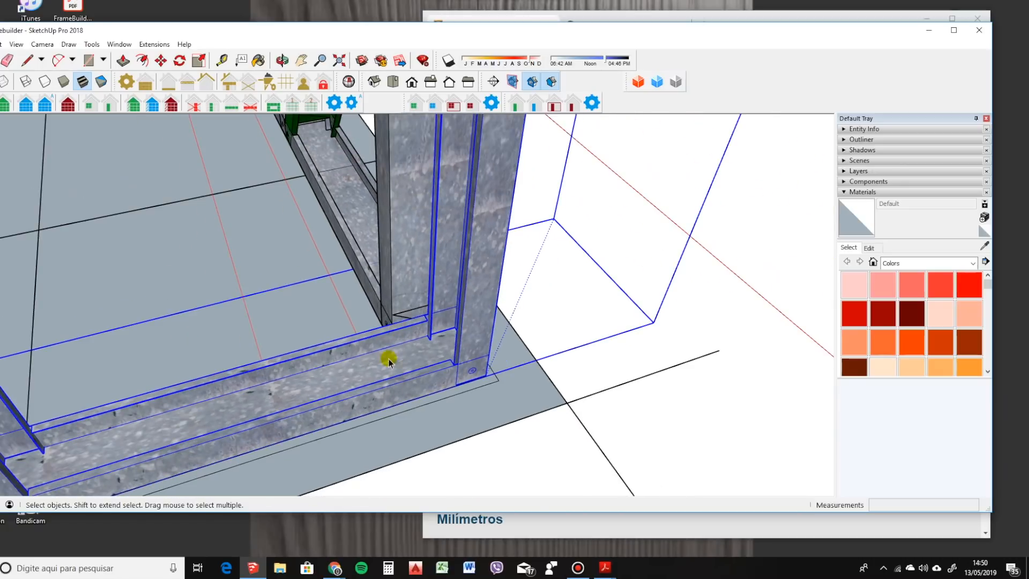
left_click(213, 109)
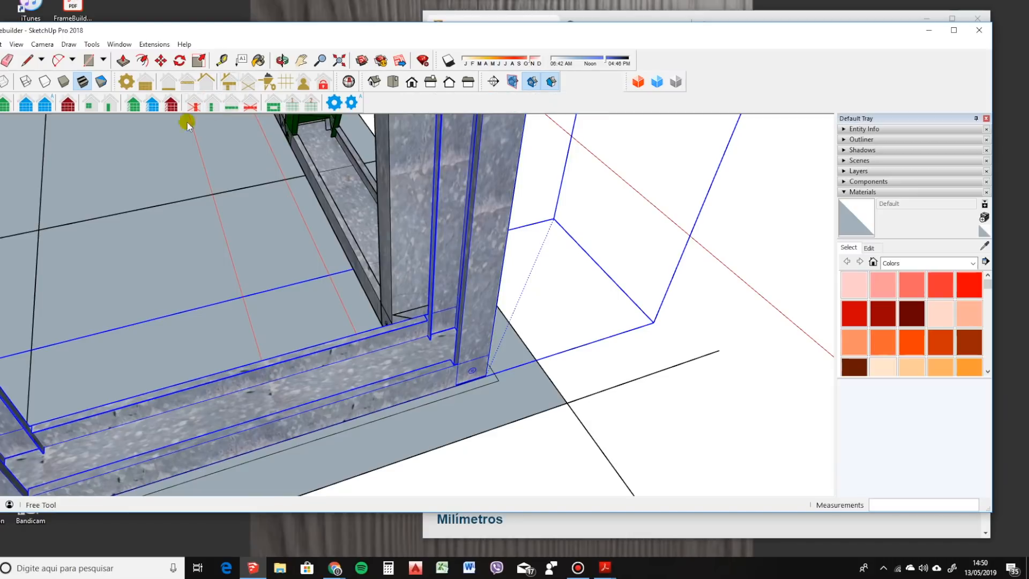
scroll(394, 351, "up", 3)
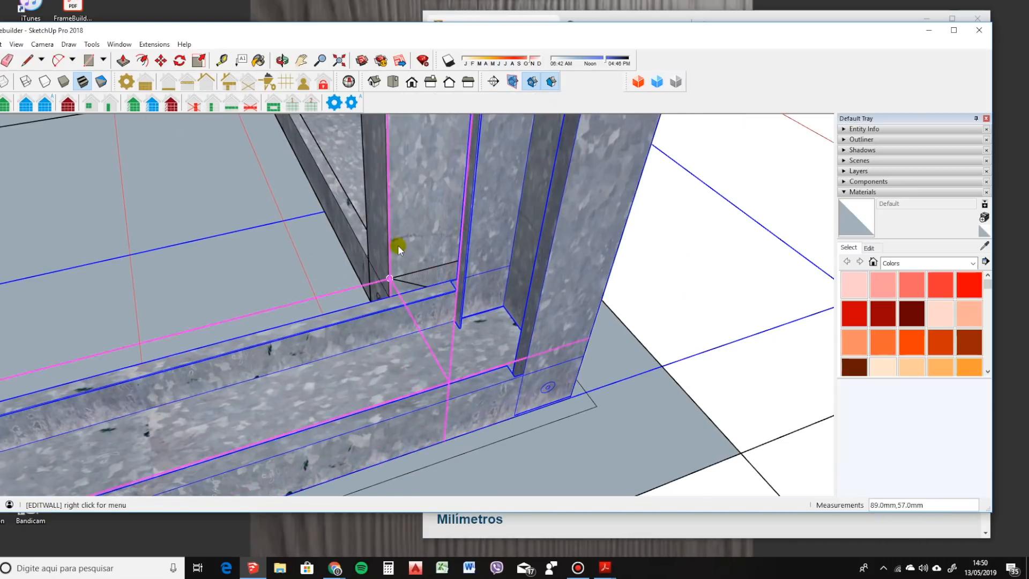
scroll(391, 335, "up", 6)
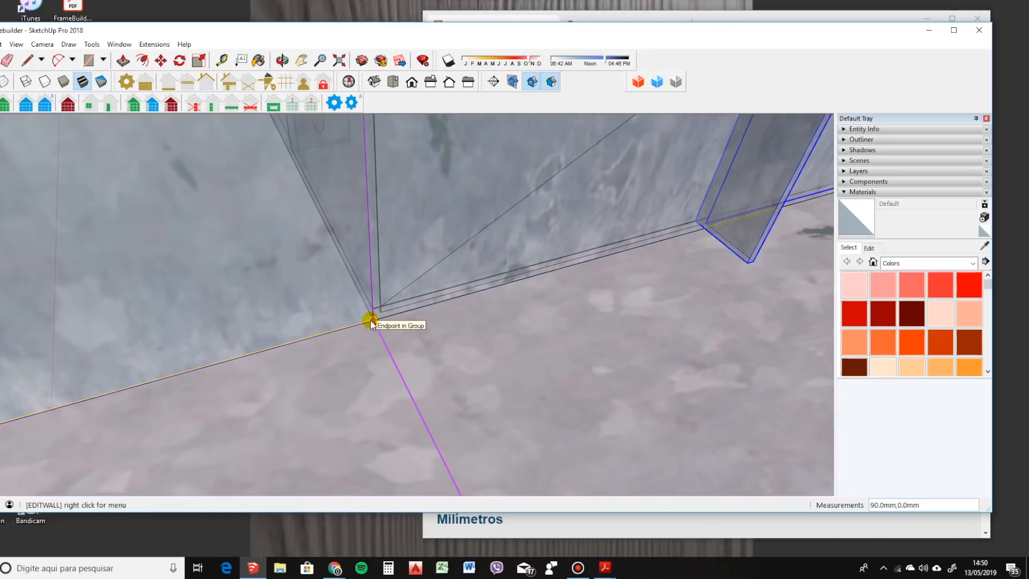
left_click(372, 321)
scroll(373, 321, "down", 7)
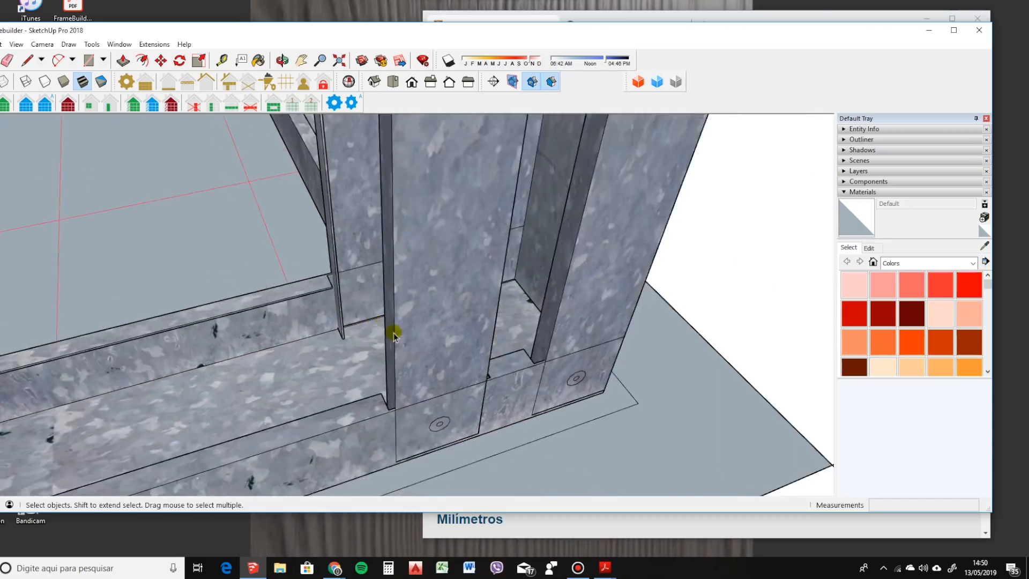
Add a matching stud at the inner corner of the 3856 mm wall's far end, 3766.0 mm along the wall.
scroll(382, 329, "down", 4)
middle_click_drag(437, 379, 454, 335)
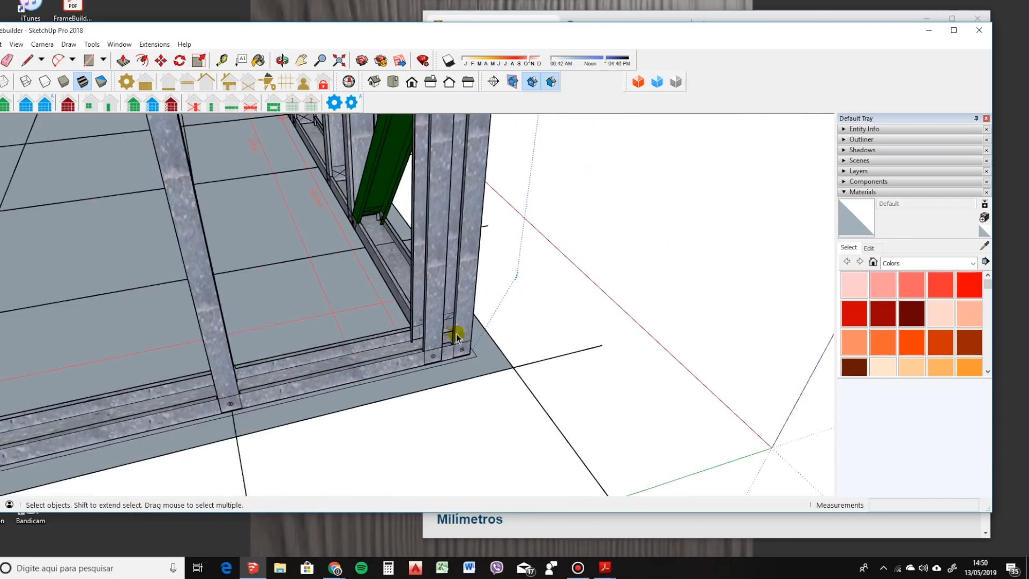
scroll(455, 334, "down", 6)
middle_click_drag(361, 349, 370, 331)
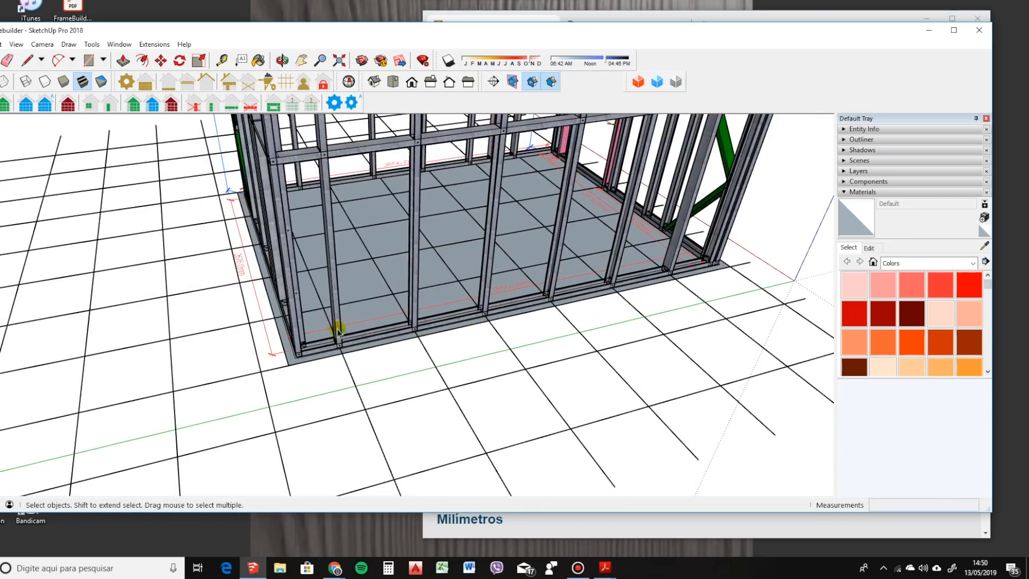
scroll(294, 374, "up", 8)
left_click(298, 387)
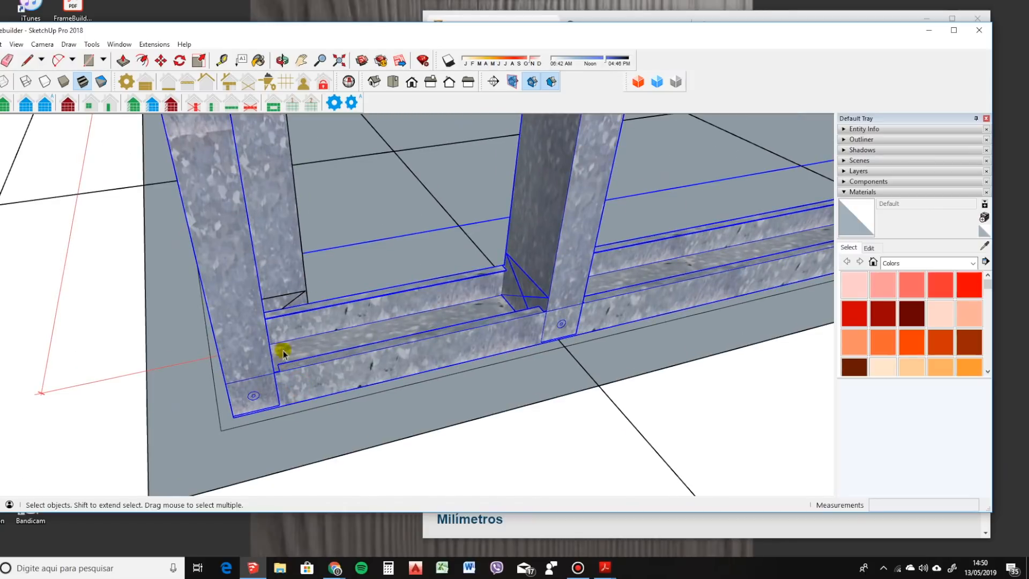
left_click(212, 104)
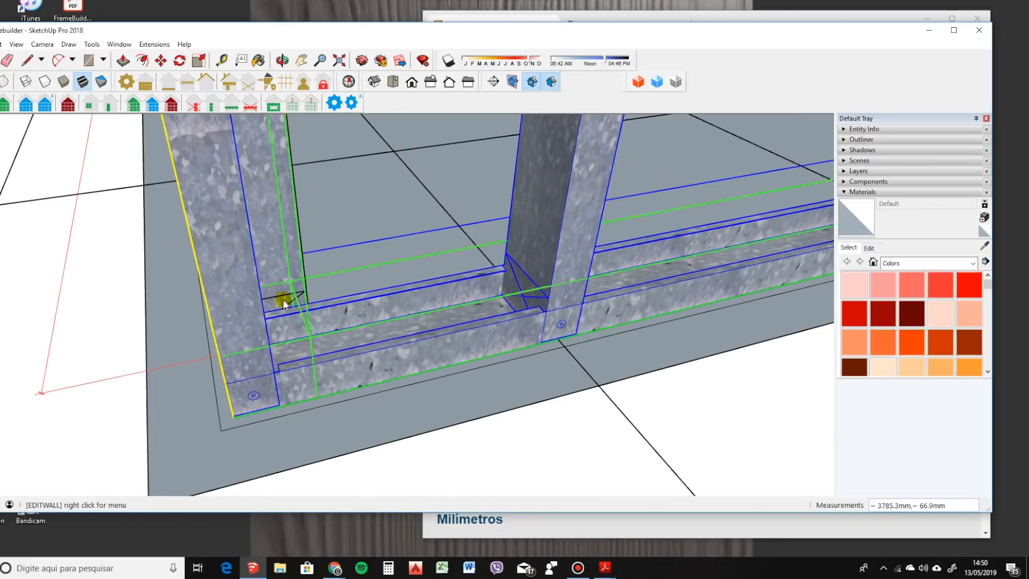
scroll(341, 358, "up", 3)
scroll(341, 358, "up", 5)
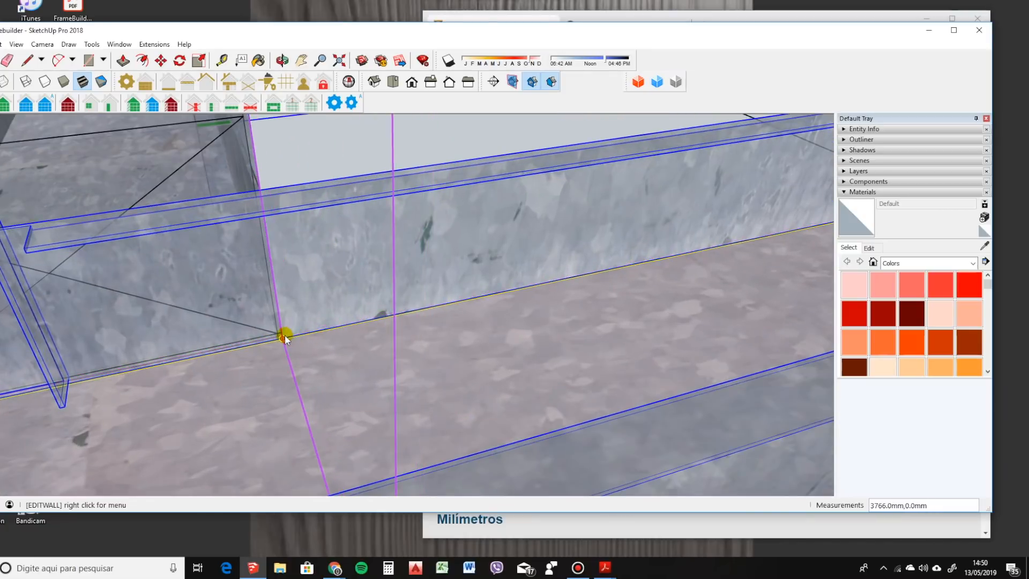
left_click(283, 341)
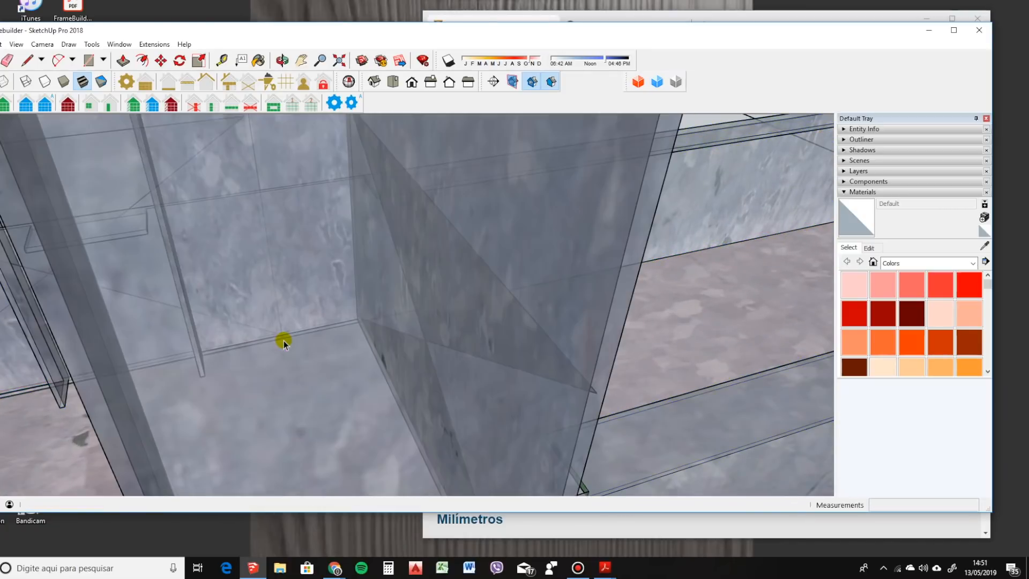
scroll(283, 340, "up", 3)
Add internal plate-to-stud bracing with mitred ends in the 3856 mm wall's end bay nearest the origin, accepting the existing brace properties.
scroll(294, 348, "down", 10)
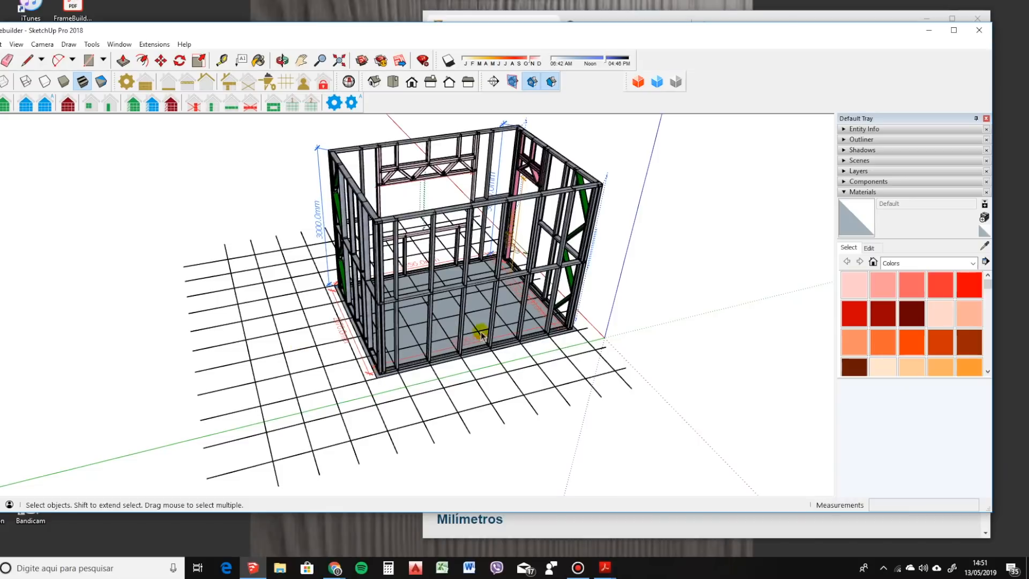
middle_click_drag(481, 335, 328, 298)
scroll(486, 363, "up", 5)
middle_click_drag(492, 439, 492, 441)
left_click(345, 230)
middle_click_drag(346, 230, 339, 216)
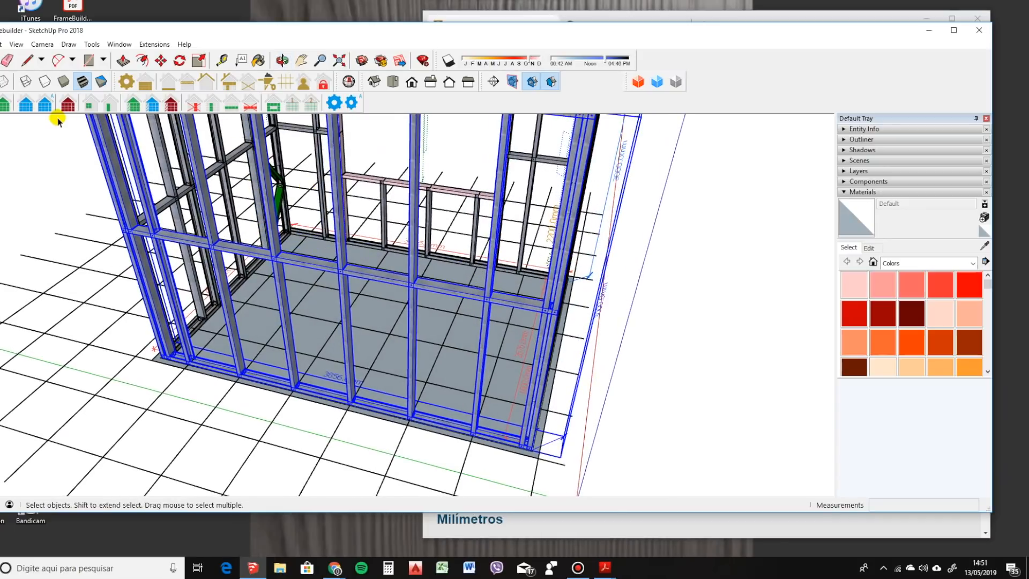
left_click(132, 107)
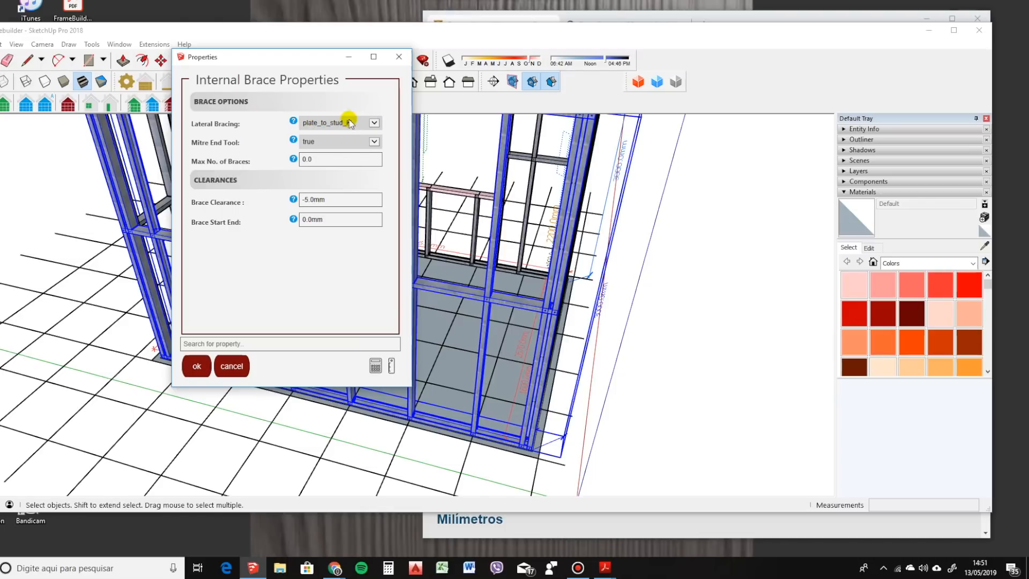
left_click(206, 365)
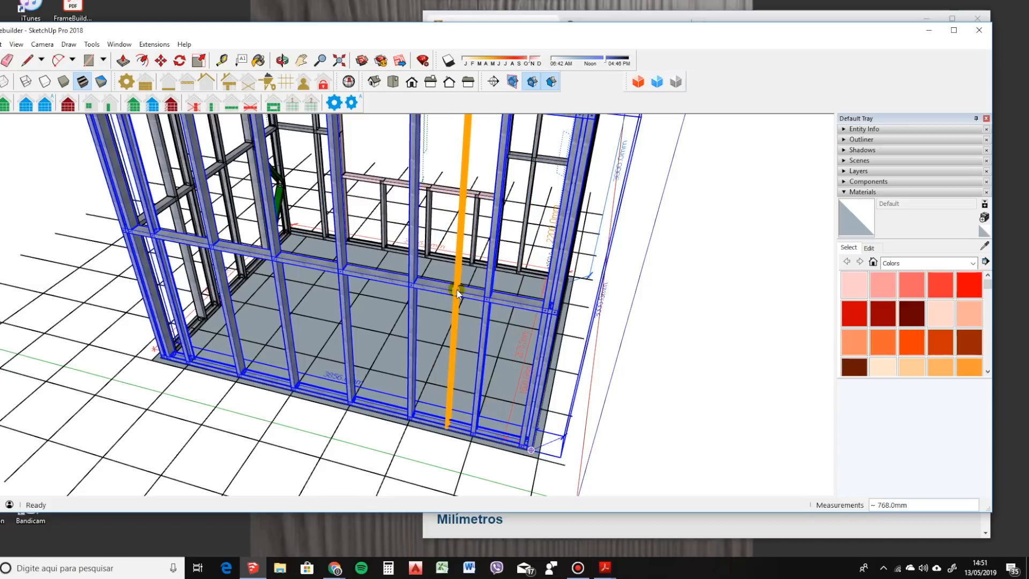
left_click(506, 376)
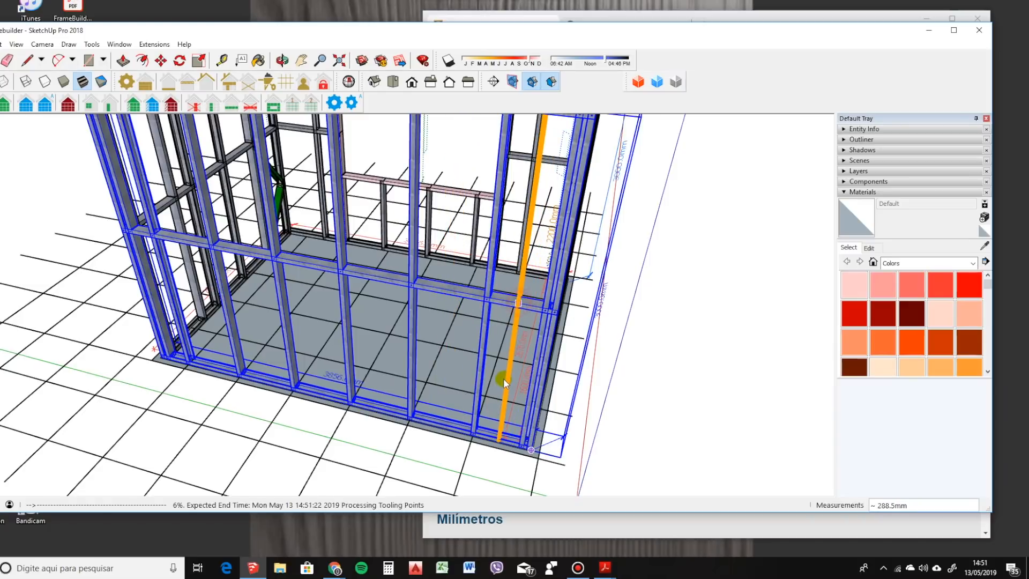
Add internal bracing with the same properties in the last full-width bay near the far end of the 3856 mm wall.
left_click(416, 284)
left_click(138, 106)
left_click(196, 368)
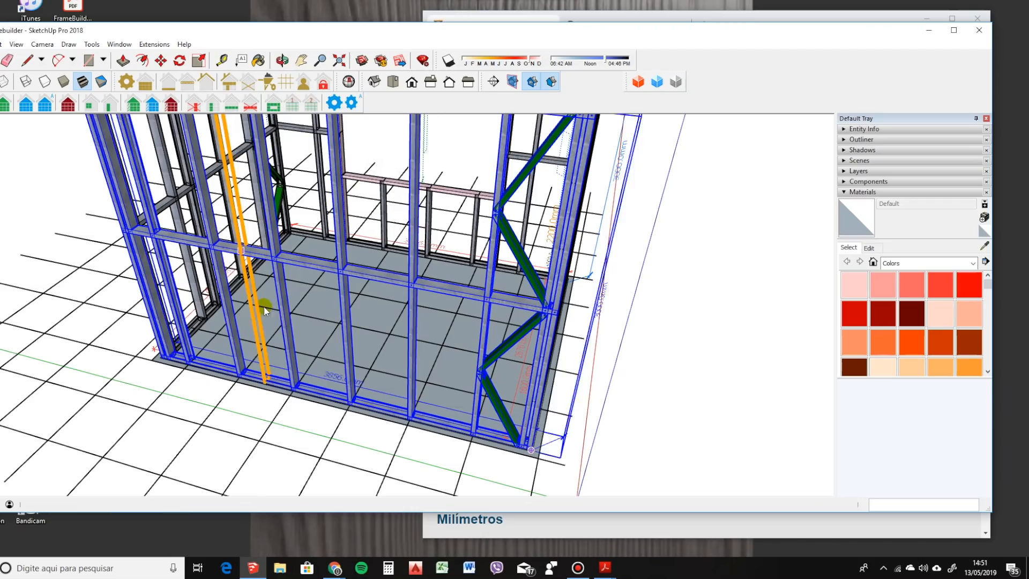
Check the first and last stud adjustment positions in the advanced properties of the already braced 3856 mm wall.
scroll(263, 307, "down", 5)
middle_click_drag(291, 326, 390, 402)
scroll(324, 420, "up", 5)
middle_click_drag(324, 420, 293, 217)
left_click(290, 202)
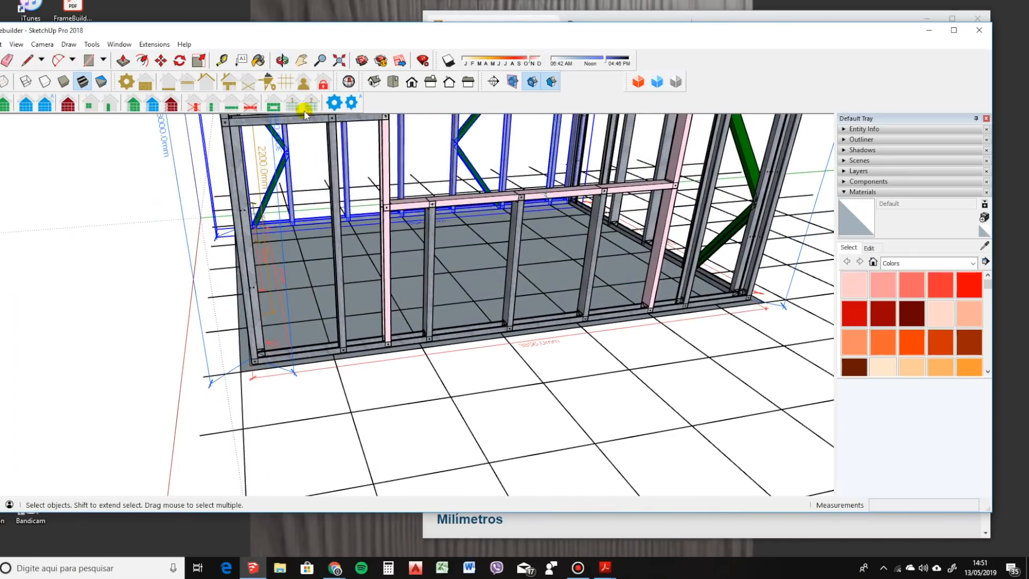
left_click(45, 102)
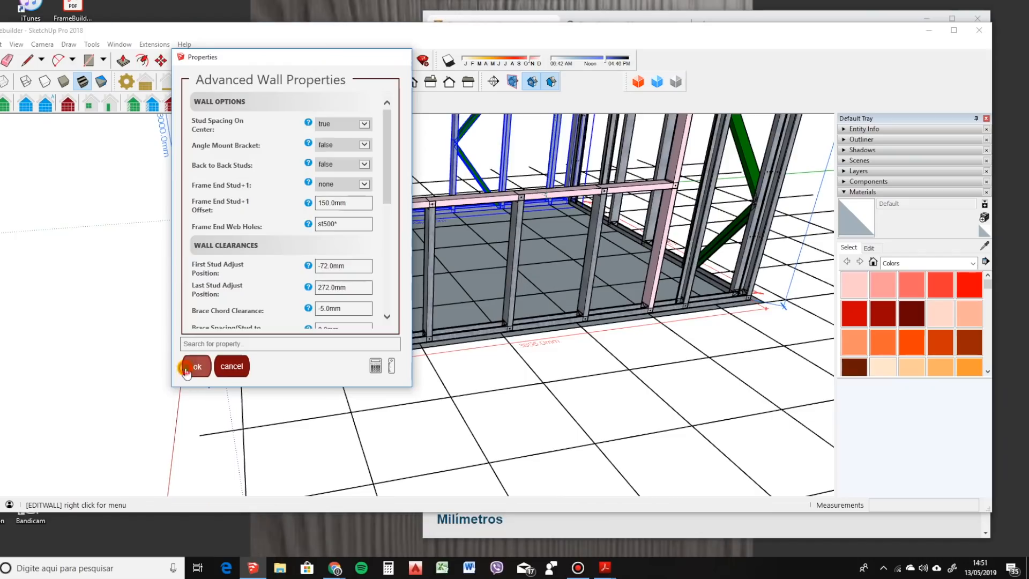
left_click(188, 540)
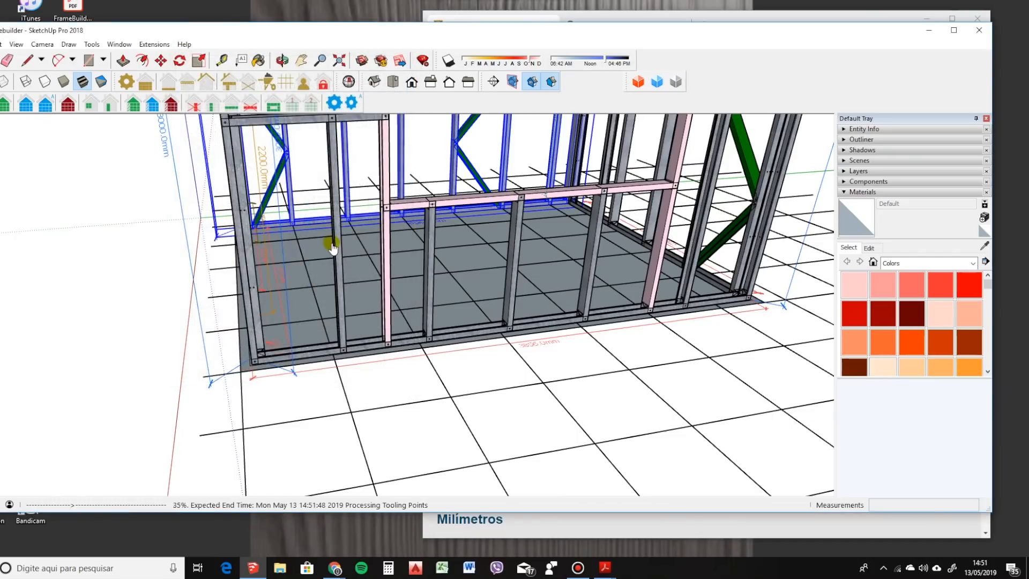
Set the window wall's first stud adjust position to -72 mm and its last stud adjust position to 272 mm.
left_click(316, 206)
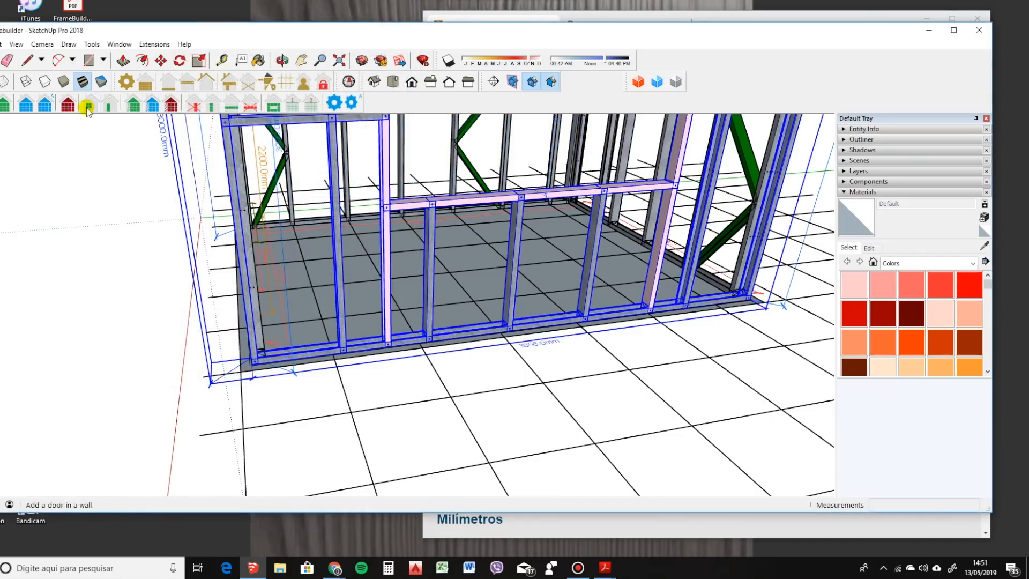
left_click(46, 109)
left_click_drag(344, 260, 285, 257)
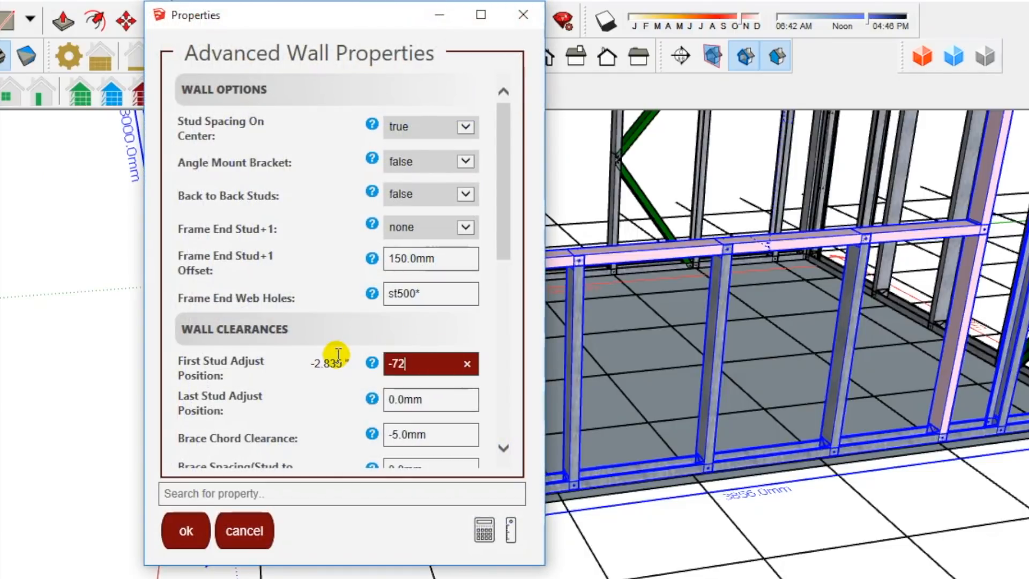
key("Tab")
type("272")
key("Return")
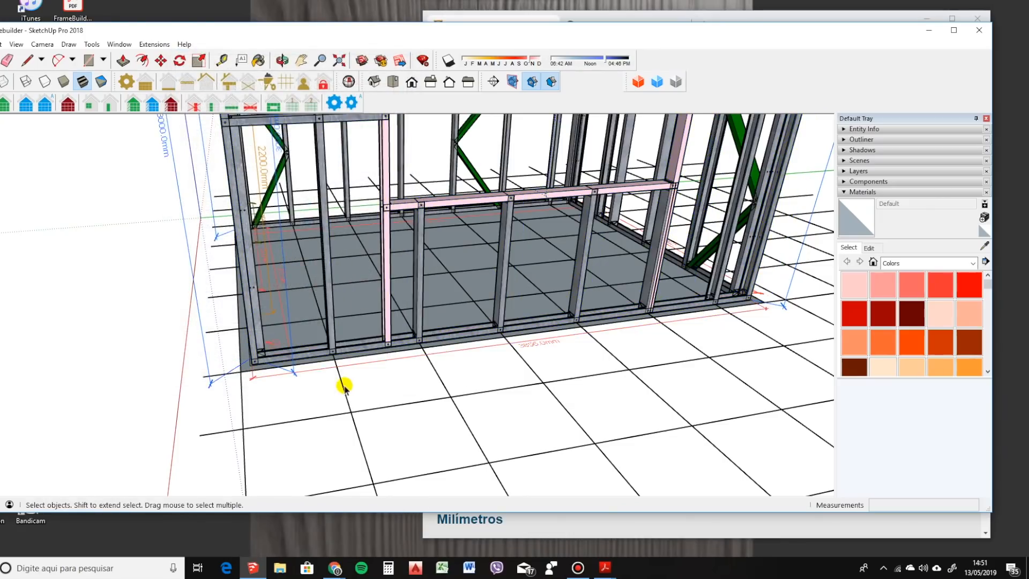
Delete the short stud doubled against the window opening's far jamb, beneath the sill.
scroll(336, 348, "up", 3)
middle_click_drag(434, 348, 107, 375, "shift")
middle_click_drag(528, 342, 429, 352)
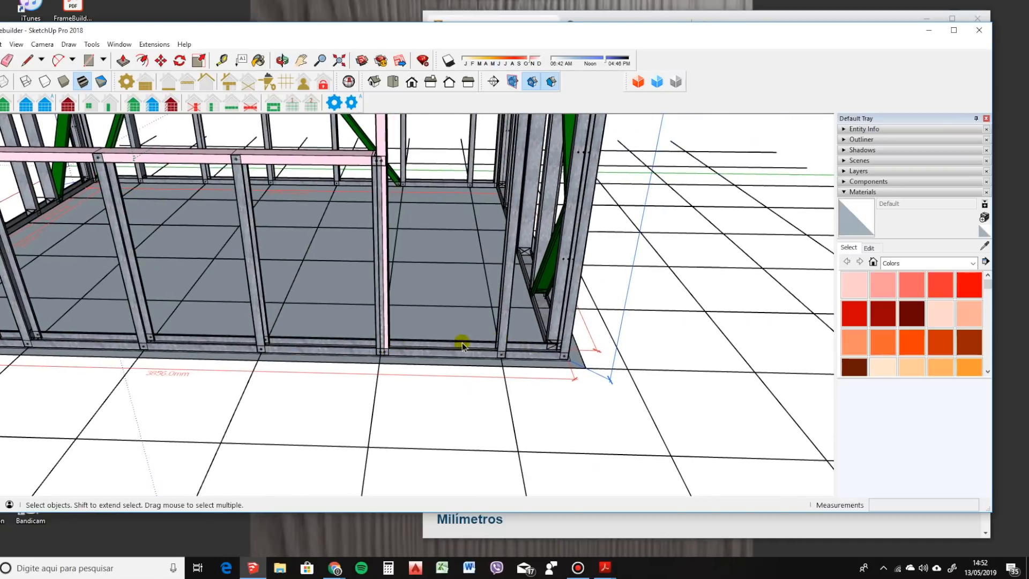
scroll(421, 338, "up", 6)
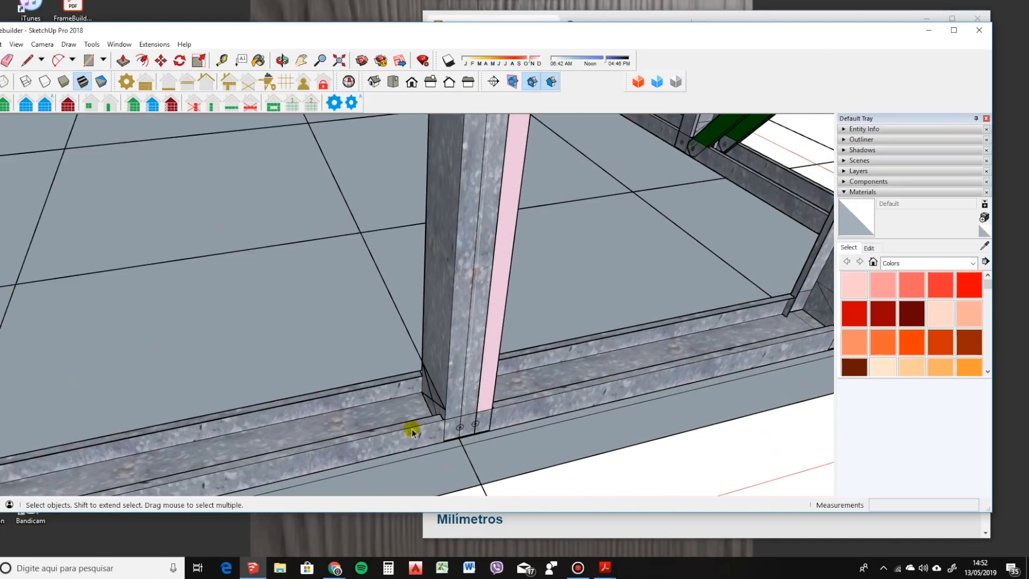
left_click(461, 387)
scroll(425, 403, "down", 8)
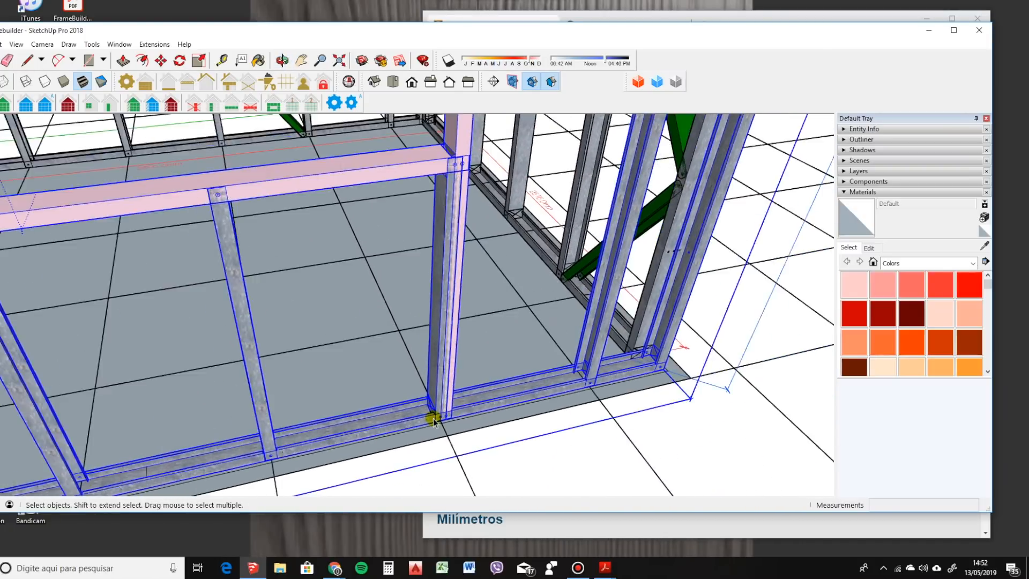
scroll(445, 399, "up", 6)
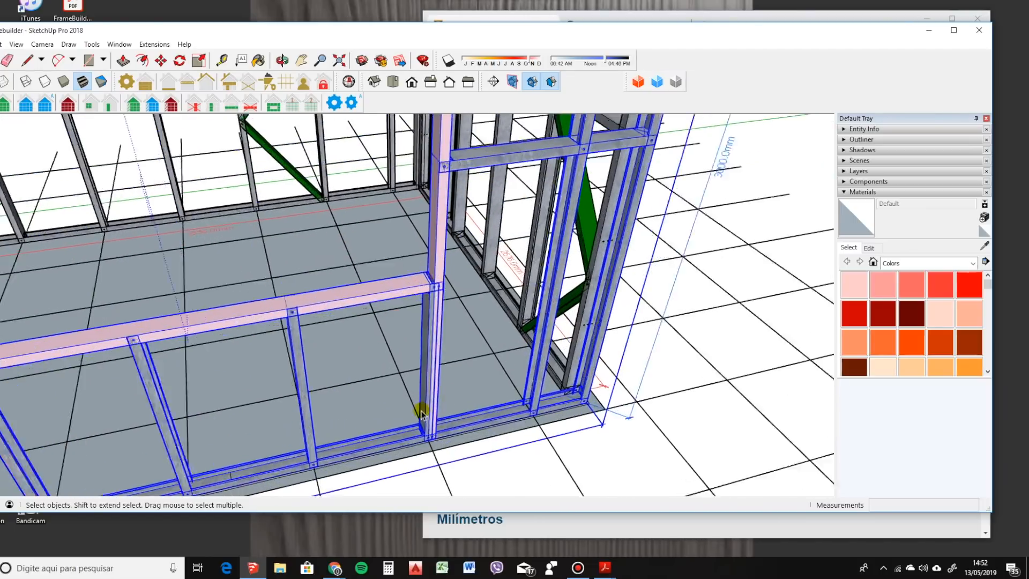
left_click(423, 421)
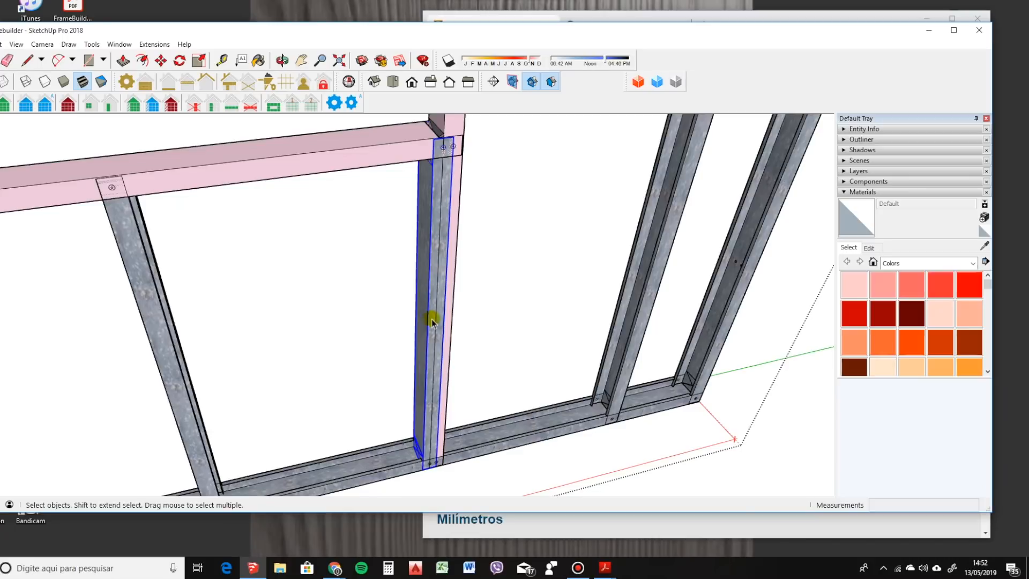
left_click(195, 102)
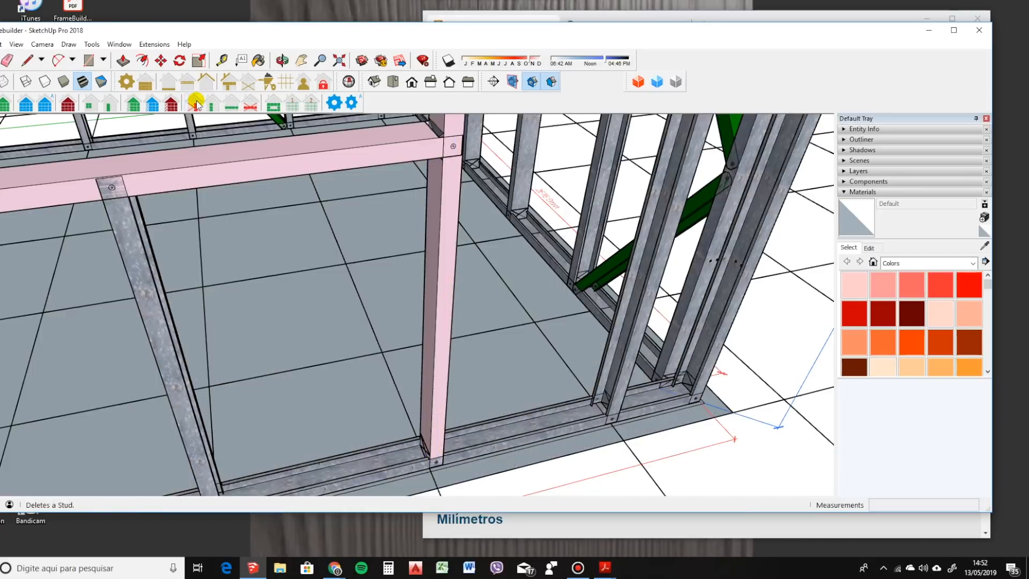
Add a stud to the window wall at the inner corner of its near end, against the adjoining wall's inner face.
scroll(410, 330, "down", 5)
middle_click_drag(460, 314, 568, 356)
scroll(329, 368, "up", 6)
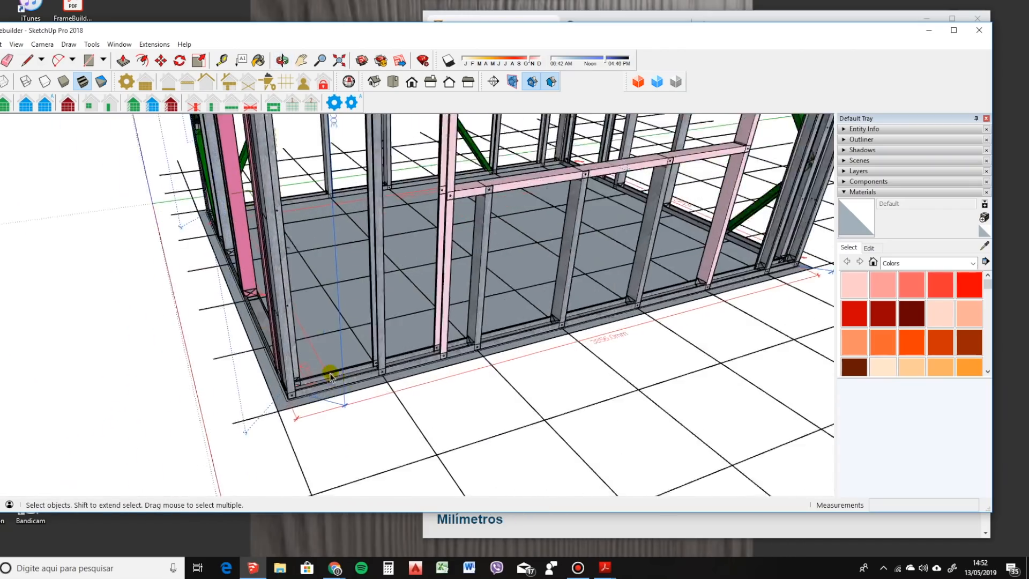
scroll(296, 410, "up", 4)
left_click(276, 314)
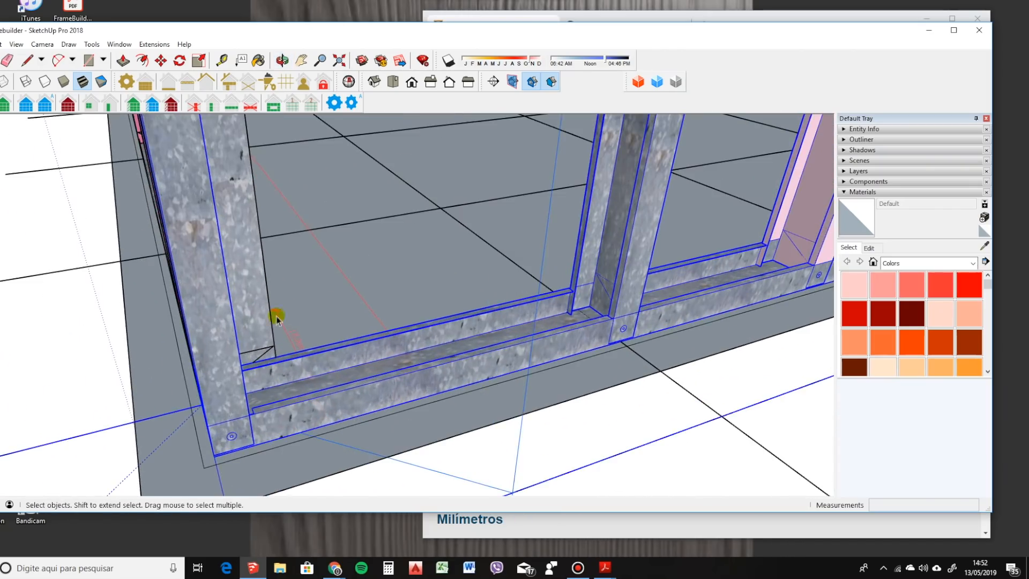
left_click(207, 102)
scroll(259, 375, "up", 5)
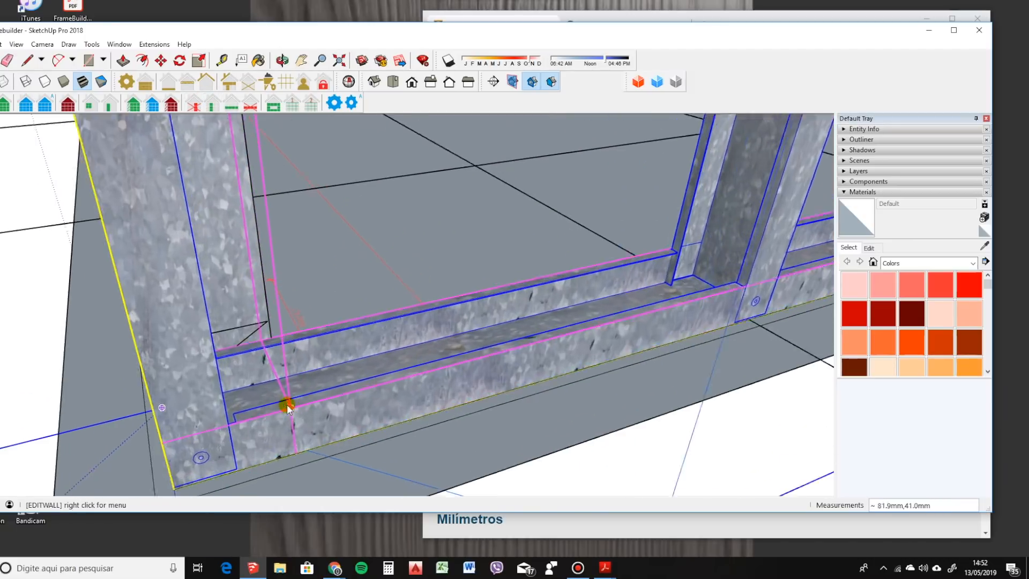
scroll(259, 375, "down", 2)
scroll(271, 391, "up", 3)
left_click(288, 365)
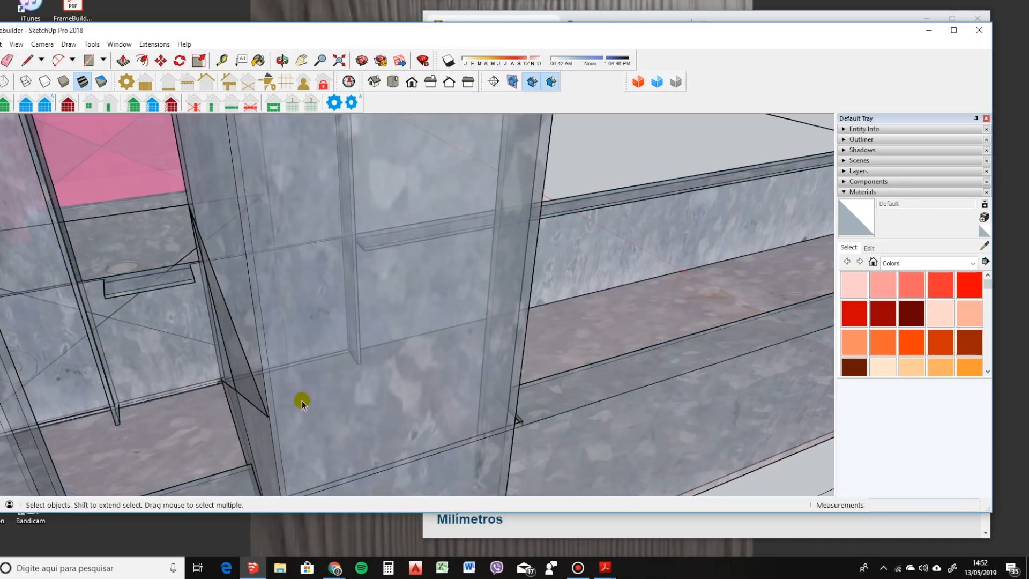
Try to add a matching stud in the window wall's far end bay, near the inner corner.
scroll(202, 347, "down", 6)
scroll(192, 386, "down", 5)
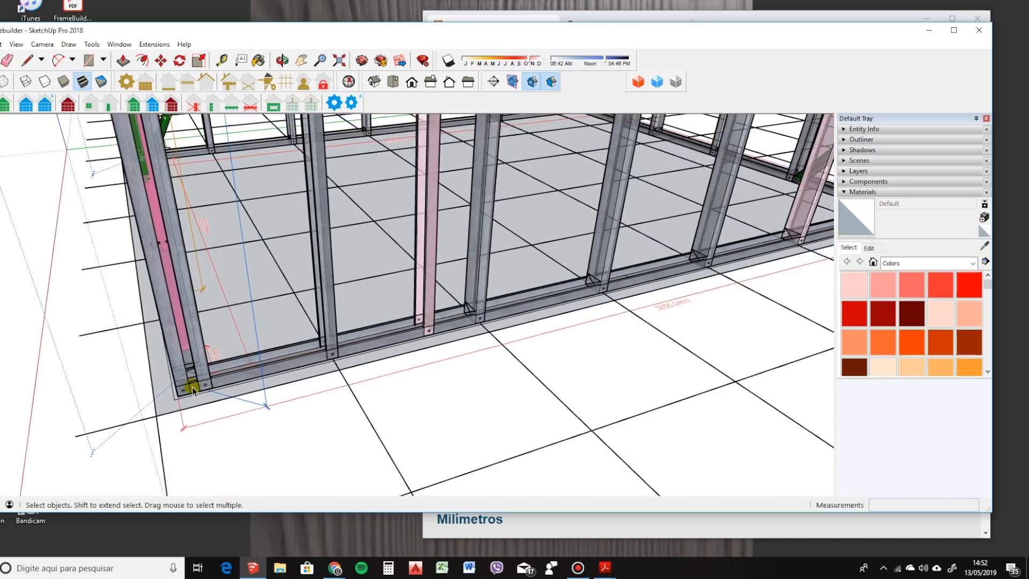
scroll(611, 296, "up", 6)
scroll(621, 273, "up", 6)
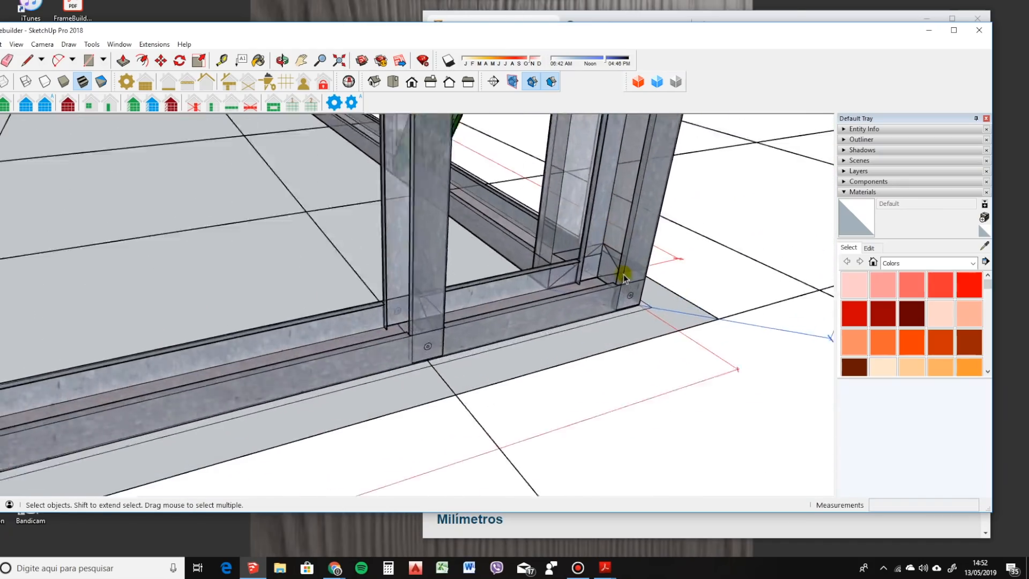
left_click(632, 306)
middle_click_drag(597, 337, 486, 351)
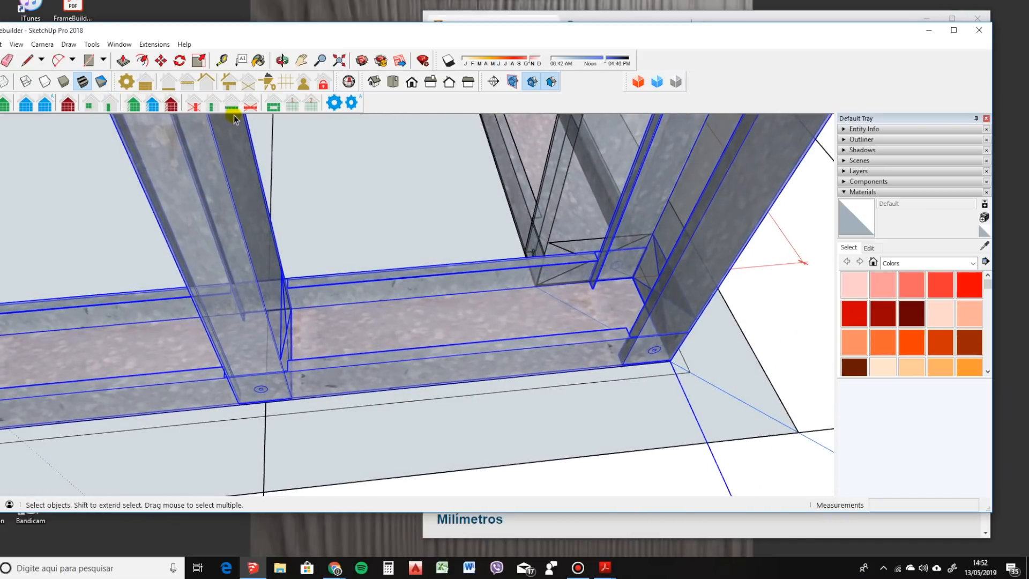
left_click(214, 106)
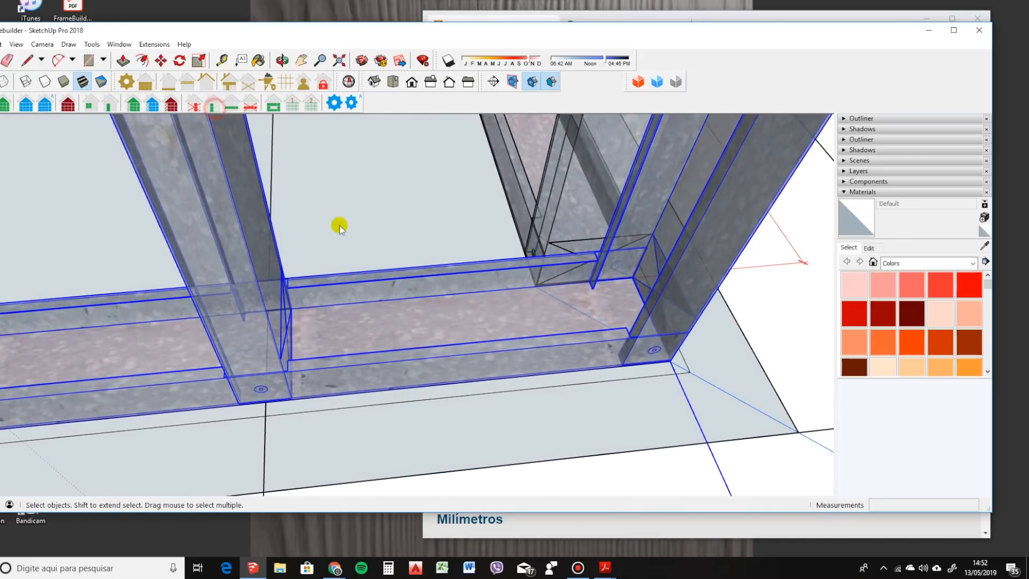
left_click(421, 295)
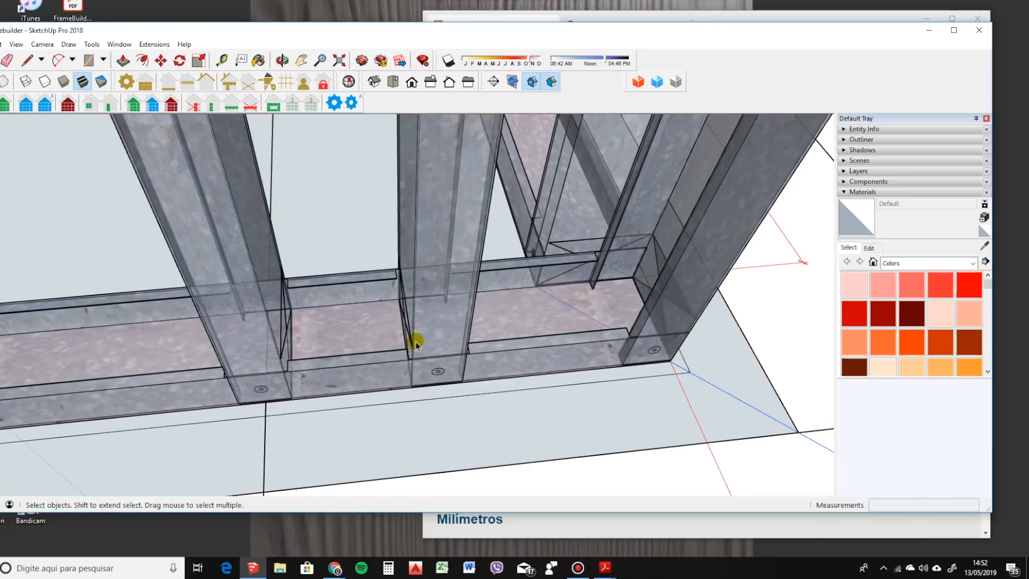
Delete the misplaced stud from the window wall's far end bay.
middle_click_drag(416, 343, 328, 263)
scroll(478, 390, "up", 4)
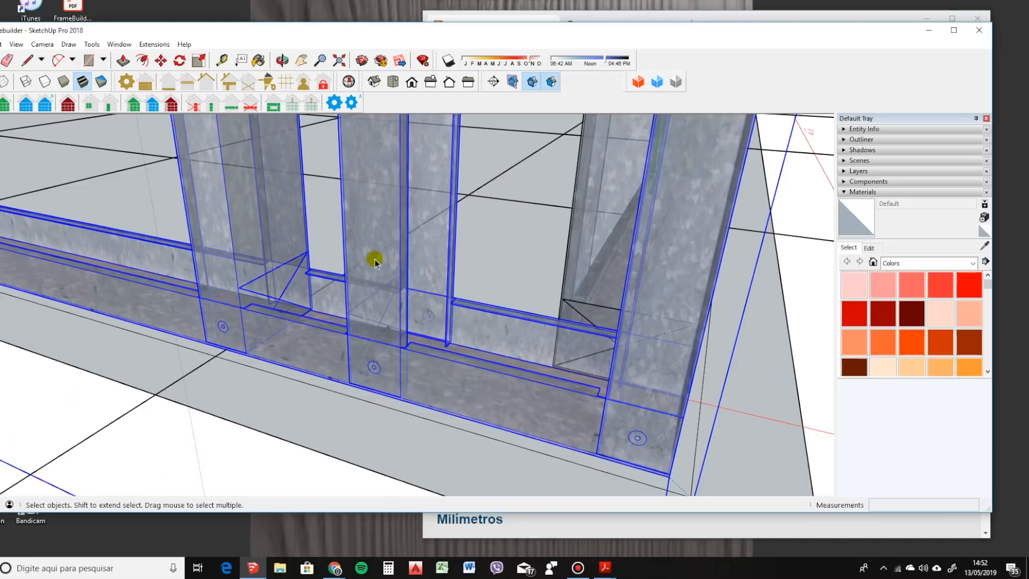
left_click(399, 233)
left_click(399, 270)
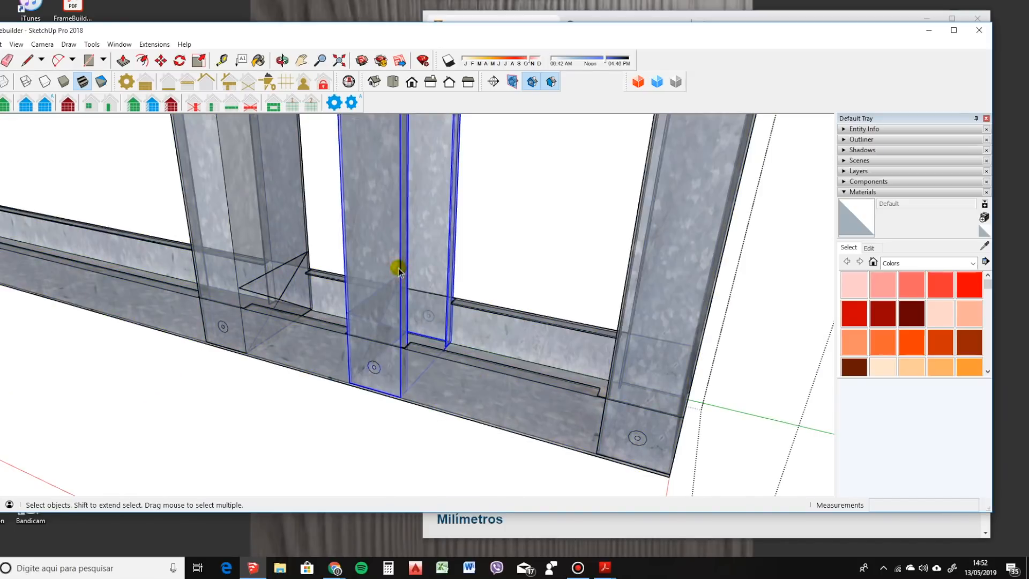
left_click(201, 105)
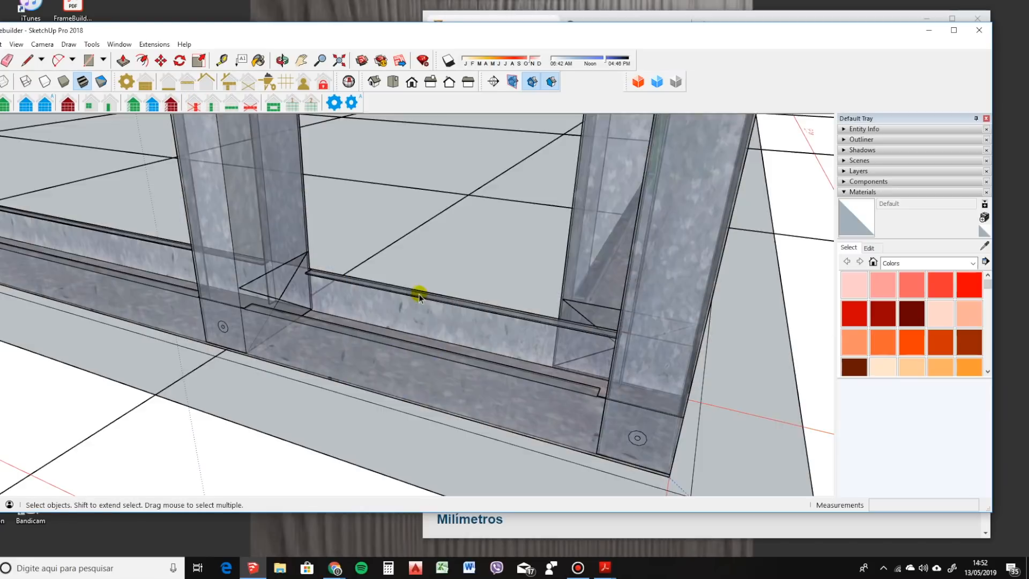
Add a stud to the window wall exactly at the inner corner point where the far adjoining wall meets it.
middle_click_drag(420, 294, 550, 344)
scroll(536, 348, "up", 2)
left_click(519, 352)
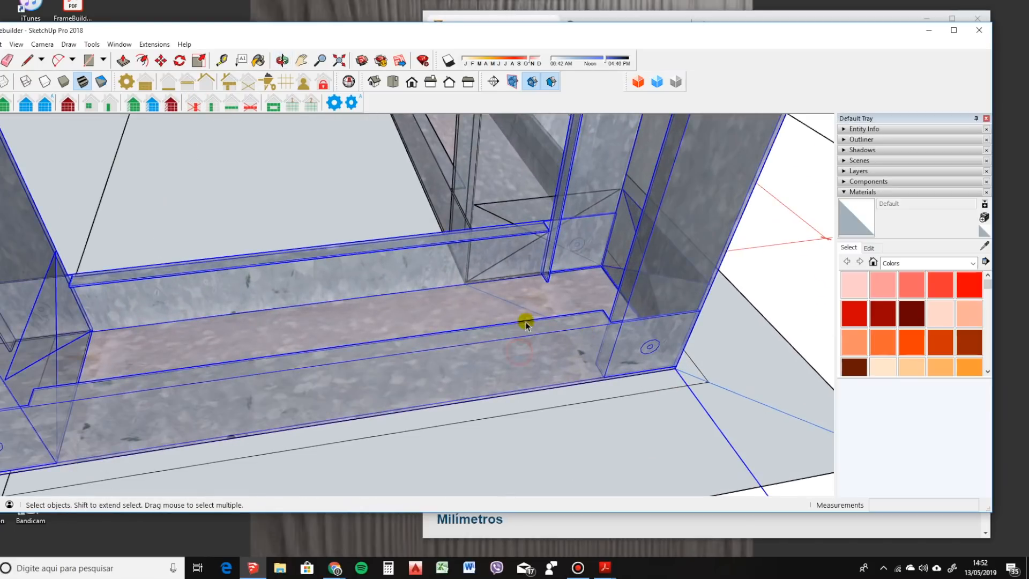
left_click(207, 105)
scroll(461, 284, "up", 4)
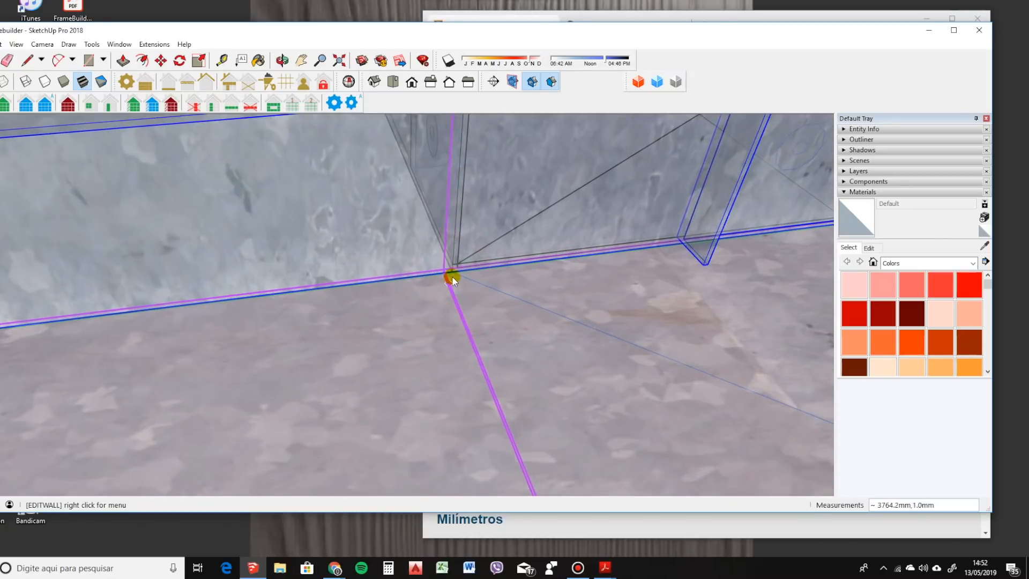
left_click(458, 302)
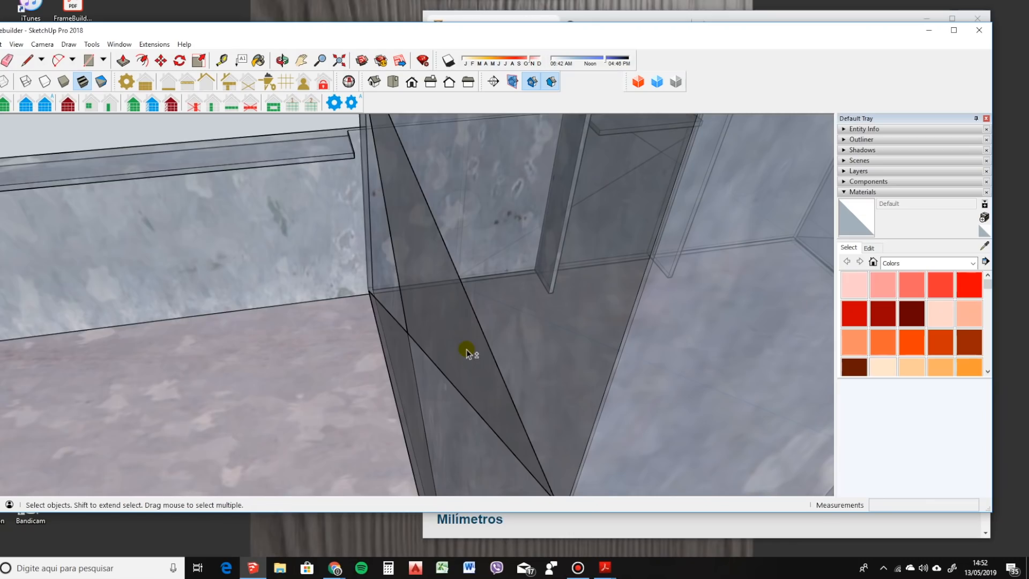
Add plate_to_stud_K internal bracing with mitred ends and -5.0 mm brace clearance in the window wall's near end bay.
scroll(467, 349, "down", 10)
scroll(413, 317, "up", 3)
middle_click_drag(413, 317, 395, 349)
scroll(384, 343, "down", 3)
scroll(215, 387, "up", 3)
middle_click_drag(248, 386, 339, 372)
scroll(310, 295, "up", 2)
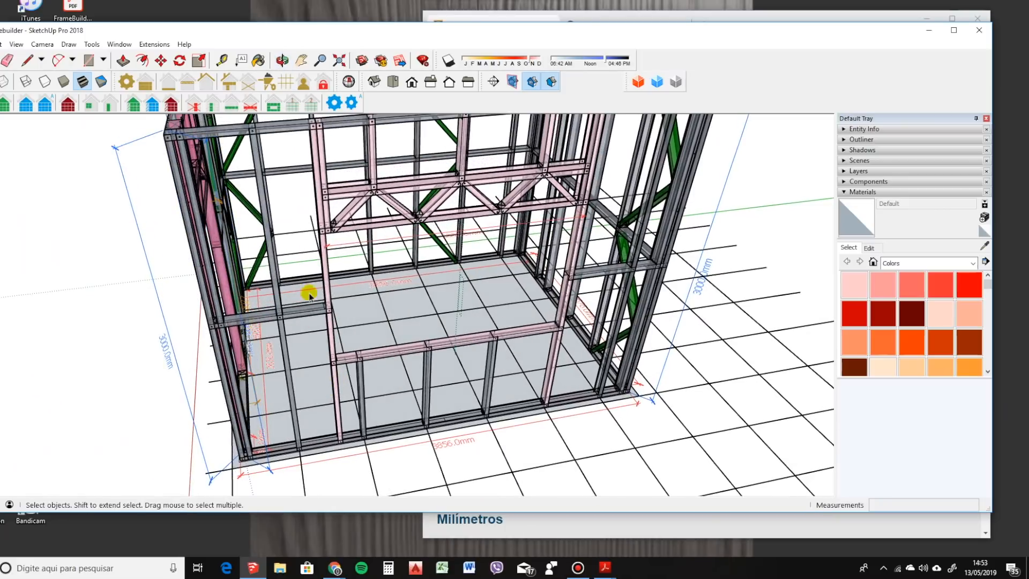
left_click(266, 134)
left_click(132, 104)
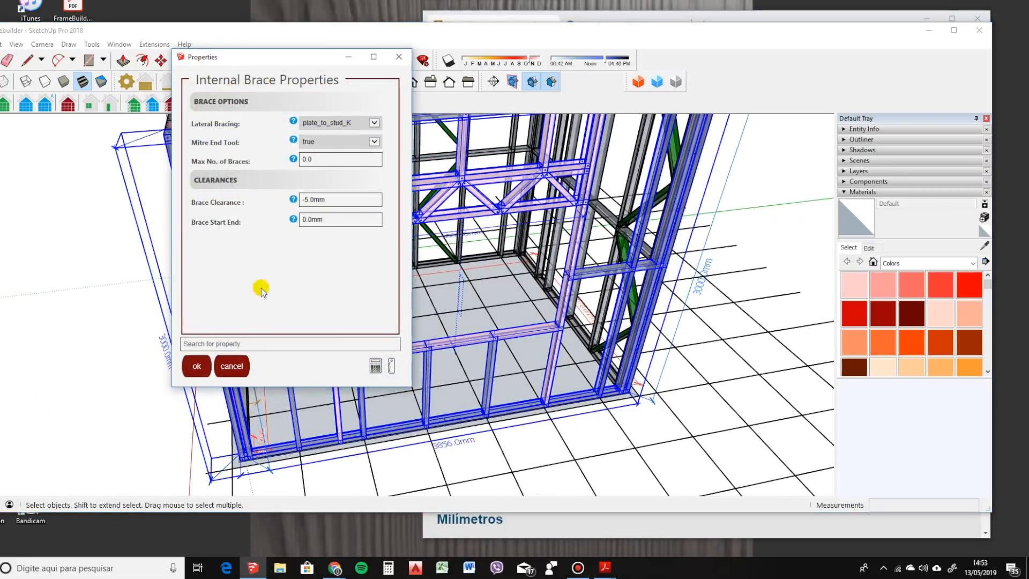
left_click(197, 368)
left_click(271, 450)
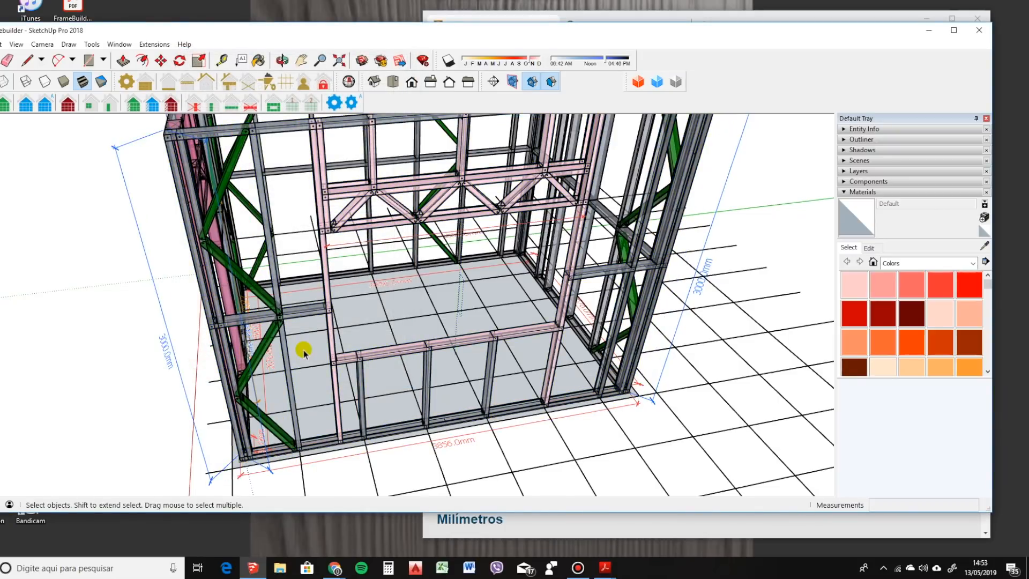
Measure from the centre of the stud beside the brace on the adjoining door wall to the nearest reference grid line.
scroll(301, 349, "down", 5)
middle_click_drag(427, 307, 613, 339)
scroll(613, 339, "down", 3)
scroll(443, 452, "up", 8)
middle_click_drag(477, 392, 650, 341)
scroll(186, 406, "up", 3)
middle_click_drag(219, 384, 256, 378)
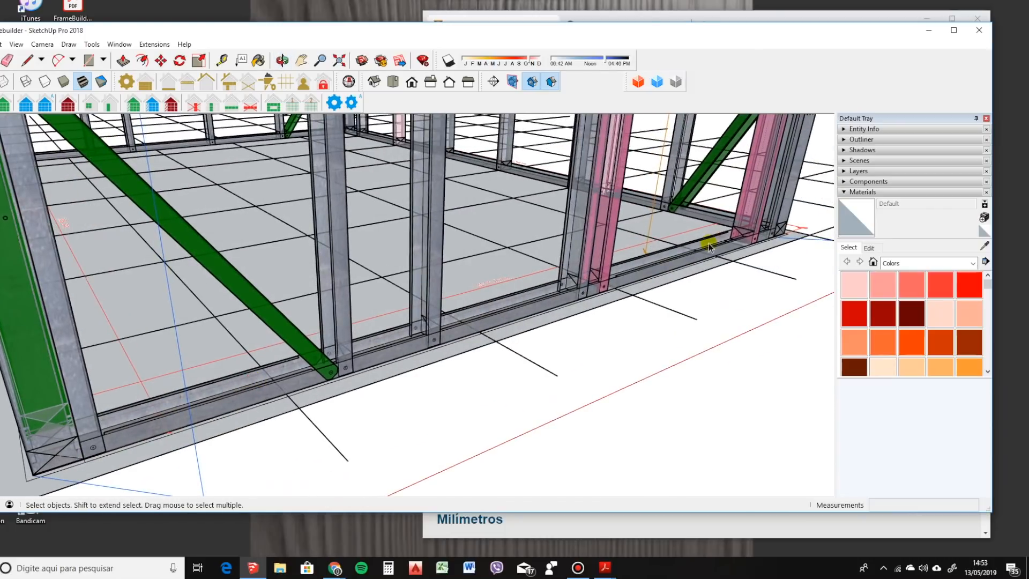
scroll(289, 404, "up", 5)
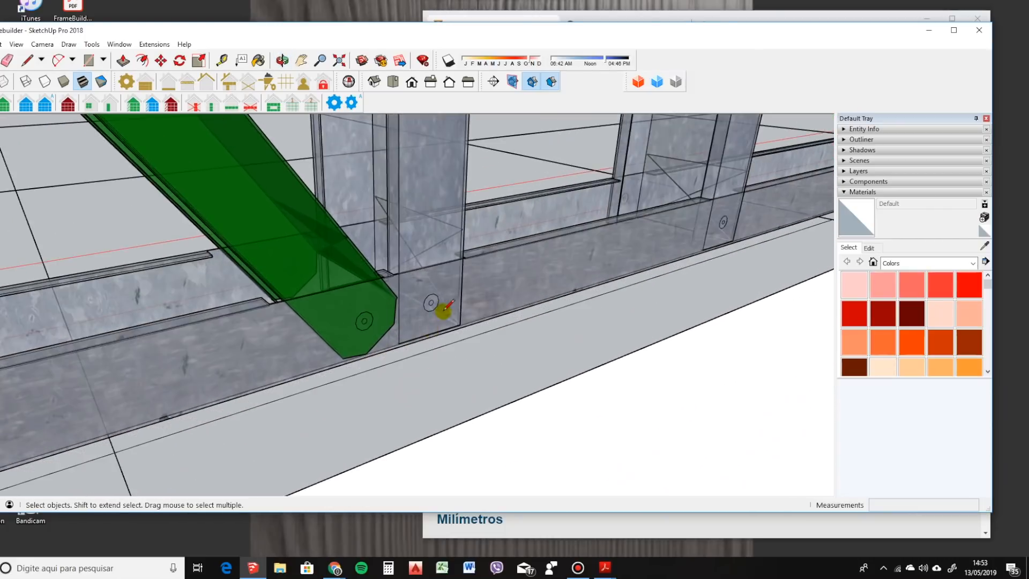
key("l")
left_click(419, 353)
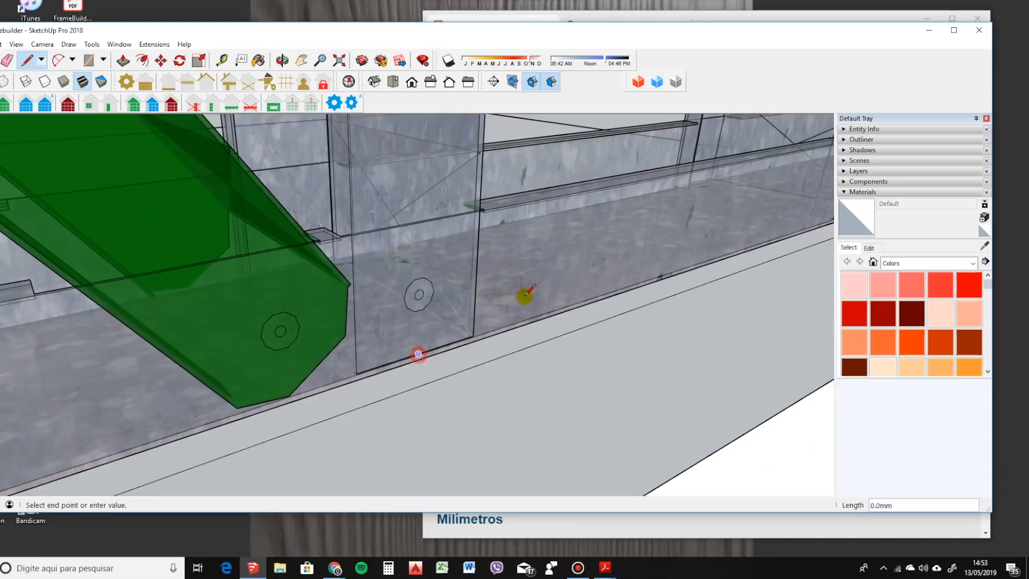
scroll(536, 289, "down", 3)
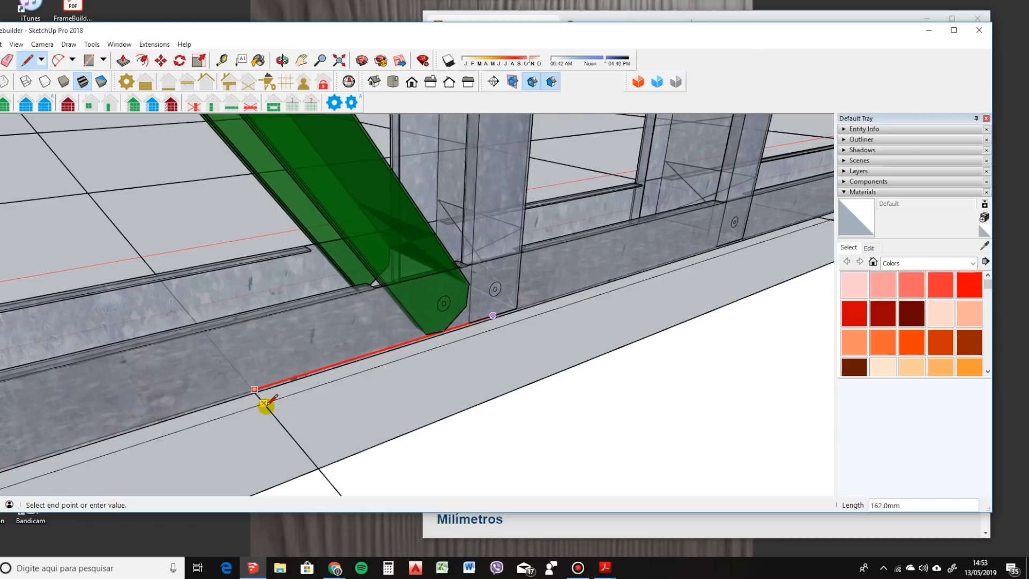
key("space")
Set the door wall's First Stud Adjust Position to -162.0 mm in its advanced properties.
left_click(307, 344)
scroll(317, 343, "down", 4)
middle_click_drag(339, 336, 294, 356)
left_click(45, 103)
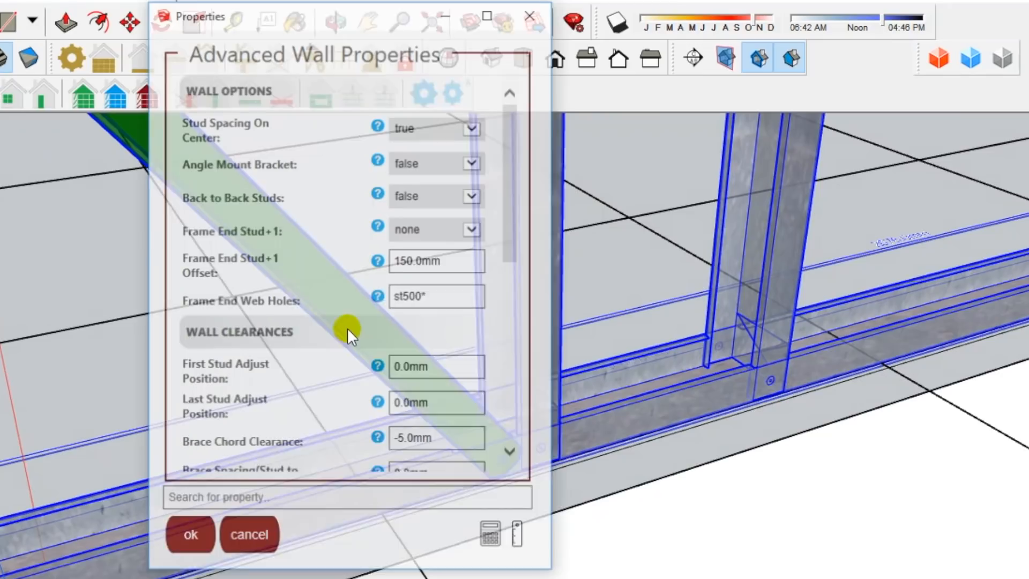
left_click(318, 265)
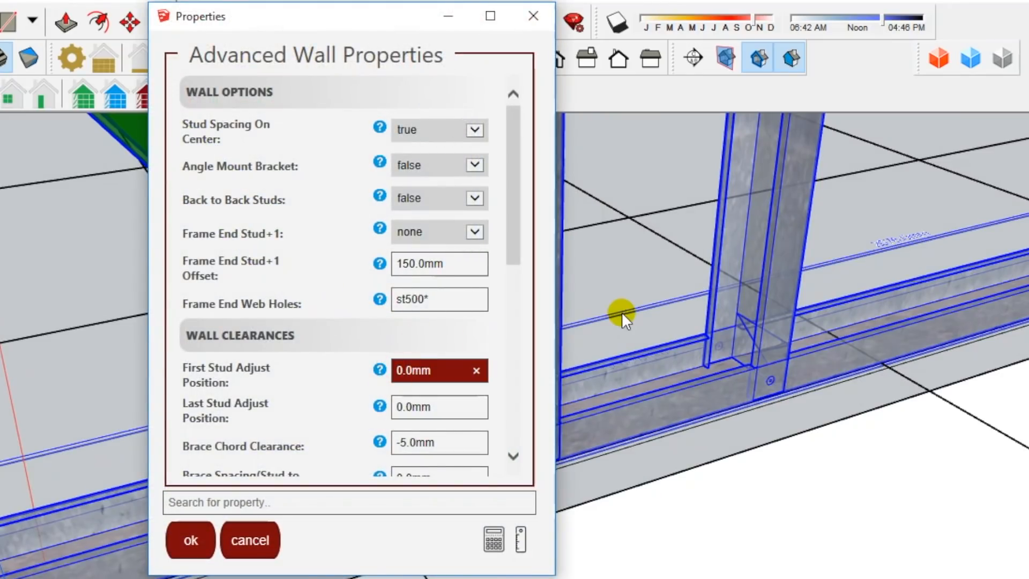
type("00")
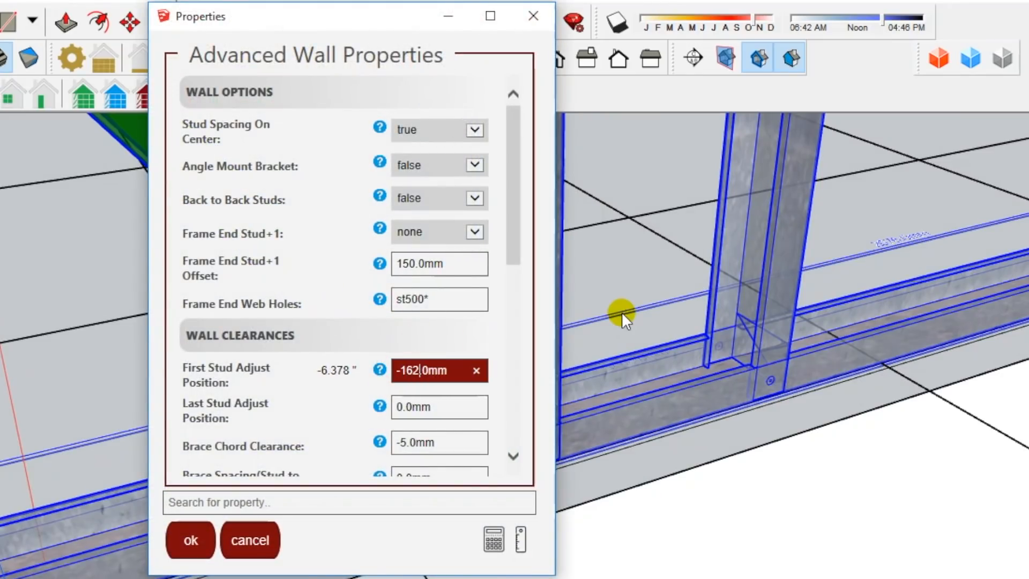
key("Return")
left_click(451, 233)
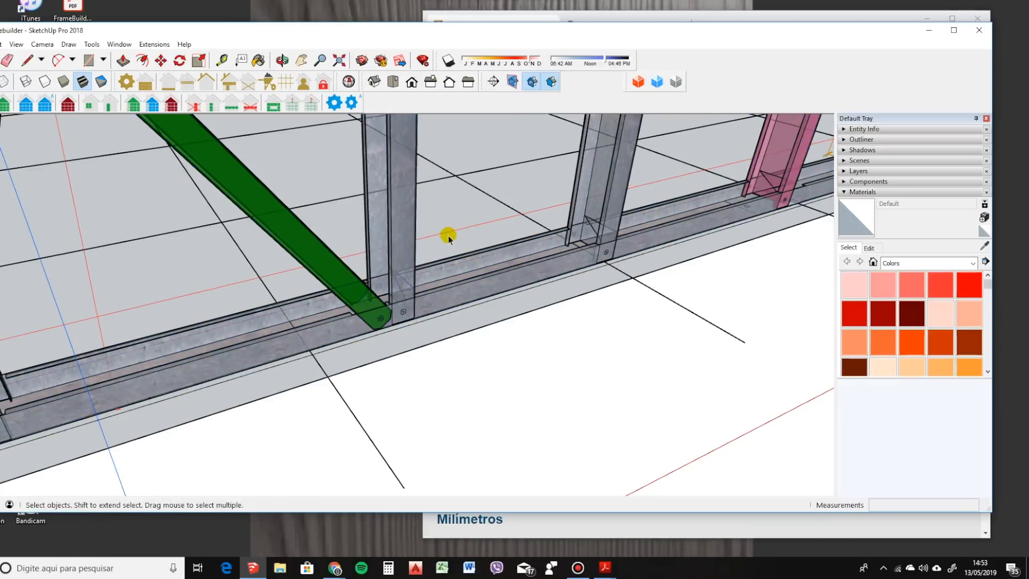
Reset the door wall's First Stud Adjust Position to 0.0 mm and set its Last Stud Adjust Position to 162.0 mm.
left_click(391, 264)
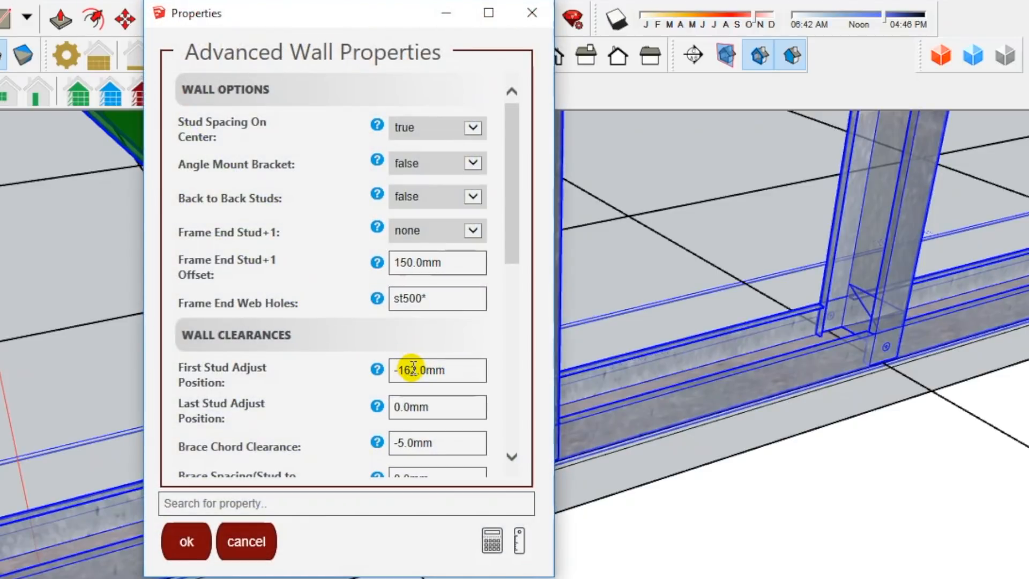
left_click_drag(413, 369, 349, 369)
key("Tab")
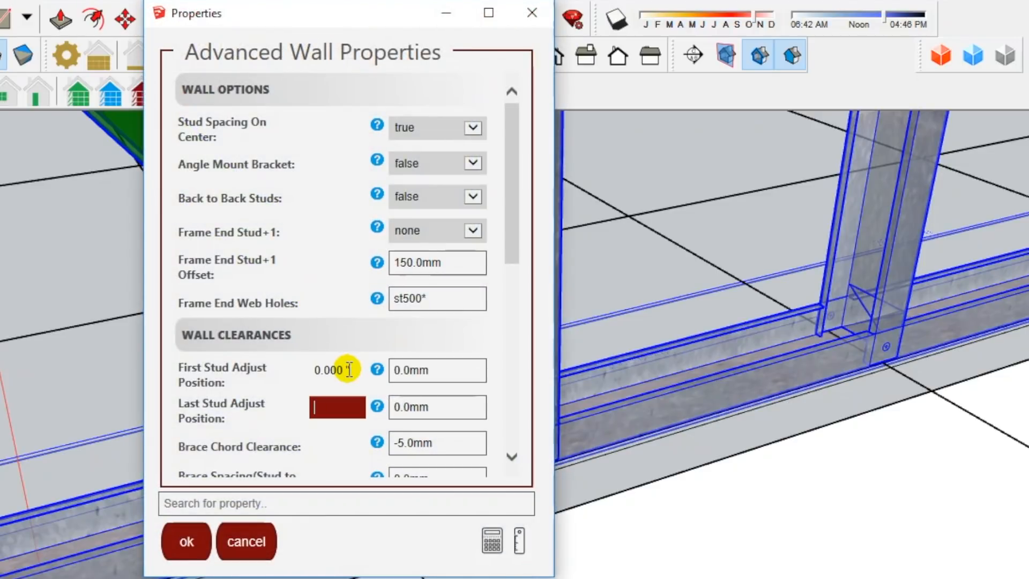
key("Return")
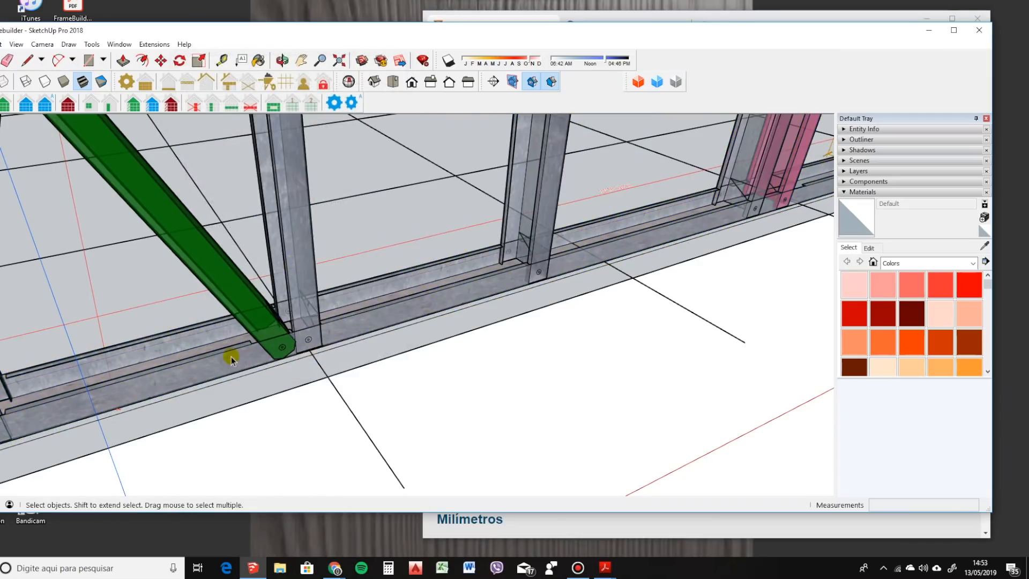
Measure from the centre of the door wall's intermediate stud, between brace and door opening, to the next reference grid line.
scroll(232, 359, "down", 5)
middle_click_drag(326, 335, 225, 317)
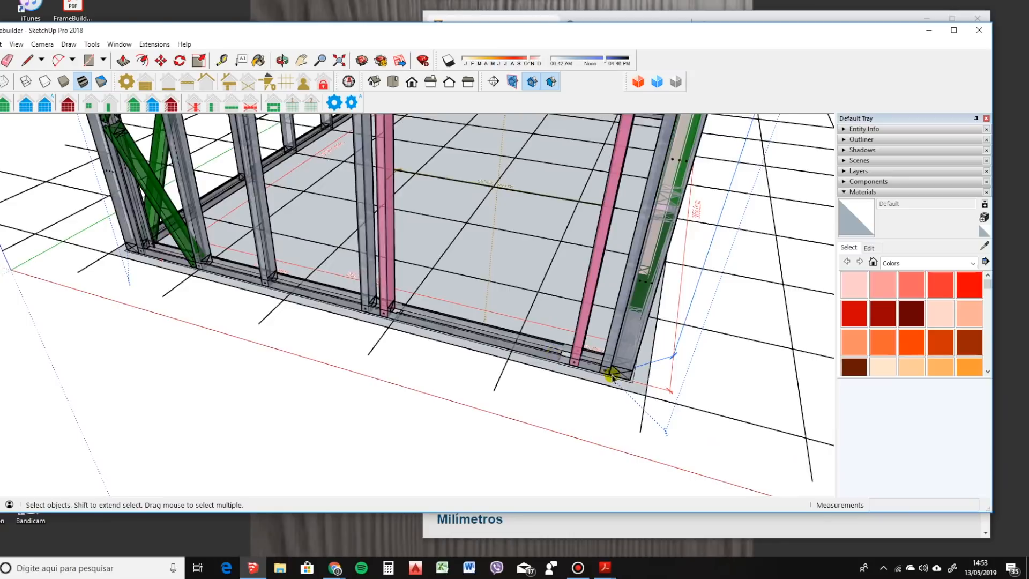
scroll(614, 374, "up", 3)
middle_click_drag(616, 372, 544, 340)
scroll(466, 291, "up", 4)
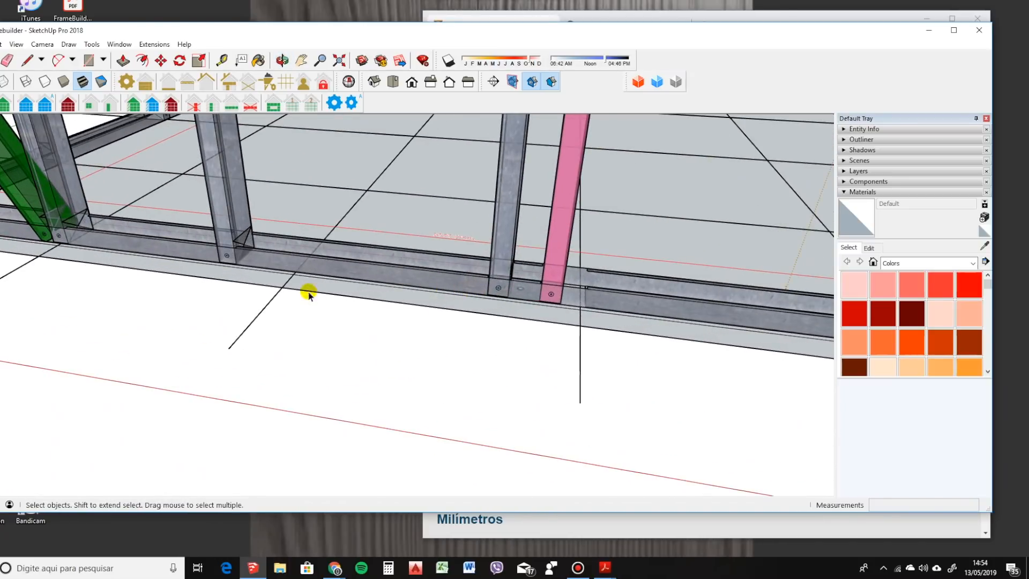
scroll(207, 257, "up", 8)
key("l")
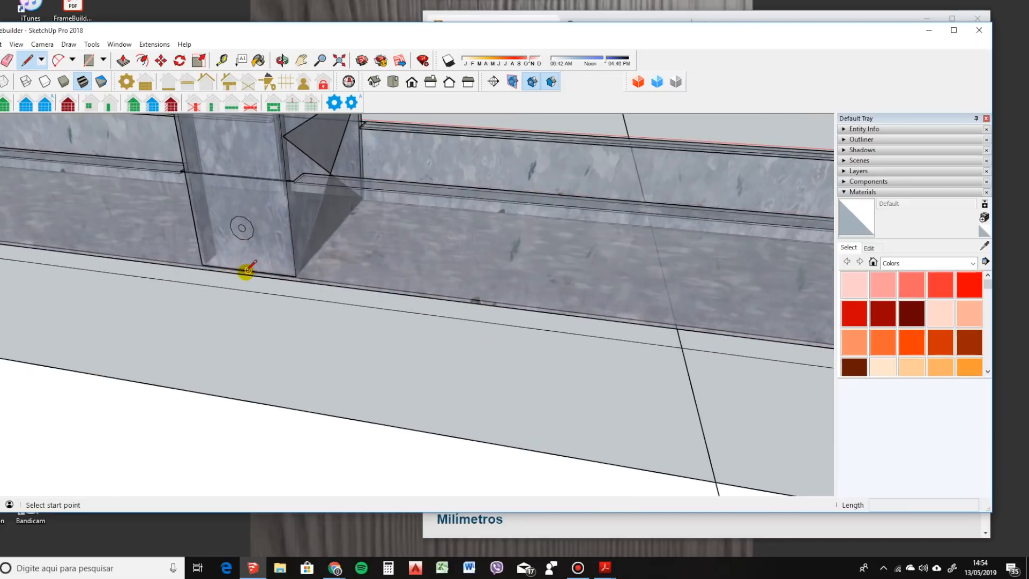
middle_click_drag(235, 266, 248, 299)
scroll(266, 259, "up", 5)
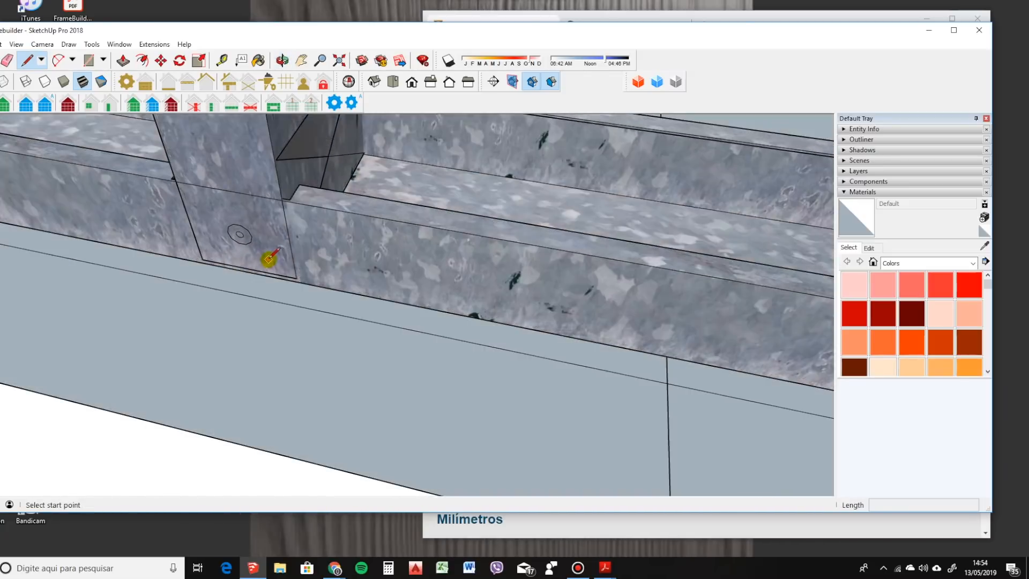
left_click(235, 277)
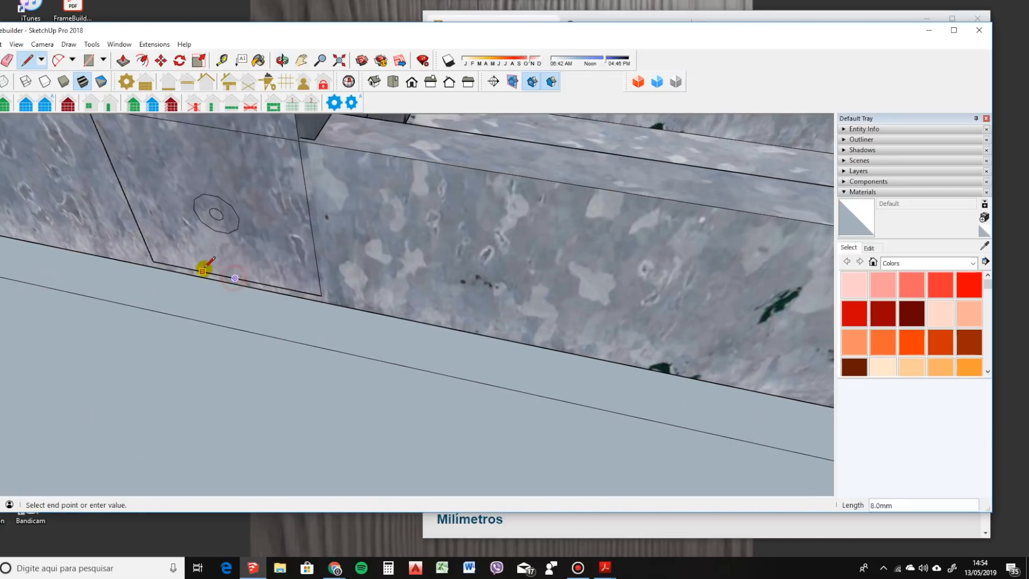
scroll(185, 259, "down", 6)
scroll(230, 264, "up", 2)
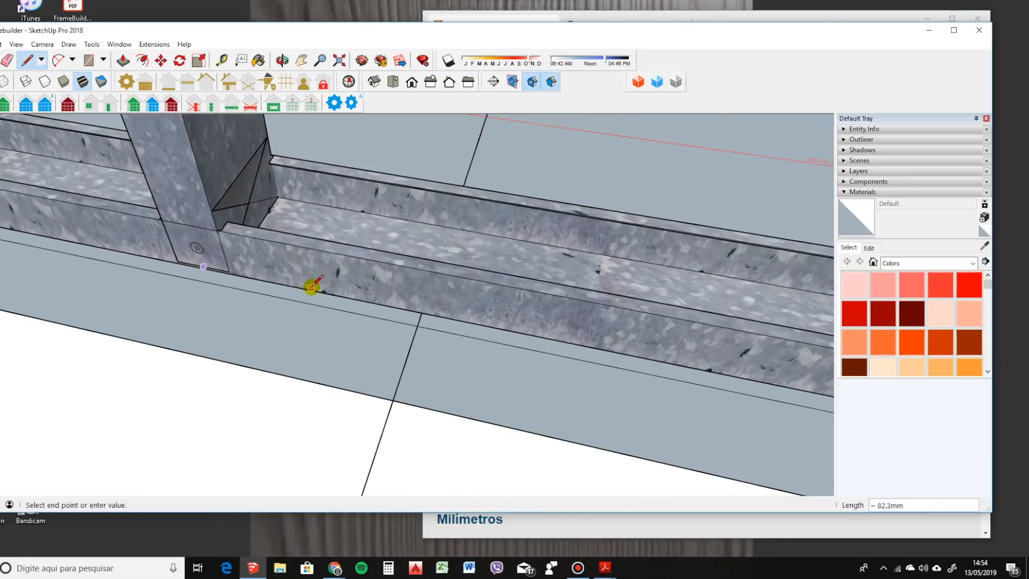
left_click(418, 326)
scroll(415, 326, "down", 3)
key("space")
Select the door wall and measure from the centre of the stud beside the pink door jamb to the grid line before it.
left_click(445, 320)
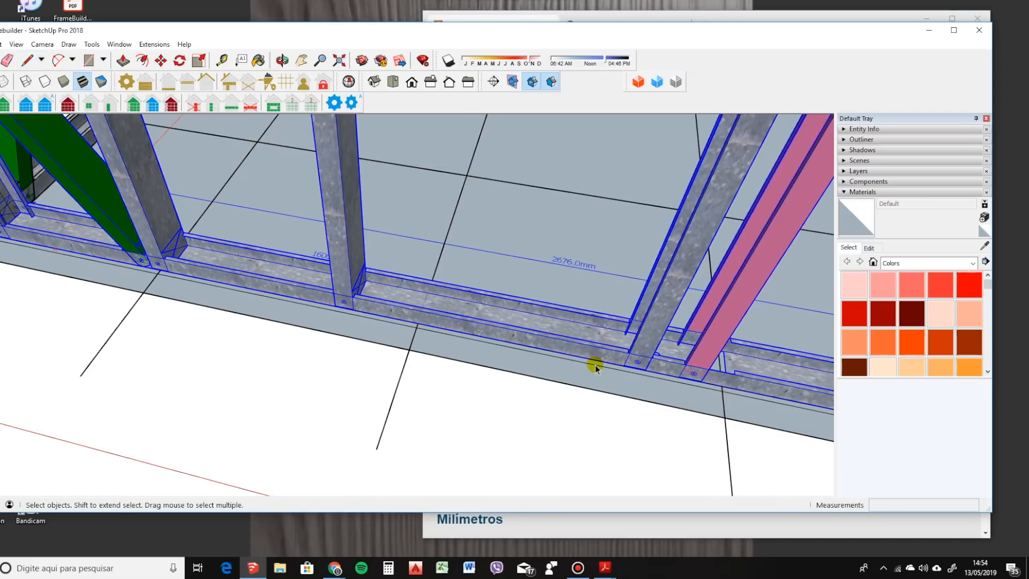
key("l")
scroll(646, 387, "up", 5)
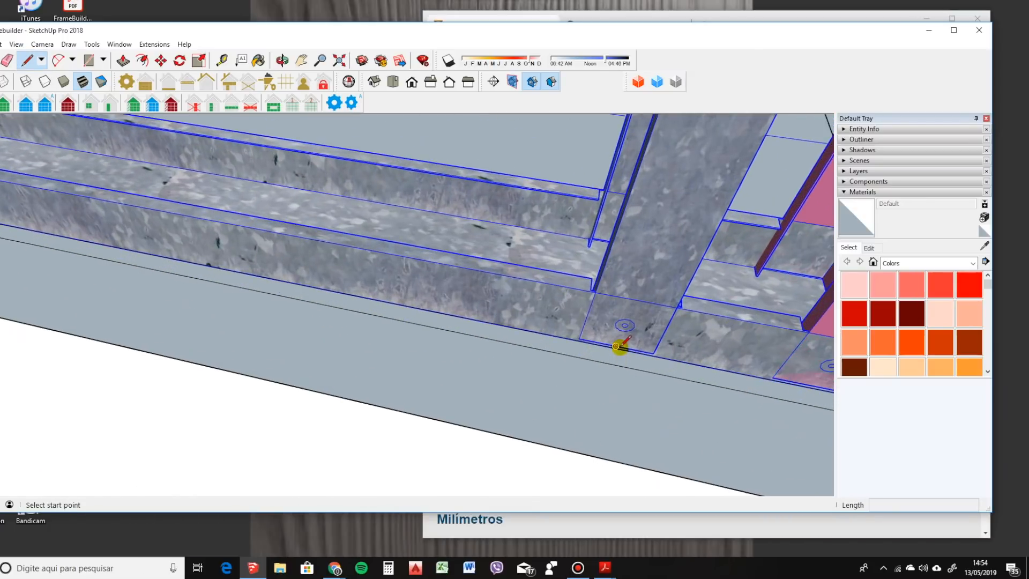
left_click(616, 346)
scroll(618, 346, "down", 2)
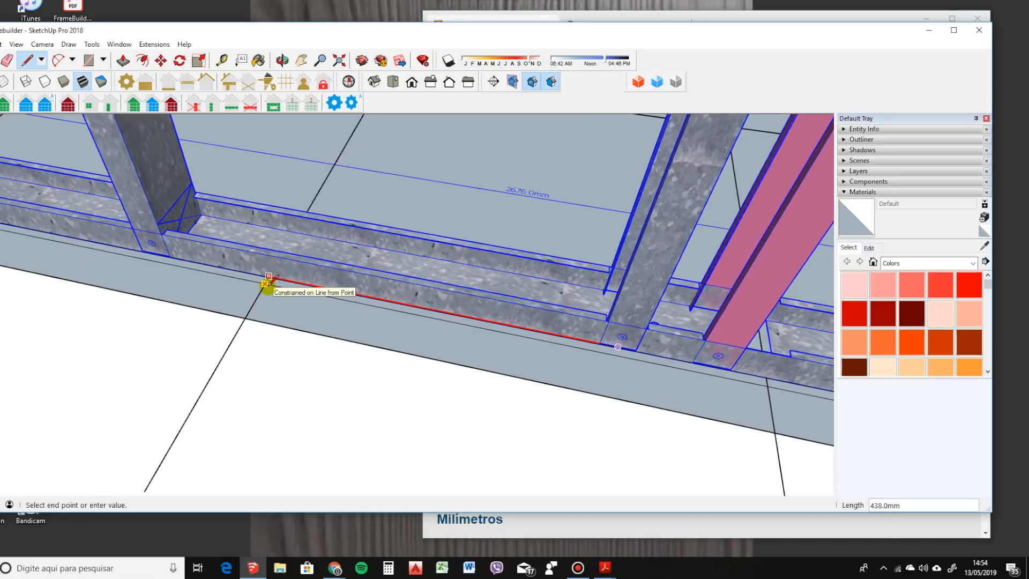
key("Escape")
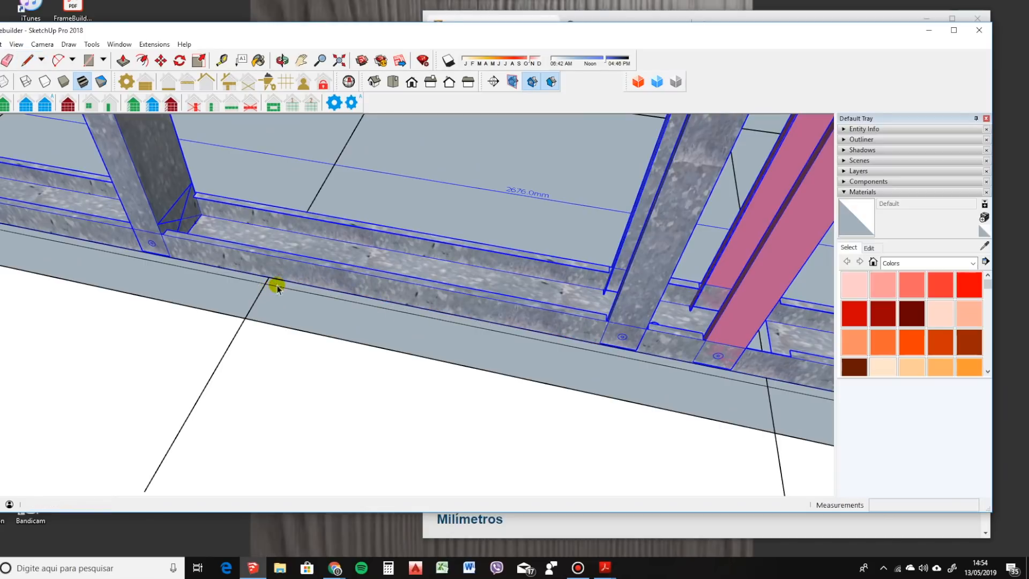
Set the door wall's First Stud Adjust Position to 438 mm.
left_click(43, 104)
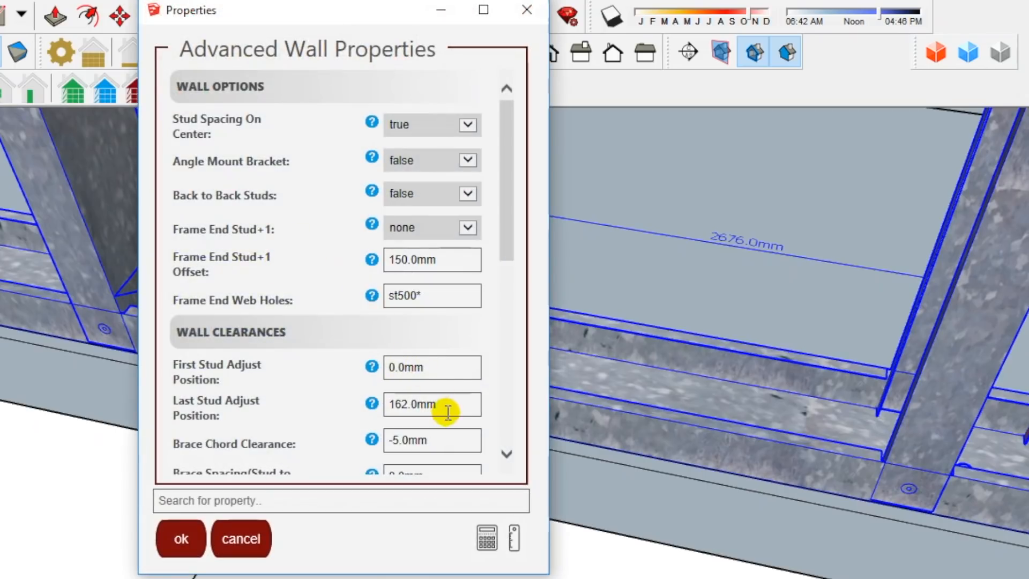
left_click(418, 367)
type("438")
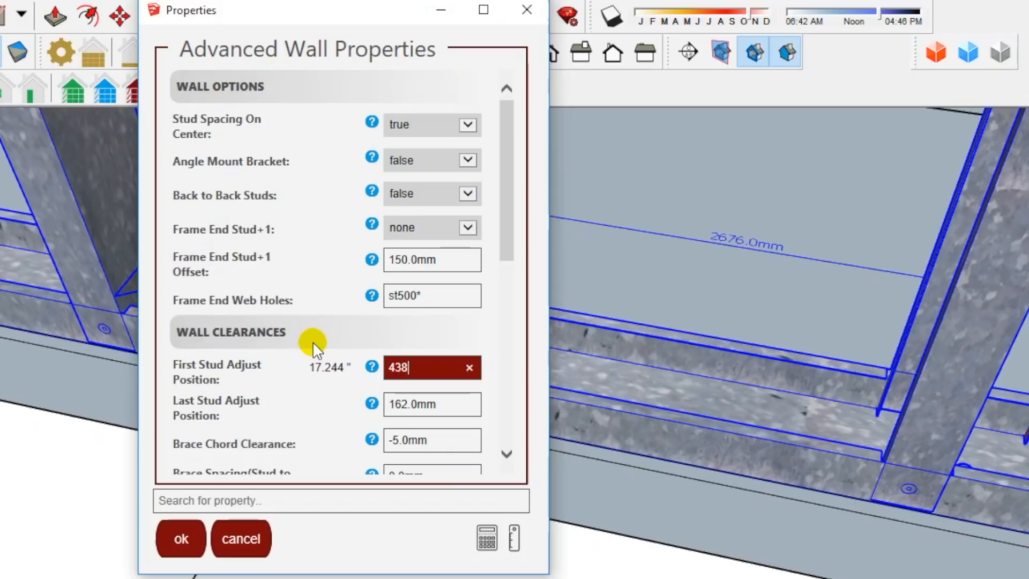
key("Return")
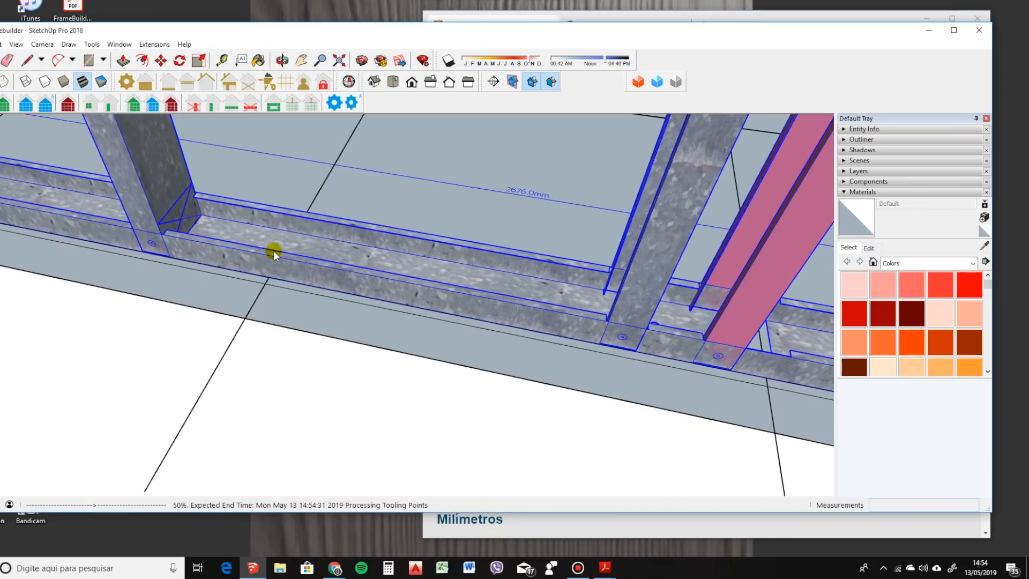
scroll(428, 327, "down", 6)
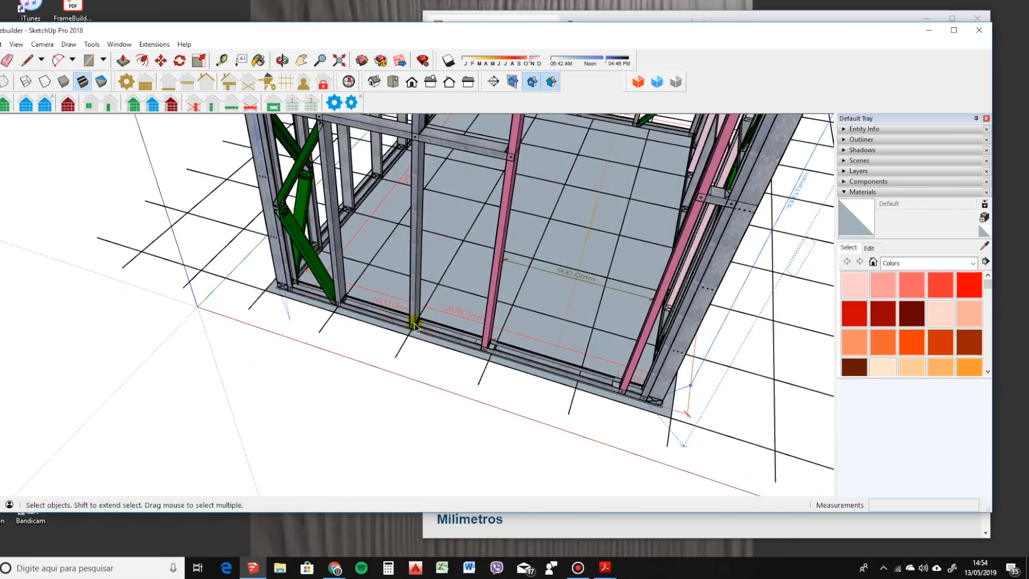
Select the plain wall opposite the door and measure from the centre of its brace-side stud to the nearest grid line.
middle_click_drag(615, 379, 524, 304)
scroll(423, 345, "up", 8)
middle_click_drag(326, 369, 405, 330)
scroll(405, 330, "down", 8)
middle_click_drag(494, 352, 405, 427)
scroll(406, 427, "down", 6)
middle_click_drag(455, 339, 514, 361)
scroll(232, 404, "up", 8)
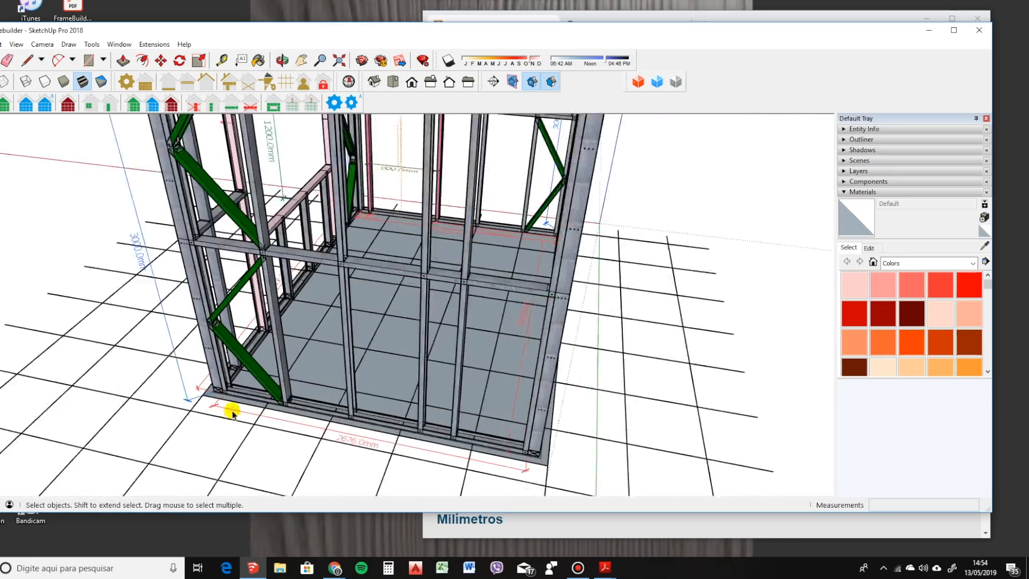
middle_click_drag(264, 397, 391, 399)
scroll(381, 418, "up", 5)
left_click(430, 427)
scroll(426, 412, "up", 4)
key("l")
scroll(450, 383, "up", 5)
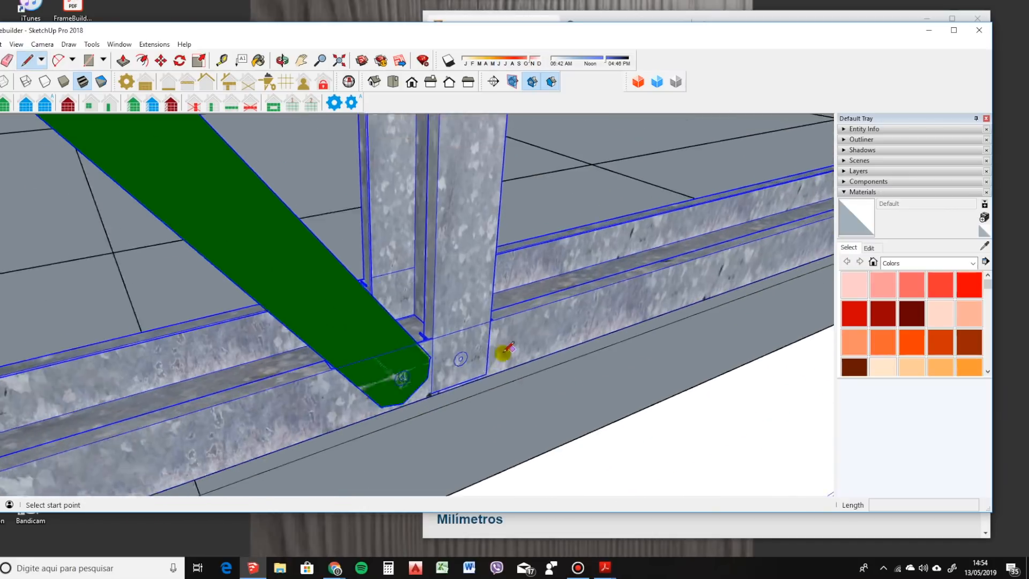
left_click(434, 400)
scroll(570, 346, "down", 5)
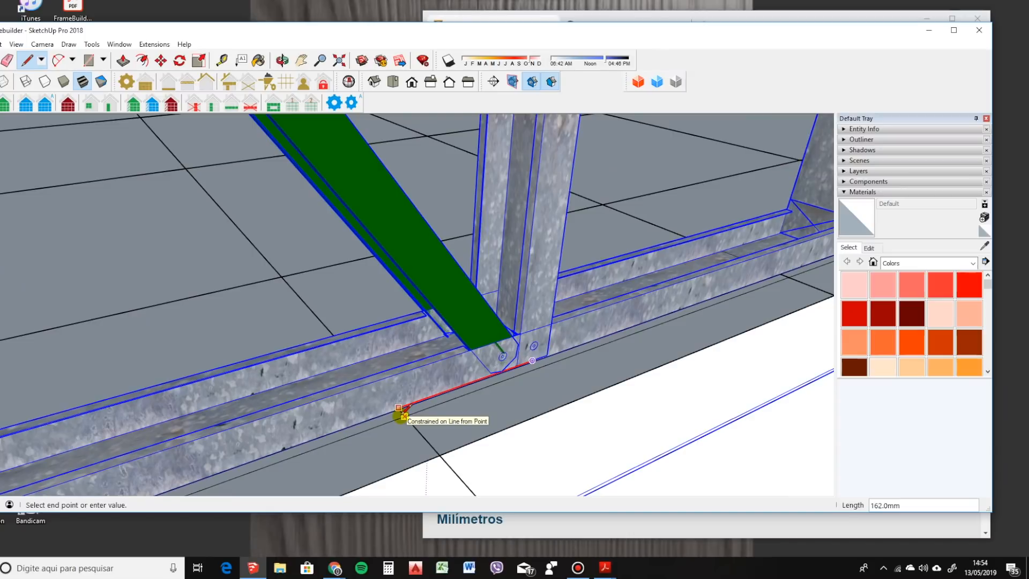
key("space")
Set the First Stud Adjust Position of the wall opposite the door to -162 mm.
scroll(381, 413, "down", 3)
middle_click_drag(381, 413, 311, 179)
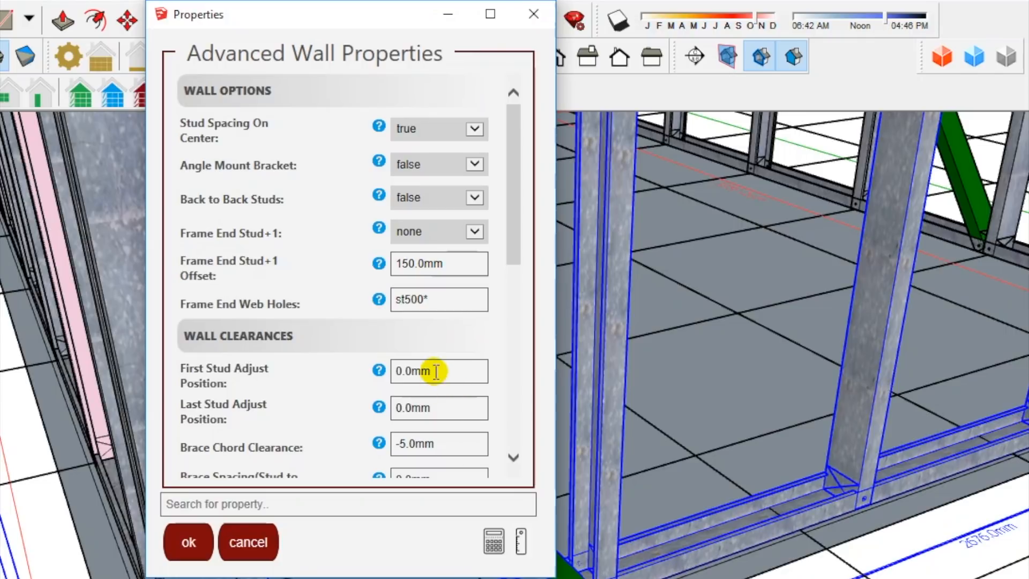
left_click(435, 370)
type("-162")
key("Return")
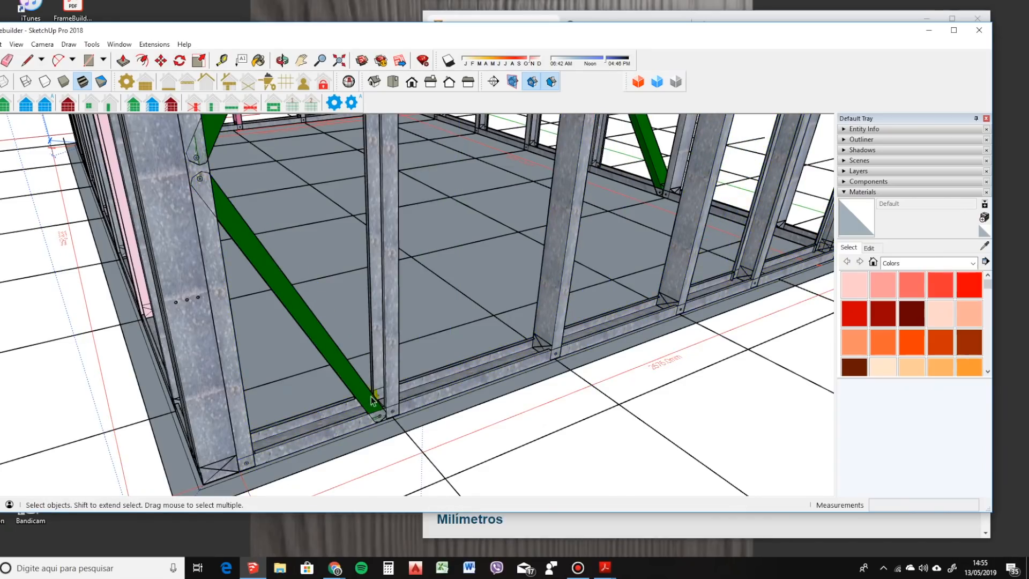
scroll(373, 400, "down", 5)
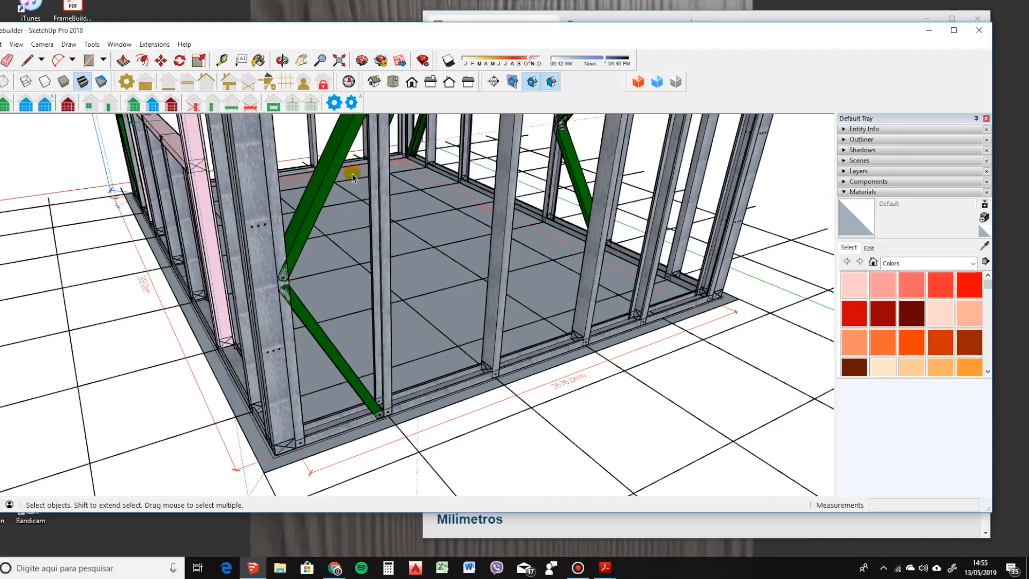
Measure from the centre of the last stud before the far corner of the wall opposite the door to the next grid line.
scroll(359, 294, "down", 5)
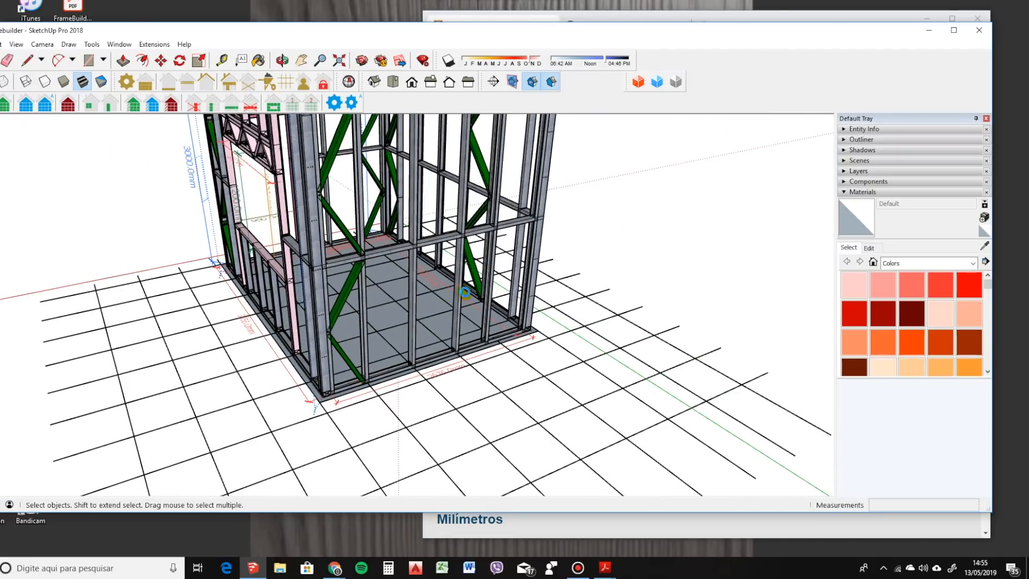
scroll(547, 335, "up", 8)
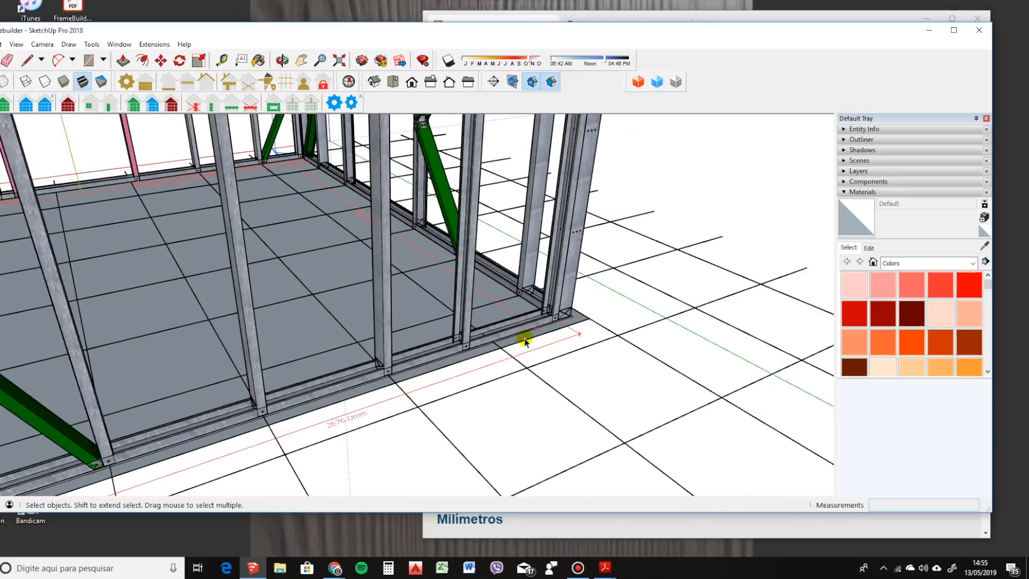
scroll(363, 375, "up", 6)
key("l")
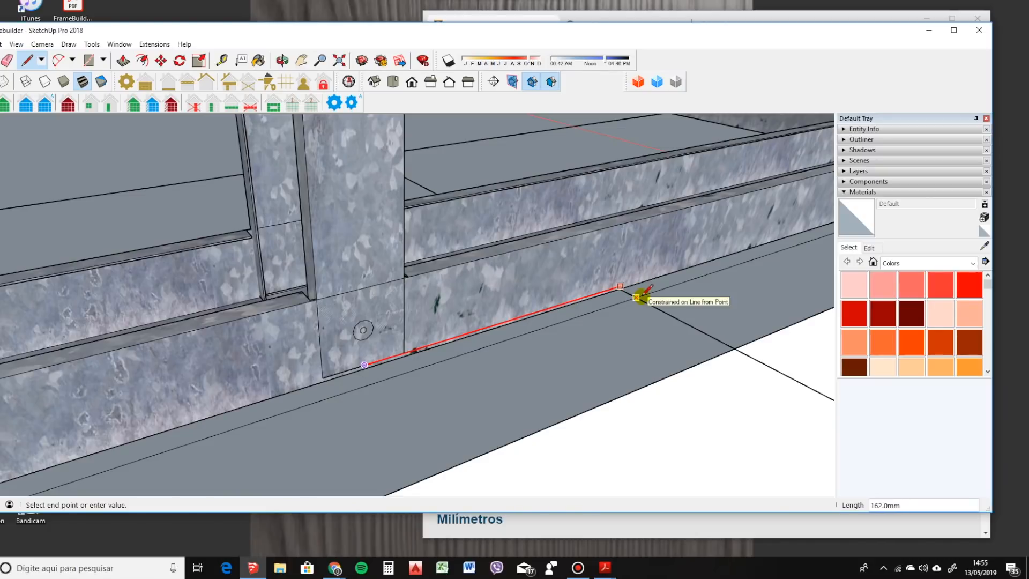
key("space")
Set the Last Stud Adjust Position of the wall opposite the door to 162 mm.
left_click(492, 293)
left_click(47, 100)
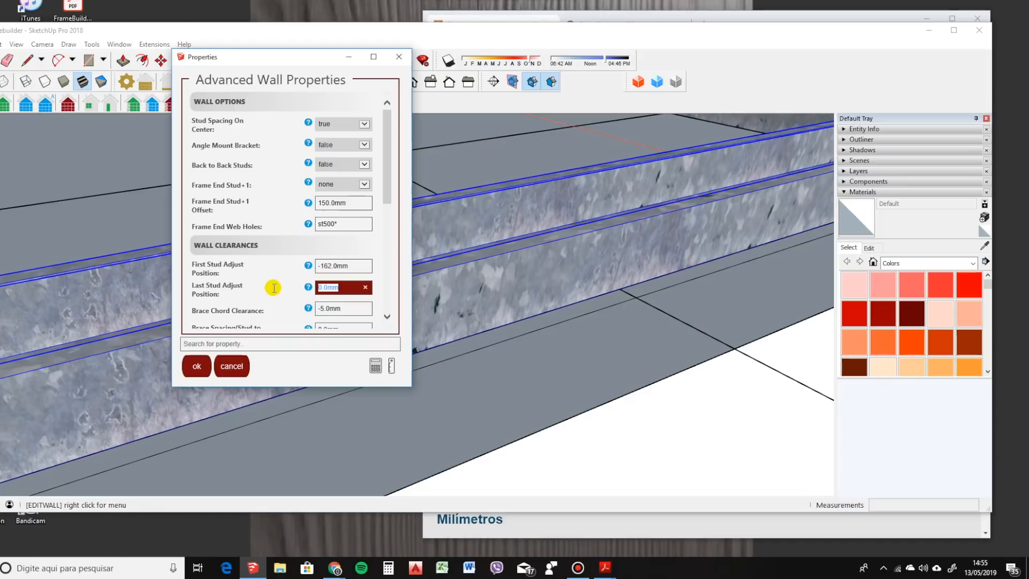
type("162")
key("Return")
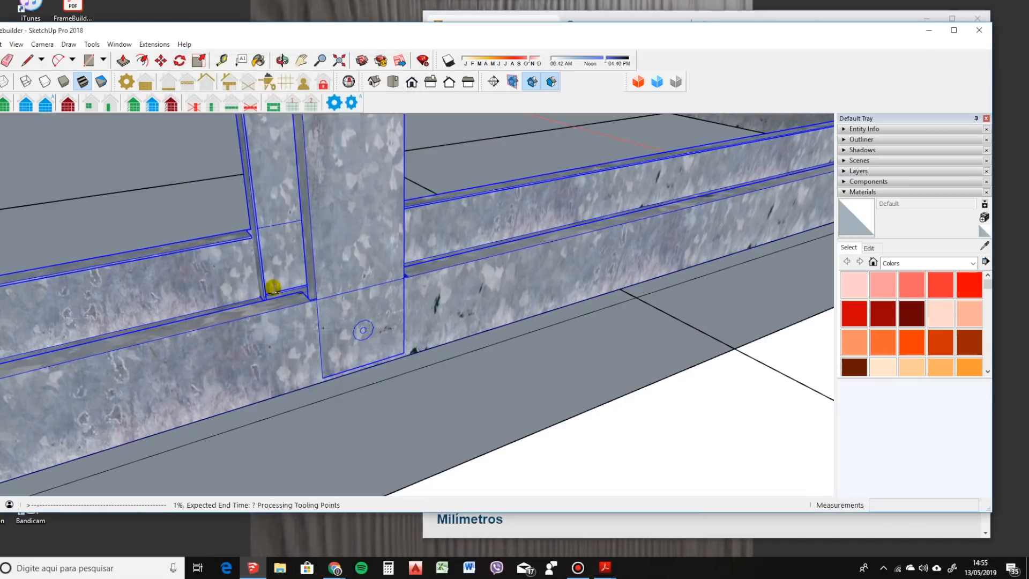
Examine the complete frame from several sides to check the studs of all walls against the reference grid.
key("shift+z")
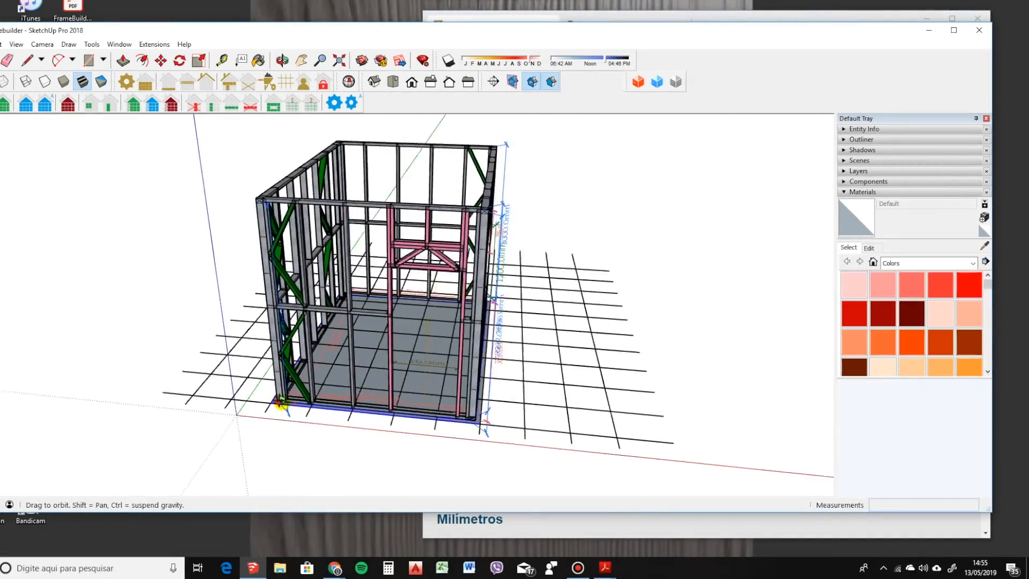
middle_click_drag(143, 394, 152, 425)
scroll(317, 369, "down", 2)
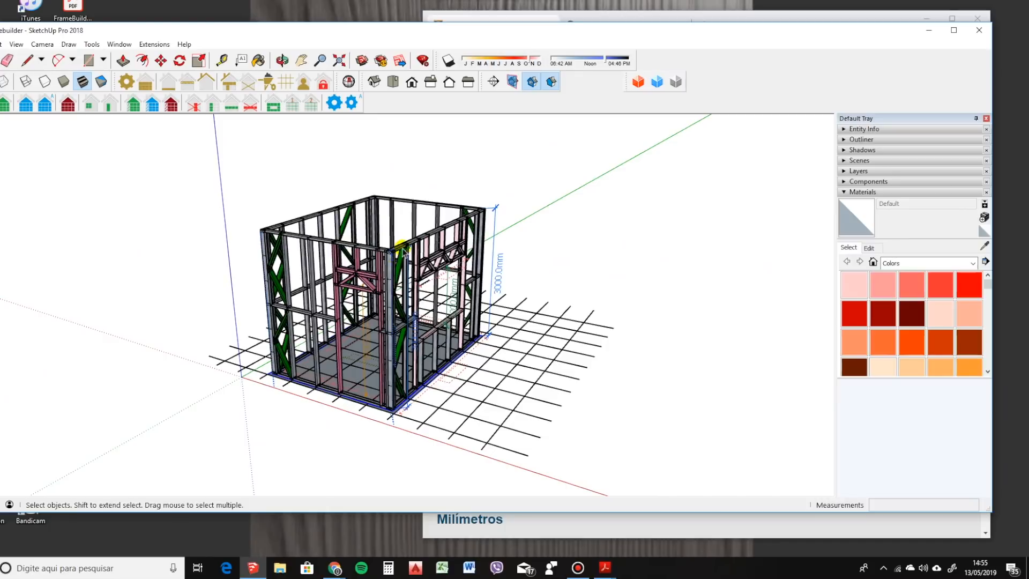
middle_click_drag(400, 248, 713, 335)
middle_click_drag(525, 329, 654, 356)
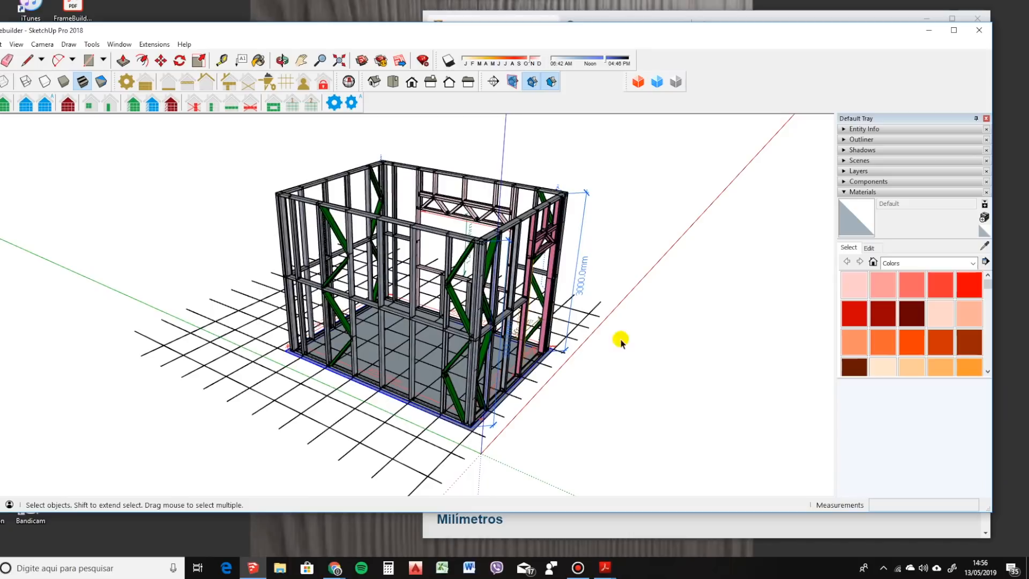